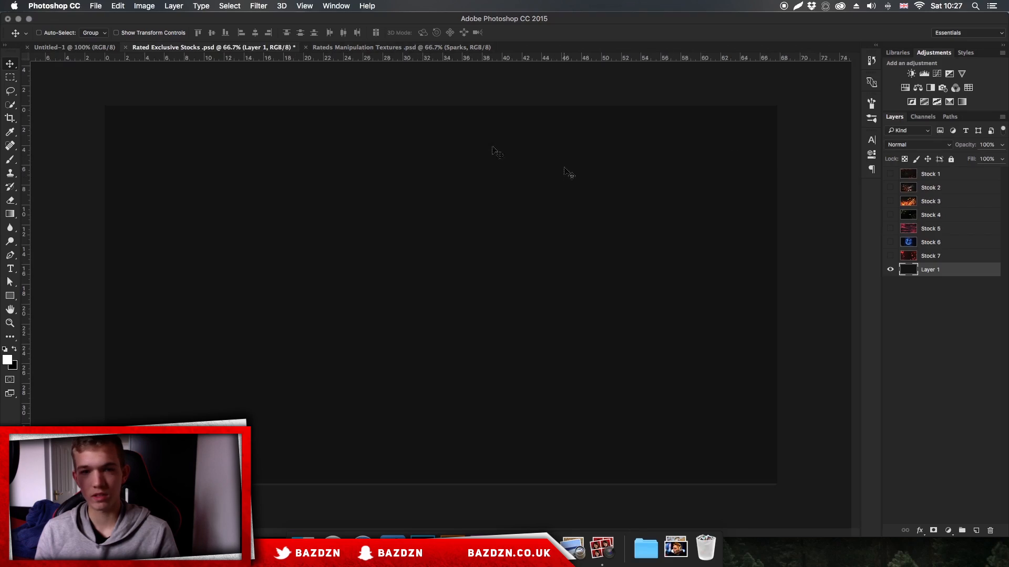
- Switch to Safari and look through the MLG New Orleans album on Flickr for player photos, then return to the blank Photoshop canvas
{"action": "left_click", "coordinate": [360, 48]}
{"action": "left_click", "coordinate": [75, 47]}
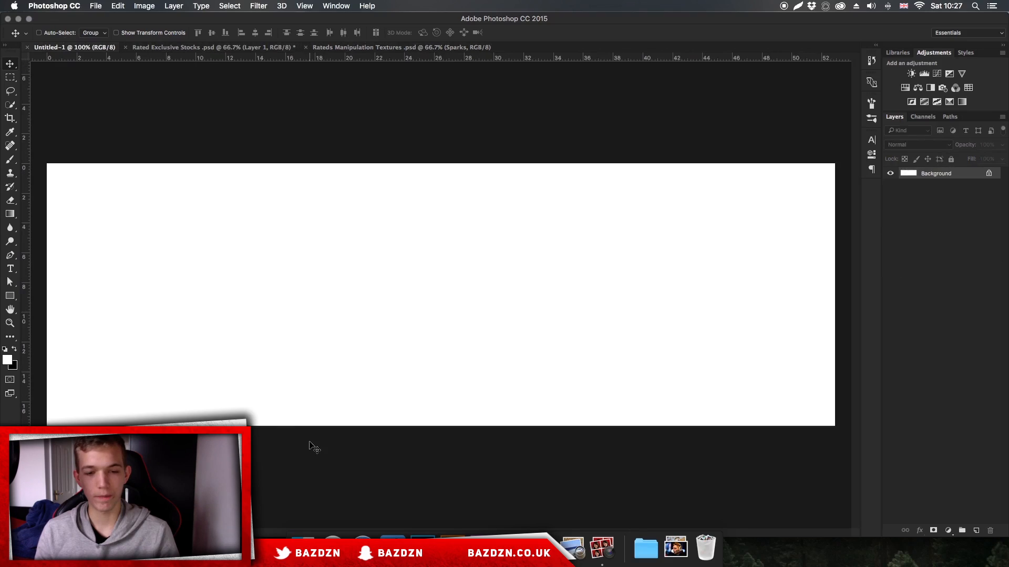
{"action": "left_click", "coordinate": [362, 544]}
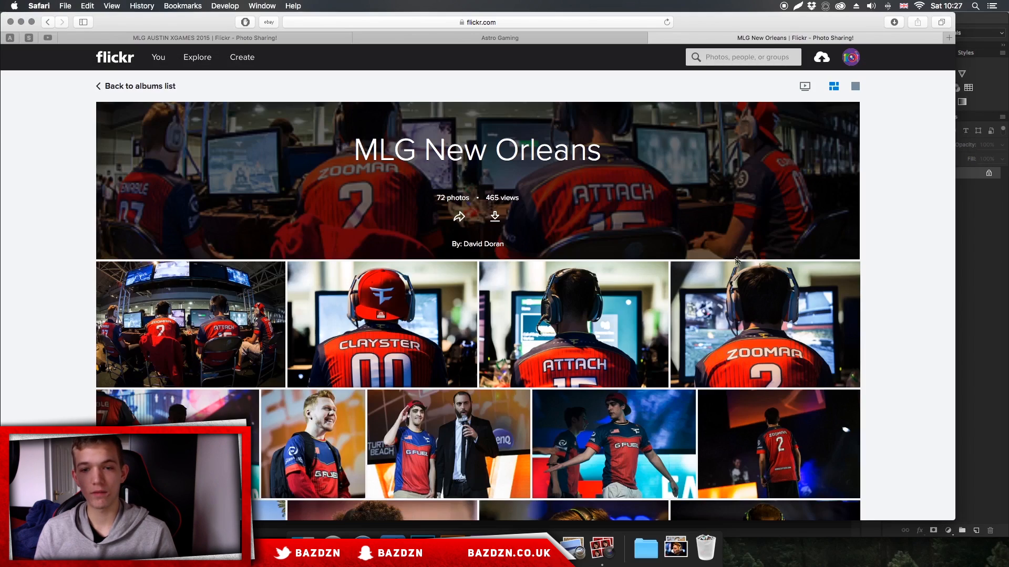
{"action": "scroll", "coordinate": [734, 261], "scroll_direction": "down", "scroll_amount": 3}
{"action": "left_click", "coordinate": [676, 548]}
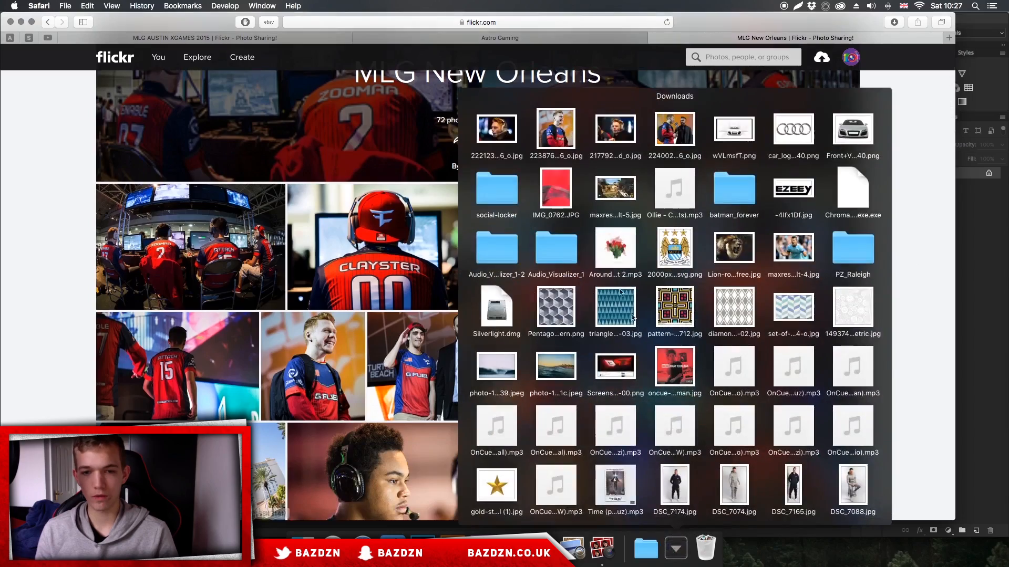
{"action": "left_click", "coordinate": [904, 254]}
{"action": "scroll", "coordinate": [603, 223], "scroll_direction": "down", "scroll_amount": 15}
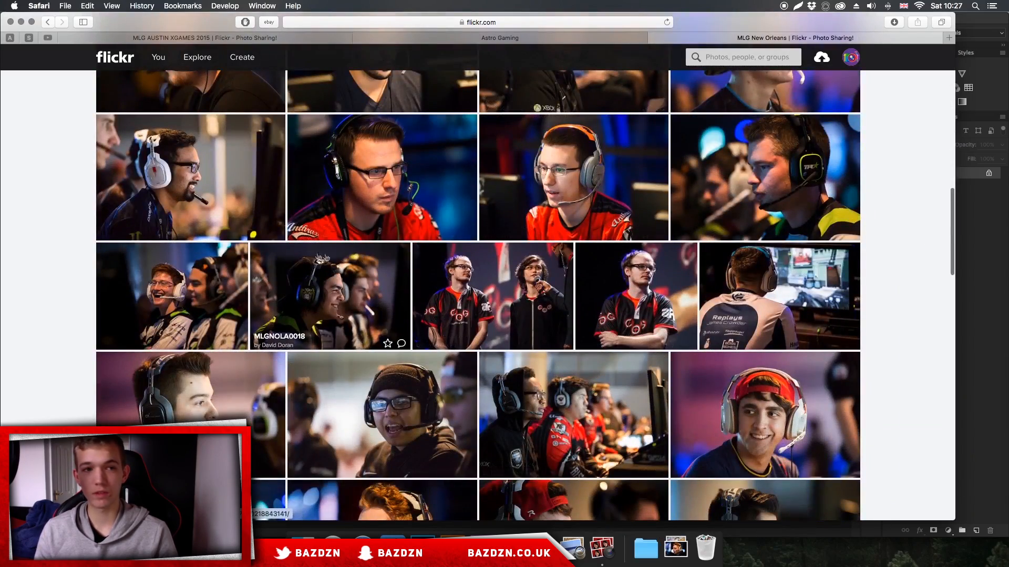
{"action": "scroll", "coordinate": [366, 271], "scroll_direction": "down", "scroll_amount": 5}
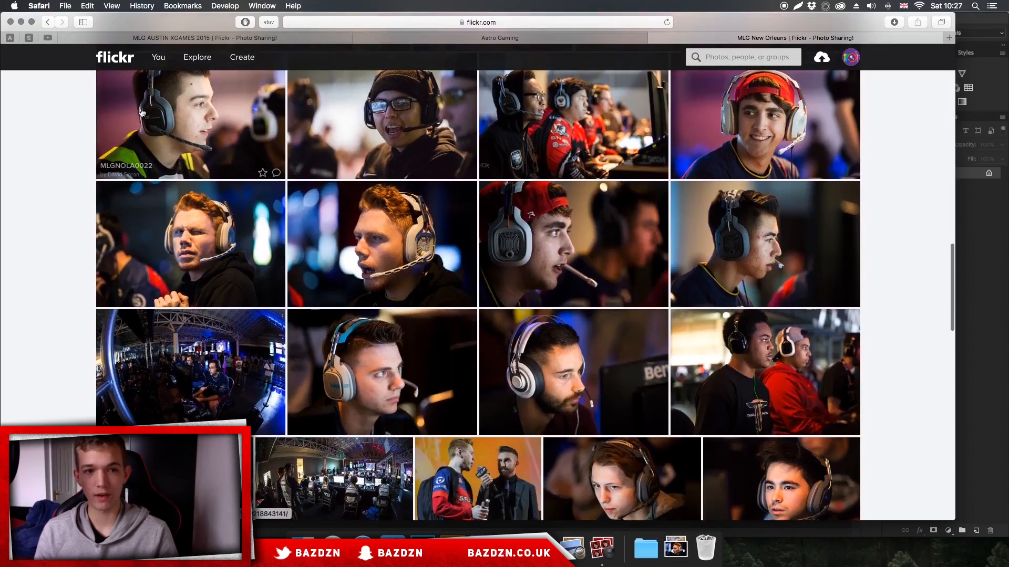
{"action": "scroll", "coordinate": [153, 116], "scroll_direction": "up", "scroll_amount": 3}
{"action": "scroll", "coordinate": [153, 117], "scroll_direction": "up", "scroll_amount": 15}
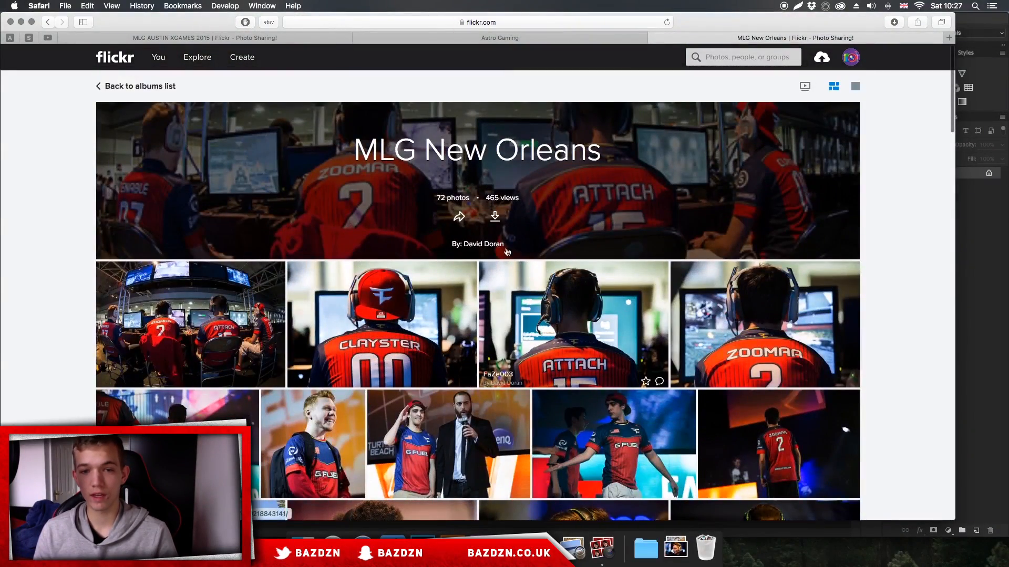
{"action": "mouse_move", "coordinate": [445, 246]}
{"action": "left_mouse_down"}
{"action": "mouse_move", "coordinate": [489, 245]}
{"action": "mouse_move", "coordinate": [460, 245]}
{"action": "left_mouse_up"}
{"action": "left_click", "coordinate": [835, 251]}
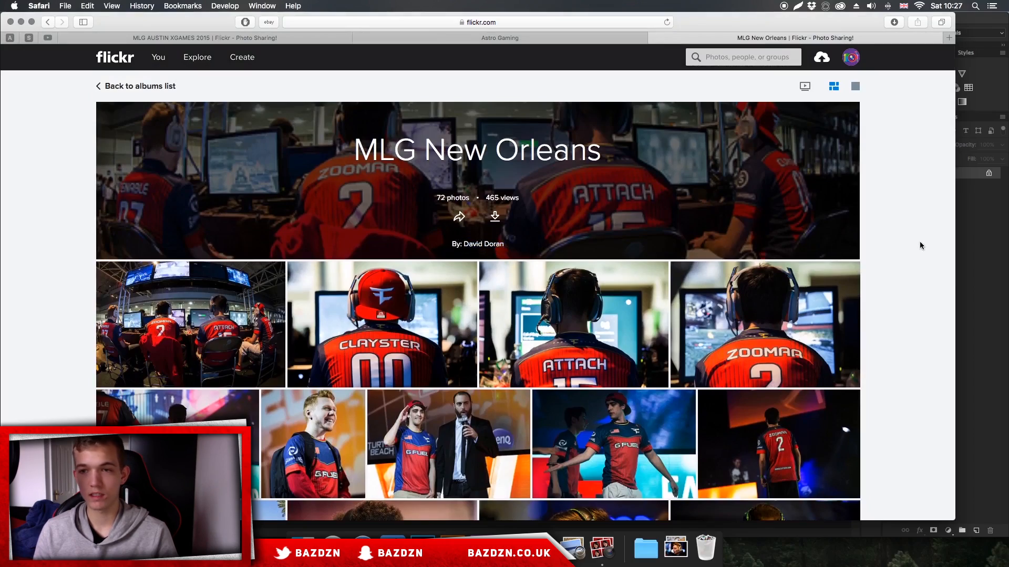
{"action": "scroll", "coordinate": [918, 233], "scroll_direction": "down", "scroll_amount": 7}
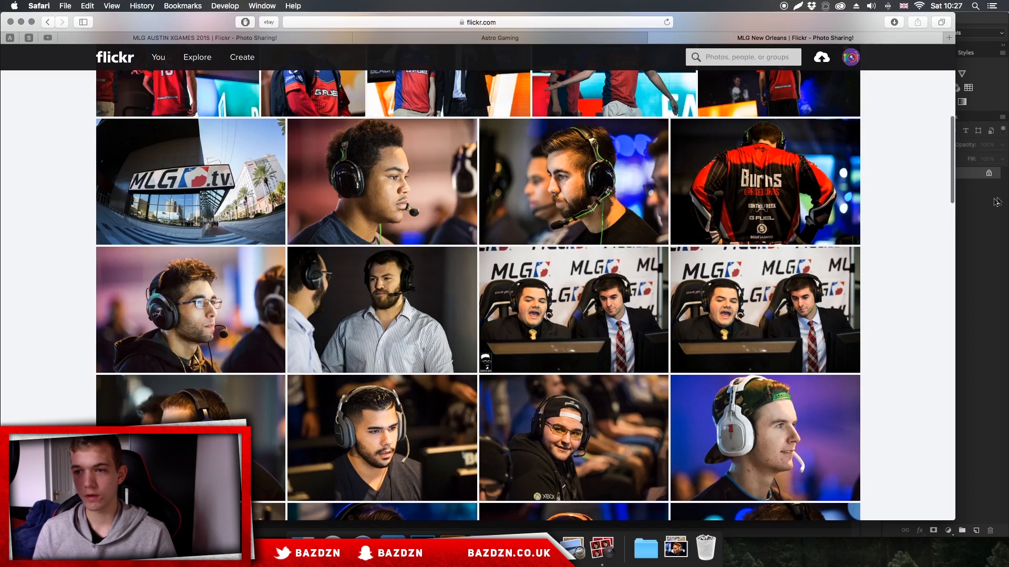
{"action": "left_click", "coordinate": [978, 215]}
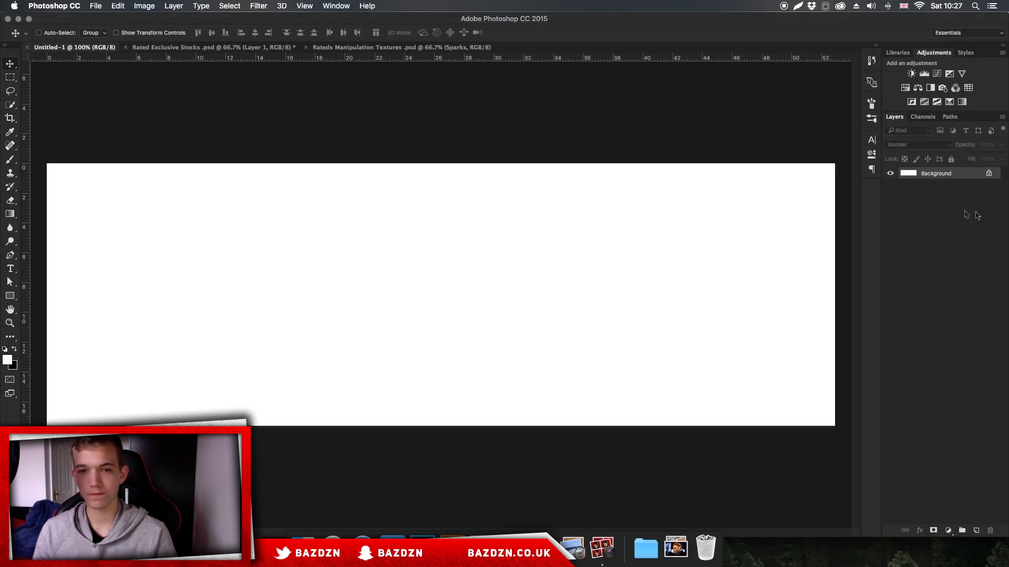
- Check the width and height in the new document settings without creating a document
{"action": "left_click", "coordinate": [97, 5]}
{"action": "left_click", "coordinate": [103, 18]}
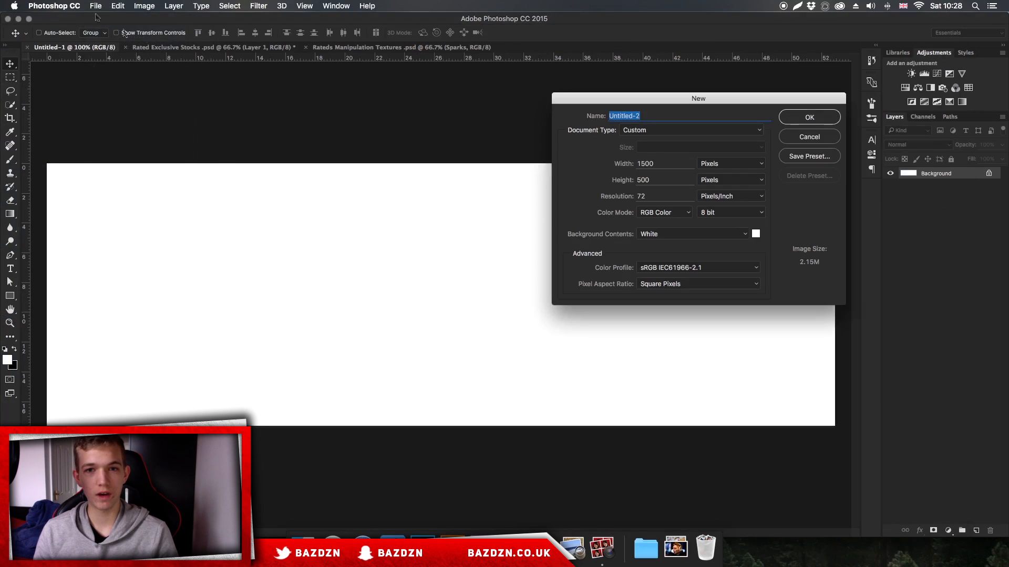
{"action": "double_click", "coordinate": [686, 162]}
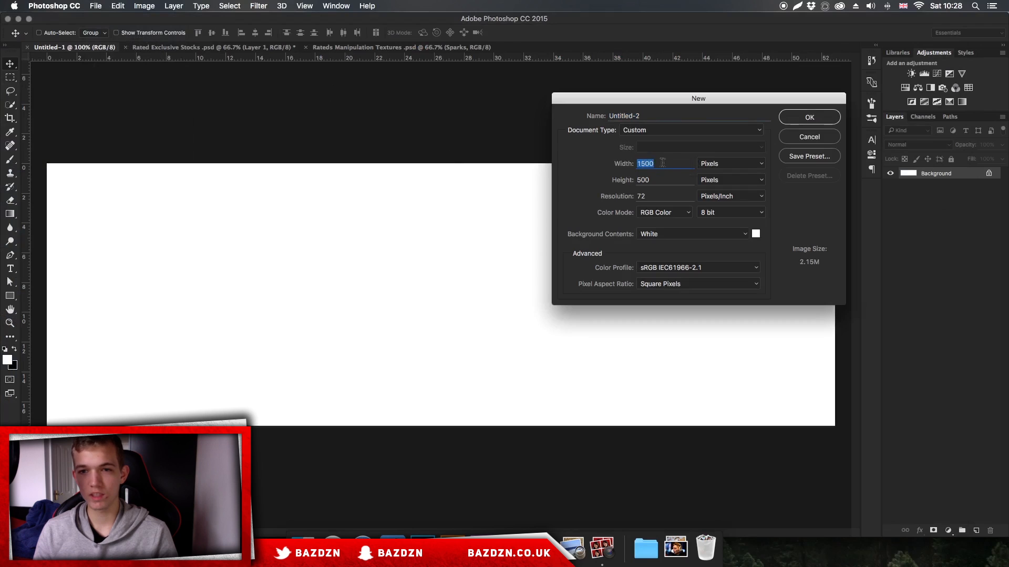
{"action": "double_click", "coordinate": [665, 182]}
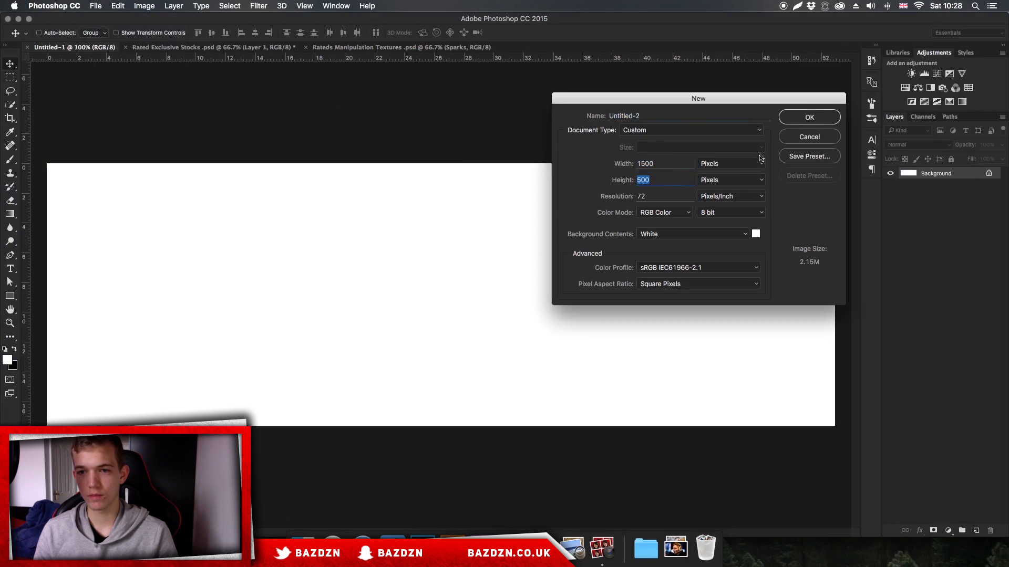
{"action": "left_click", "coordinate": [808, 136]}
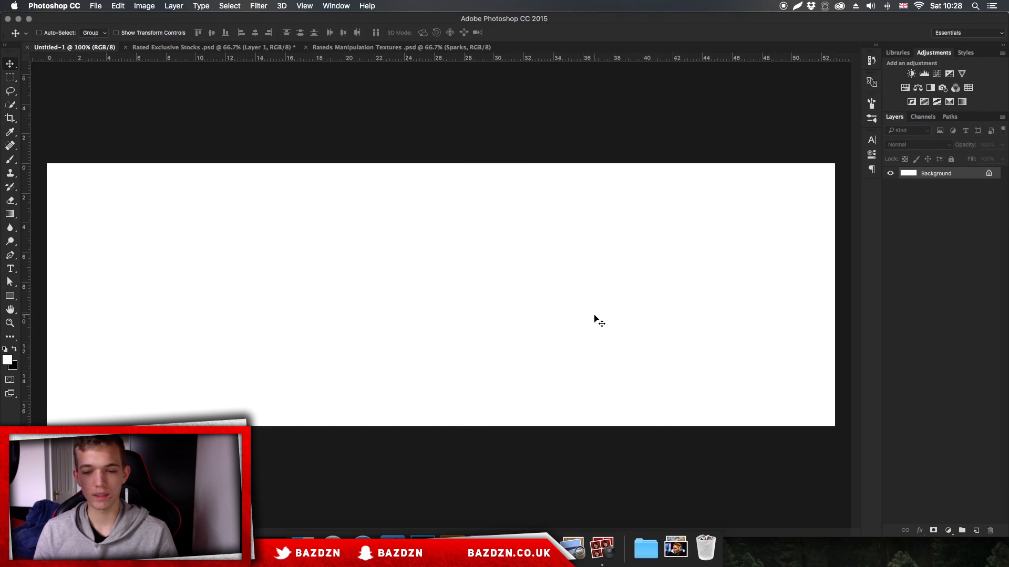
- Place the downloaded side-profile headset photo, scale it to about 183% to fill the canvas height, and move it to the canvas's right edge
{"action": "left_click", "coordinate": [684, 566]}
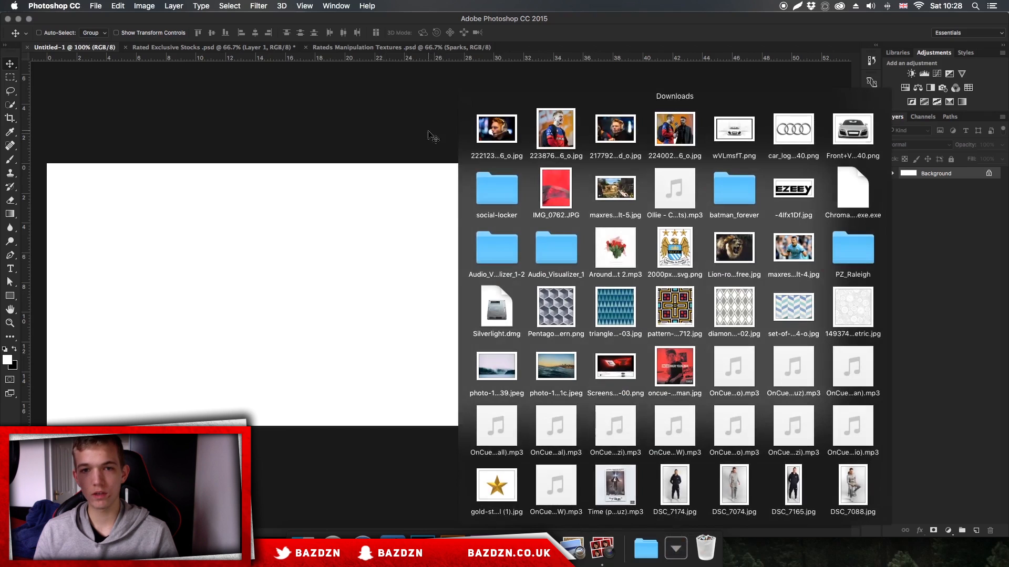
{"action": "left_click_drag", "start_coordinate": [498, 138], "coordinate": [524, 286]}
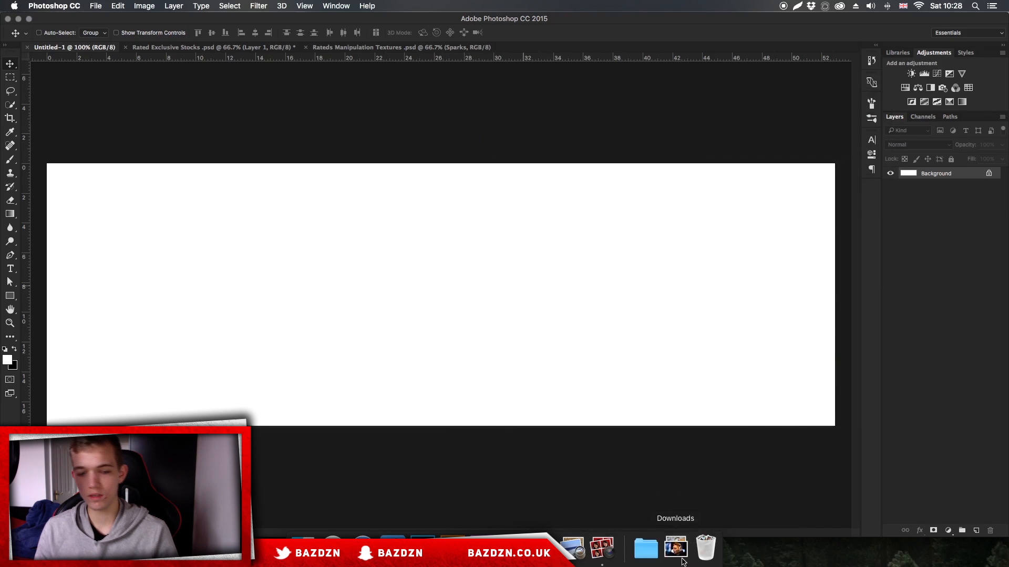
{"action": "left_click_drag", "start_coordinate": [549, 223], "coordinate": [661, 196]}
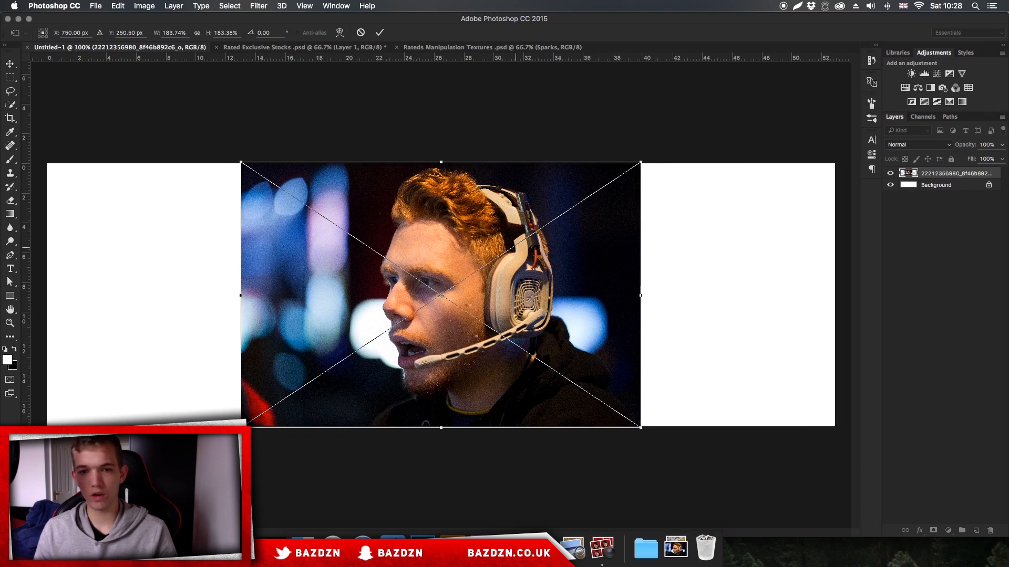
{"action": "key", "text": "Return"}
{"action": "left_click_drag", "start_coordinate": [486, 349], "coordinate": [686, 351]}
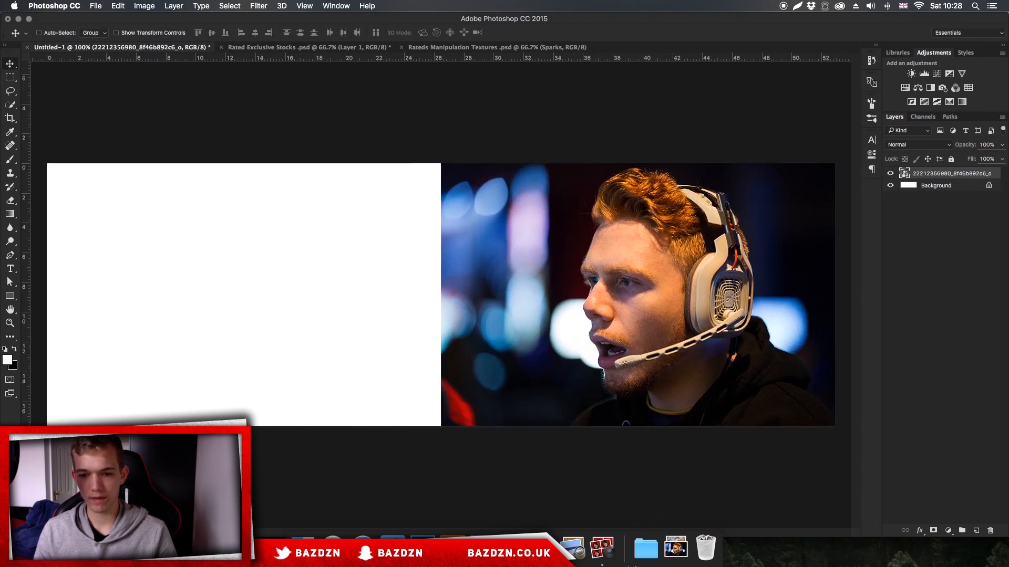
- Place the downloaded photo of the smiling player with a backpack and scale it to about 182% to fill the canvas height
{"action": "left_click", "coordinate": [676, 548]}
{"action": "left_click_drag", "start_coordinate": [571, 138], "coordinate": [444, 296]}
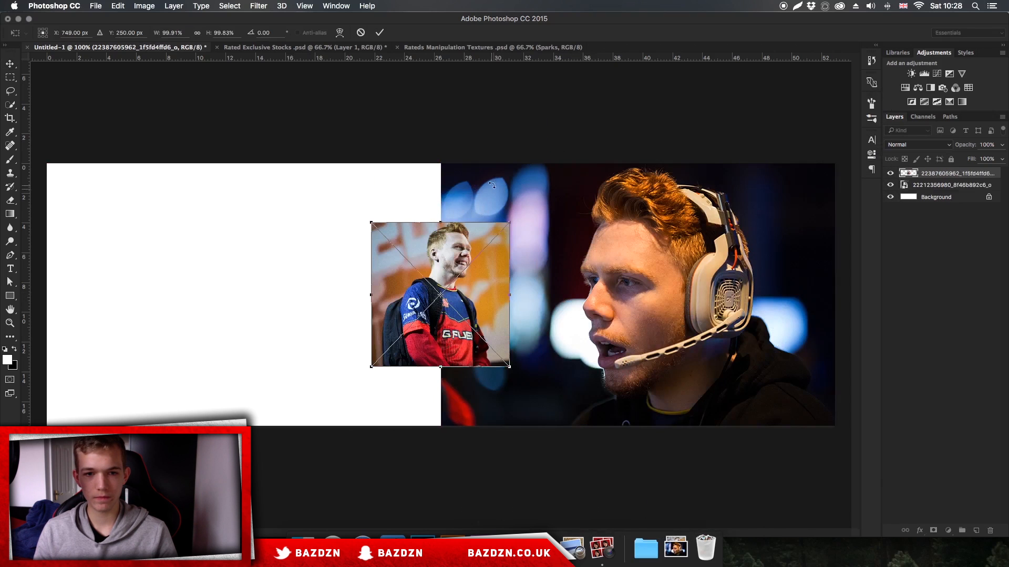
{"action": "left_click_drag", "start_coordinate": [509, 222], "coordinate": [567, 163]}
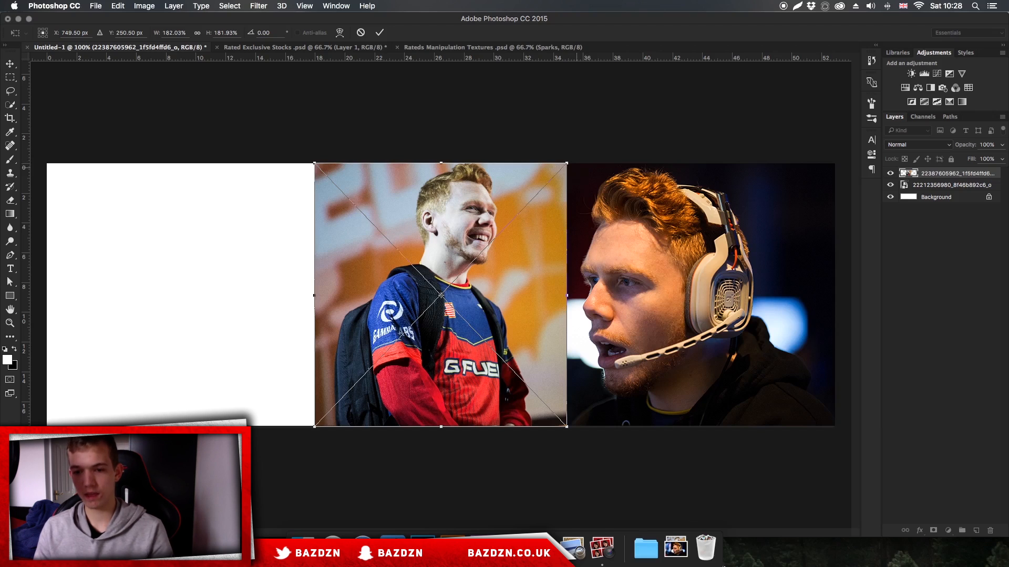
{"action": "key", "text": "Return"}
- Place the downloaded photo of the winking player in a headset, scale it to about 181%, and move it towards the canvas's left edge
{"action": "left_click", "coordinate": [676, 548]}
{"action": "left_click_drag", "start_coordinate": [630, 134], "coordinate": [303, 286]}
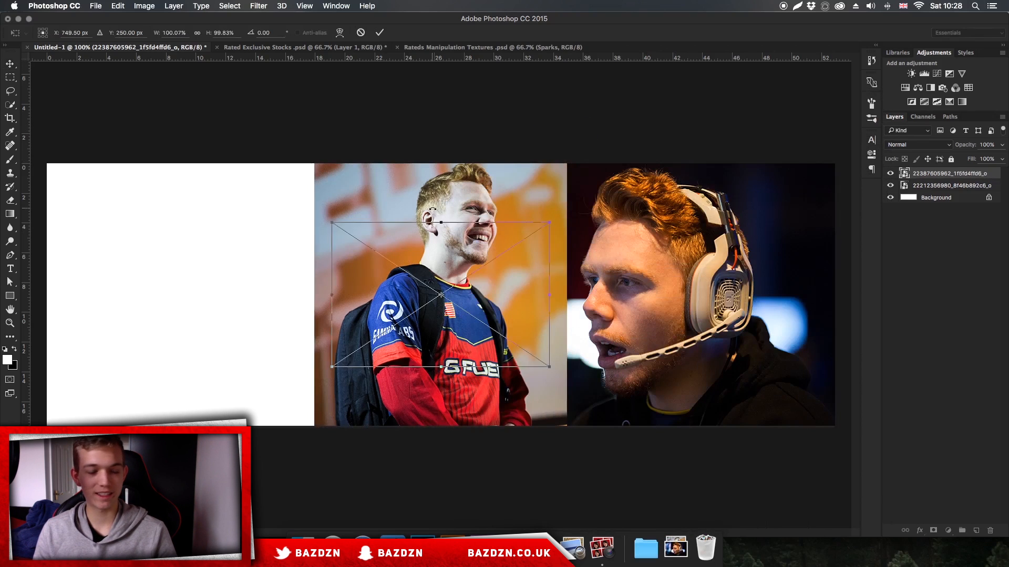
{"action": "left_click_drag", "start_coordinate": [549, 218], "coordinate": [642, 167]}
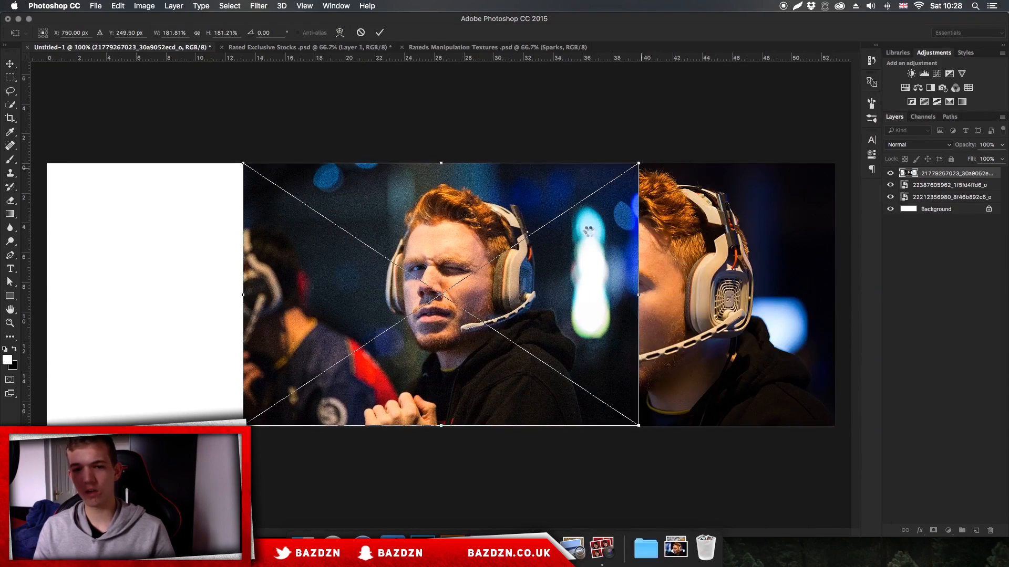
{"action": "key", "text": "Return"}
{"action": "left_click_drag", "start_coordinate": [517, 267], "coordinate": [335, 270]}
- Place the downloaded MLG interview photo, scale it to about 183% to fill the canvas height, and shift it left over the winking player
{"action": "left_click", "coordinate": [686, 558]}
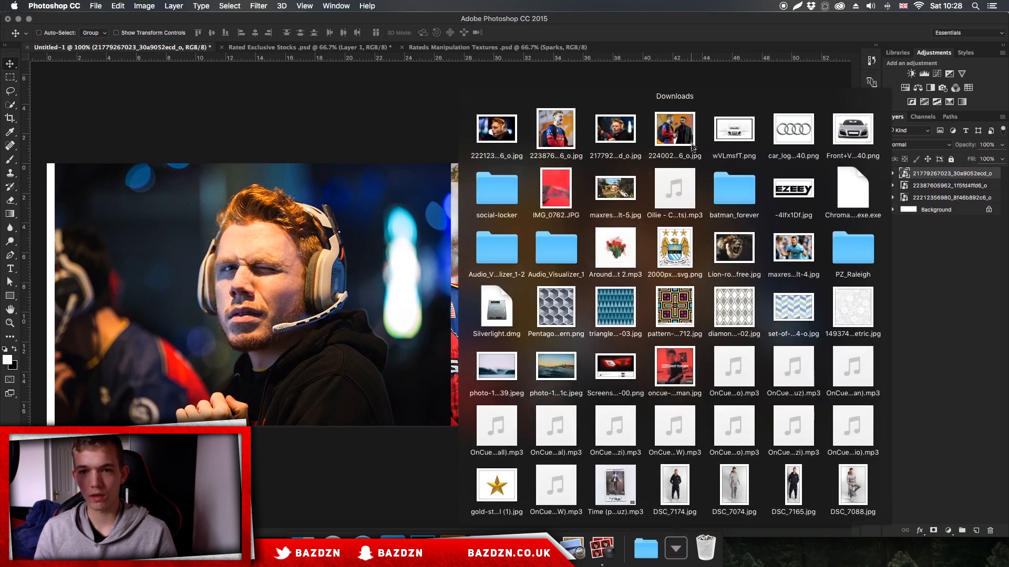
{"action": "left_click_drag", "start_coordinate": [688, 137], "coordinate": [436, 290]}
{"action": "left_click_drag", "start_coordinate": [526, 221], "coordinate": [612, 173]}
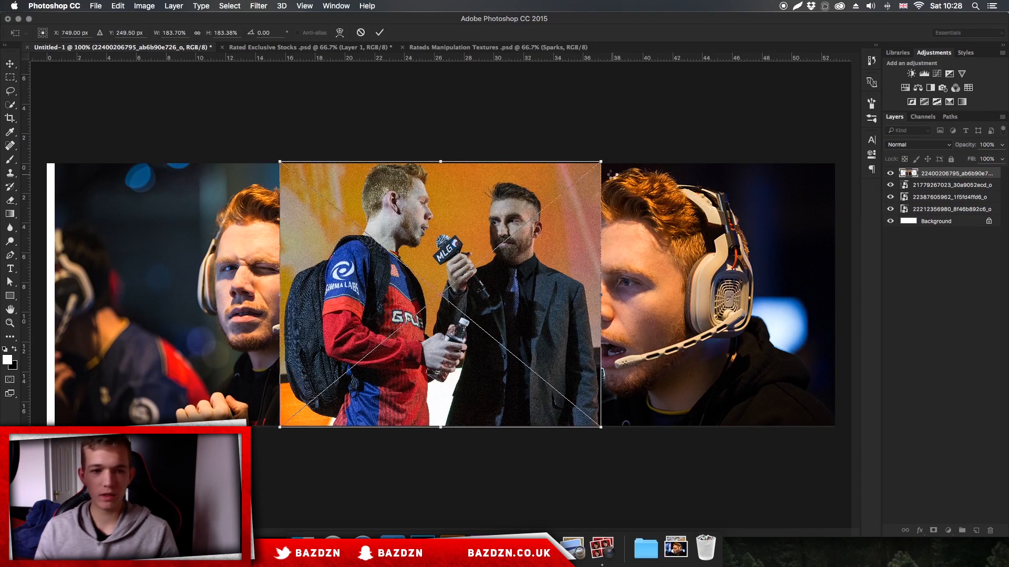
{"action": "key", "text": "Return"}
{"action": "left_click_drag", "start_coordinate": [523, 230], "coordinate": [357, 229]}
{"action": "left_click_drag", "start_coordinate": [475, 234], "coordinate": [442, 235]}
- Delete the layer with the smiling player wearing a backpack
{"action": "left_click_drag", "start_coordinate": [959, 186], "coordinate": [940, 174]}
{"action": "key", "text": "super+z"}
{"action": "left_click_drag", "start_coordinate": [496, 291], "coordinate": [653, 292]}
{"action": "key", "text": "BackSpace"}
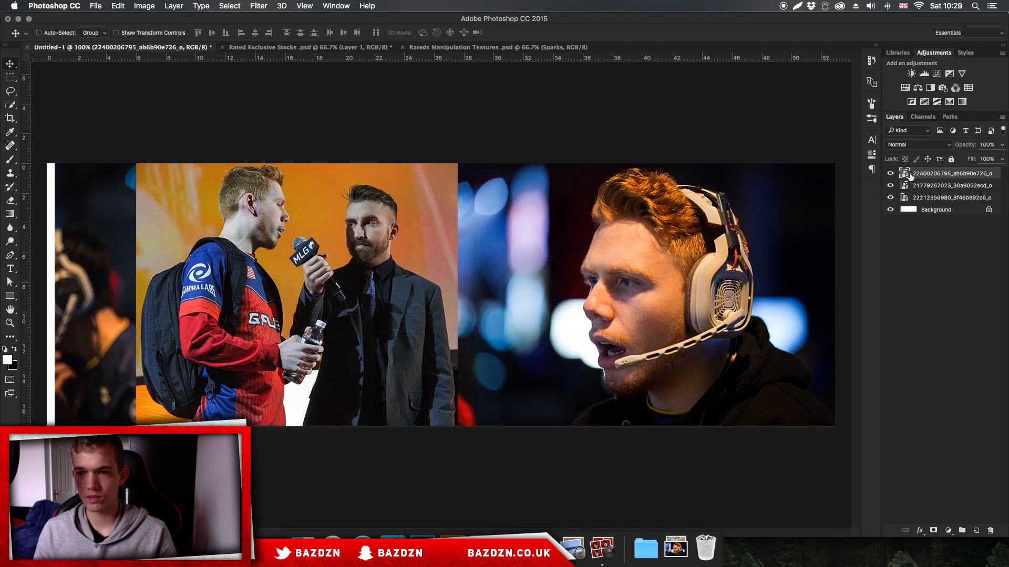
- Arrange the photos side by side, with the winking player at the left edge, the interview in the middle and the side profile on the right
{"action": "left_click", "coordinate": [890, 173]}
{"action": "left_click", "coordinate": [890, 173]}
{"action": "left_click_drag", "start_coordinate": [494, 282], "coordinate": [729, 287]}
{"action": "left_click", "coordinate": [946, 198]}
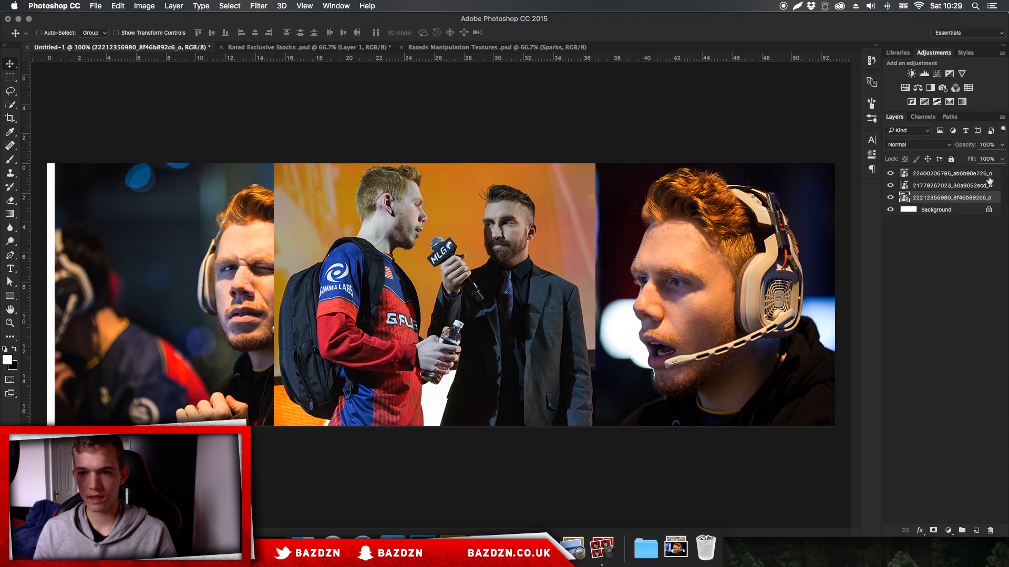
{"action": "left_click", "coordinate": [945, 173]}
{"action": "left_click_drag", "start_coordinate": [374, 230], "coordinate": [398, 229]}
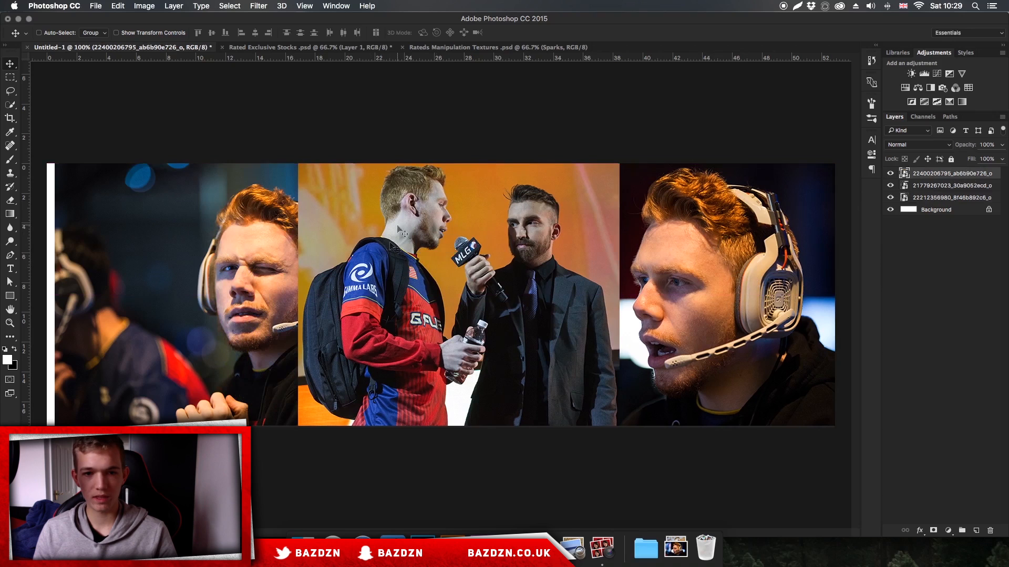
{"action": "left_click", "coordinate": [946, 185]}
{"action": "left_click_drag", "start_coordinate": [525, 247], "coordinate": [471, 242]}
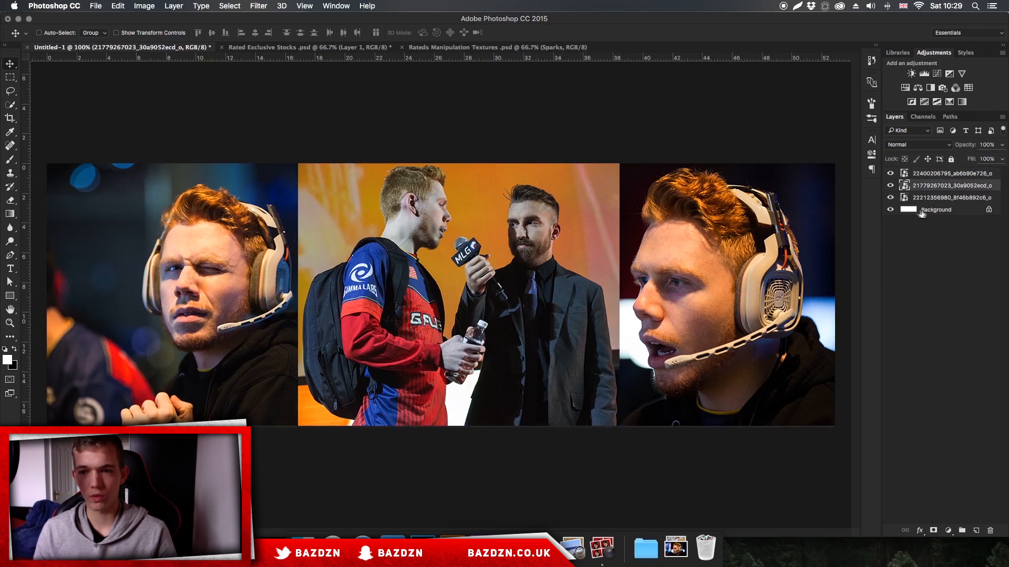
- Select all three photo layers and rasterize them
{"action": "left_click", "coordinate": [941, 198]}
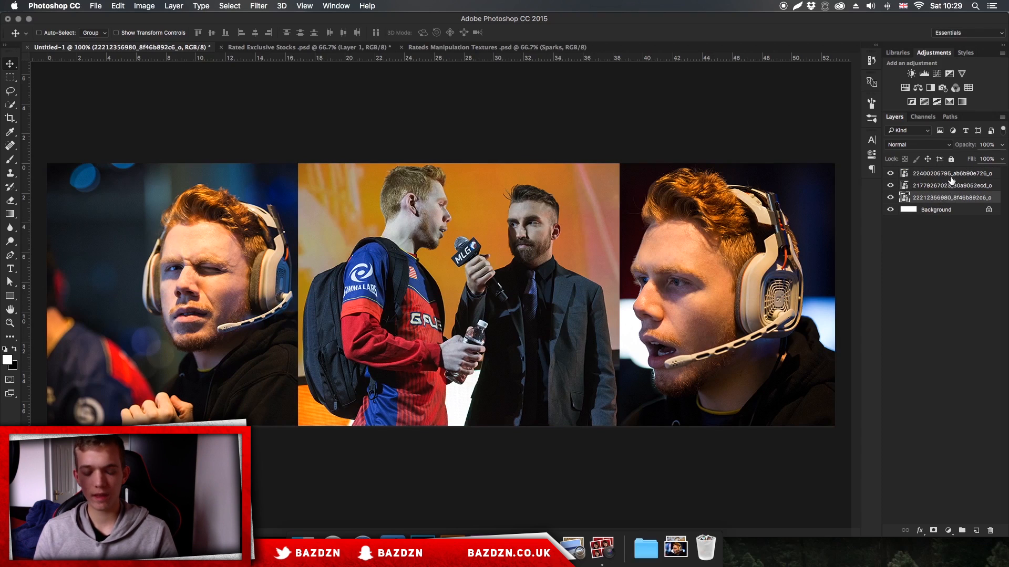
{"action": "left_click", "coordinate": [972, 173], "text": "shift"}
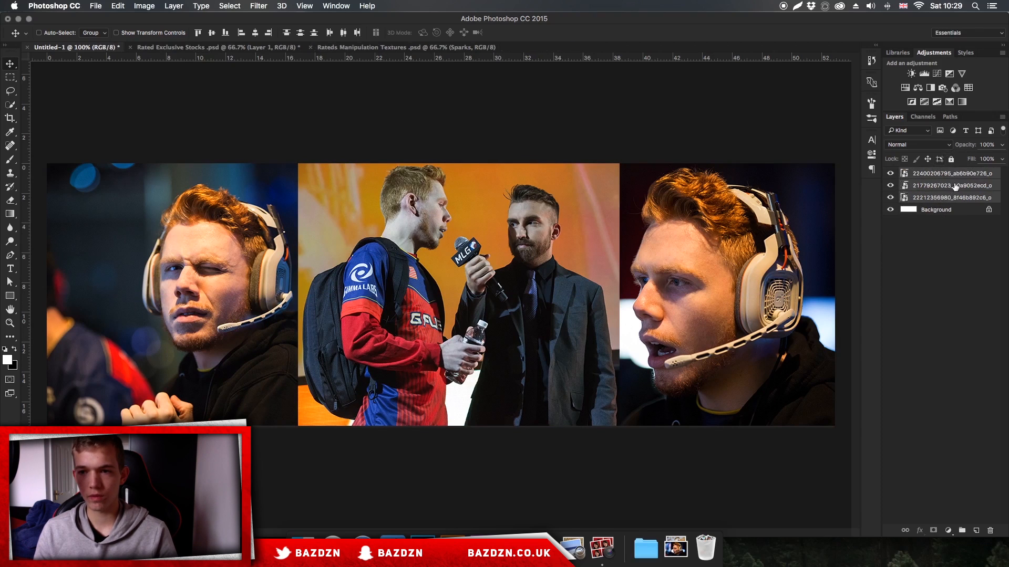
{"action": "right_click", "coordinate": [953, 184]}
{"action": "left_click", "coordinate": [861, 254]}
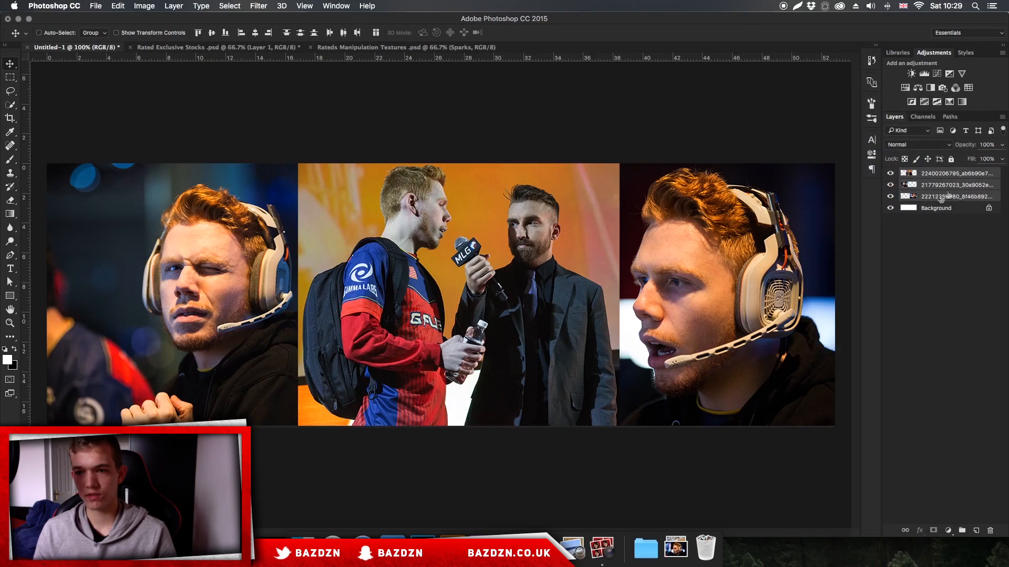
- Hide the interview and side-profile photo layers, leaving only the winking player's photo above the background
{"action": "left_click", "coordinate": [907, 193]}
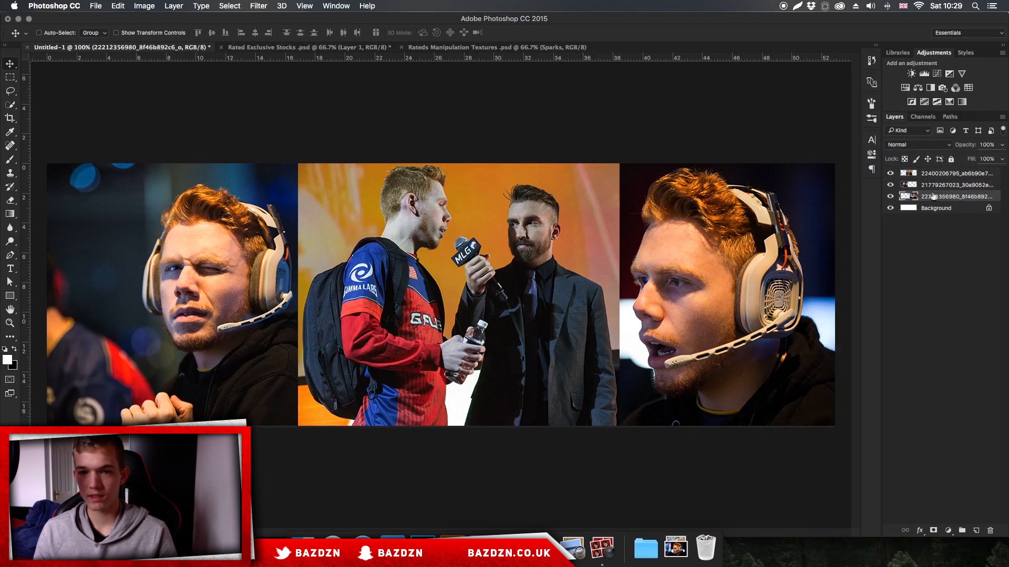
{"action": "left_click", "coordinate": [891, 196]}
{"action": "left_click", "coordinate": [891, 196]}
{"action": "left_click", "coordinate": [890, 173]}
{"action": "left_click", "coordinate": [890, 174]}
{"action": "left_click", "coordinate": [891, 174]}
{"action": "left_click", "coordinate": [936, 176]}
{"action": "left_click", "coordinate": [889, 185]}
{"action": "left_click", "coordinate": [889, 185]}
{"action": "left_click", "coordinate": [890, 196]}
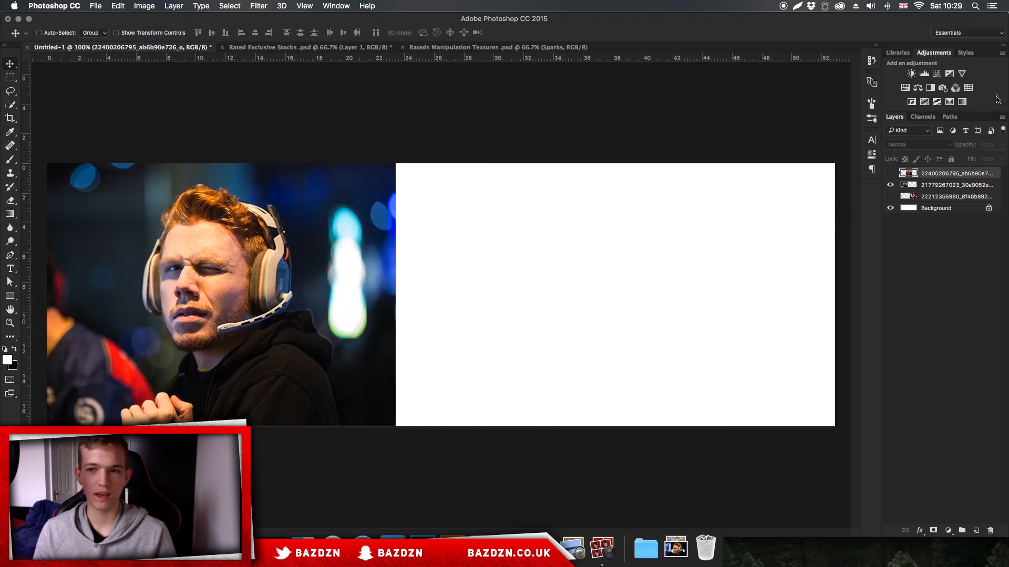
- Flip the winking player's photo horizontally and show the interview and side-profile photo layers again
{"action": "left_click", "coordinate": [926, 185]}
{"action": "left_click", "coordinate": [679, 220]}
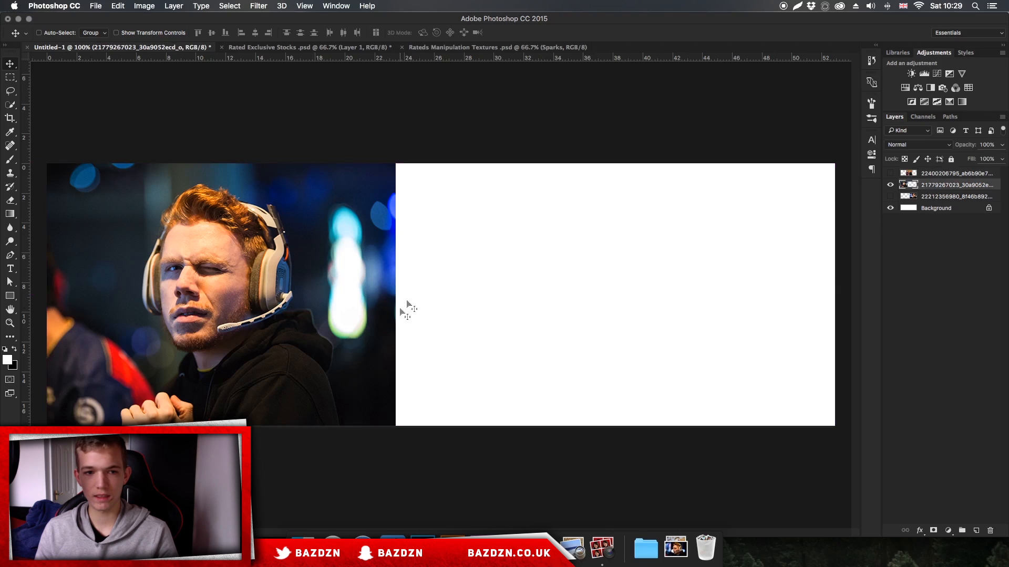
{"action": "key", "text": "super+t"}
{"action": "right_click", "coordinate": [344, 276]}
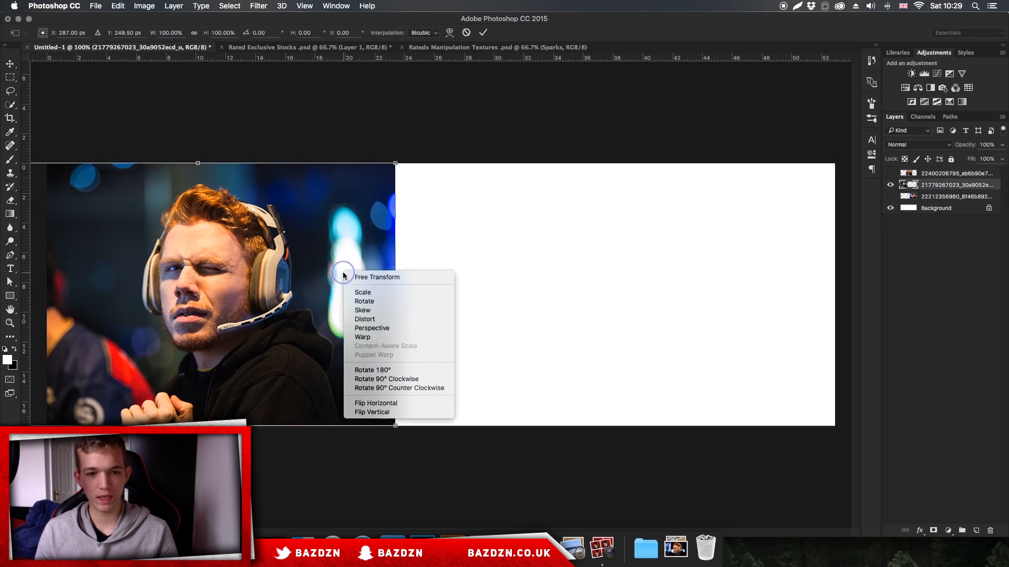
{"action": "left_click", "coordinate": [375, 404]}
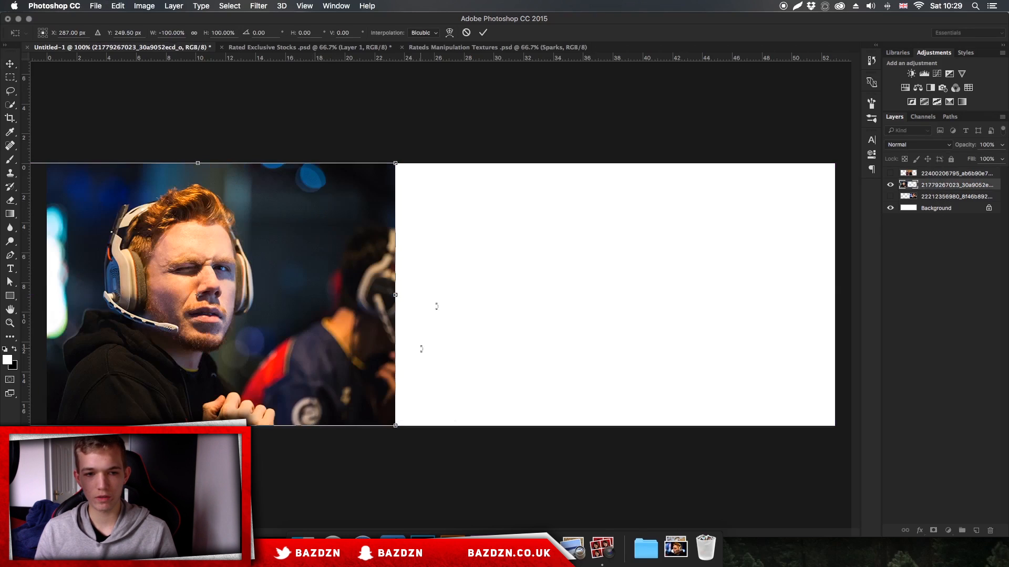
{"action": "left_click", "coordinate": [483, 33]}
{"action": "left_click", "coordinate": [890, 196]}
{"action": "left_click", "coordinate": [889, 173]}
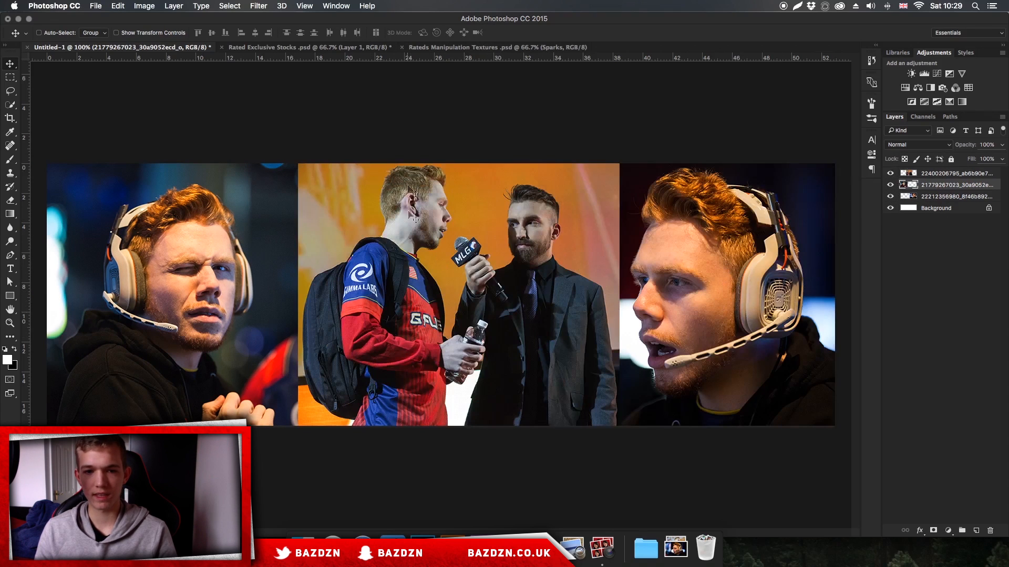
- Convert the locked Background into a regular layer and fill it with black (#000000)
{"action": "double_click", "coordinate": [977, 210]}
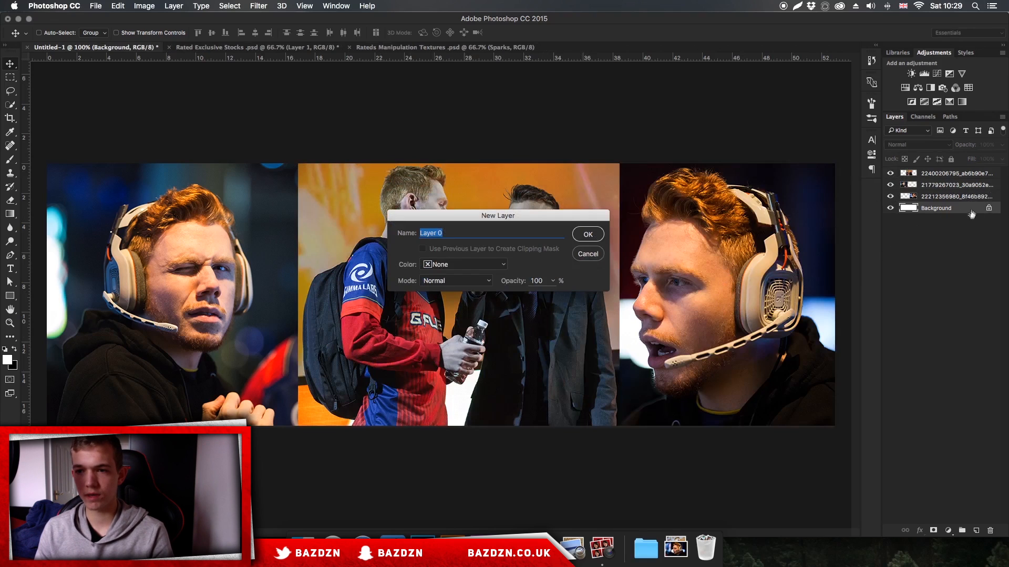
{"action": "left_click", "coordinate": [597, 234]}
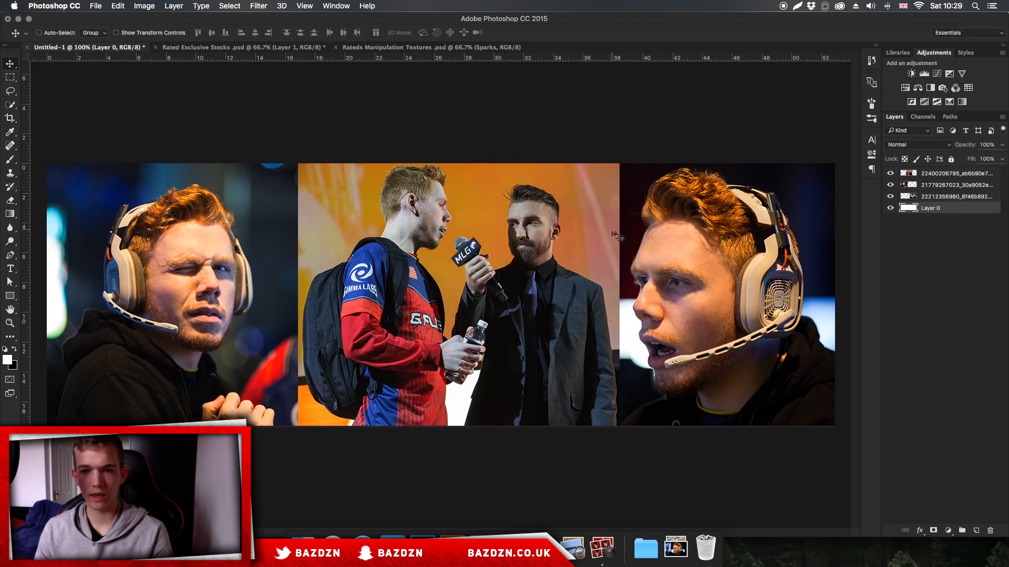
{"action": "left_click", "coordinate": [7, 361]}
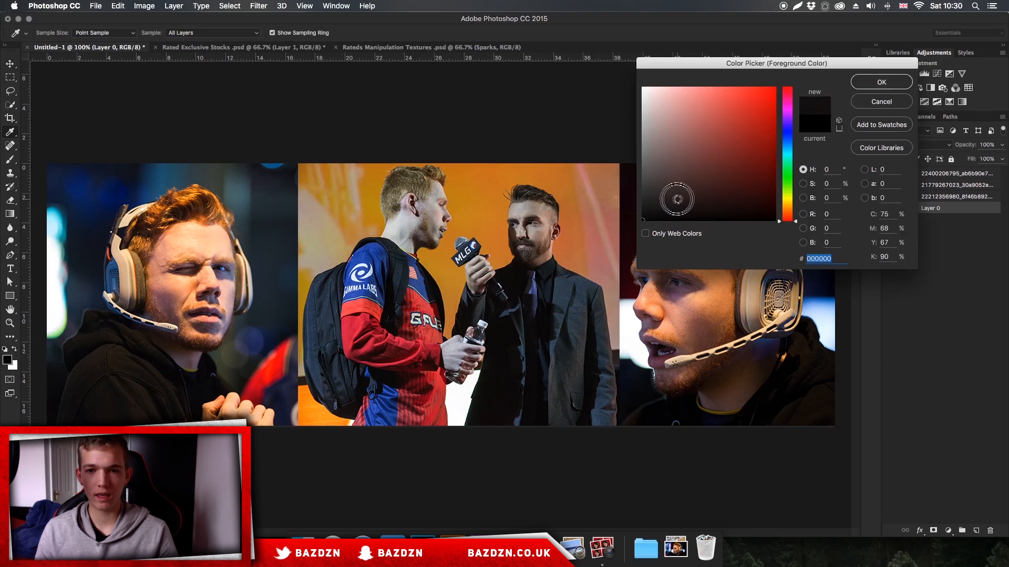
{"action": "left_click", "coordinate": [895, 99]}
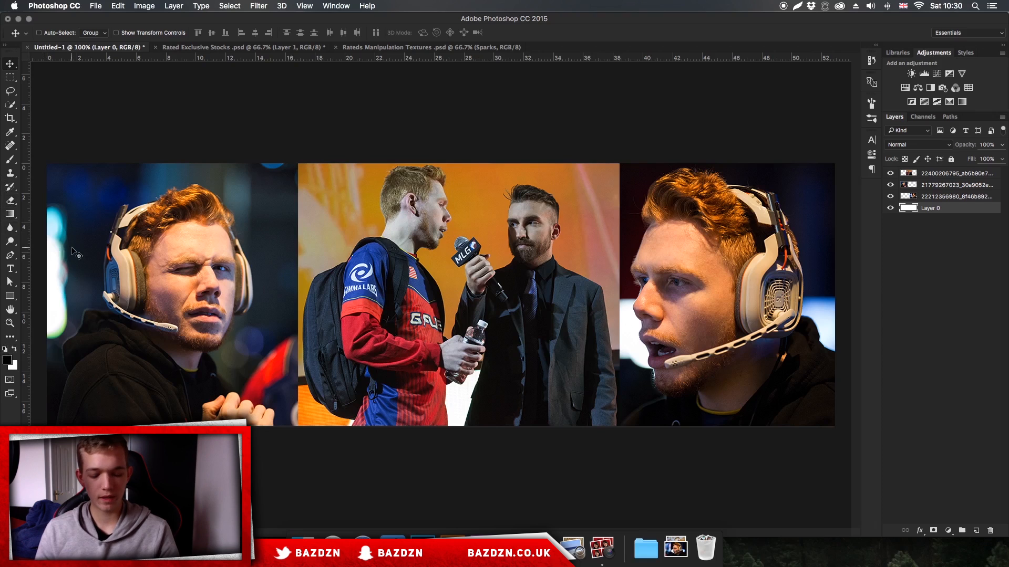
{"action": "key", "text": "alt+BackSpace"}
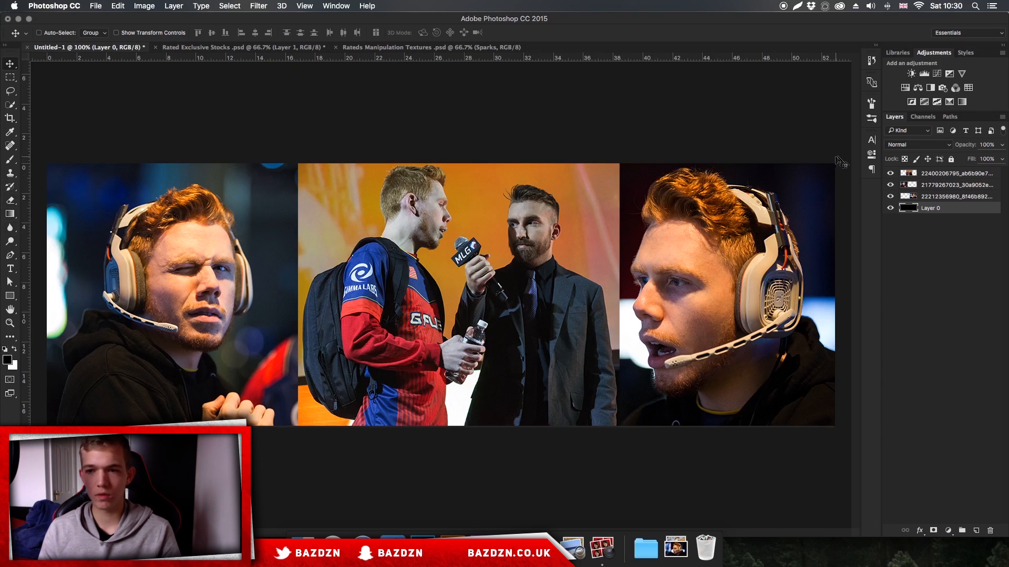
- Isolate the bottom black layer, refill it with black, and bring the three photo layers back into view
{"action": "left_click", "coordinate": [891, 208], "text": "alt"}
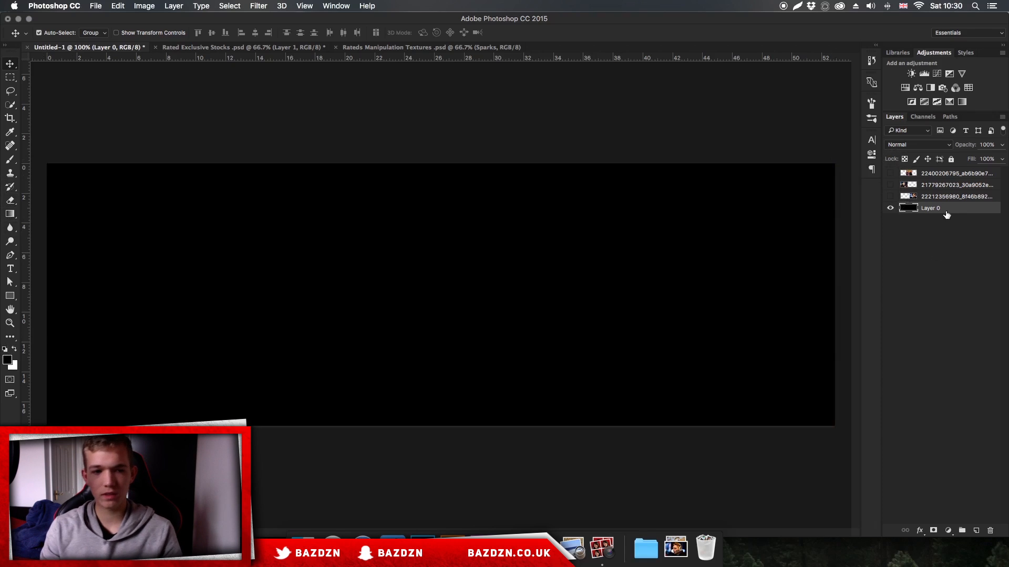
{"action": "key", "text": "super+BackSpace"}
{"action": "key", "text": "alt+BackSpace"}
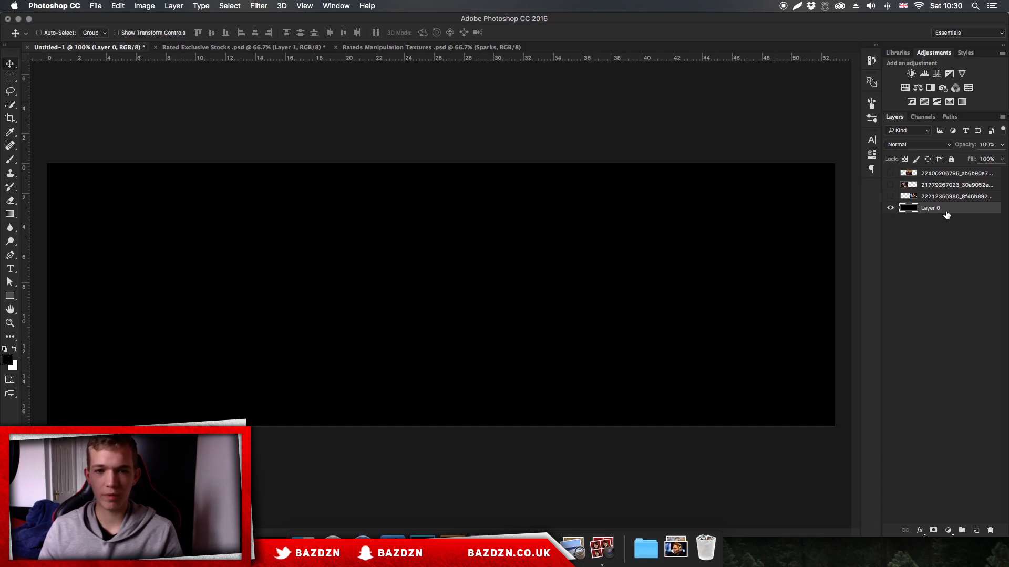
{"action": "left_click_drag", "start_coordinate": [6, 212], "coordinate": [47, 221]}
{"action": "left_click", "coordinate": [13, 216], "text": "alt"}
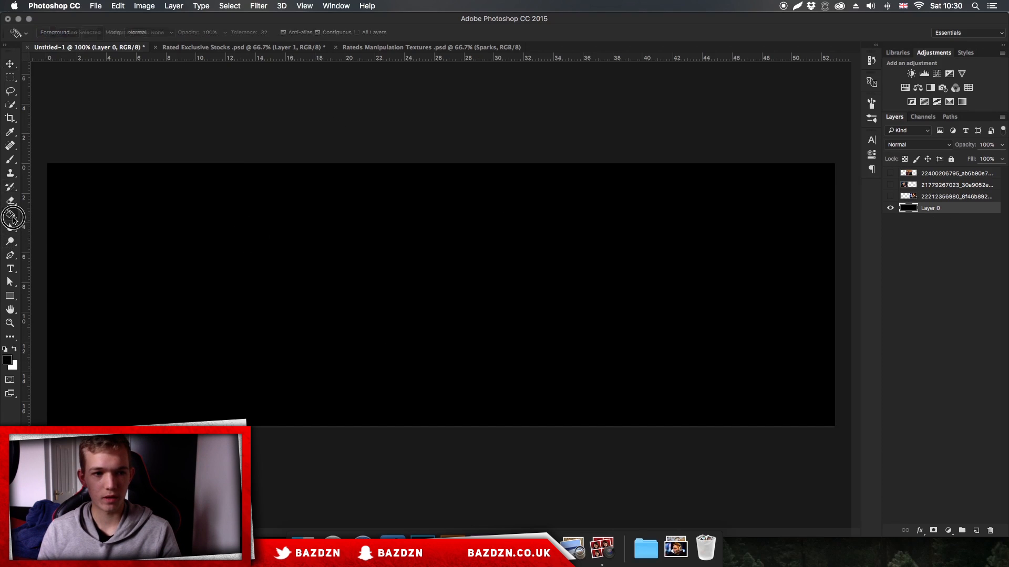
{"action": "left_click", "coordinate": [13, 216], "text": "alt"}
{"action": "left_click", "coordinate": [9, 64]}
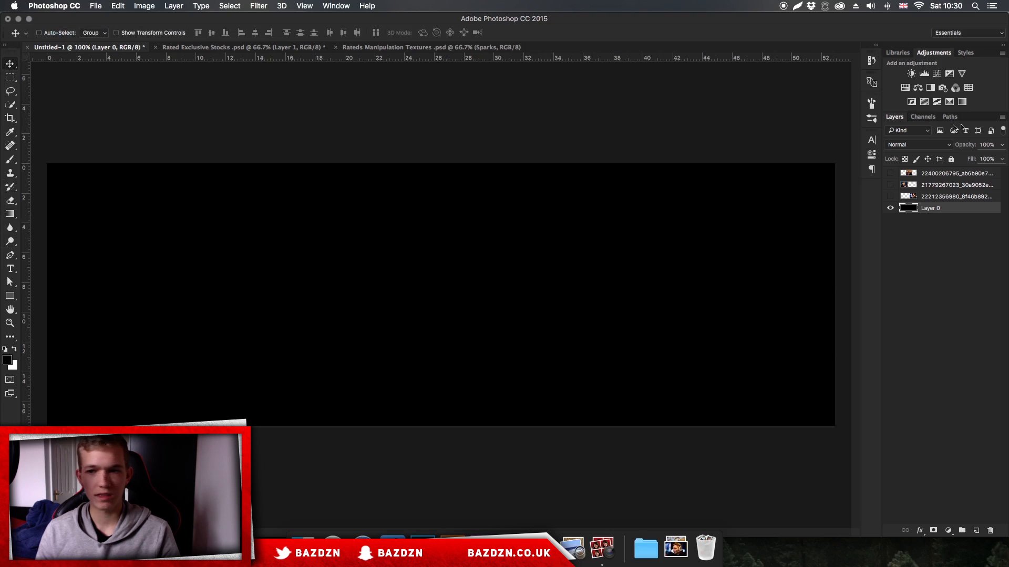
{"action": "left_click_drag", "start_coordinate": [889, 196], "coordinate": [893, 180]}
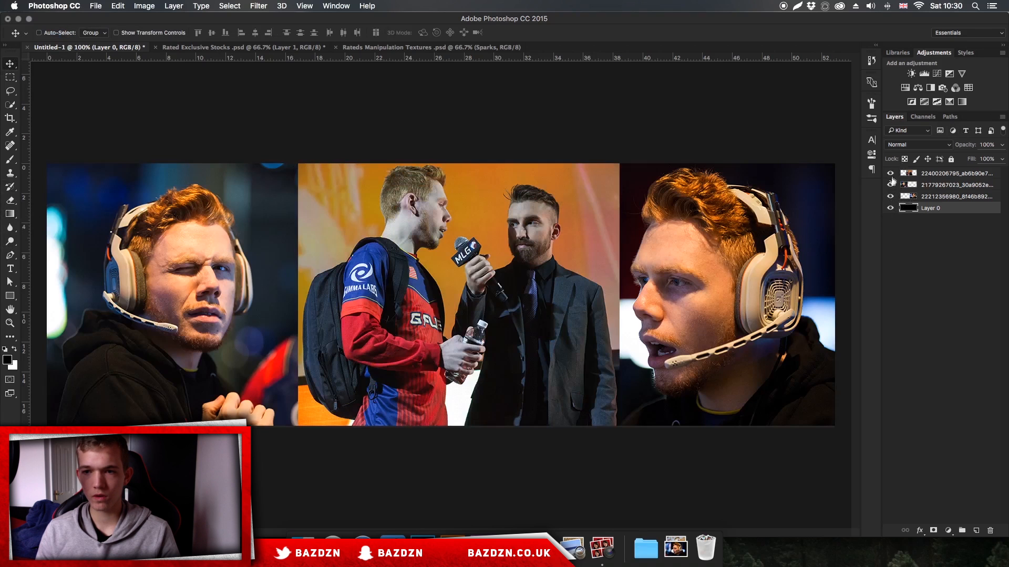
{"action": "left_click", "coordinate": [928, 197]}
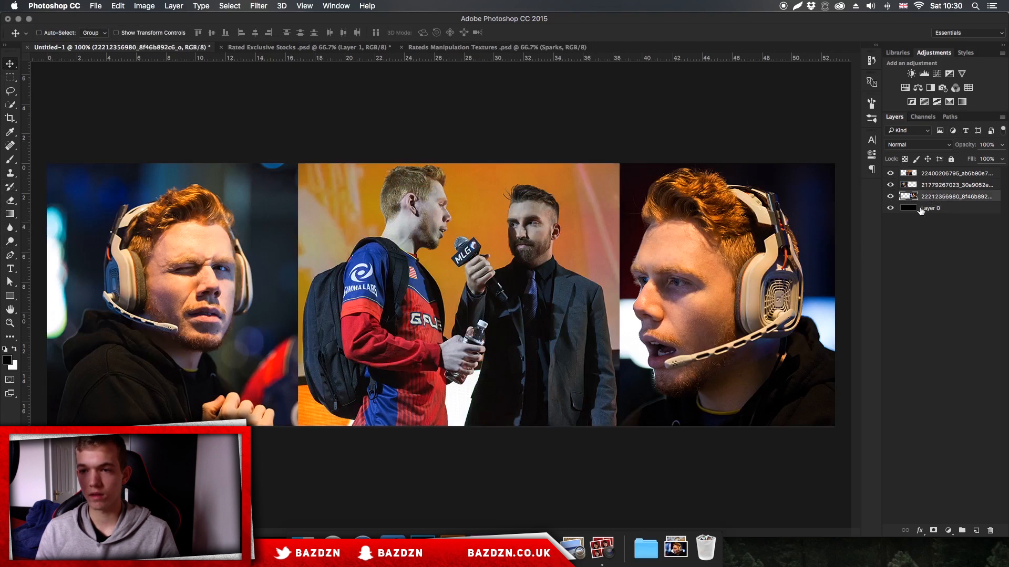
{"action": "left_click", "coordinate": [938, 178], "text": "shift"}
{"action": "left_click", "coordinate": [1002, 145]}
{"action": "mouse_move", "coordinate": [1001, 158]}
{"action": "left_mouse_down"}
{"action": "mouse_move", "coordinate": [955, 159]}
{"action": "mouse_move", "coordinate": [1001, 157]}
{"action": "left_mouse_up"}
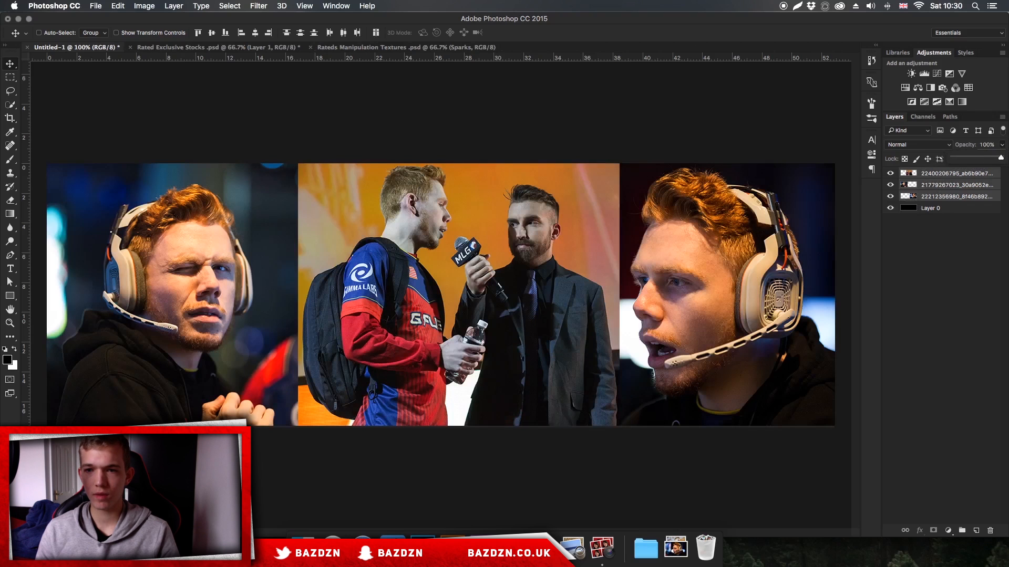
- Hide the interview photo and fade out the inner edge of the winking player's photo using a 700 px Eraser at 0% hardness
{"action": "left_click", "coordinate": [947, 184]}
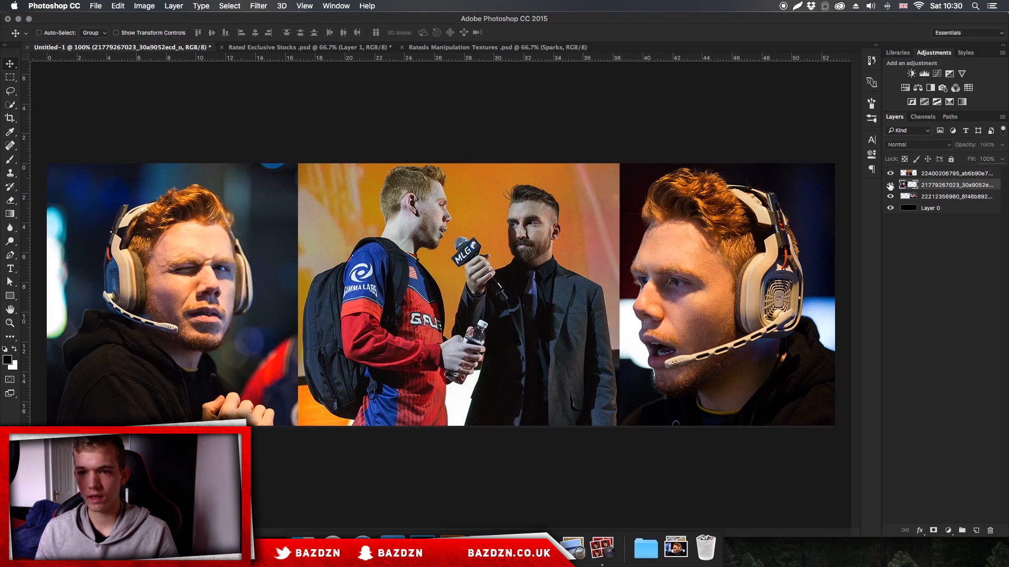
{"action": "left_click", "coordinate": [890, 174]}
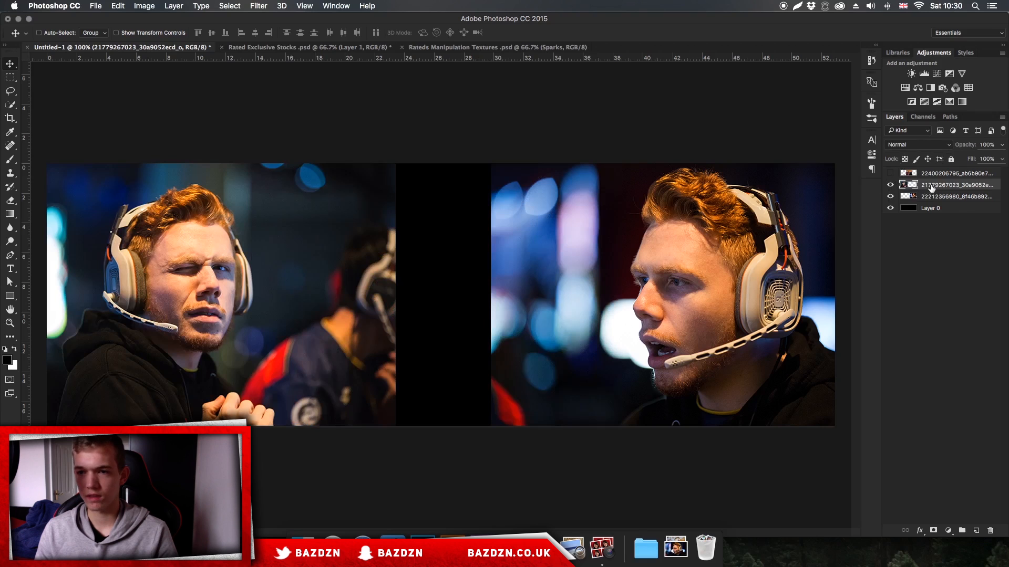
{"action": "key", "text": "e"}
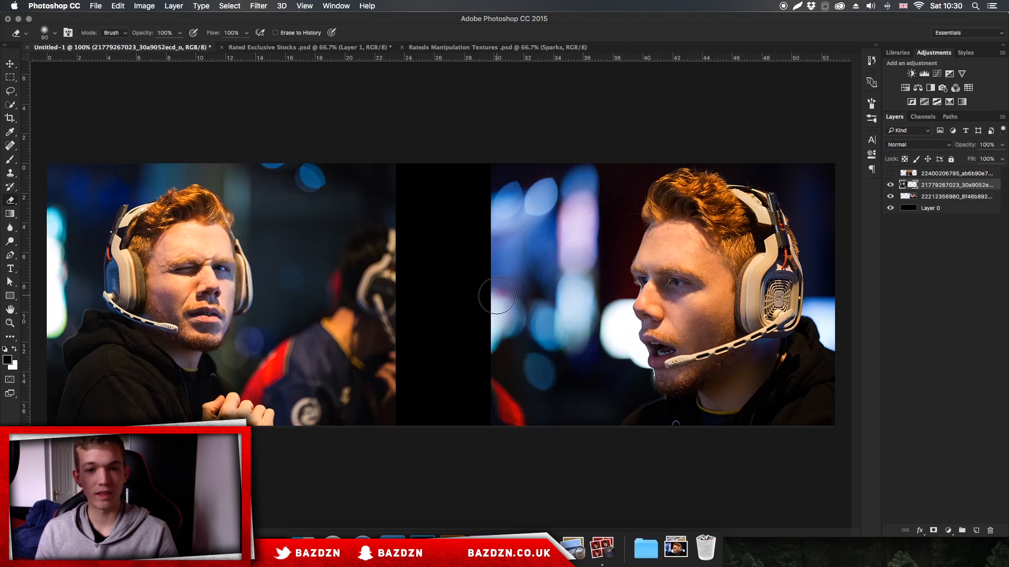
{"action": "key", "text": "bracketright"}
{"action": "key", "text": "bracketright"}
{"action": "key", "text": "bracketright"}
{"action": "key", "text": "bracketright"}
{"action": "key", "text": "bracketright"}
{"action": "key", "text": "bracketright"}
{"action": "key", "text": "bracketright"}
{"action": "key", "text": "bracketright"}
{"action": "key", "text": "bracketright"}
{"action": "key", "text": "bracketright"}
{"action": "key", "text": "bracketright"}
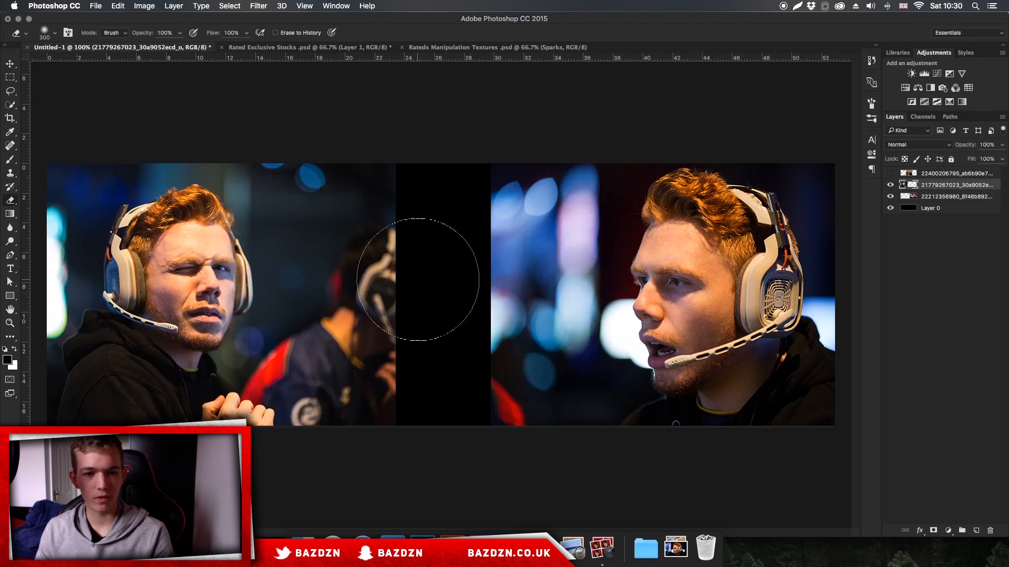
{"action": "right_click", "coordinate": [11, 204]}
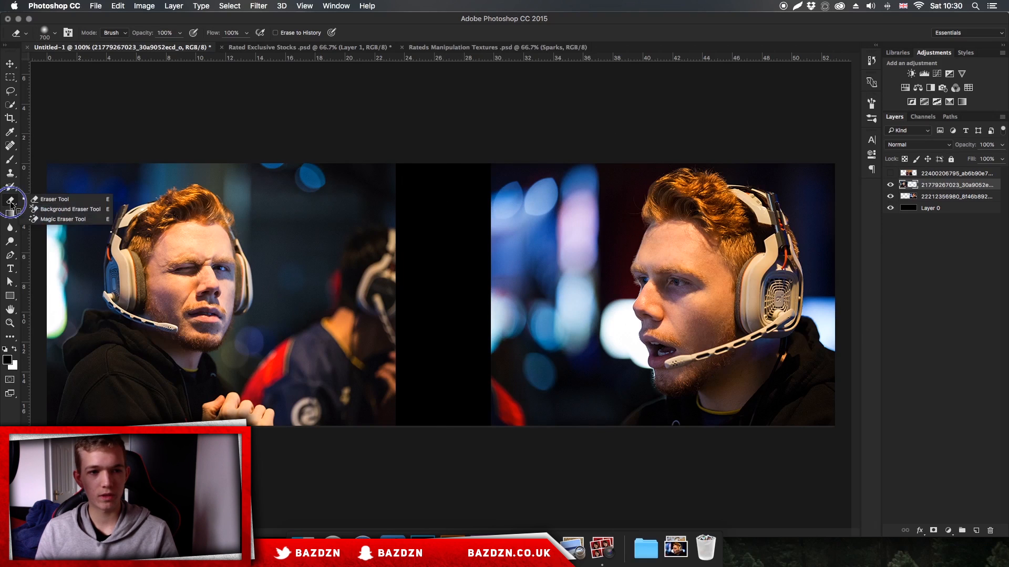
{"action": "left_click", "coordinate": [40, 203]}
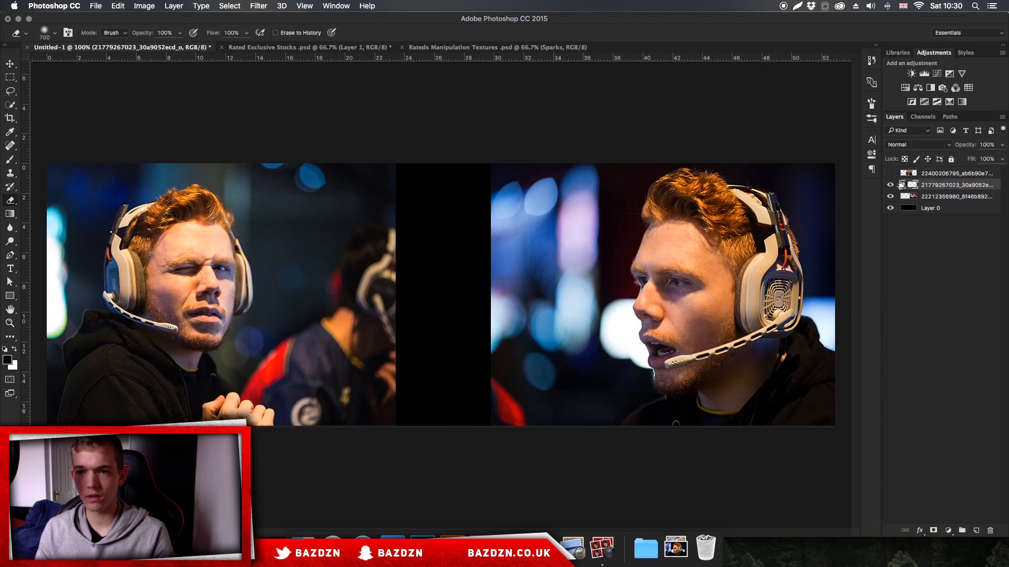
{"action": "mouse_move", "coordinate": [469, 288]}
{"action": "left_mouse_down"}
{"action": "mouse_move", "coordinate": [478, 405]}
{"action": "mouse_move", "coordinate": [487, 180]}
{"action": "mouse_move", "coordinate": [520, 299]}
{"action": "mouse_move", "coordinate": [525, 424]}
{"action": "mouse_move", "coordinate": [525, 342]}
{"action": "mouse_move", "coordinate": [465, 176]}
{"action": "mouse_move", "coordinate": [369, 283]}
{"action": "left_mouse_up"}
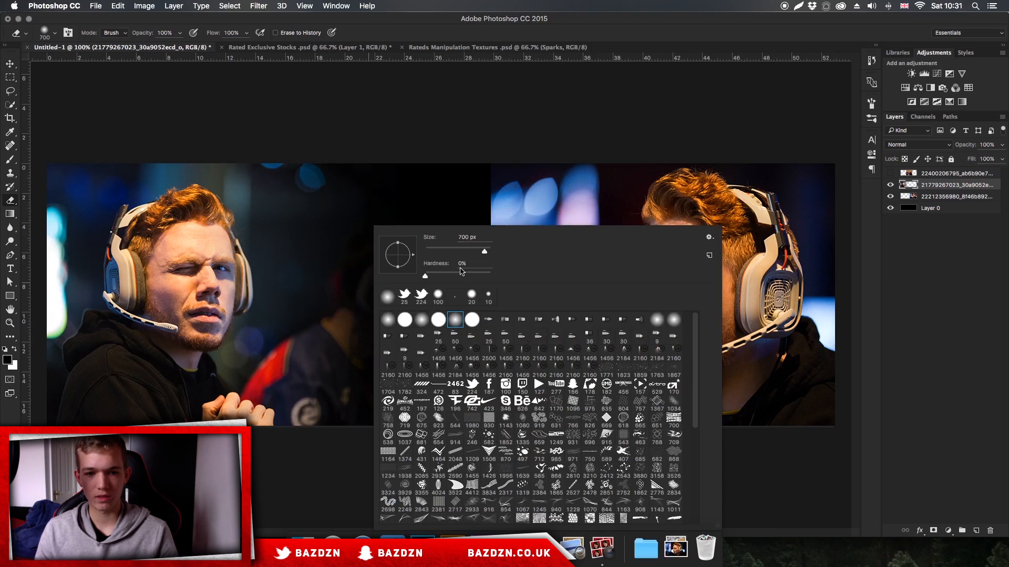
{"action": "left_click", "coordinate": [368, 282]}
{"action": "key", "text": "super+z"}
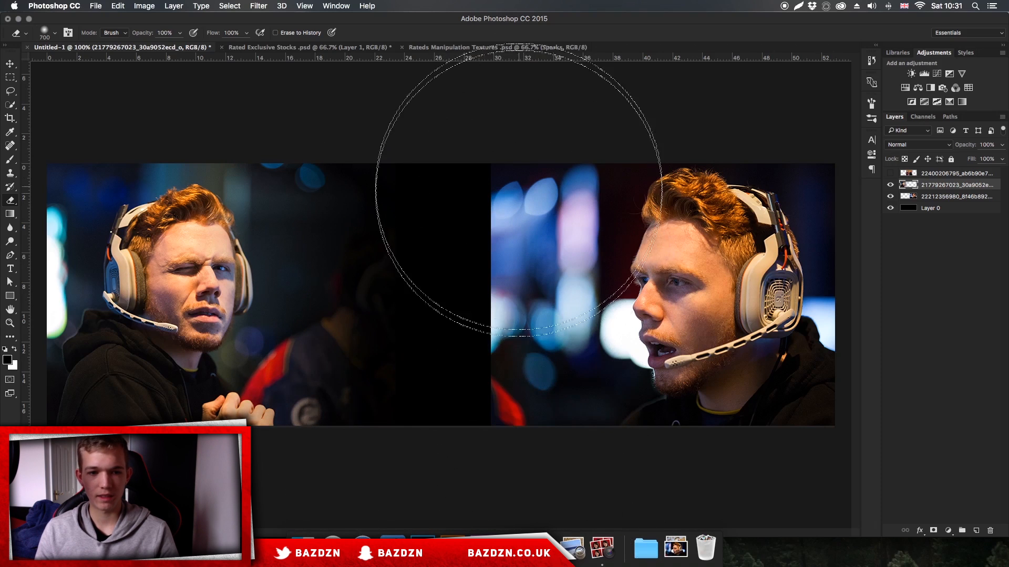
- Fade the inner edge of the side-profile photo into the black background with the soft Eraser
{"action": "left_click", "coordinate": [939, 197]}
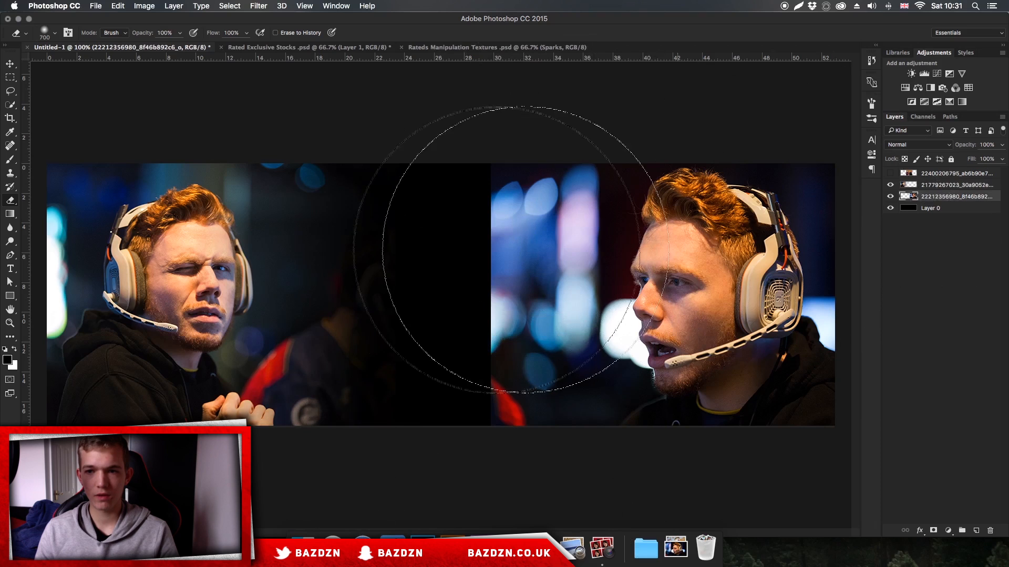
{"action": "left_click", "coordinate": [369, 194]}
{"action": "left_click", "coordinate": [405, 196]}
{"action": "mouse_move", "coordinate": [405, 195]}
{"action": "left_mouse_down"}
{"action": "mouse_move", "coordinate": [411, 454]}
{"action": "mouse_move", "coordinate": [381, 208]}
{"action": "mouse_move", "coordinate": [394, 336]}
{"action": "mouse_move", "coordinate": [399, 196]}
{"action": "mouse_move", "coordinate": [388, 366]}
{"action": "left_mouse_up"}
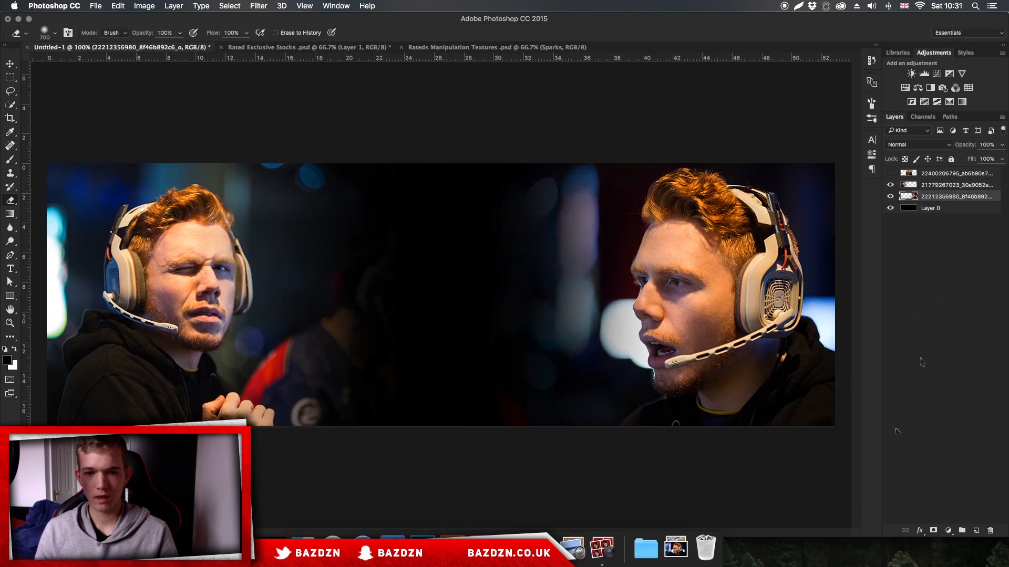
- Show the interview photo and fade both its side edges into the neighbouring photos with a 400 px soft Eraser
{"action": "left_click", "coordinate": [889, 173]}
{"action": "left_click", "coordinate": [940, 173]}
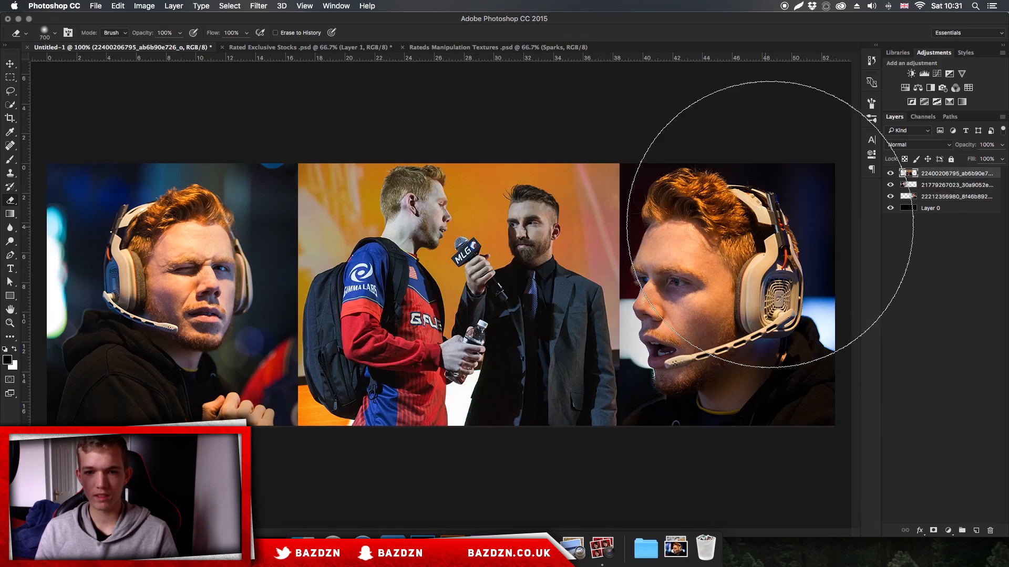
{"action": "key", "text": "super+plus"}
{"action": "scroll", "coordinate": [704, 284], "scroll_direction": "right", "scroll_amount": 5}
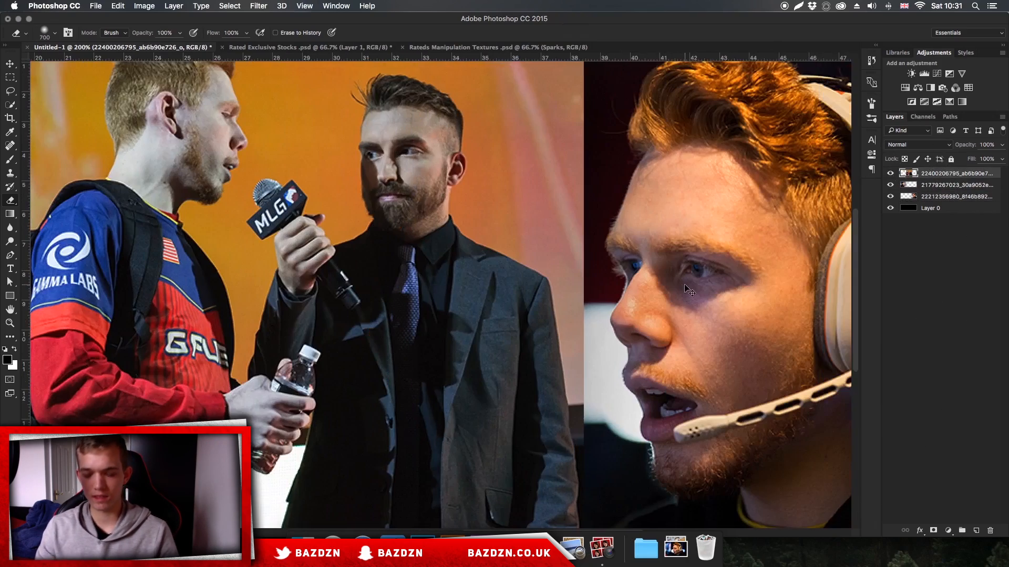
{"action": "key", "text": "super+minus"}
{"action": "key", "text": "bracketleft"}
{"action": "key", "text": "bracketleft"}
{"action": "key", "text": "bracketleft"}
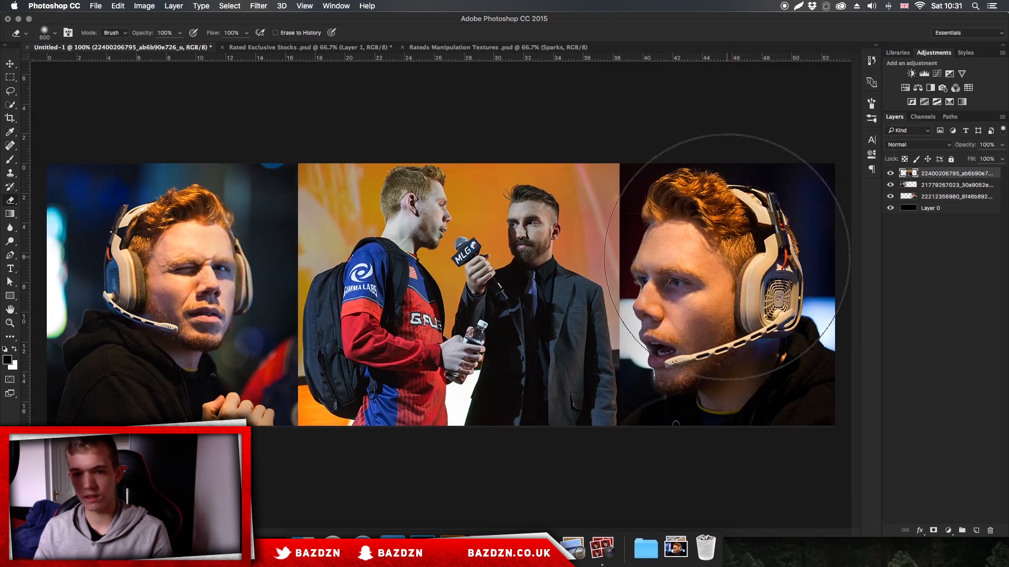
{"action": "mouse_move", "coordinate": [675, 185]}
{"action": "left_mouse_down"}
{"action": "mouse_move", "coordinate": [695, 270]}
{"action": "mouse_move", "coordinate": [684, 304]}
{"action": "mouse_move", "coordinate": [686, 413]}
{"action": "mouse_move", "coordinate": [713, 246]}
{"action": "mouse_move", "coordinate": [685, 268]}
{"action": "mouse_move", "coordinate": [698, 176]}
{"action": "left_mouse_up"}
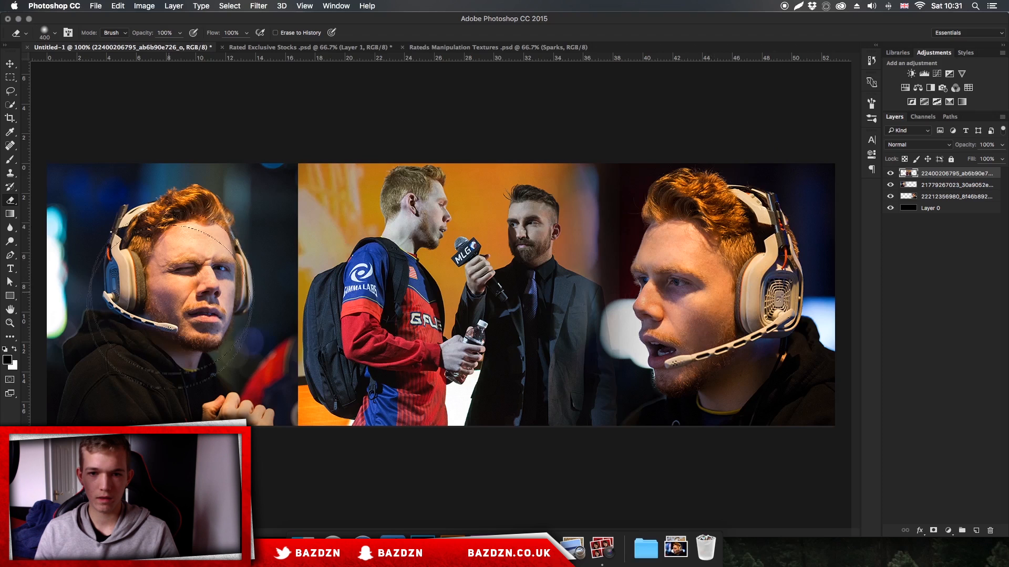
{"action": "mouse_move", "coordinate": [243, 423]}
{"action": "left_mouse_down"}
{"action": "mouse_move", "coordinate": [274, 389]}
{"action": "mouse_move", "coordinate": [263, 242]}
{"action": "mouse_move", "coordinate": [239, 200]}
{"action": "mouse_move", "coordinate": [248, 191]}
{"action": "mouse_move", "coordinate": [243, 432]}
{"action": "mouse_move", "coordinate": [238, 371]}
{"action": "left_mouse_up"}
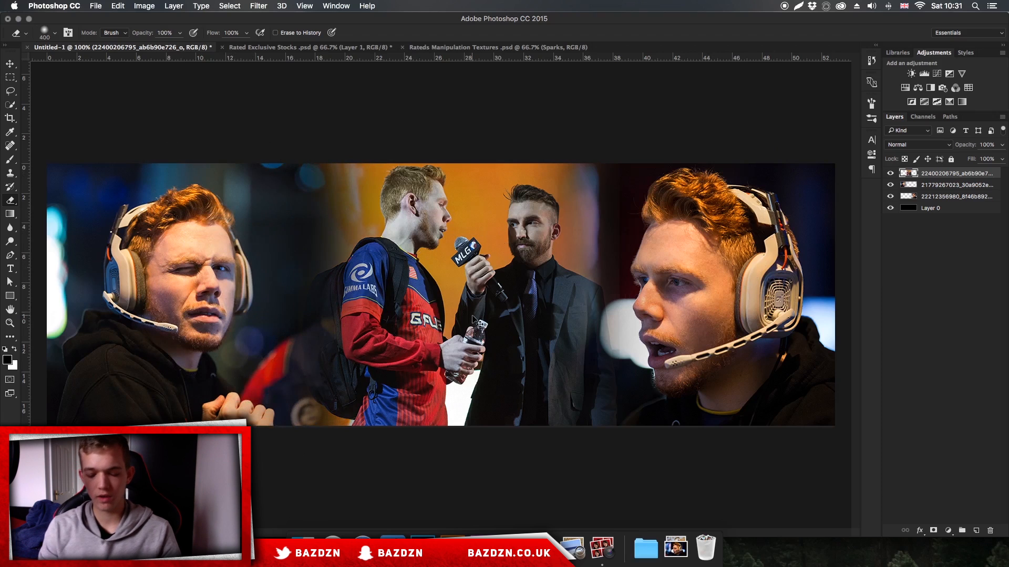
{"action": "key", "text": "super+minus"}
{"action": "key", "text": "super+minus"}
{"action": "key", "text": "super+plus"}
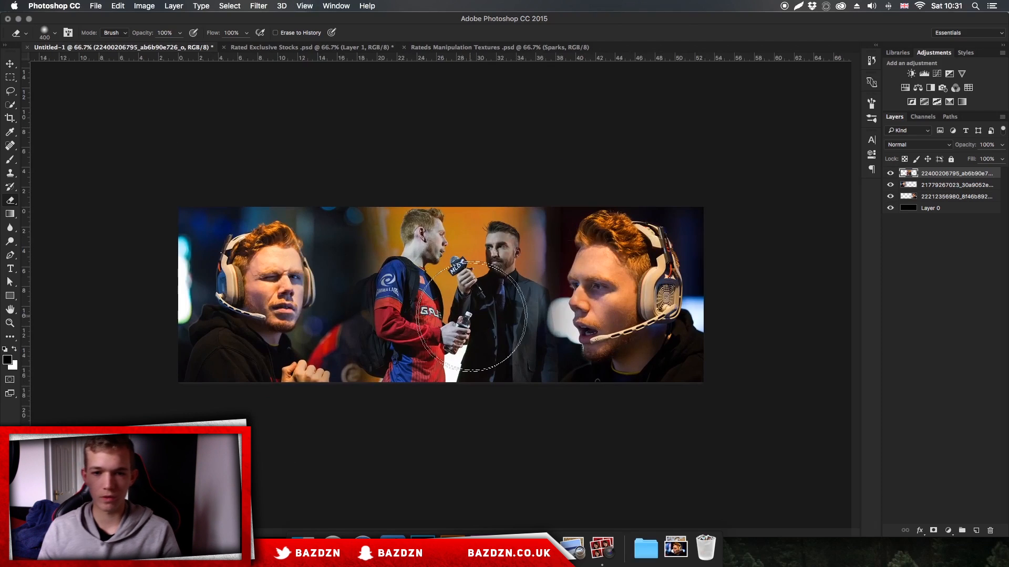
{"action": "key", "text": "super+minus"}
{"action": "key", "text": "super+plus"}
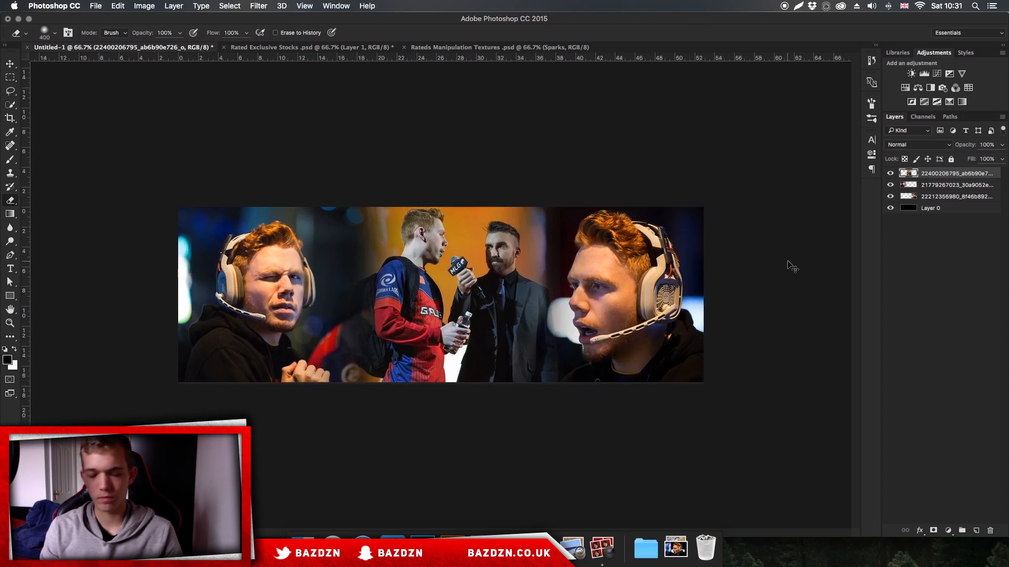
{"action": "key", "text": "super+plus"}
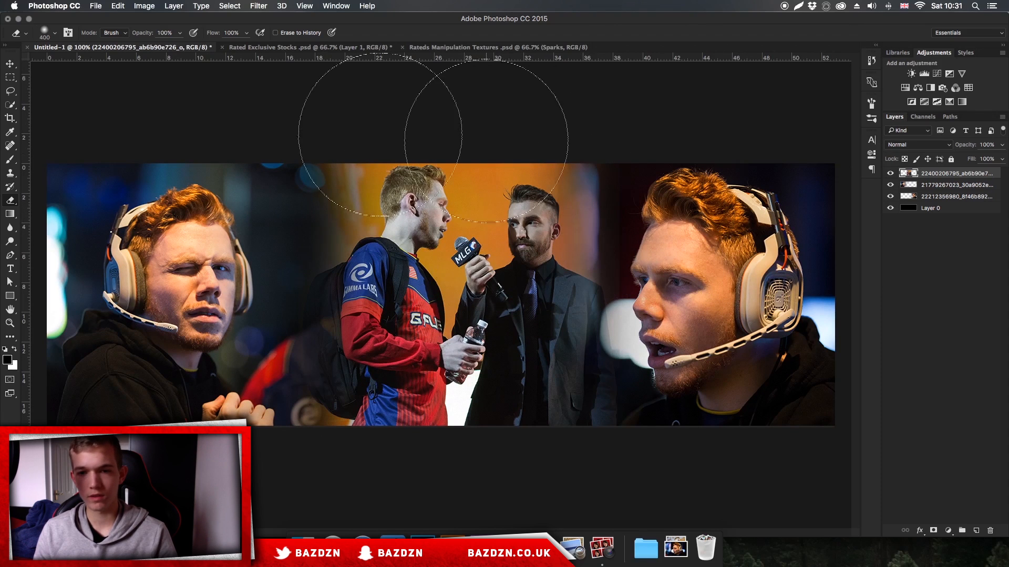
{"action": "left_click", "coordinate": [9, 64]}
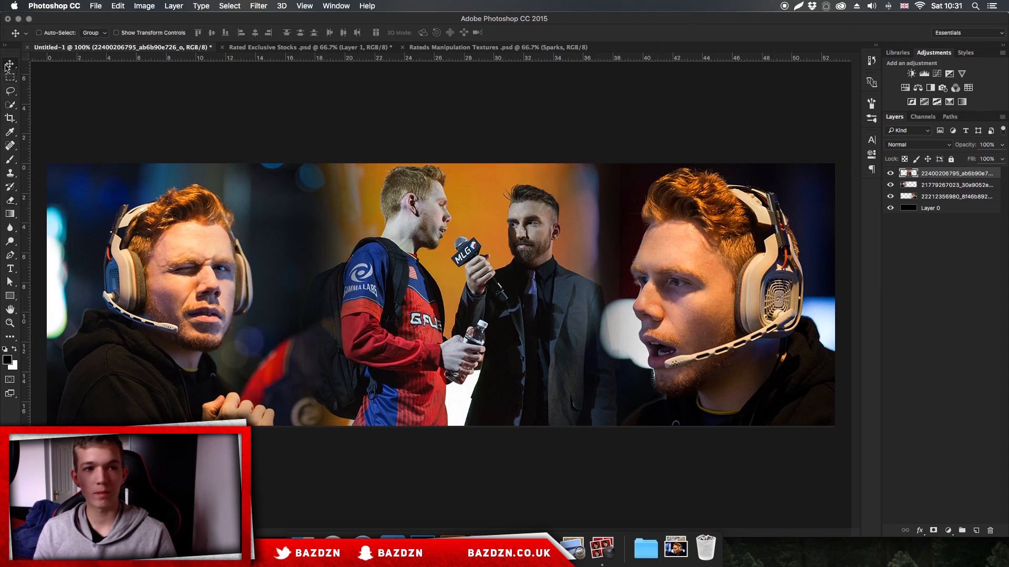
- Add a Black & White adjustment above all photo layers and set all six colour values, reds through magentas, to 0
{"action": "left_click", "coordinate": [933, 89]}
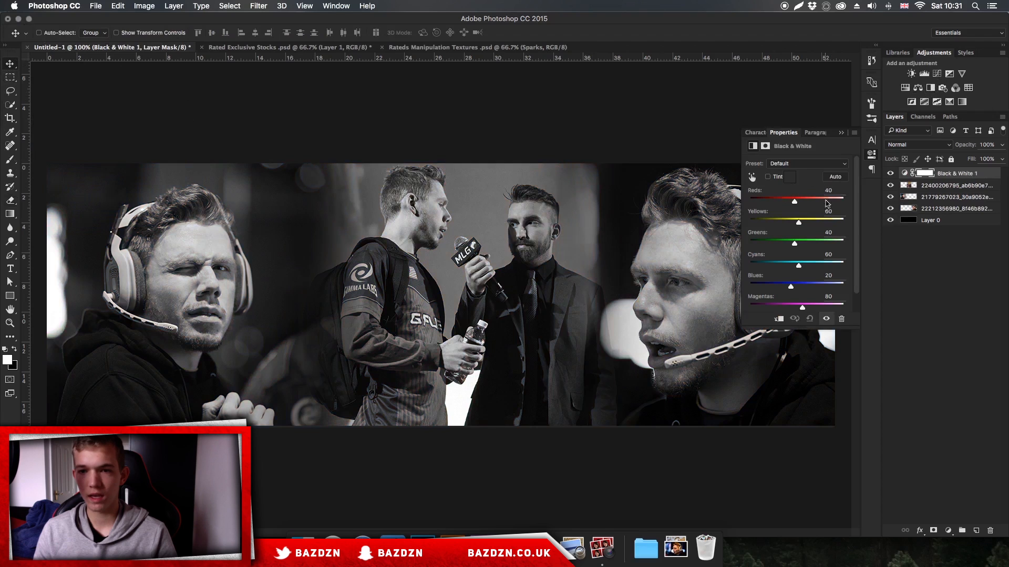
{"action": "type", "text": "0"}
{"action": "key", "text": "Tab"}
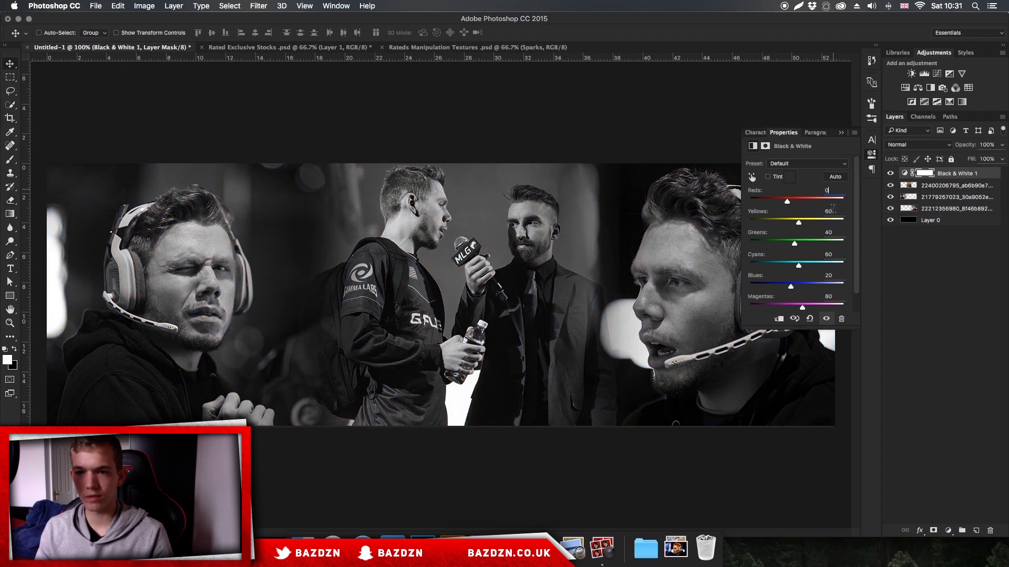
{"action": "type", "text": "00"}
{"action": "key", "text": "Tab"}
{"action": "type", "text": "0"}
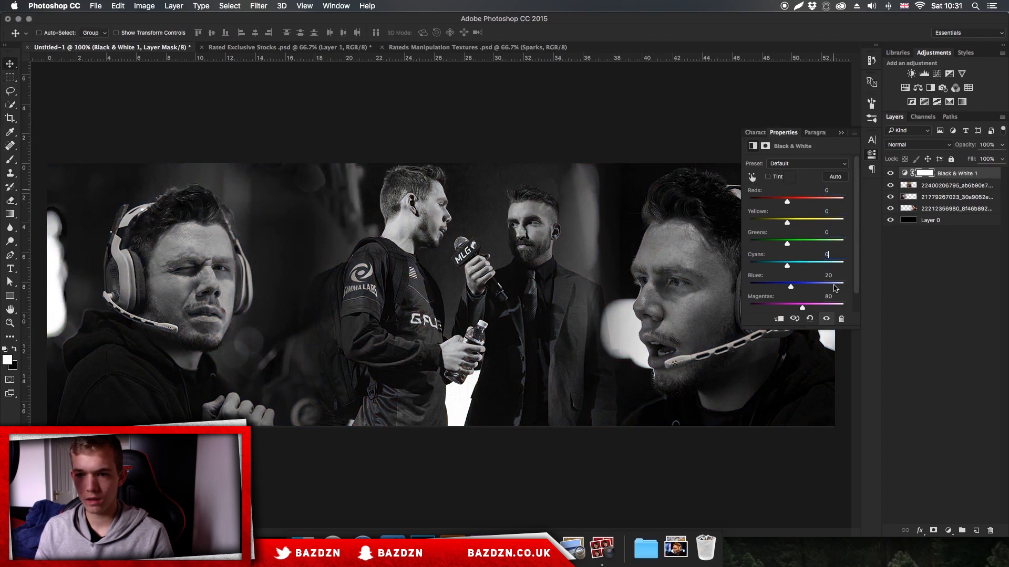
{"action": "left_click", "coordinate": [955, 287]}
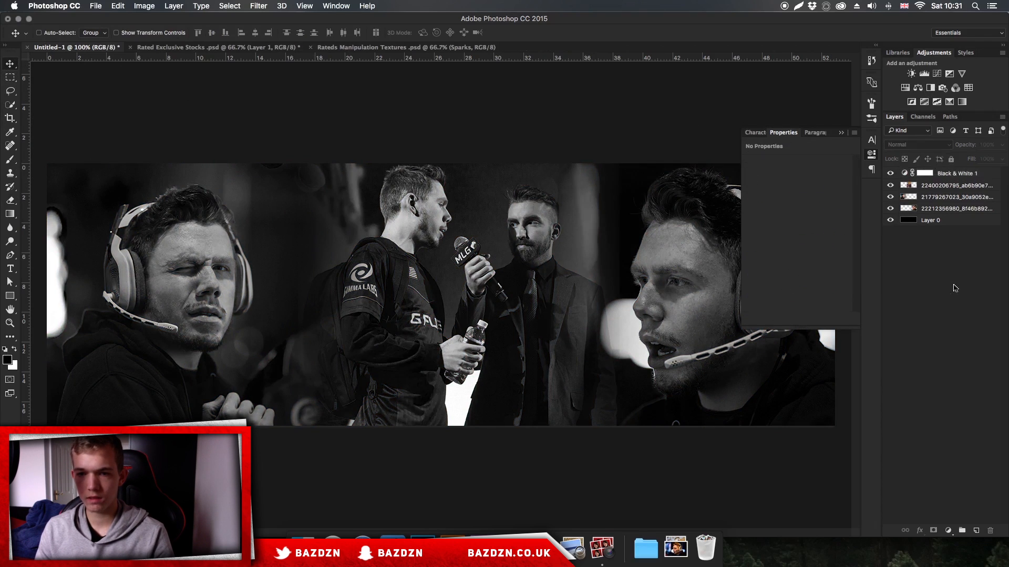
- Set the Black & White adjustment layer to Overlay at 63% opacity and compare the header with and without it
{"action": "left_click", "coordinate": [956, 173]}
{"action": "left_click", "coordinate": [925, 145]}
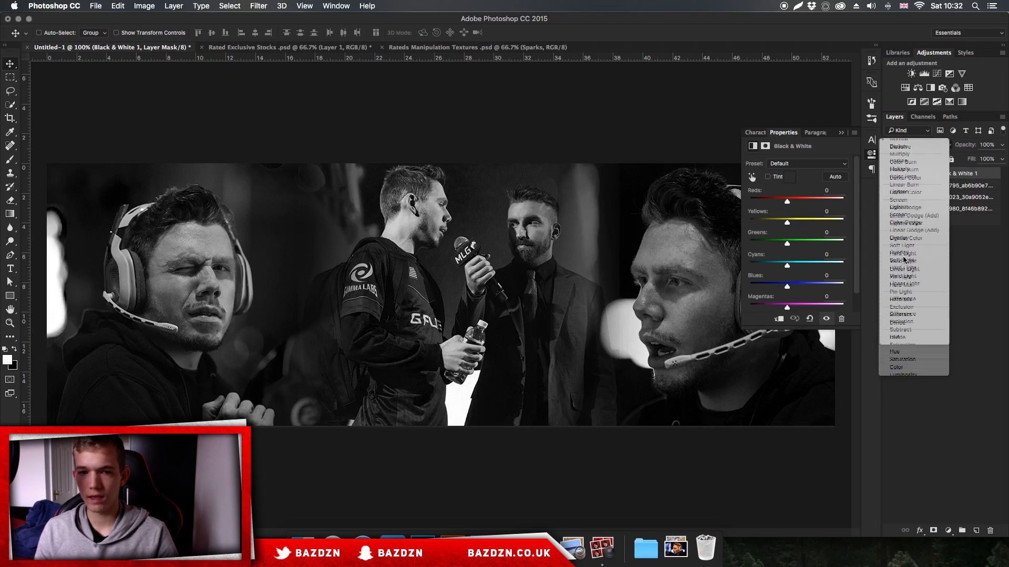
{"action": "left_click", "coordinate": [905, 260]}
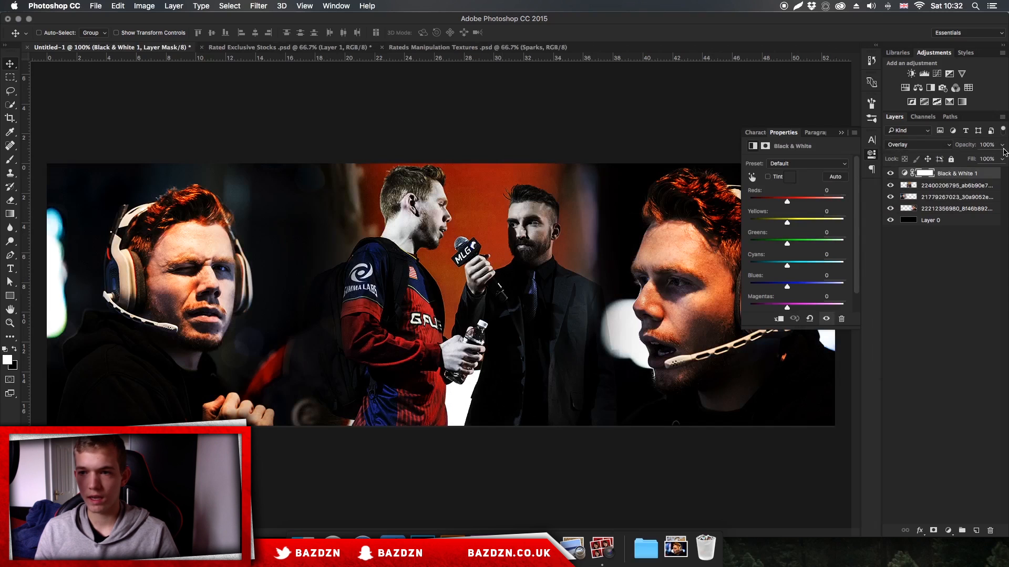
{"action": "left_click_drag", "start_coordinate": [974, 158], "coordinate": [985, 159]}
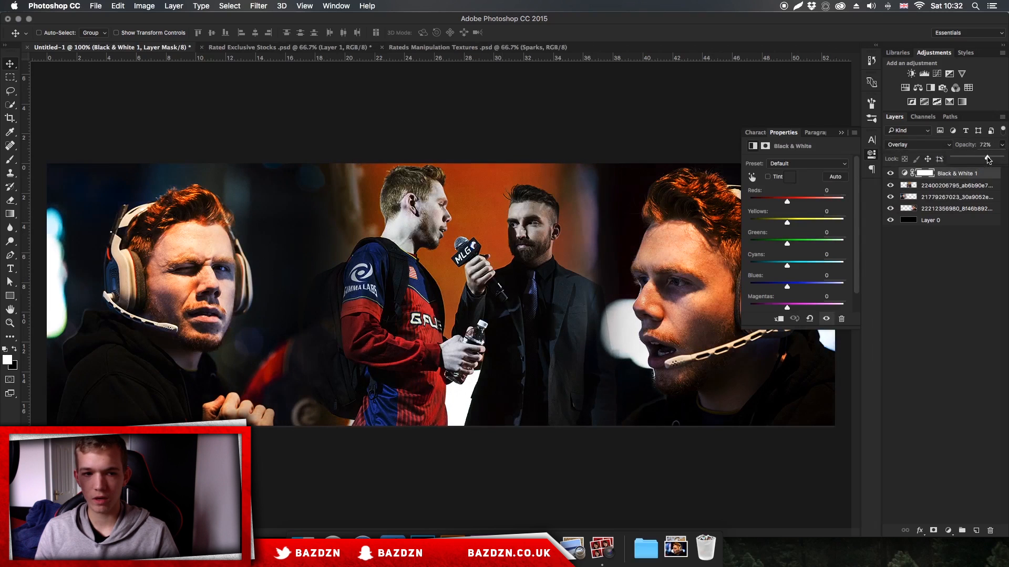
{"action": "left_click", "coordinate": [890, 174]}
{"action": "left_click", "coordinate": [890, 174]}
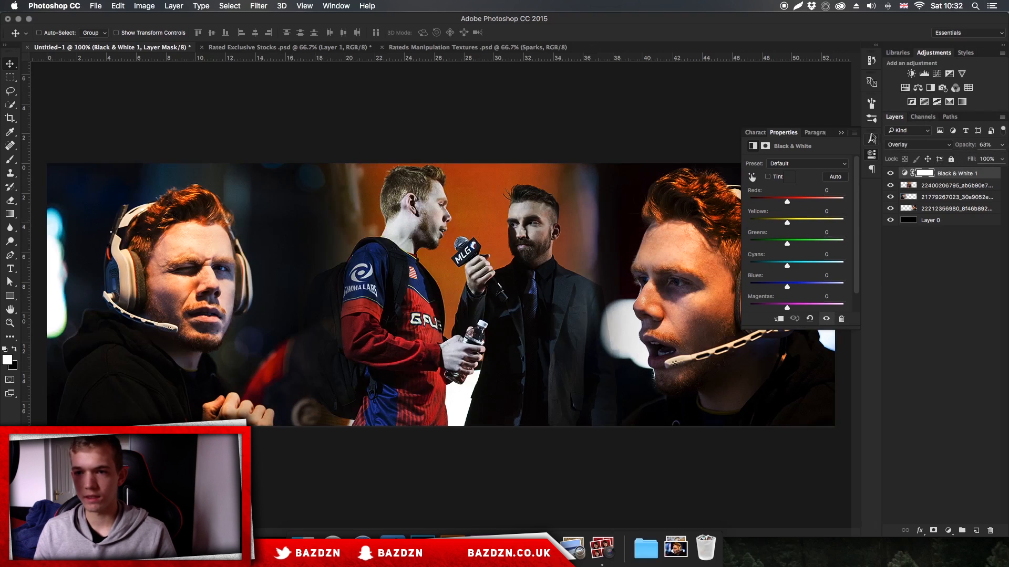
{"action": "left_click", "coordinate": [841, 133]}
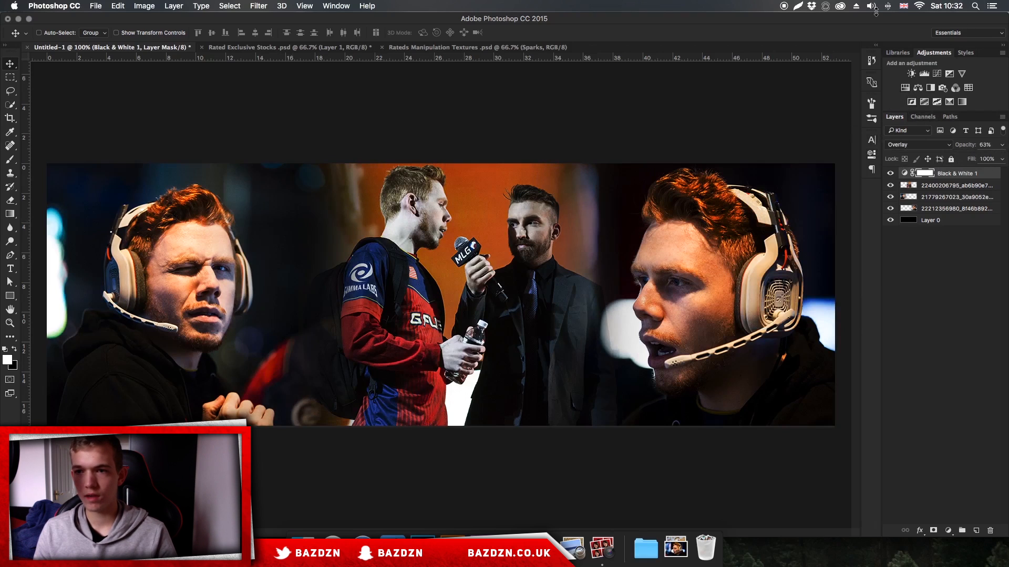
- Add a Hue/Saturation adjustment above the Black & White layer and lower its saturation to -48
{"action": "left_click", "coordinate": [904, 88]}
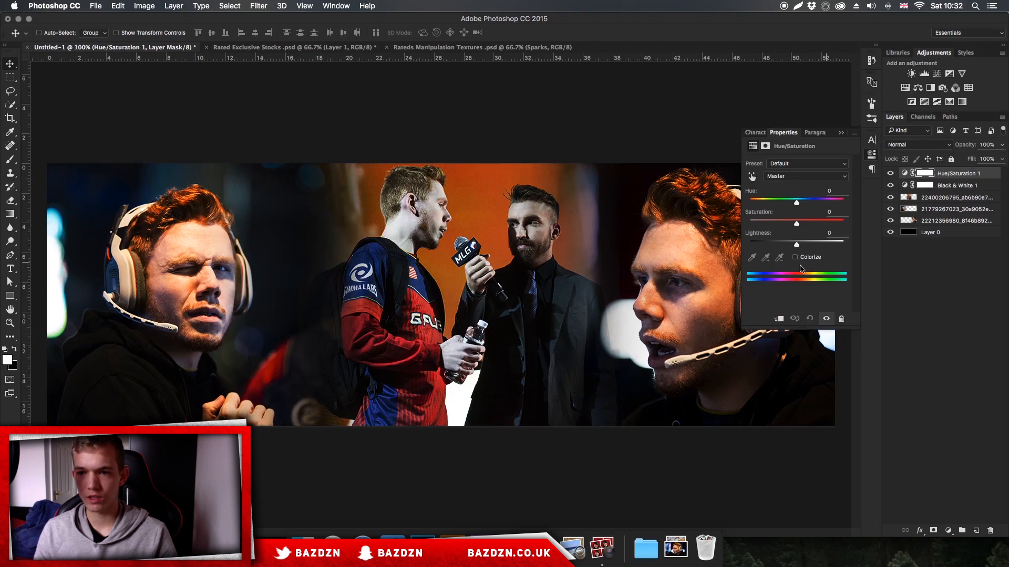
{"action": "left_click_drag", "start_coordinate": [771, 225], "coordinate": [759, 224]}
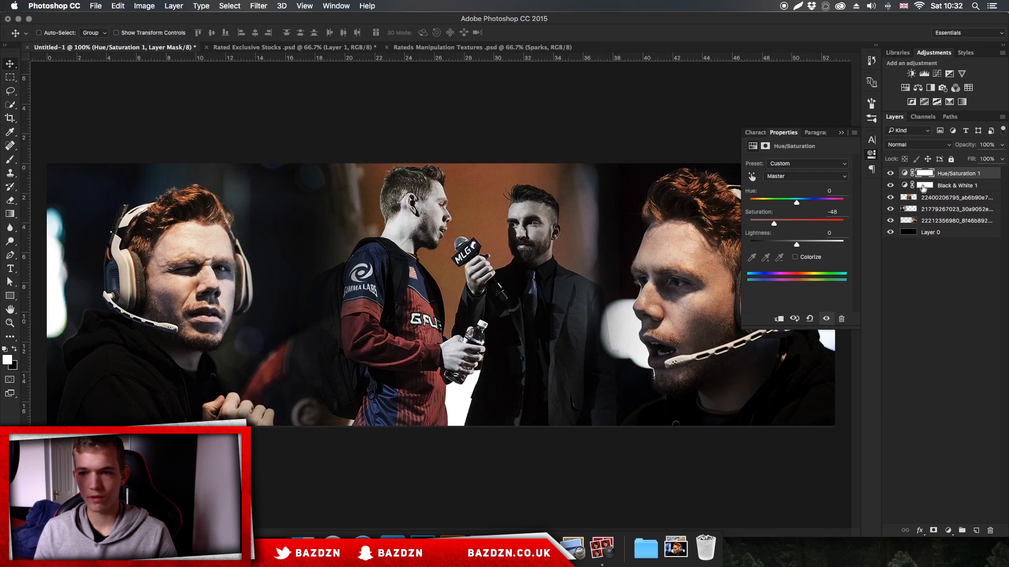
- Add a second Hue/Saturation adjustment directly above the interview photo and clip it to that layer
{"action": "left_click", "coordinate": [925, 210]}
{"action": "left_click", "coordinate": [927, 201]}
{"action": "left_click", "coordinate": [841, 133]}
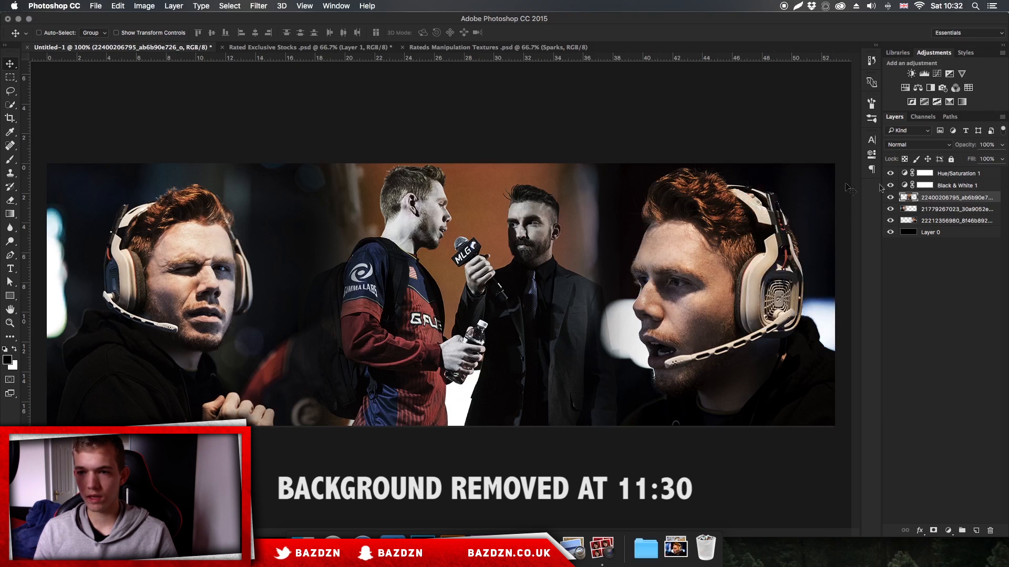
{"action": "left_click", "coordinate": [906, 88]}
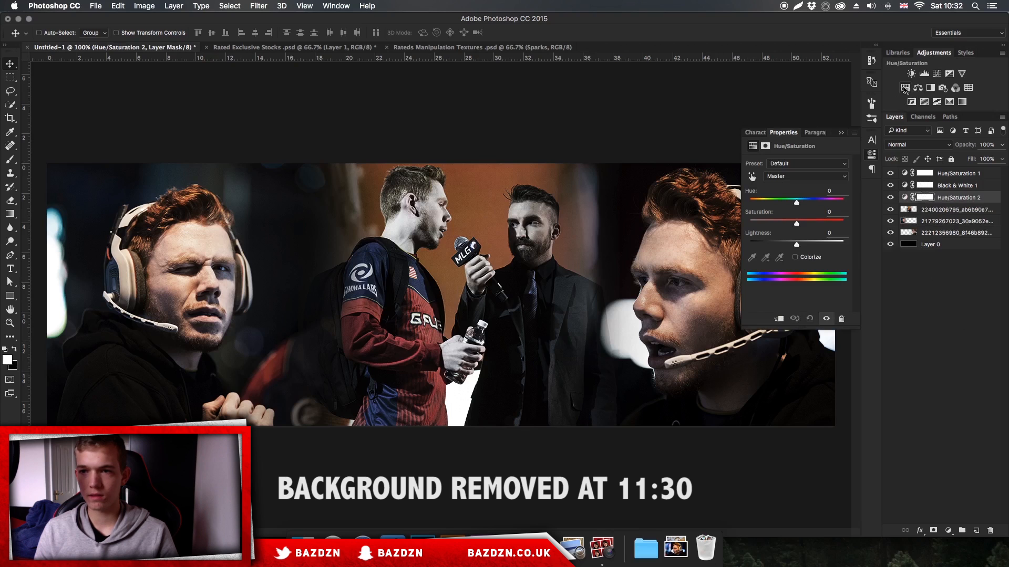
{"action": "left_click", "coordinate": [930, 54]}
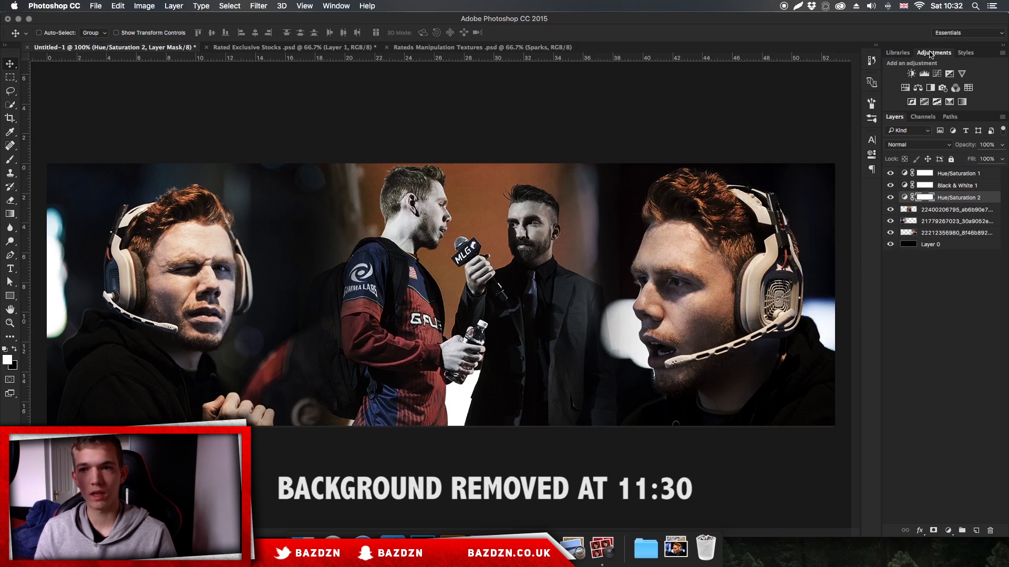
{"action": "left_click", "coordinate": [329, 6]}
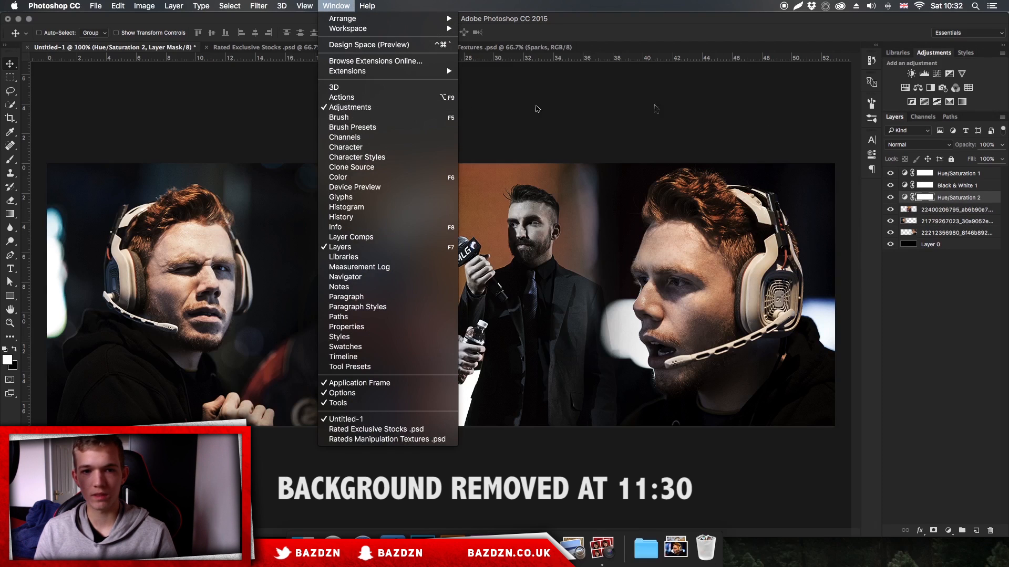
{"action": "left_click", "coordinate": [951, 204]}
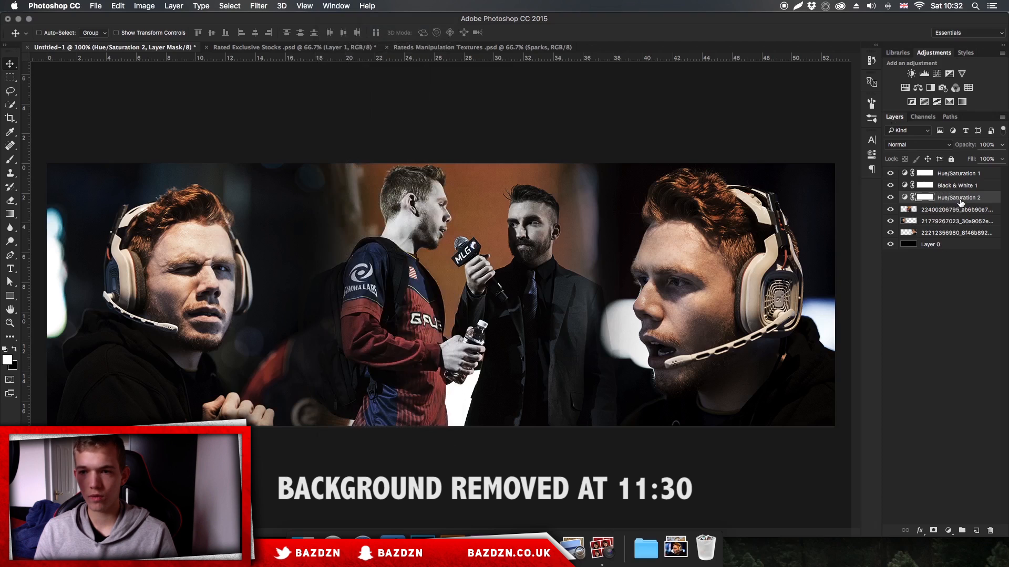
{"action": "right_click", "coordinate": [960, 198]}
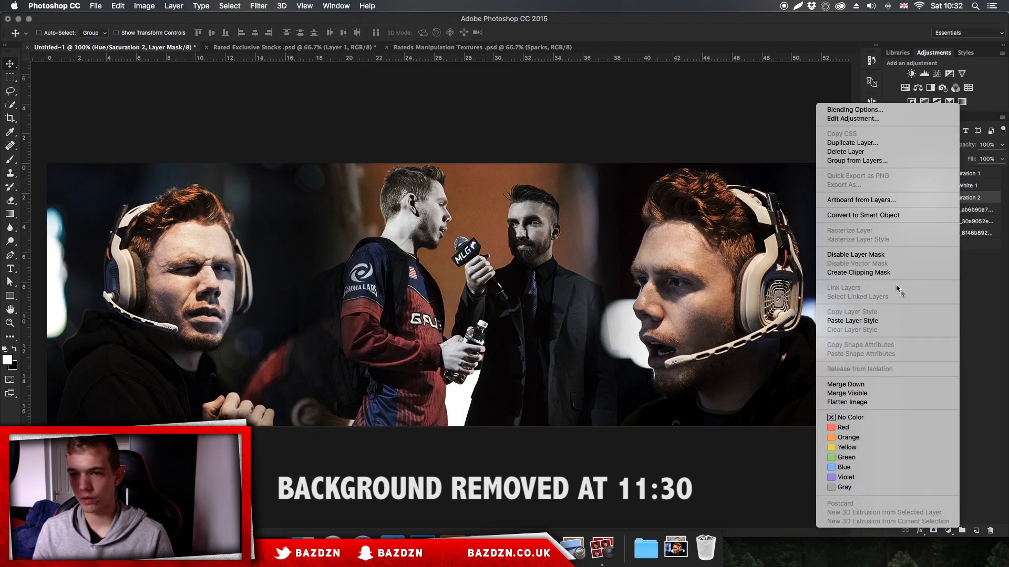
{"action": "left_click", "coordinate": [861, 273]}
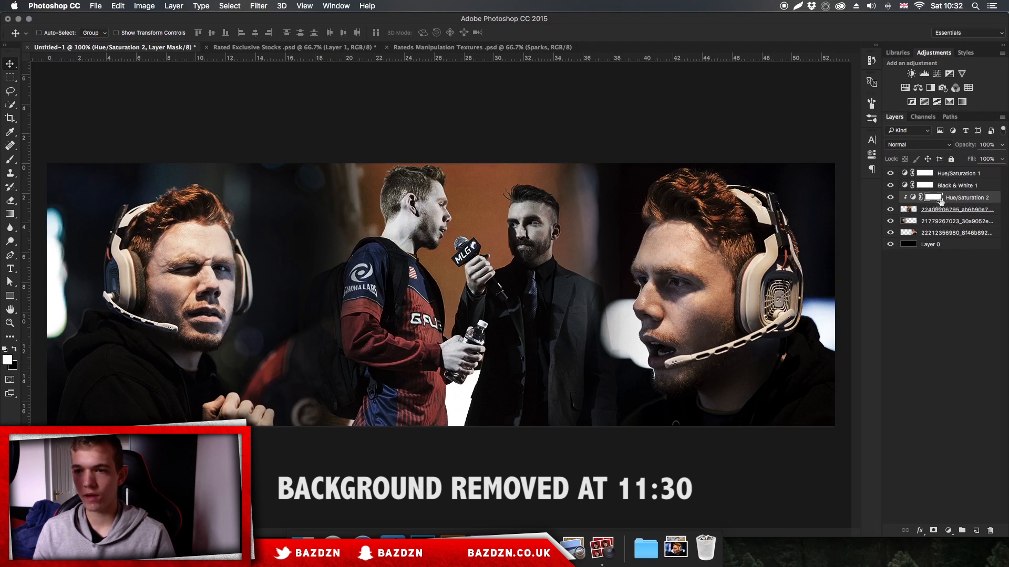
- Lower the clipped Hue/Saturation adjustment's saturation to -87
{"action": "left_click", "coordinate": [959, 201]}
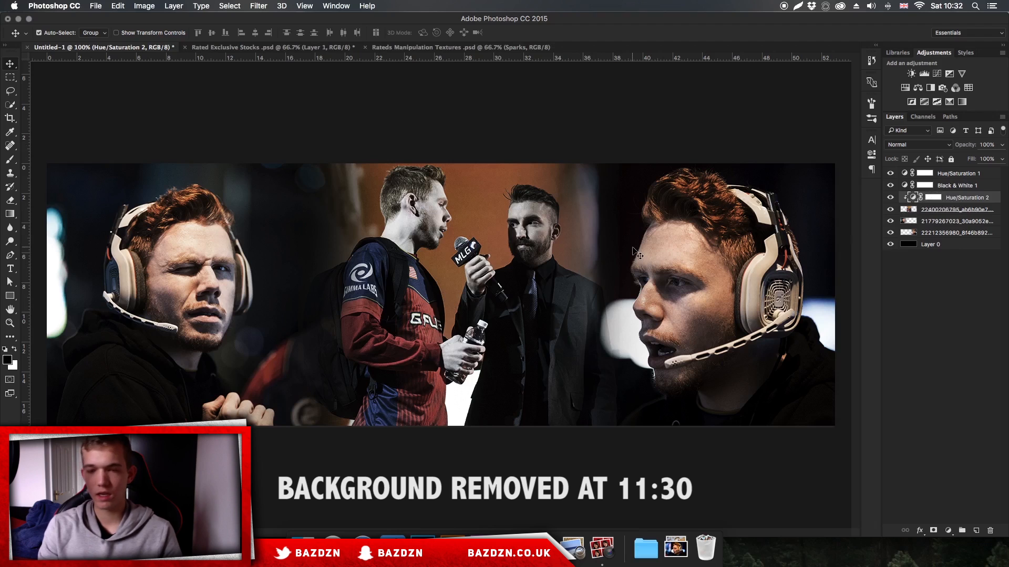
{"action": "double_click", "coordinate": [913, 198]}
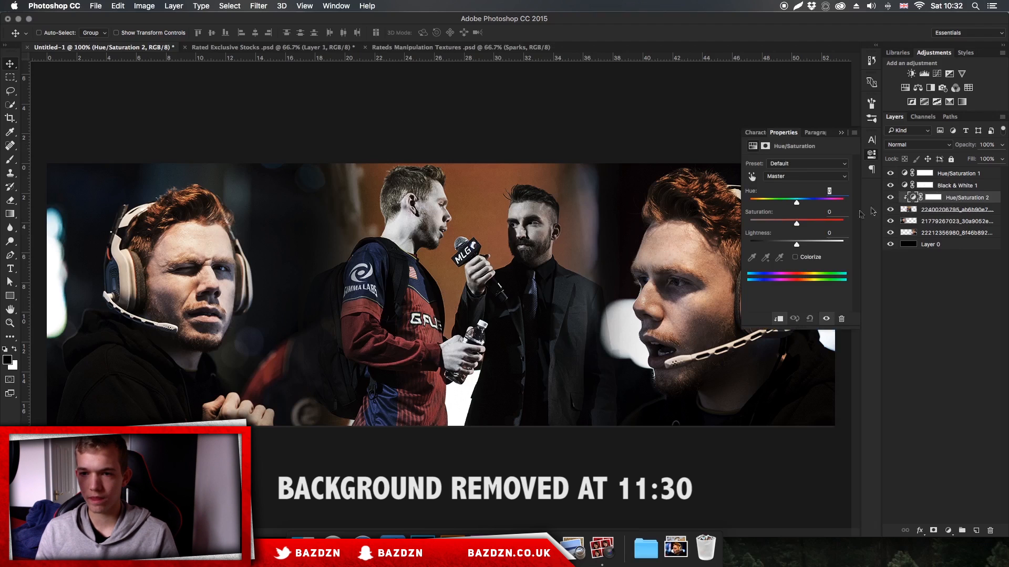
{"action": "left_click_drag", "start_coordinate": [767, 225], "coordinate": [755, 225]}
- Erase the clipped Hue/Saturation layer's mask over the interviewer's suit and face to bring back their colour
{"action": "key", "text": "e"}
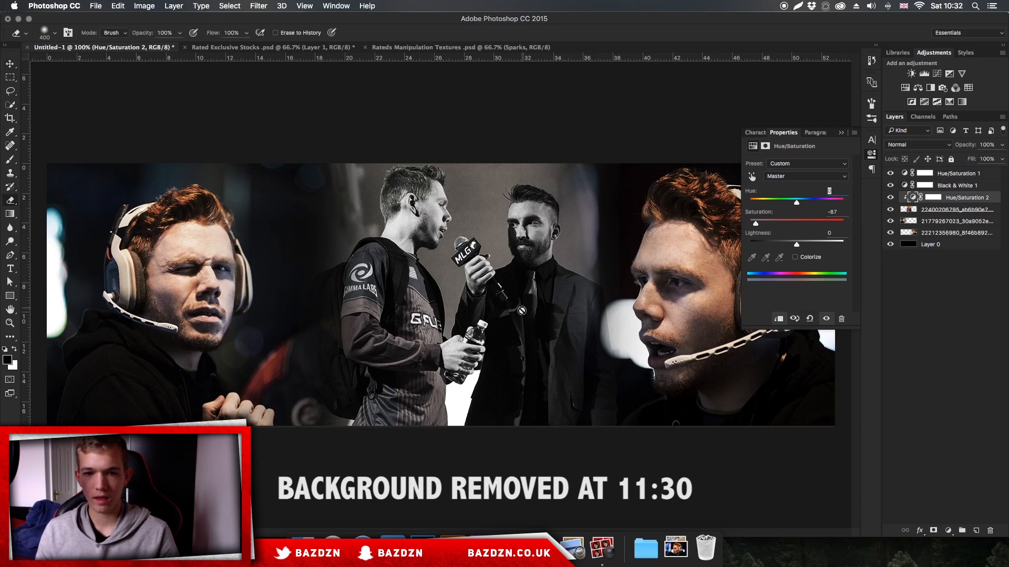
{"action": "key", "text": "super+r"}
{"action": "key", "text": "Return"}
{"action": "left_click", "coordinate": [934, 198]}
{"action": "key", "text": "x"}
{"action": "key", "text": "super+equal"}
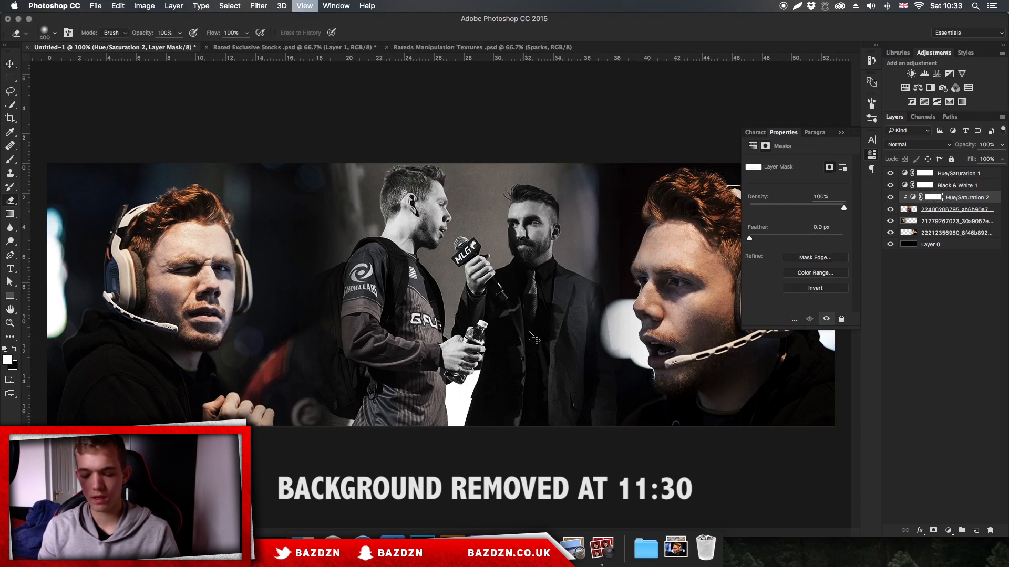
{"action": "scroll", "coordinate": [461, 315], "scroll_direction": "right", "scroll_amount": 3}
{"action": "key", "text": "bracketleft"}
{"action": "key", "text": "bracketleft"}
{"action": "key", "text": "bracketleft"}
{"action": "key", "text": "bracketleft"}
{"action": "key", "text": "bracketleft"}
{"action": "key", "text": "bracketleft"}
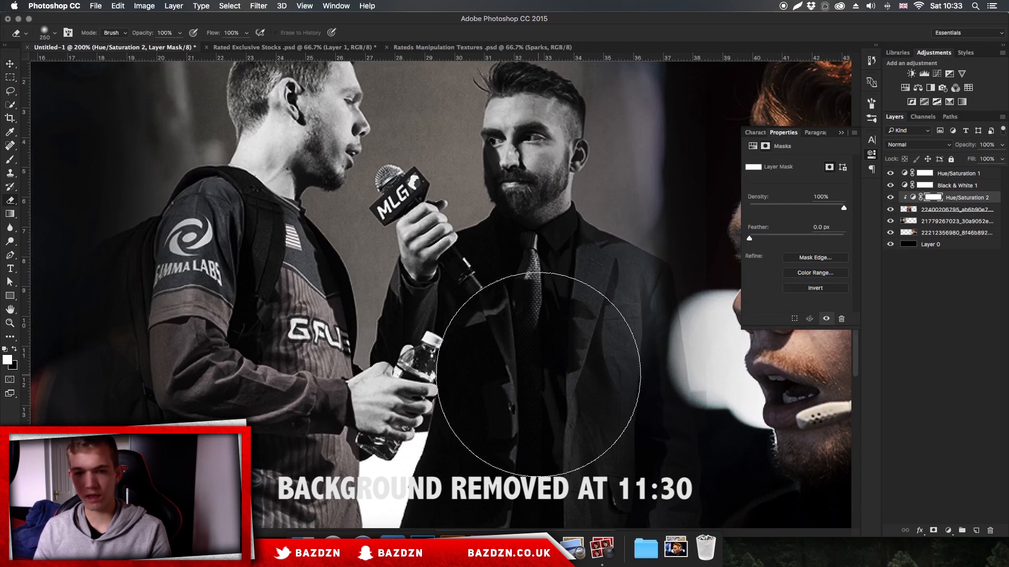
{"action": "key", "text": "bracketright"}
{"action": "key", "text": "bracketright"}
{"action": "mouse_move", "coordinate": [527, 136]}
{"action": "left_mouse_down"}
{"action": "mouse_move", "coordinate": [535, 111]}
{"action": "mouse_move", "coordinate": [504, 186]}
{"action": "mouse_move", "coordinate": [524, 92]}
{"action": "left_mouse_up"}
{"action": "key", "text": "bracketleft"}
{"action": "key", "text": "bracketleft"}
{"action": "key", "text": "bracketleft"}
{"action": "key", "text": "bracketleft"}
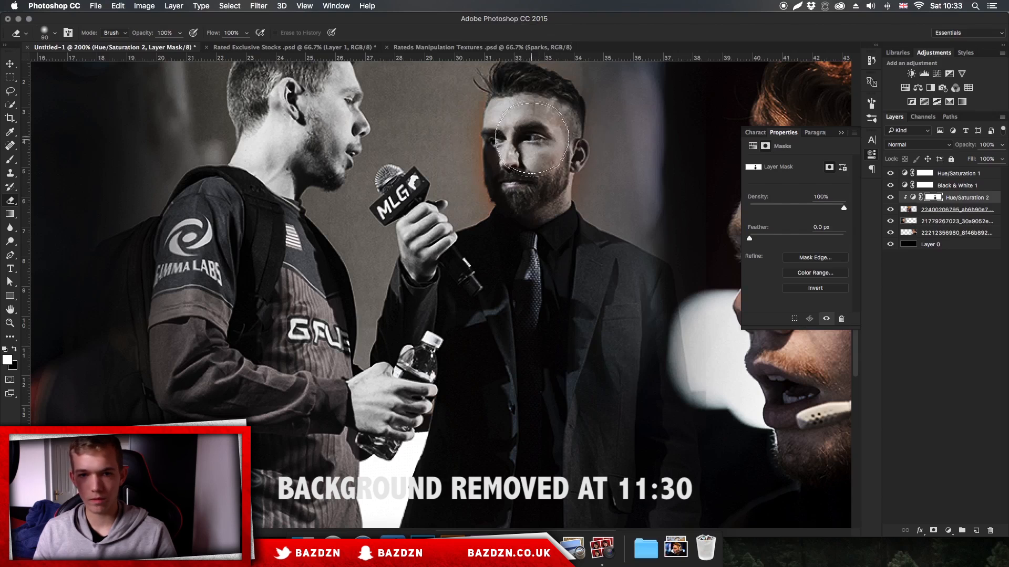
- Erase the same mask over the interviewed player's jersey and head and the interviewer's jacket with a 90 px soft Eraser
{"action": "key", "text": "super+0"}
{"action": "mouse_move", "coordinate": [381, 247]}
{"action": "left_mouse_down"}
{"action": "mouse_move", "coordinate": [406, 328]}
{"action": "mouse_move", "coordinate": [393, 373]}
{"action": "mouse_move", "coordinate": [367, 282]}
{"action": "mouse_move", "coordinate": [389, 395]}
{"action": "mouse_move", "coordinate": [405, 395]}
{"action": "mouse_move", "coordinate": [415, 315]}
{"action": "left_mouse_up"}
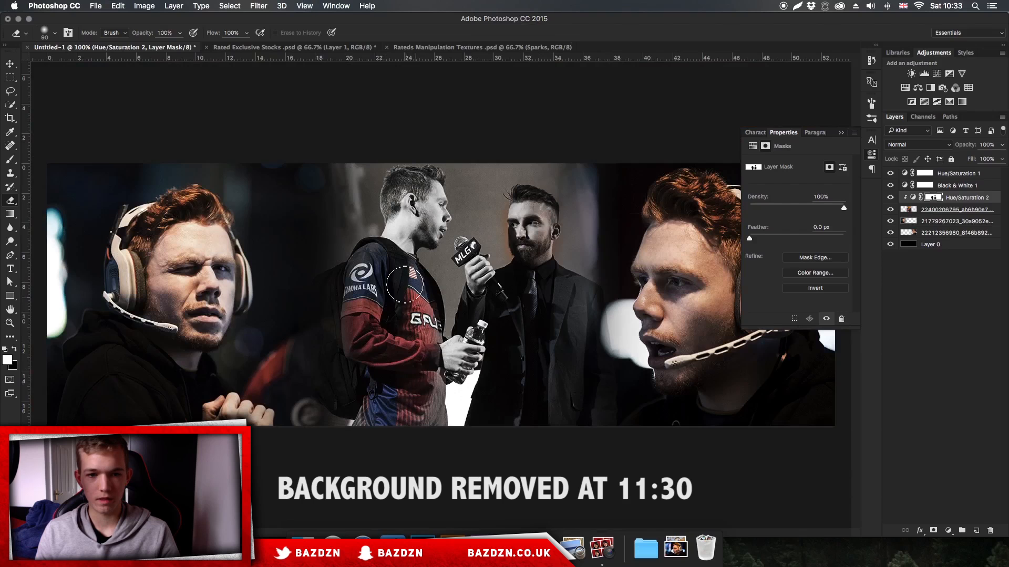
{"action": "mouse_move", "coordinate": [402, 223]}
{"action": "left_mouse_down"}
{"action": "mouse_move", "coordinate": [411, 200]}
{"action": "mouse_move", "coordinate": [423, 223]}
{"action": "mouse_move", "coordinate": [407, 195]}
{"action": "mouse_move", "coordinate": [398, 205]}
{"action": "mouse_move", "coordinate": [400, 273]}
{"action": "left_mouse_up"}
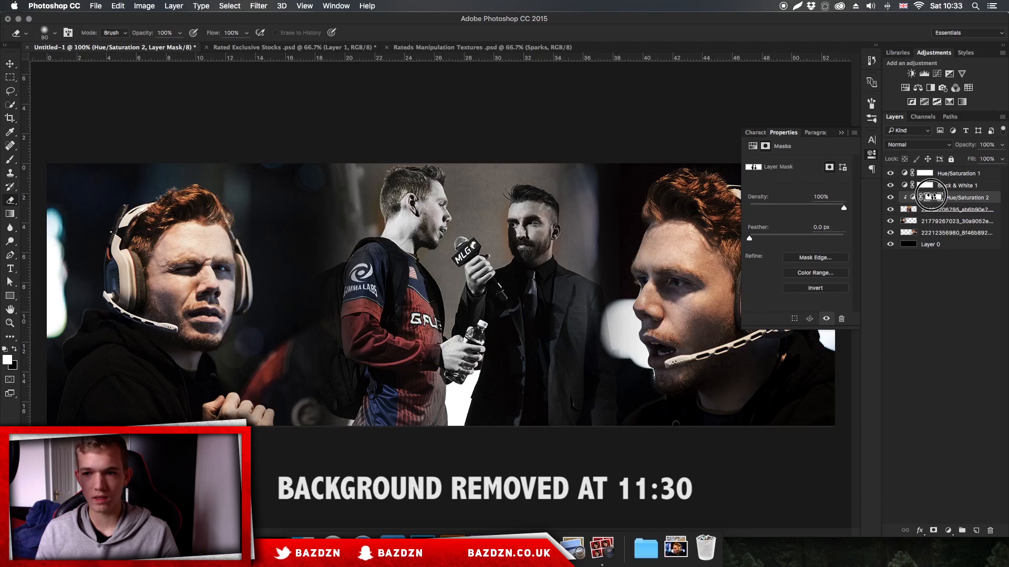
{"action": "mouse_move", "coordinate": [413, 346]}
{"action": "left_mouse_down"}
{"action": "mouse_move", "coordinate": [417, 390]}
{"action": "mouse_move", "coordinate": [435, 418]}
{"action": "mouse_move", "coordinate": [421, 433]}
{"action": "mouse_move", "coordinate": [434, 372]}
{"action": "mouse_move", "coordinate": [388, 431]}
{"action": "mouse_move", "coordinate": [458, 352]}
{"action": "mouse_move", "coordinate": [563, 369]}
{"action": "left_mouse_up"}
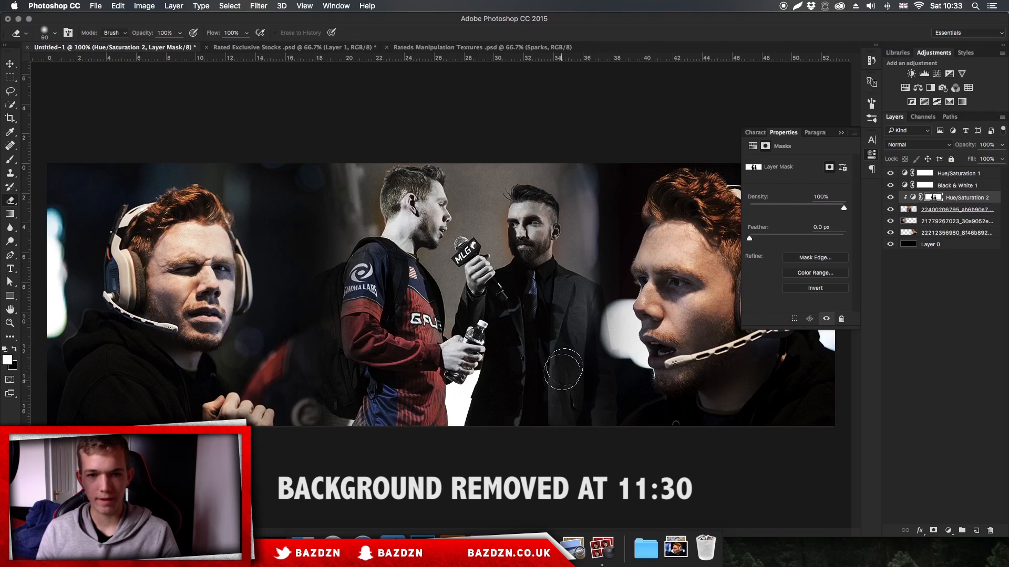
{"action": "mouse_move", "coordinate": [374, 203]}
{"action": "left_mouse_down"}
{"action": "mouse_move", "coordinate": [414, 206]}
{"action": "mouse_move", "coordinate": [414, 196]}
{"action": "mouse_move", "coordinate": [399, 238]}
{"action": "mouse_move", "coordinate": [418, 201]}
{"action": "left_mouse_up"}
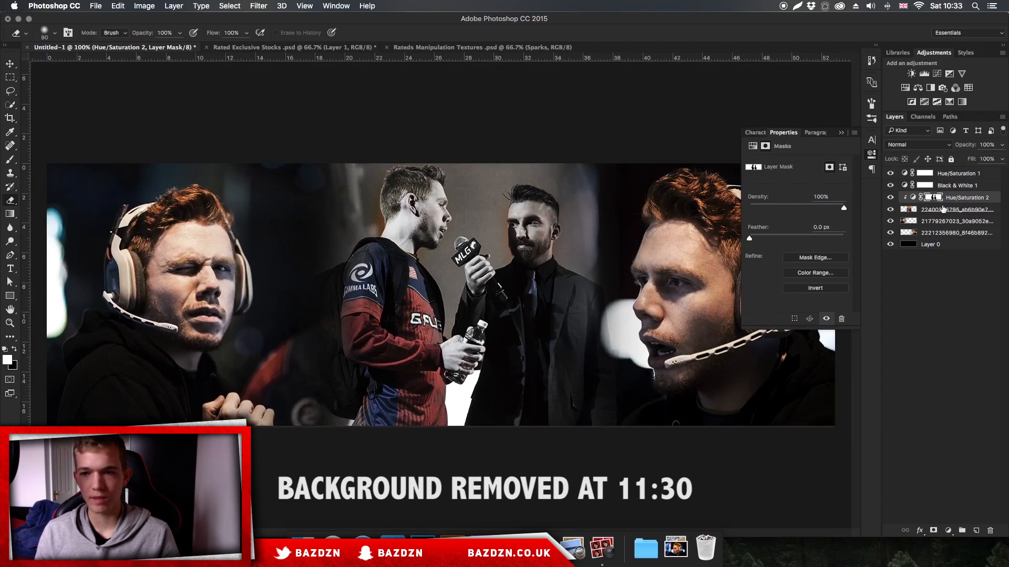
- Add a Brightness/Contrast adjustment clipped to the interview photo and set its brightness to -150
{"action": "left_click", "coordinate": [911, 74]}
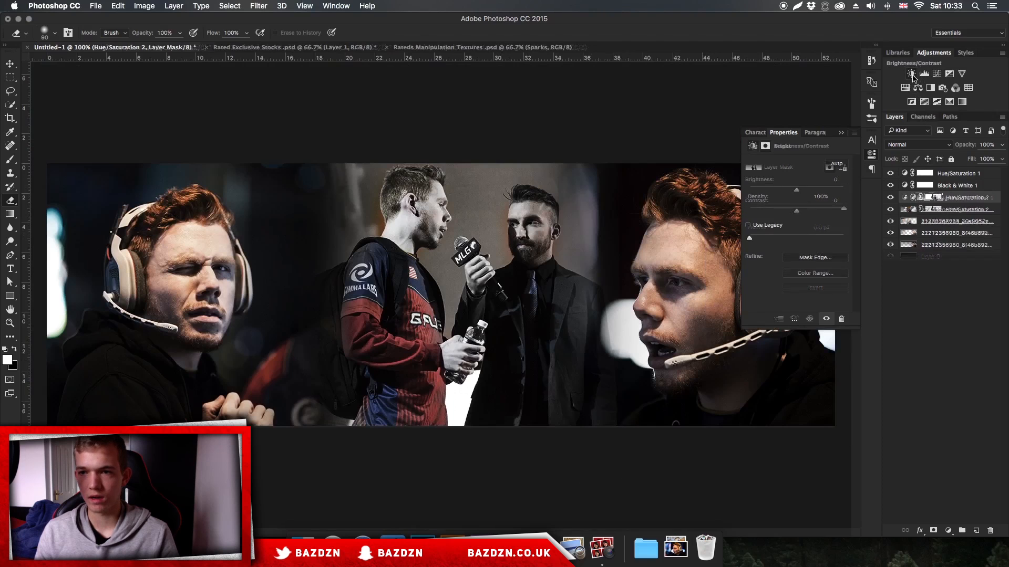
{"action": "right_click", "coordinate": [960, 197]}
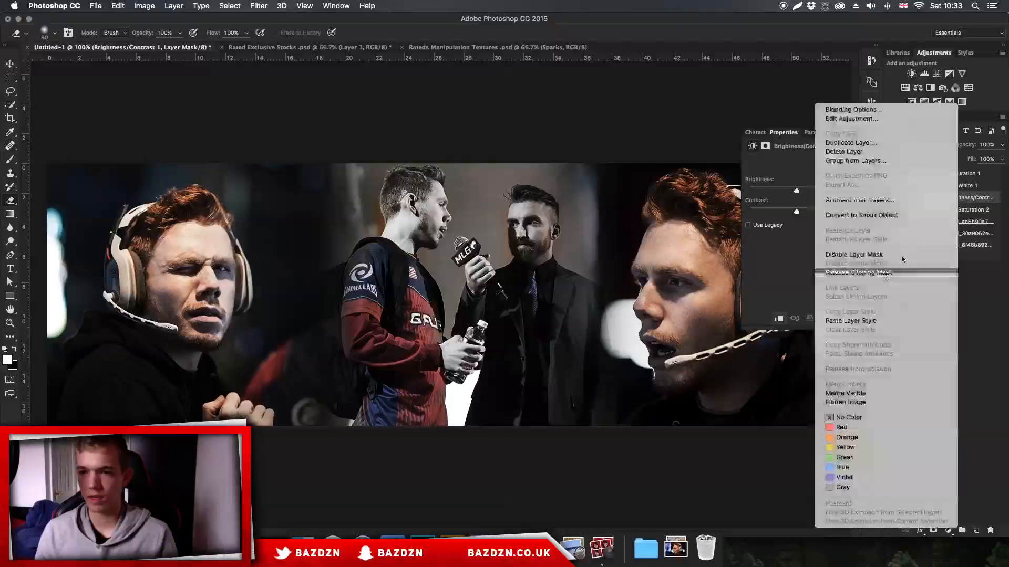
{"action": "left_click", "coordinate": [971, 197]}
{"action": "left_click_drag", "start_coordinate": [770, 190], "coordinate": [740, 190]}
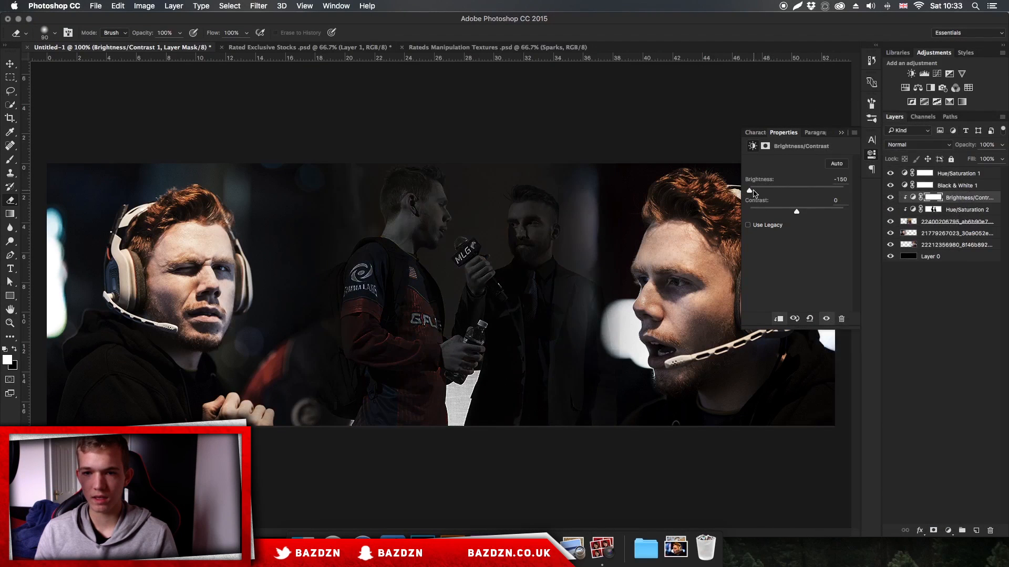
- Erase the Brightness/Contrast mask over the interviewed player's jersey to restore its brightness, redoing the first stroke
{"action": "left_click", "coordinate": [929, 198]}
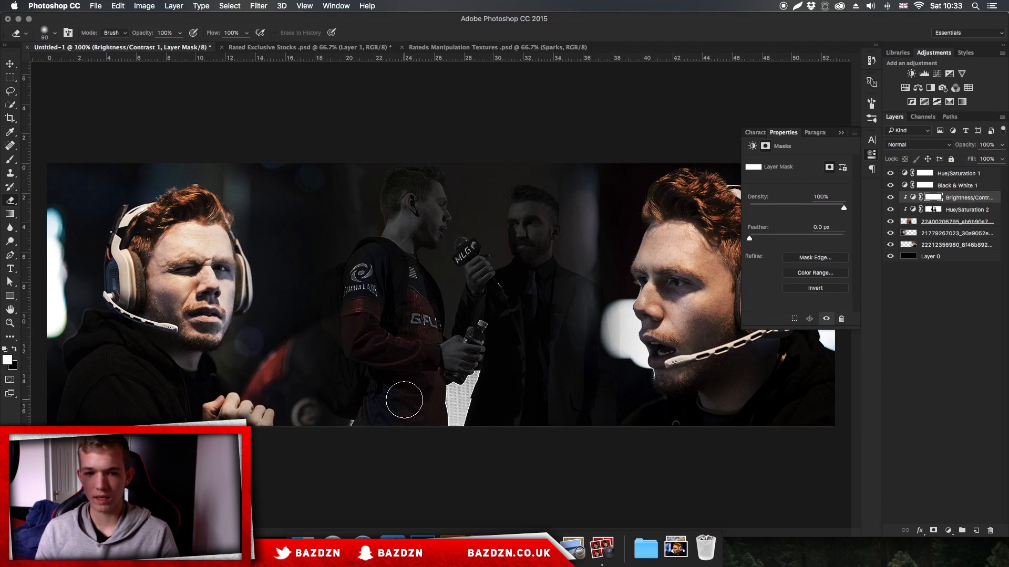
{"action": "key", "text": "]"}
{"action": "mouse_move", "coordinate": [404, 401]}
{"action": "left_mouse_down"}
{"action": "mouse_move", "coordinate": [412, 321]}
{"action": "mouse_move", "coordinate": [408, 384]}
{"action": "mouse_move", "coordinate": [378, 276]}
{"action": "mouse_move", "coordinate": [380, 308]}
{"action": "mouse_move", "coordinate": [405, 298]}
{"action": "left_mouse_up"}
{"action": "key", "text": "super+z"}
{"action": "mouse_move", "coordinate": [394, 357]}
{"action": "left_mouse_down"}
{"action": "mouse_move", "coordinate": [402, 415]}
{"action": "mouse_move", "coordinate": [401, 294]}
{"action": "mouse_move", "coordinate": [395, 343]}
{"action": "mouse_move", "coordinate": [379, 265]}
{"action": "left_mouse_up"}
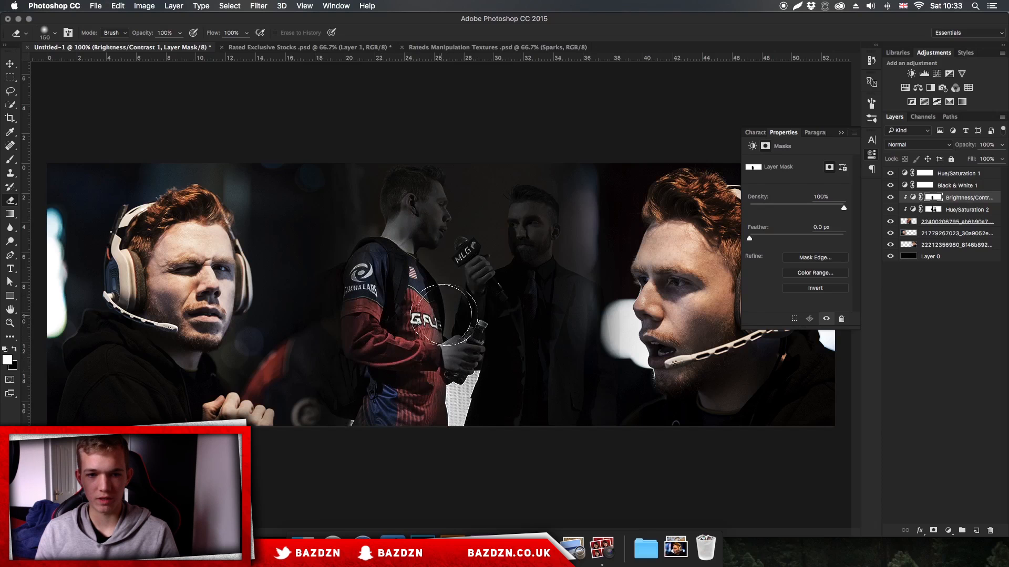
- Erase the Brightness/Contrast mask over the interviewer's suit with a 150 px soft Eraser to restore its brightness
{"action": "key", "text": "]"}
{"action": "key", "text": "]"}
{"action": "key", "text": "]"}
{"action": "key", "text": "]"}
{"action": "mouse_move", "coordinate": [530, 372]}
{"action": "left_mouse_down"}
{"action": "mouse_move", "coordinate": [543, 282]}
{"action": "mouse_move", "coordinate": [565, 395]}
{"action": "mouse_move", "coordinate": [521, 375]}
{"action": "left_mouse_up"}
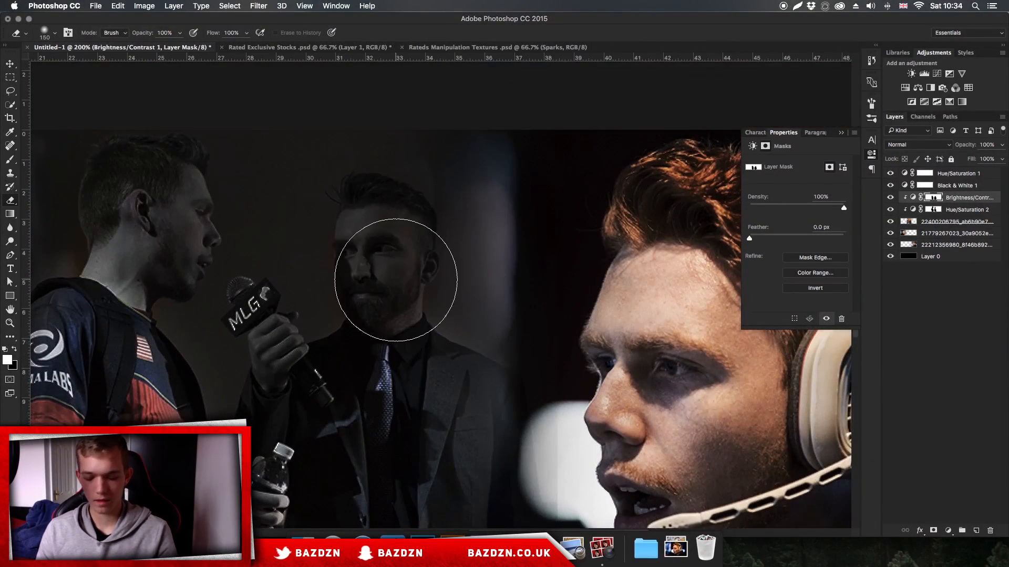
- Try to erase the Brightness/Contrast mask over the interviewer's face and tie with a 90 px Eraser
{"action": "key", "text": "bracketleft"}
{"action": "key", "text": "bracketleft"}
{"action": "key", "text": "bracketleft"}
{"action": "mouse_move", "coordinate": [315, 266]}
{"action": "left_mouse_down"}
{"action": "mouse_move", "coordinate": [367, 270]}
{"action": "mouse_move", "coordinate": [360, 300]}
{"action": "mouse_move", "coordinate": [378, 389]}
{"action": "left_mouse_up"}
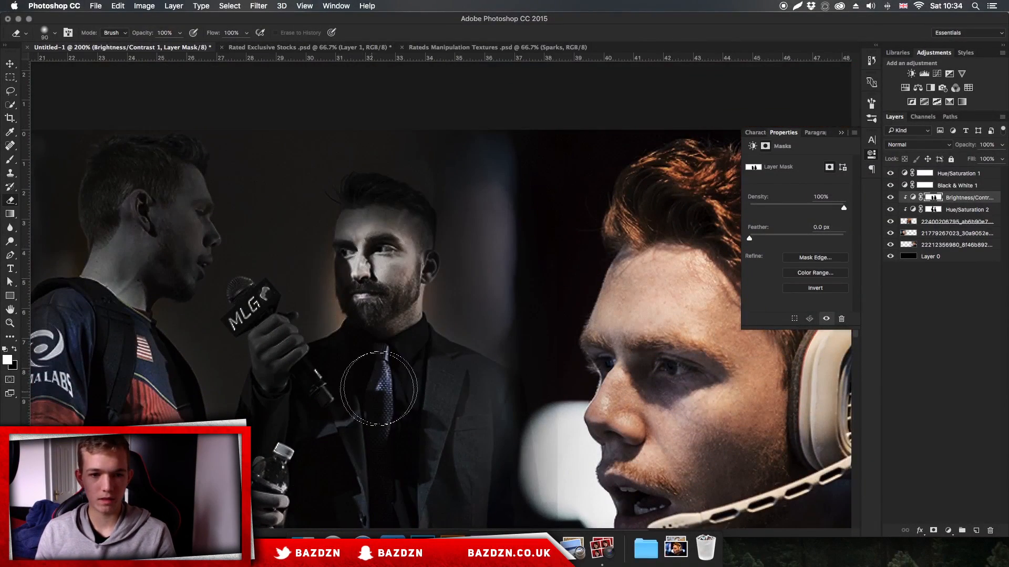
{"action": "key", "text": "super+z"}
- Erase the Brightness/Contrast mask over the interviewer's face and microphone hand with a 60 px soft Eraser
{"action": "key", "text": "bracketleft"}
{"action": "key", "text": "bracketleft"}
{"action": "key", "text": "bracketleft"}
{"action": "mouse_move", "coordinate": [394, 338]}
{"action": "left_mouse_down"}
{"action": "mouse_move", "coordinate": [369, 257]}
{"action": "mouse_move", "coordinate": [377, 238]}
{"action": "mouse_move", "coordinate": [397, 288]}
{"action": "mouse_move", "coordinate": [398, 233]}
{"action": "mouse_move", "coordinate": [378, 212]}
{"action": "mouse_move", "coordinate": [366, 216]}
{"action": "mouse_move", "coordinate": [385, 351]}
{"action": "mouse_move", "coordinate": [345, 389]}
{"action": "mouse_move", "coordinate": [291, 397]}
{"action": "mouse_move", "coordinate": [274, 341]}
{"action": "mouse_move", "coordinate": [297, 403]}
{"action": "left_mouse_up"}
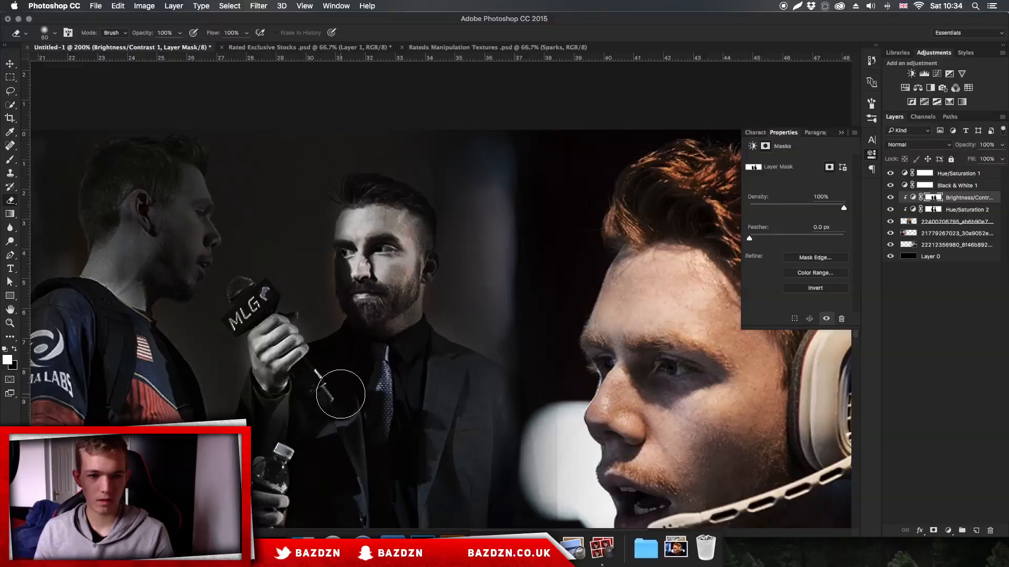
- Erase the same mask over the interviewed player's neck, hair and face with the 60 px Eraser
{"action": "scroll", "coordinate": [341, 394], "scroll_direction": "left", "scroll_amount": 5}
{"action": "mouse_move", "coordinate": [338, 349]}
{"action": "left_mouse_down"}
{"action": "mouse_move", "coordinate": [266, 177]}
{"action": "mouse_move", "coordinate": [325, 252]}
{"action": "mouse_move", "coordinate": [313, 183]}
{"action": "mouse_move", "coordinate": [268, 219]}
{"action": "left_mouse_up"}
{"action": "mouse_move", "coordinate": [293, 180]}
{"action": "left_mouse_down"}
{"action": "mouse_move", "coordinate": [271, 169]}
{"action": "mouse_move", "coordinate": [314, 162]}
{"action": "mouse_move", "coordinate": [323, 171]}
{"action": "mouse_move", "coordinate": [324, 236]}
{"action": "left_mouse_up"}
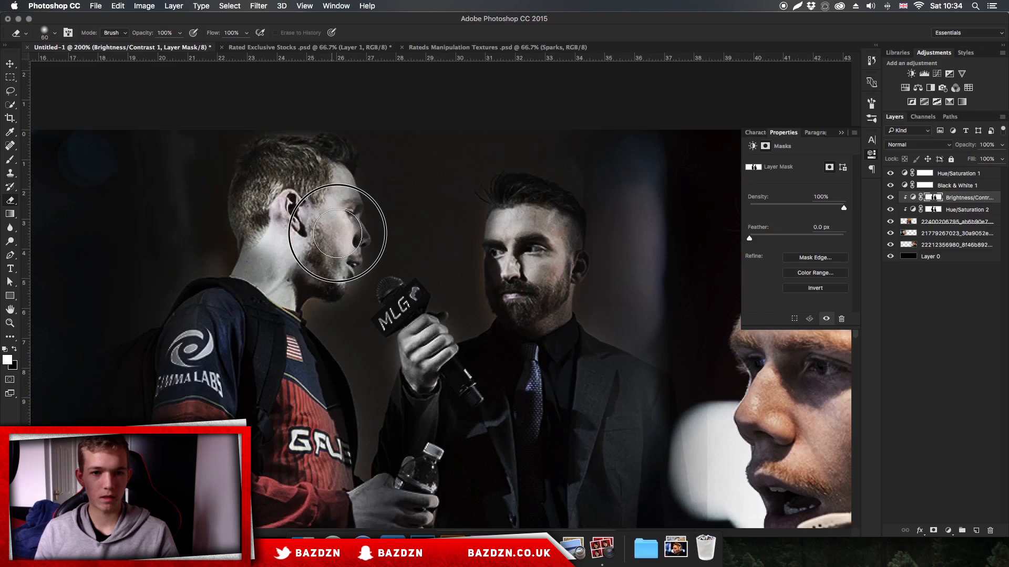
{"action": "key", "text": "super+minus"}
{"action": "key", "text": "super+minus"}
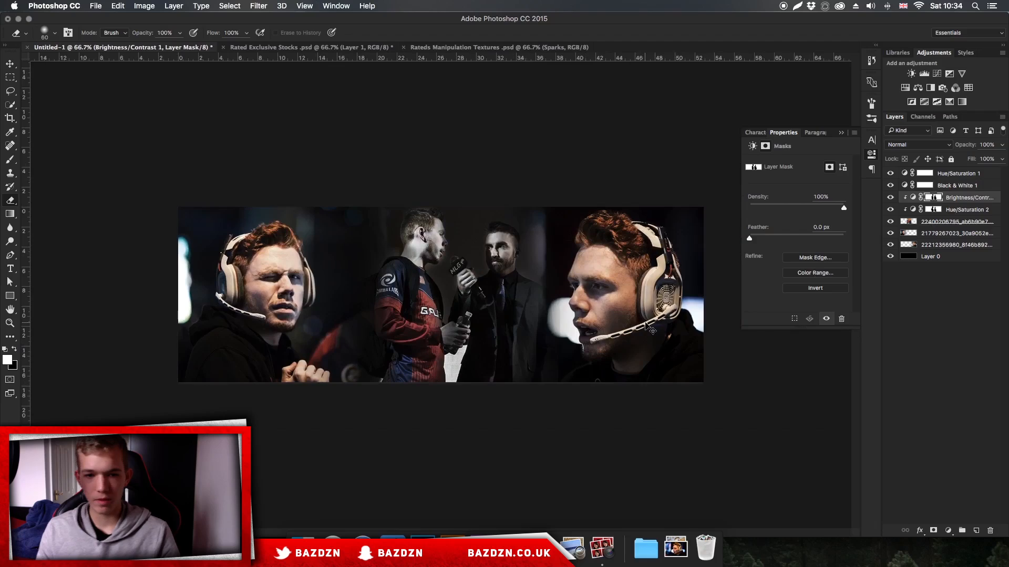
{"action": "key", "text": "super+plus"}
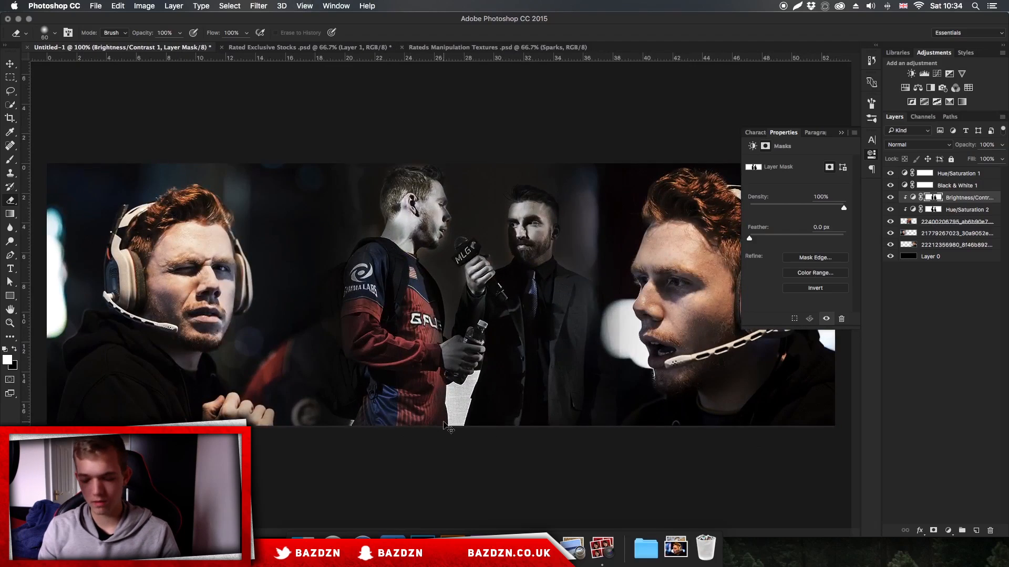
- On the interview photo layer, start a Pen path around the white gap below the bottle, following the interviewer's jacket edge past the canvas edge
{"action": "key", "text": "super+plus"}
{"action": "scroll", "coordinate": [449, 428], "scroll_direction": "down", "scroll_amount": 2}
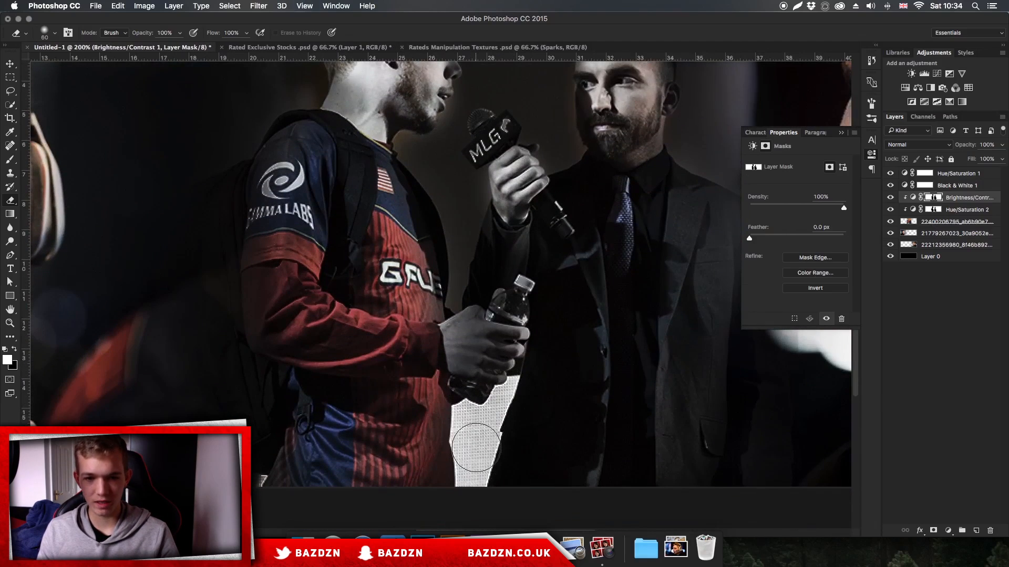
{"action": "left_click", "coordinate": [920, 220]}
{"action": "scroll", "coordinate": [658, 338], "scroll_direction": "down", "scroll_amount": 3}
{"action": "key", "text": "x"}
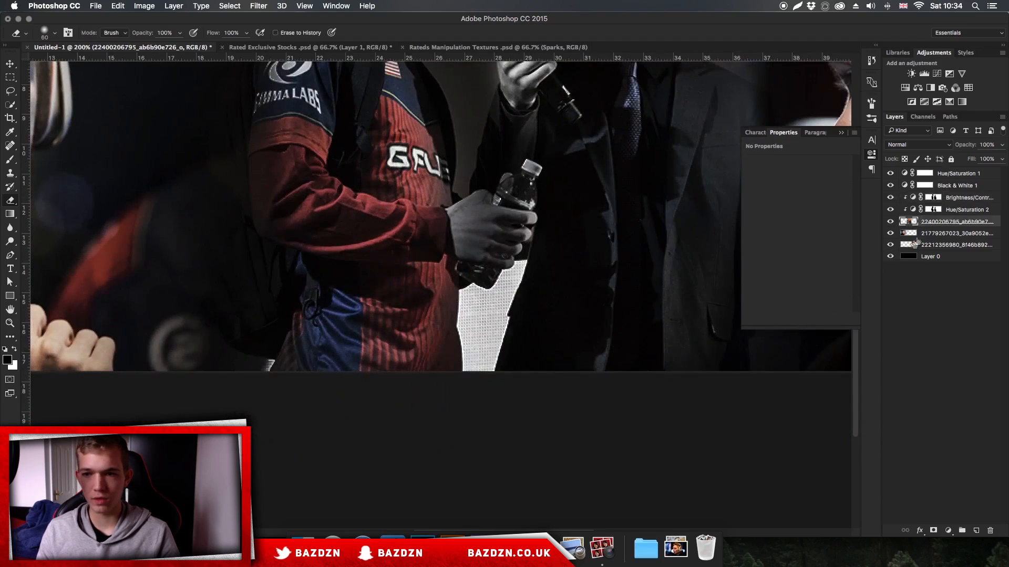
{"action": "left_click", "coordinate": [892, 224]}
{"action": "left_click", "coordinate": [892, 223]}
{"action": "key", "text": "super+plus"}
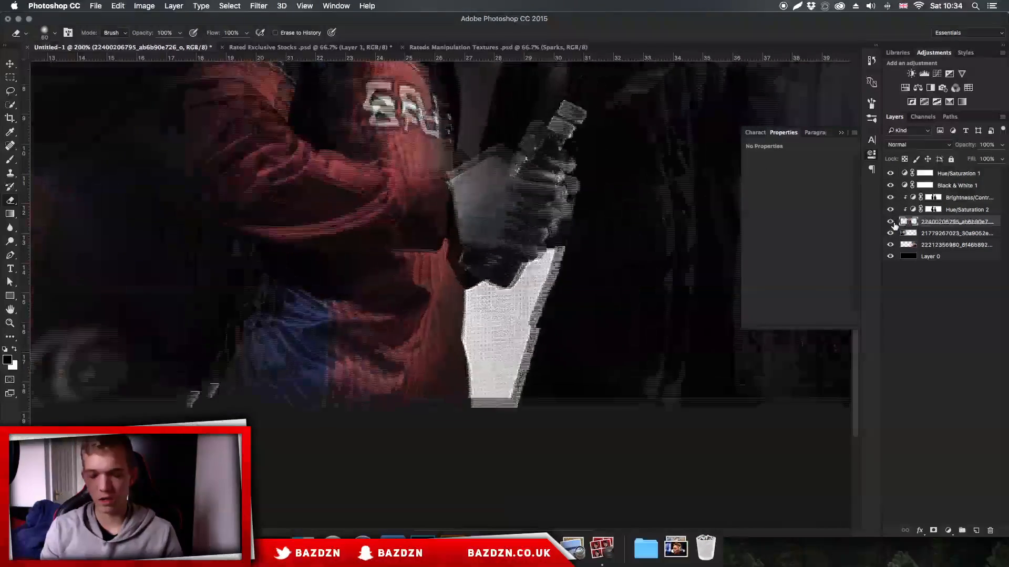
{"action": "key", "text": "p"}
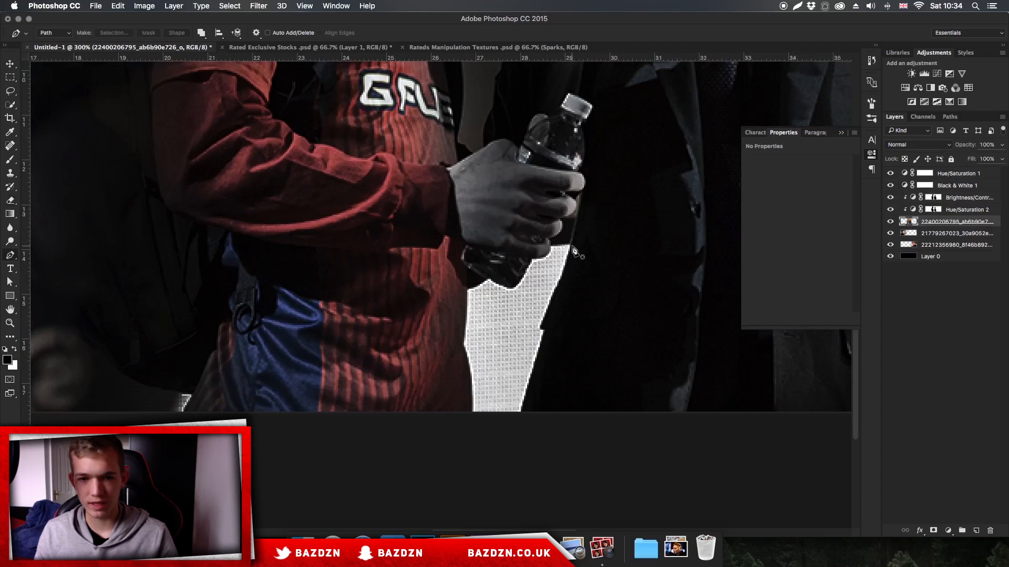
{"action": "left_click_drag", "start_coordinate": [540, 332], "coordinate": [522, 363]}
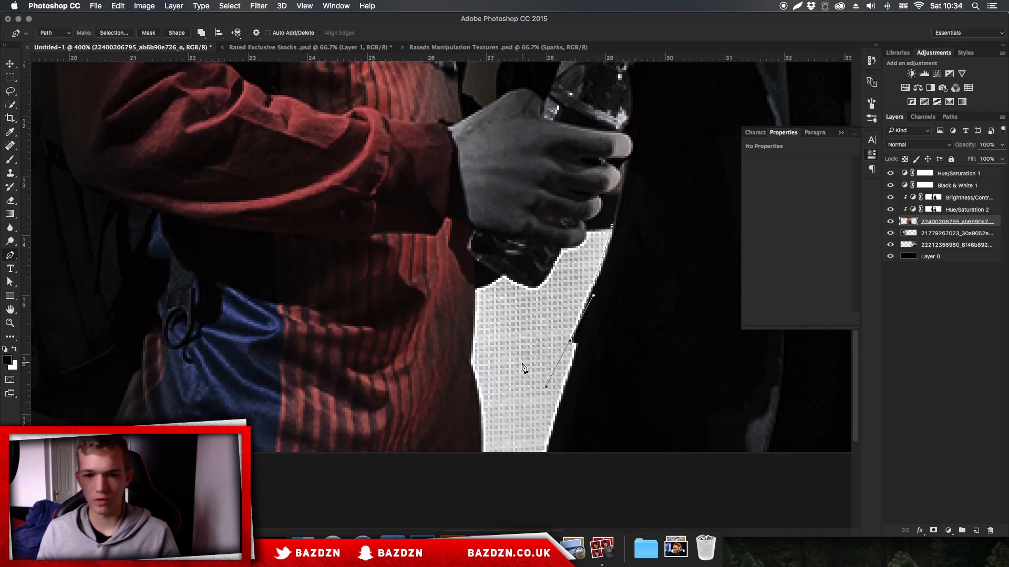
{"action": "left_click_drag", "start_coordinate": [517, 312], "coordinate": [498, 347]}
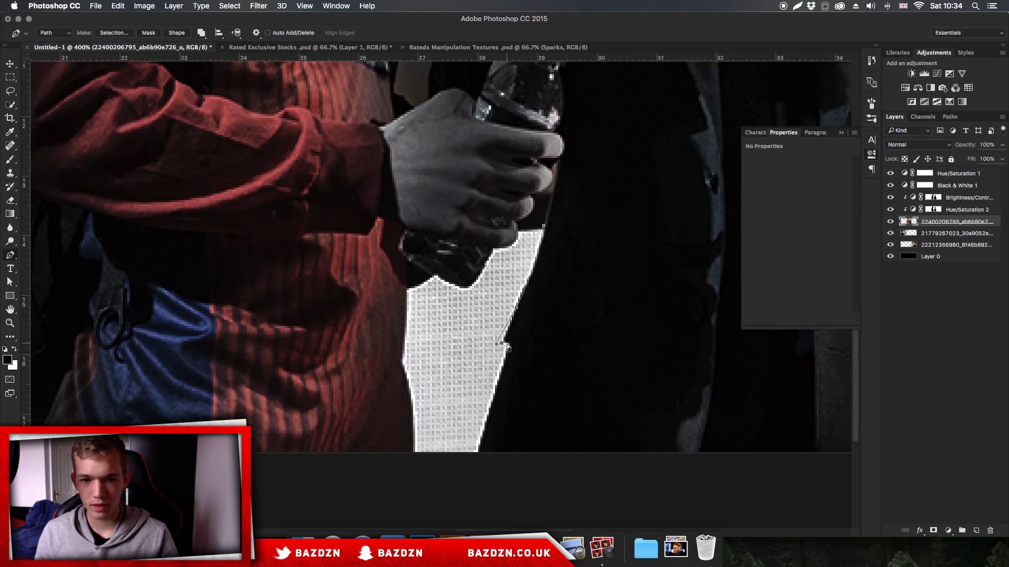
{"action": "left_click_drag", "start_coordinate": [476, 458], "coordinate": [463, 490]}
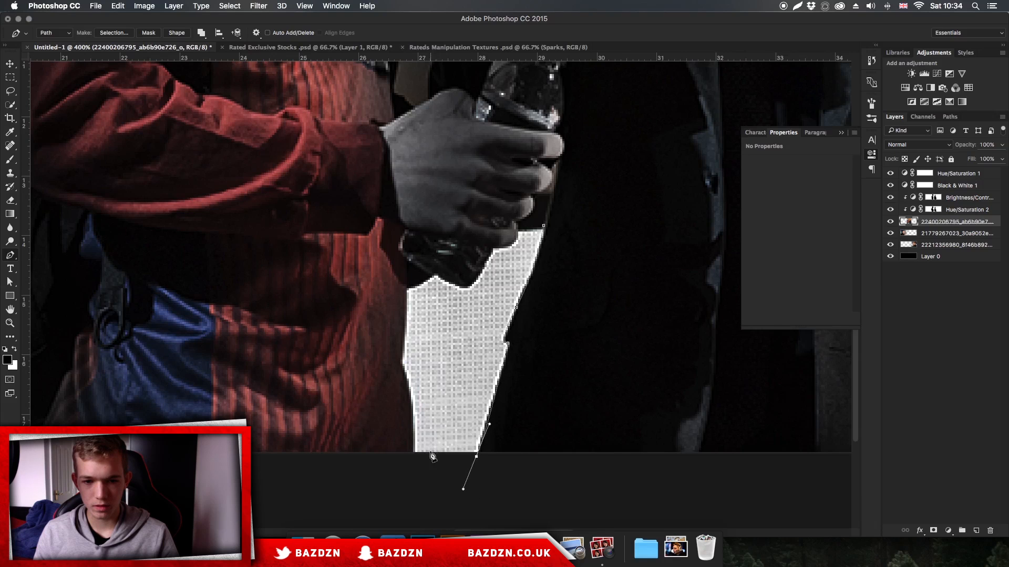
- Continue the path up the player's jersey and along the underside of the bottle and hand, closing it at its starting point
{"action": "left_click", "coordinate": [414, 454]}
{"action": "left_click_drag", "start_coordinate": [403, 363], "coordinate": [395, 335]}
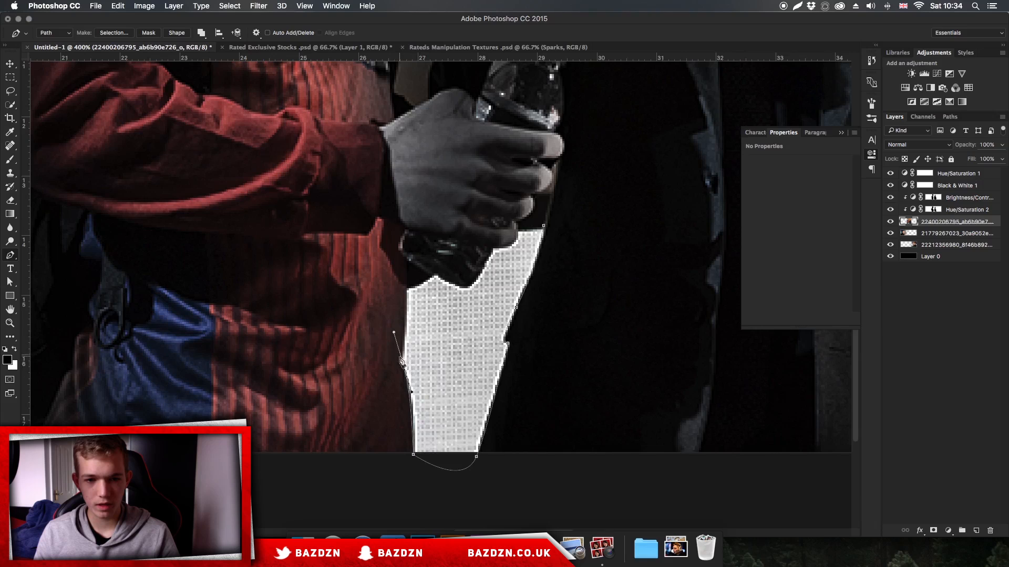
{"action": "left_click_drag", "start_coordinate": [405, 289], "coordinate": [400, 277]}
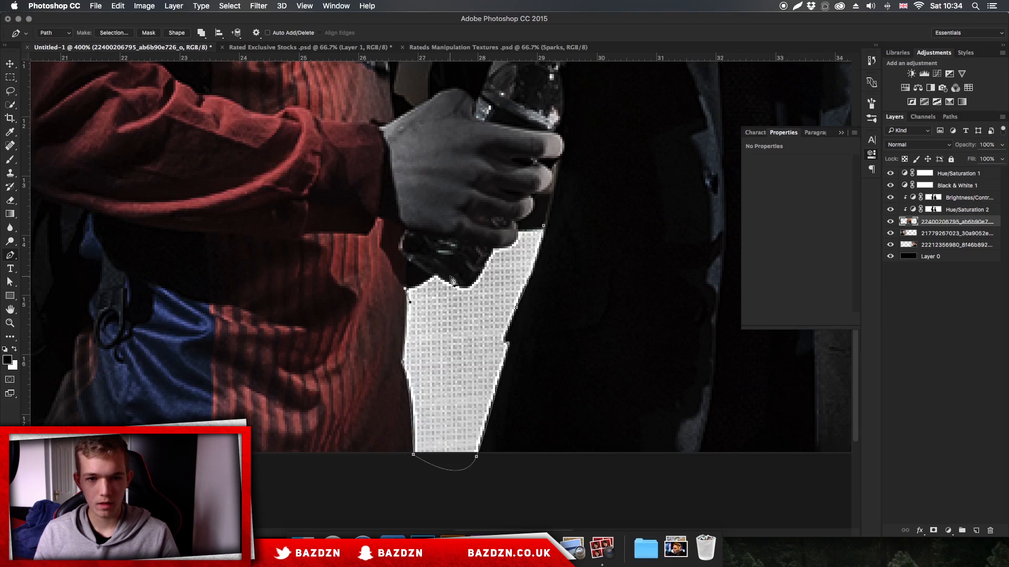
{"action": "mouse_move", "coordinate": [438, 277]}
{"action": "left_mouse_down"}
{"action": "mouse_move", "coordinate": [434, 266]}
{"action": "mouse_move", "coordinate": [449, 268]}
{"action": "left_mouse_up"}
{"action": "left_click", "coordinate": [475, 289]}
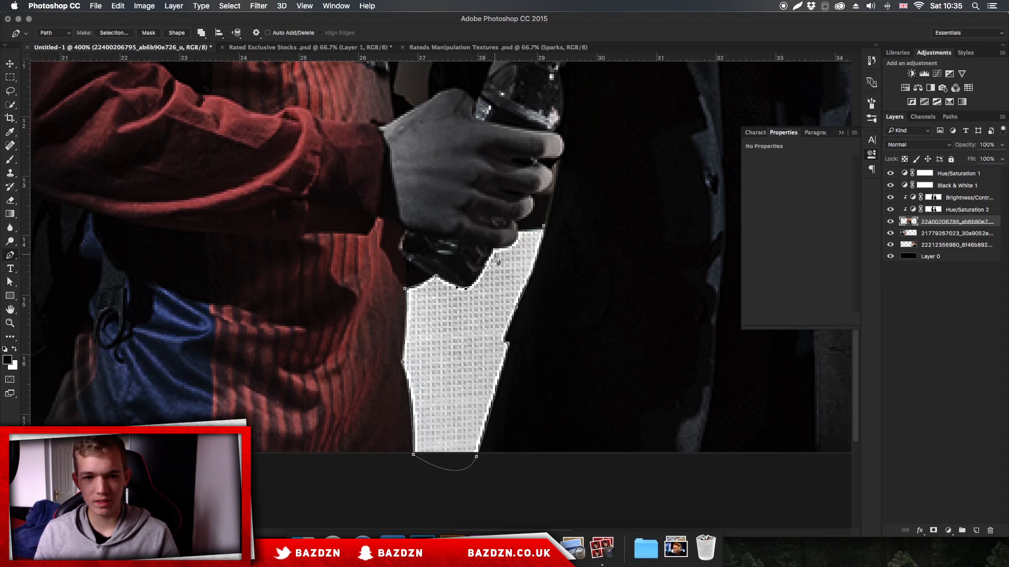
{"action": "left_click_drag", "start_coordinate": [495, 250], "coordinate": [508, 225]}
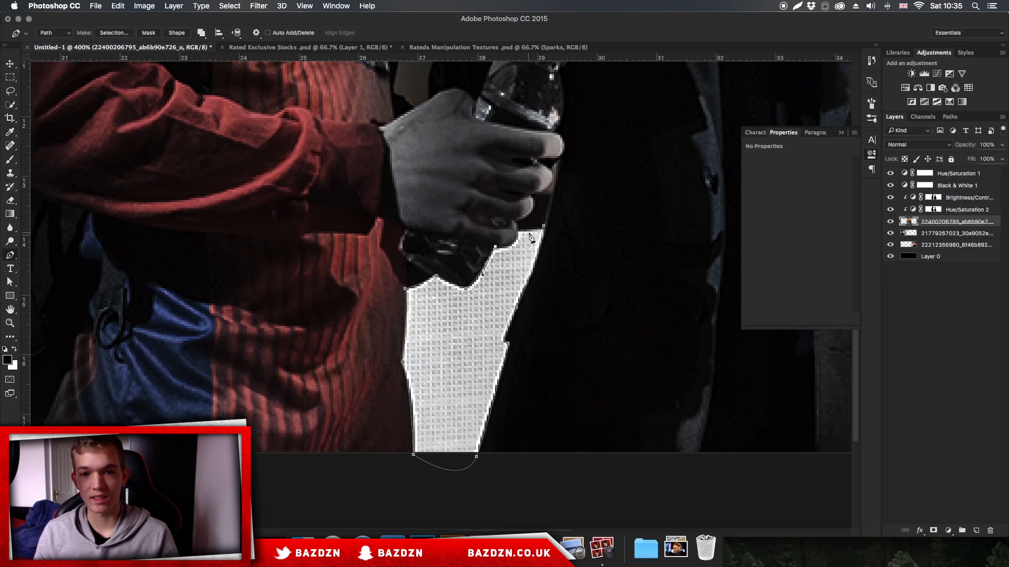
{"action": "left_click", "coordinate": [515, 212]}
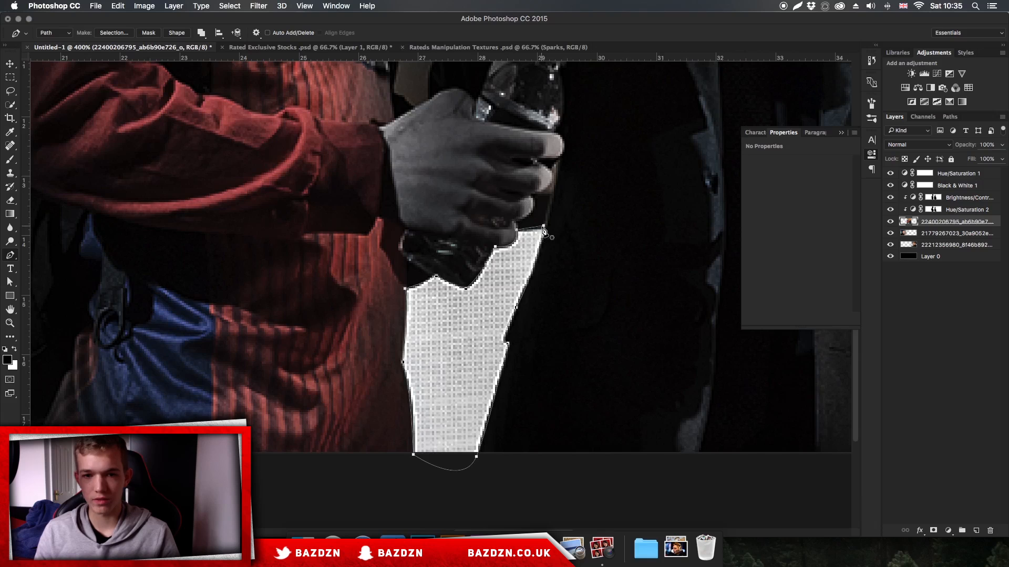
- Convert the closed path to a new anti-aliased selection with 0 px feather and delete the white patch from the photo
{"action": "key", "text": "super+minus"}
{"action": "right_click", "coordinate": [512, 299]}
{"action": "left_click", "coordinate": [547, 331]}
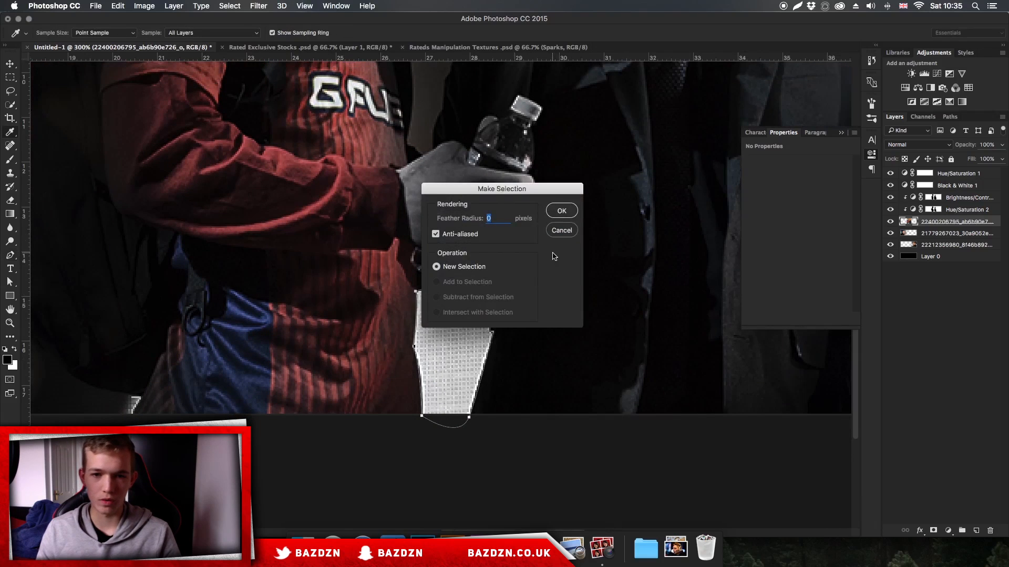
{"action": "key", "text": "Return"}
{"action": "right_click", "coordinate": [479, 290]}
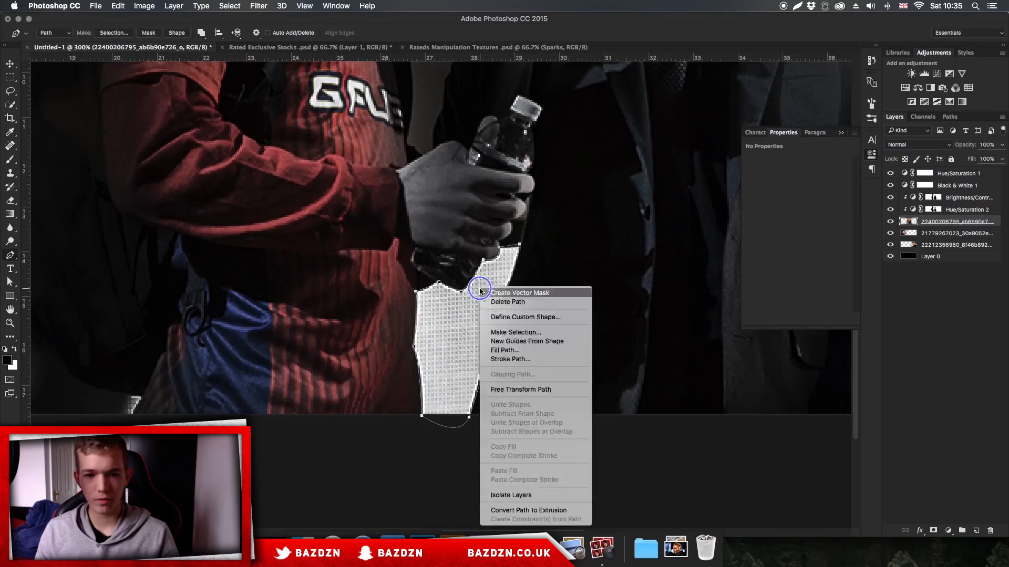
{"action": "left_click", "coordinate": [513, 332]}
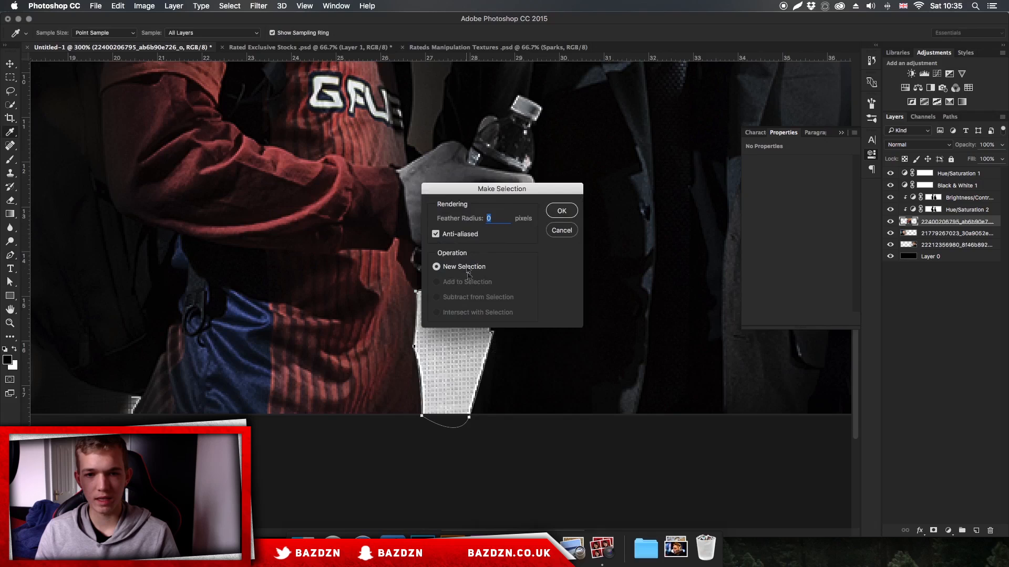
{"action": "left_click", "coordinate": [569, 209]}
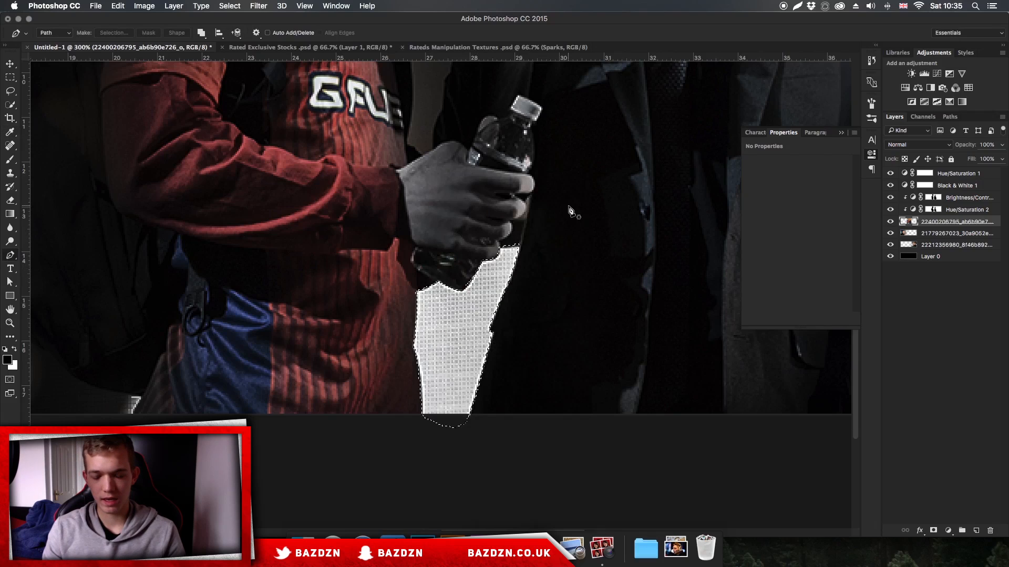
{"action": "key", "text": "Delete"}
{"action": "key", "text": "super+minus"}
{"action": "key", "text": "super+minus"}
{"action": "key", "text": "super+minus"}
{"action": "key", "text": "super+minus"}
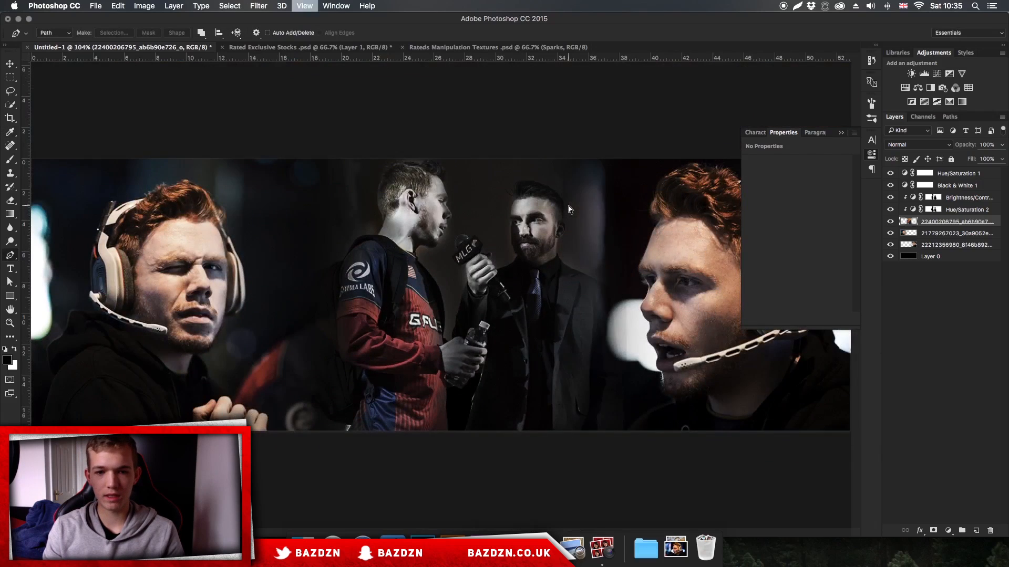
- Set up the Eraser with a 35 px tip and a harder edge for the white fringe along the interviewer's jacket
{"action": "key", "text": "super+plus"}
{"action": "key", "text": "super+plus"}
{"action": "key", "text": "super+plus"}
{"action": "key", "text": "super+plus"}
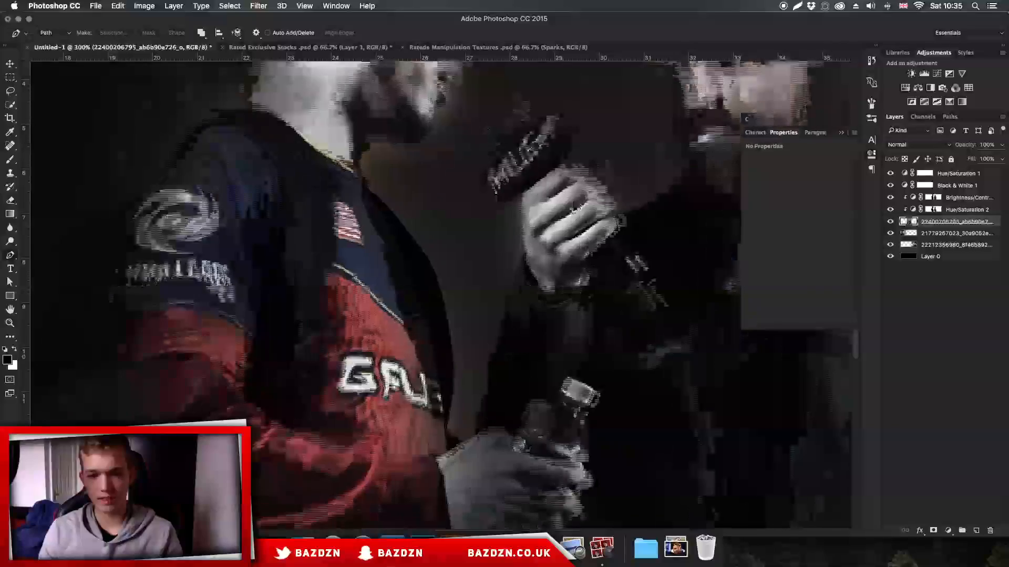
{"action": "scroll", "coordinate": [569, 301], "scroll_direction": "right", "scroll_amount": 3}
{"action": "scroll", "coordinate": [569, 301], "scroll_direction": "up", "scroll_amount": 1}
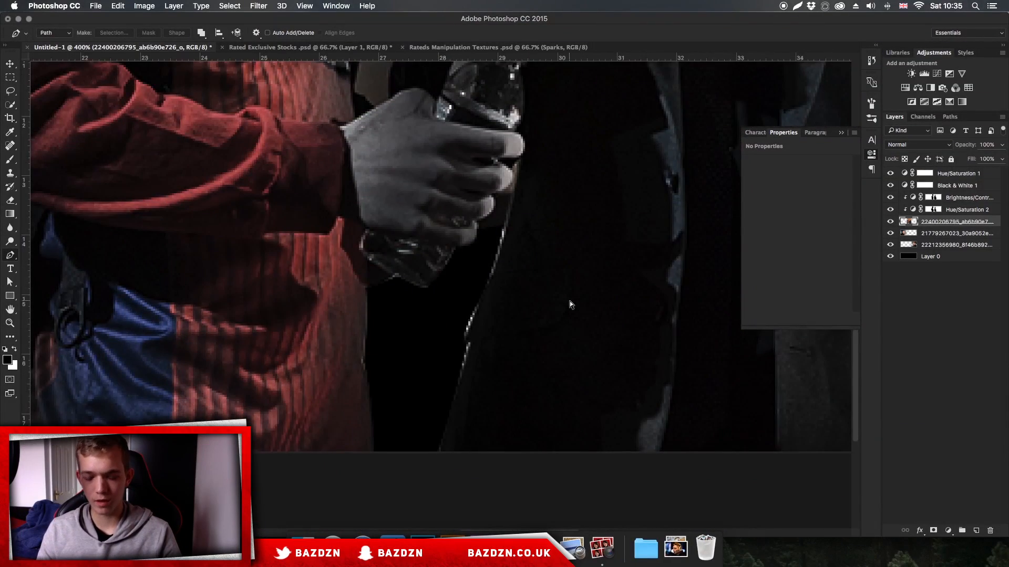
{"action": "key", "text": "super+plus"}
{"action": "key", "text": "e"}
{"action": "key", "text": "bracketleft"}
{"action": "key", "text": "bracketleft"}
{"action": "key", "text": "bracketleft"}
{"action": "key", "text": "bracketleft"}
{"action": "key", "text": "bracketleft"}
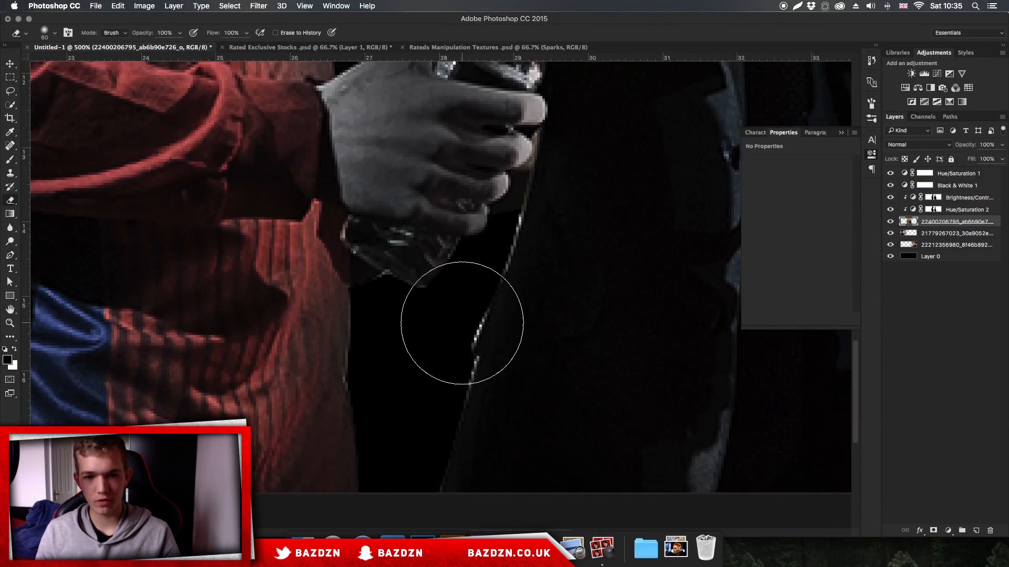
{"action": "key", "text": "super+plus"}
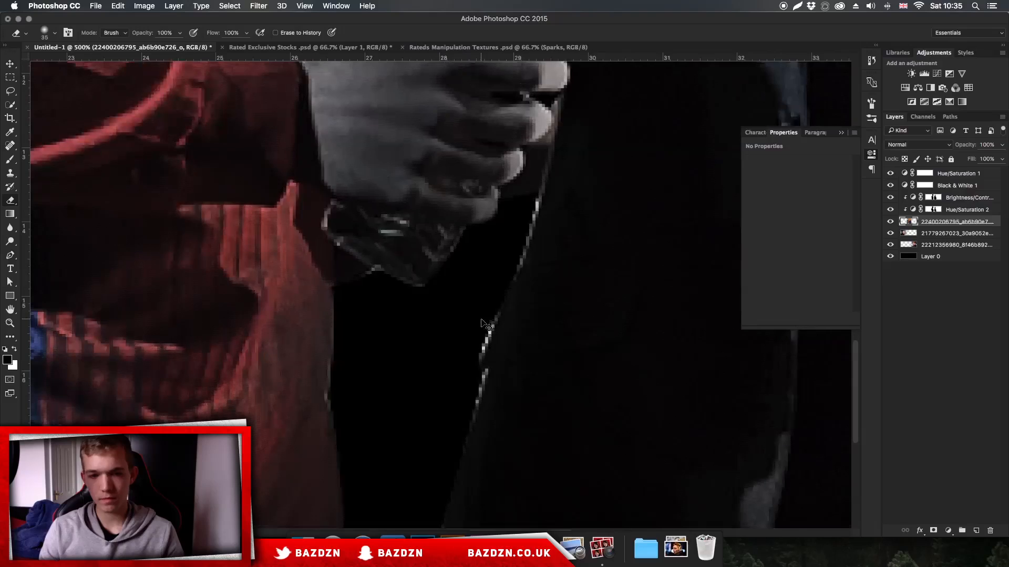
{"action": "right_click", "coordinate": [512, 245]}
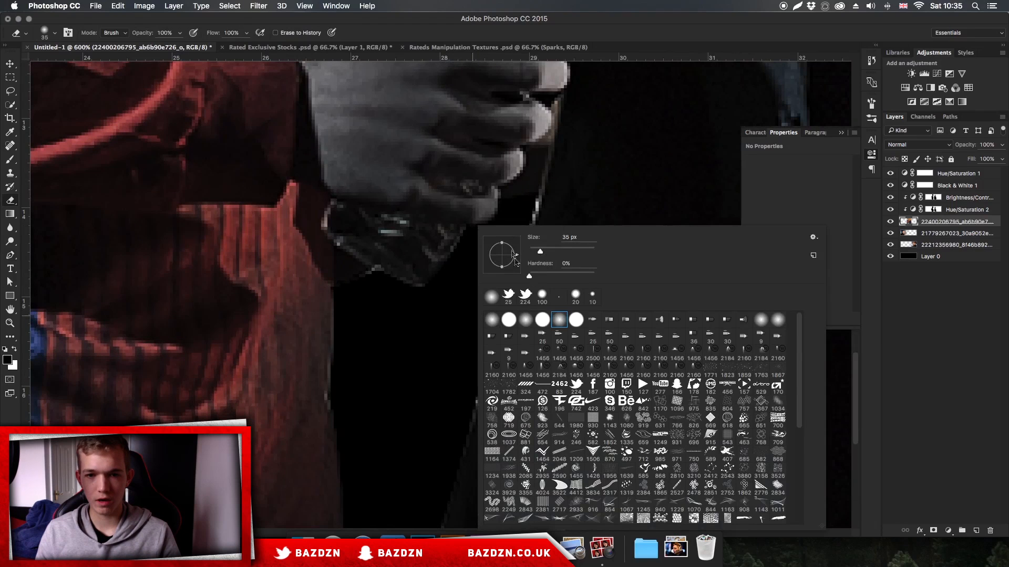
{"action": "left_click_drag", "start_coordinate": [586, 275], "coordinate": [618, 279]}
{"action": "left_click", "coordinate": [411, 364]}
- Erase the remaining white fringe along the interviewer's jacket edge with the Eraser reduced to 8 px
{"action": "key", "text": "super+plus"}
{"action": "scroll", "coordinate": [417, 359], "scroll_direction": "right", "scroll_amount": 5}
{"action": "key", "text": "bracketleft"}
{"action": "key", "text": "bracketleft"}
{"action": "key", "text": "bracketleft"}
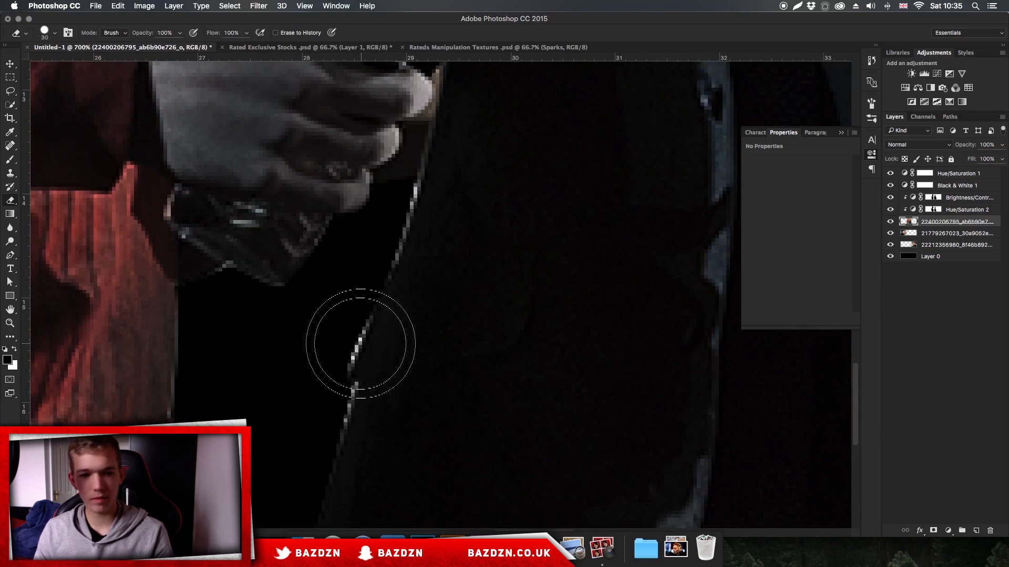
{"action": "mouse_move", "coordinate": [341, 353]}
{"action": "left_mouse_down"}
{"action": "mouse_move", "coordinate": [355, 310]}
{"action": "mouse_move", "coordinate": [327, 367]}
{"action": "left_mouse_up"}
{"action": "left_click_drag", "start_coordinate": [318, 460], "coordinate": [337, 392]}
{"action": "left_click_drag", "start_coordinate": [380, 254], "coordinate": [401, 191]}
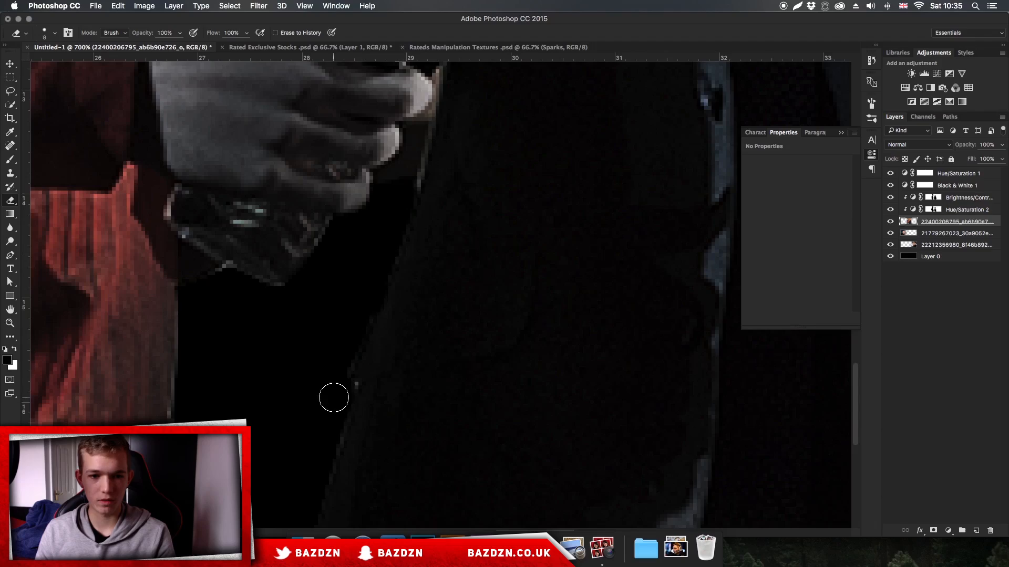
- Compare the whole header with the clipped Hue/Saturation and Brightness/Contrast adjustments hidden and shown, and collapse the floating properties
{"action": "key", "text": "super+minus"}
{"action": "key", "text": "super+minus"}
{"action": "key", "text": "super+minus"}
{"action": "key", "text": "super+minus"}
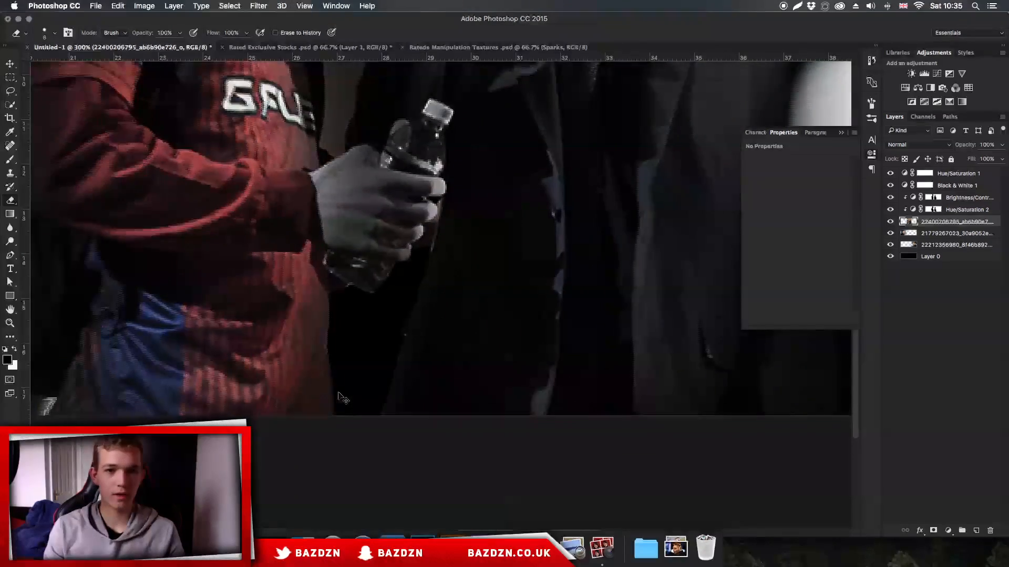
{"action": "key", "text": "super+minus"}
{"action": "key", "text": "super+minus"}
{"action": "key", "text": "super+minus"}
{"action": "key", "text": "super+plus"}
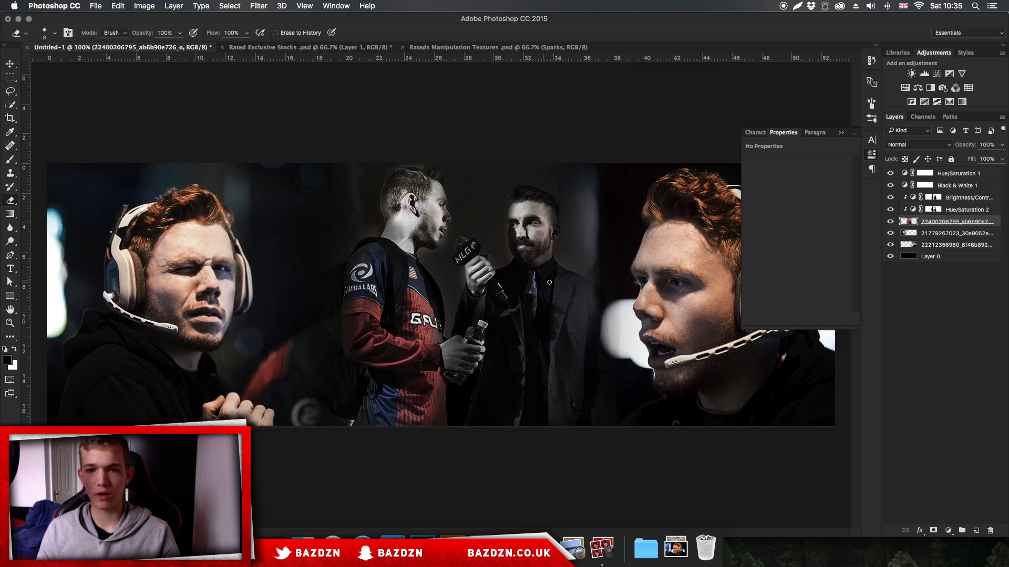
{"action": "left_click", "coordinate": [889, 209]}
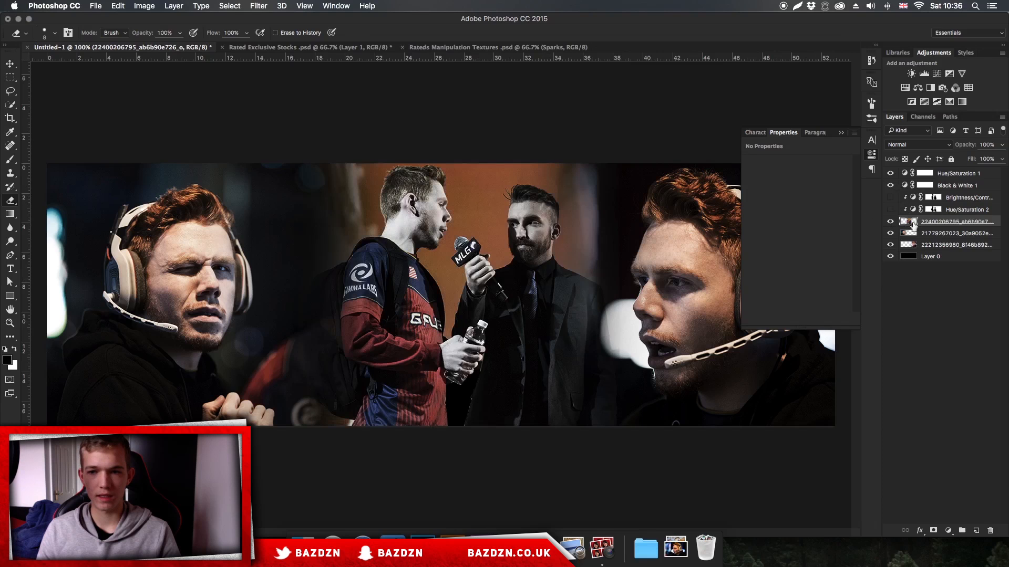
{"action": "left_click_drag", "start_coordinate": [889, 225], "coordinate": [892, 202]}
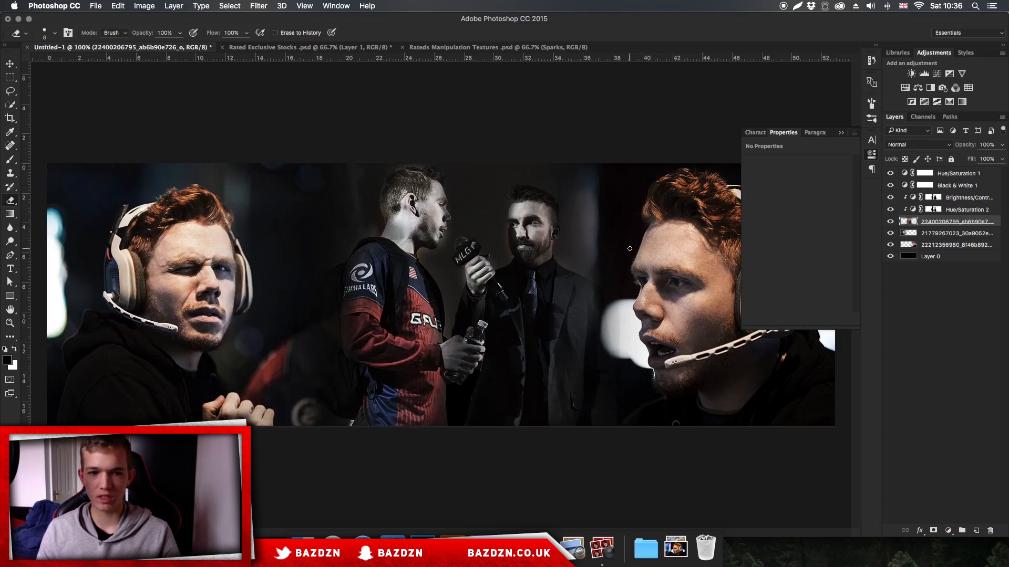
{"action": "left_click", "coordinate": [841, 133]}
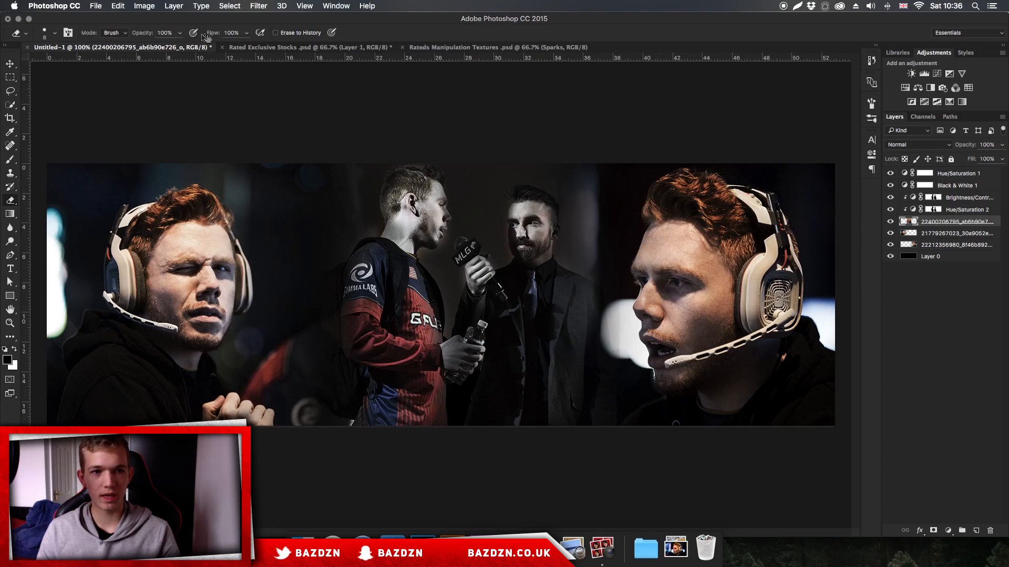
- Set the Eraser to 60% opacity with a soft-edged 125 px tip
{"action": "left_click", "coordinate": [180, 33]}
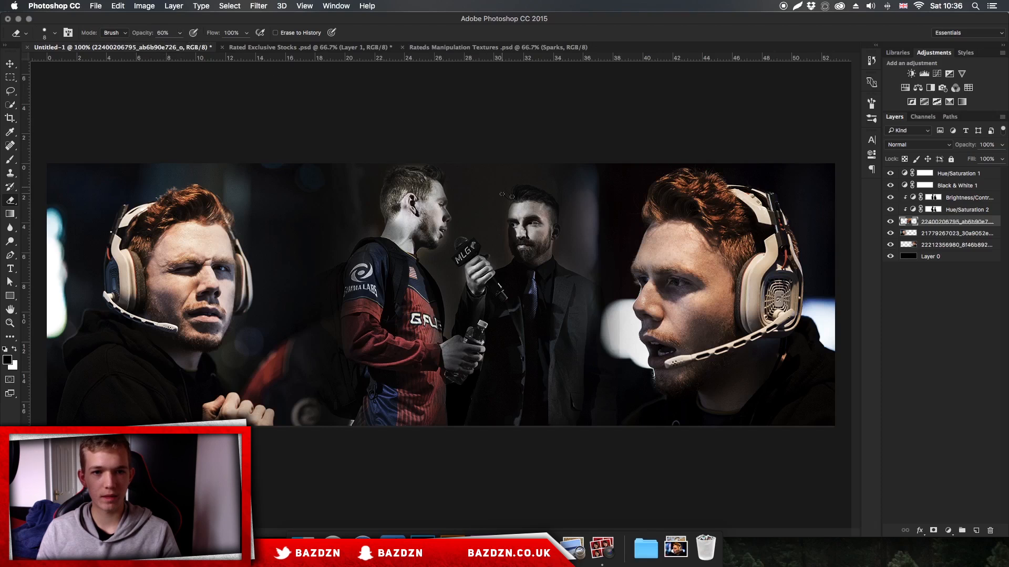
{"action": "key", "text": "]"}
{"action": "key", "text": "]"}
{"action": "key", "text": "]"}
{"action": "key", "text": "]"}
{"action": "key", "text": "]"}
{"action": "key", "text": "]"}
{"action": "key", "text": "]"}
{"action": "key", "text": "]"}
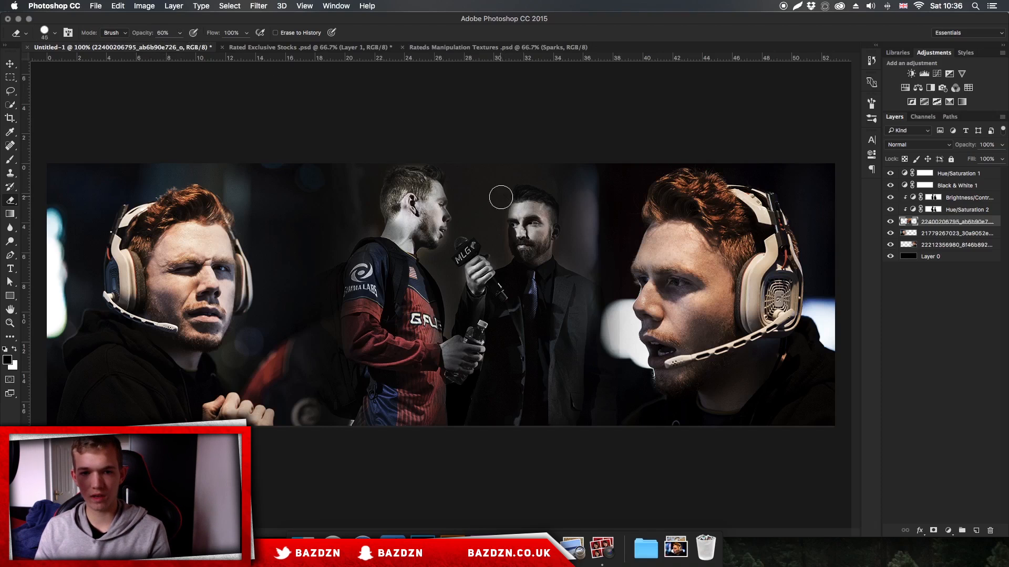
{"action": "key", "text": "]"}
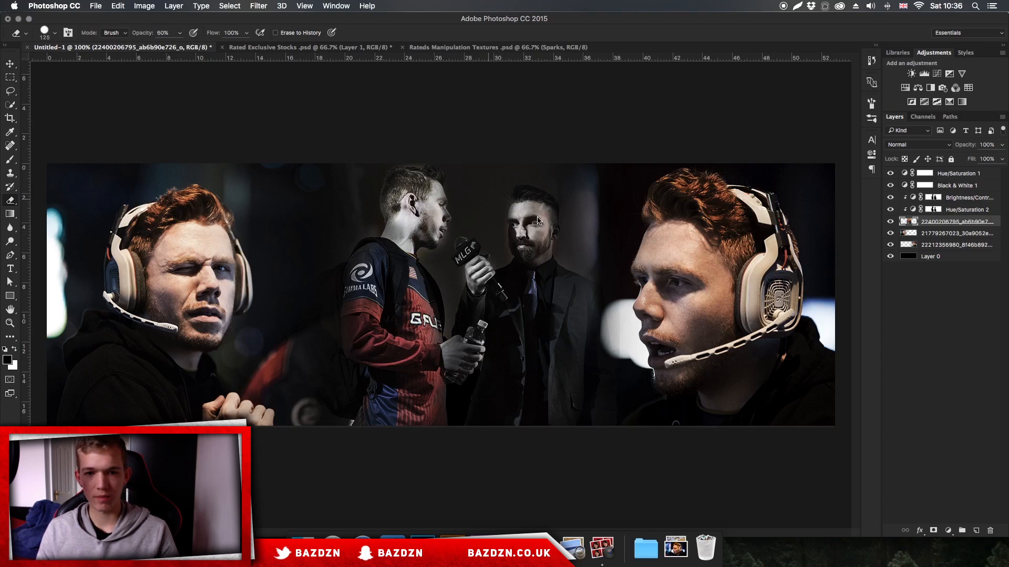
{"action": "right_click", "coordinate": [556, 231]}
{"action": "mouse_move", "coordinate": [556, 250]}
{"action": "left_mouse_down"}
{"action": "mouse_move", "coordinate": [577, 249]}
{"action": "mouse_move", "coordinate": [545, 251]}
{"action": "left_mouse_up"}
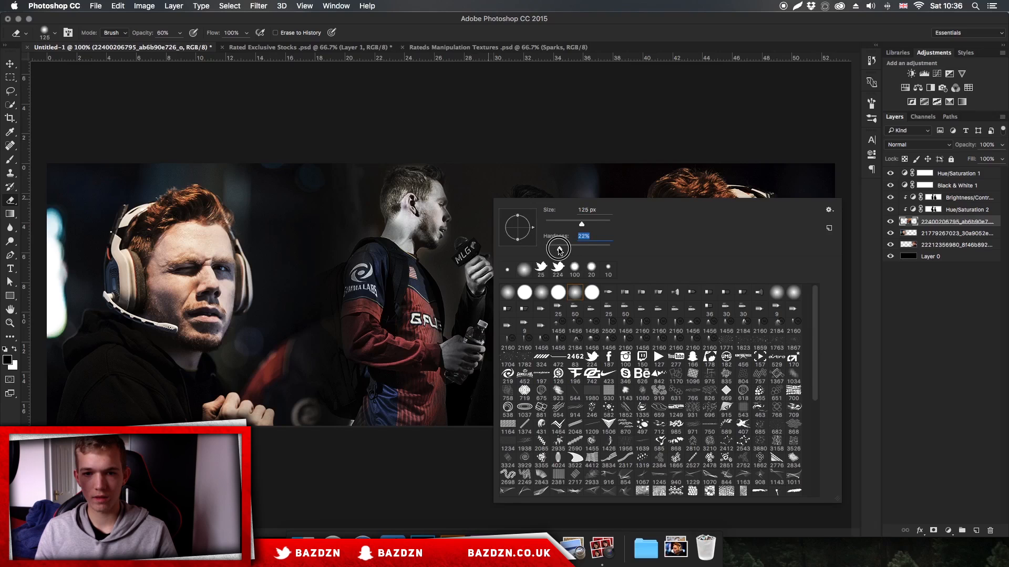
{"action": "left_click", "coordinate": [629, 129]}
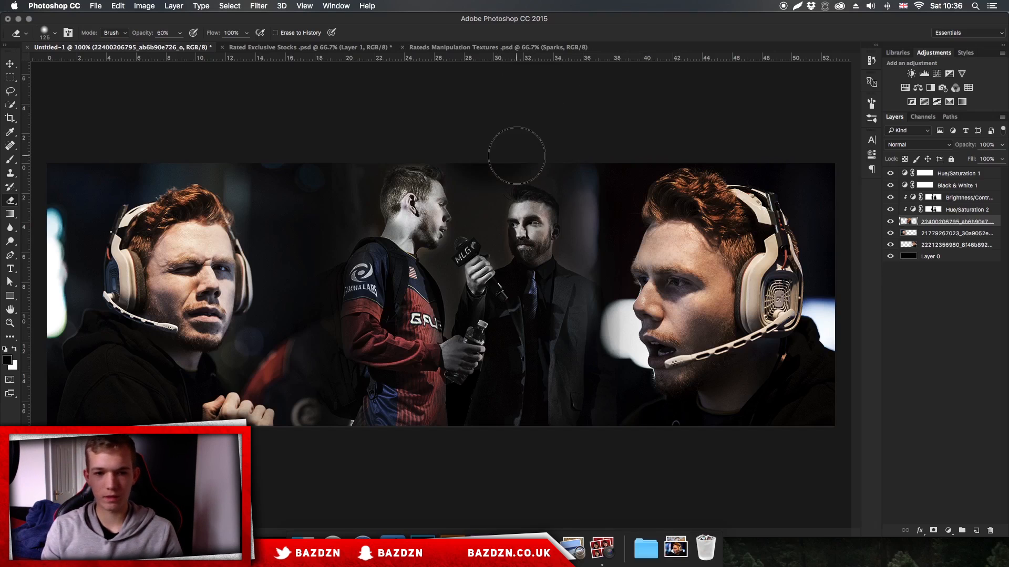
- Erase the light backdrop between the player's and the interviewer's heads with the Eraser reduced to 80 px
{"action": "left_click", "coordinate": [6, 76]}
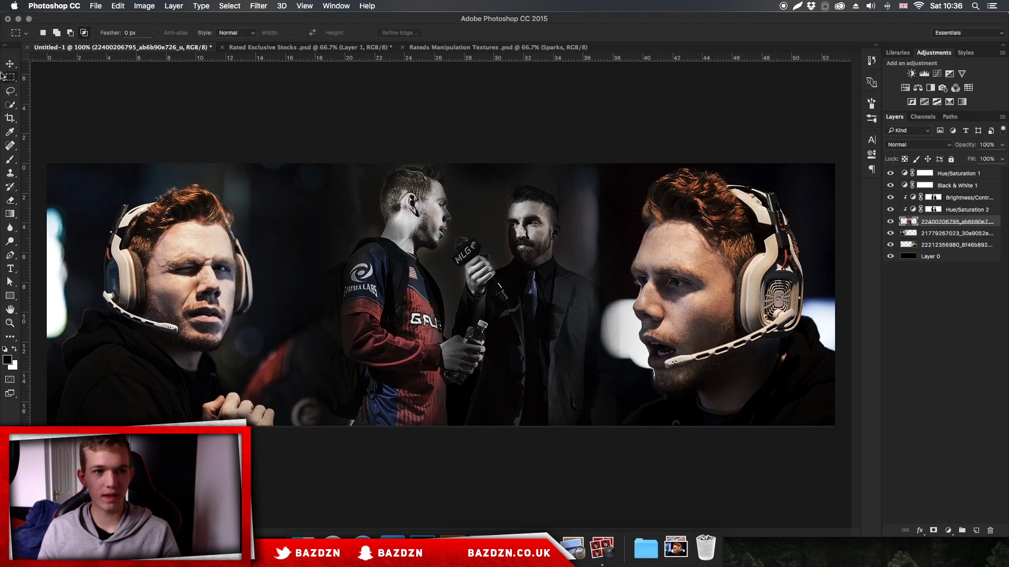
{"action": "left_click", "coordinate": [9, 64]}
{"action": "key", "text": "e"}
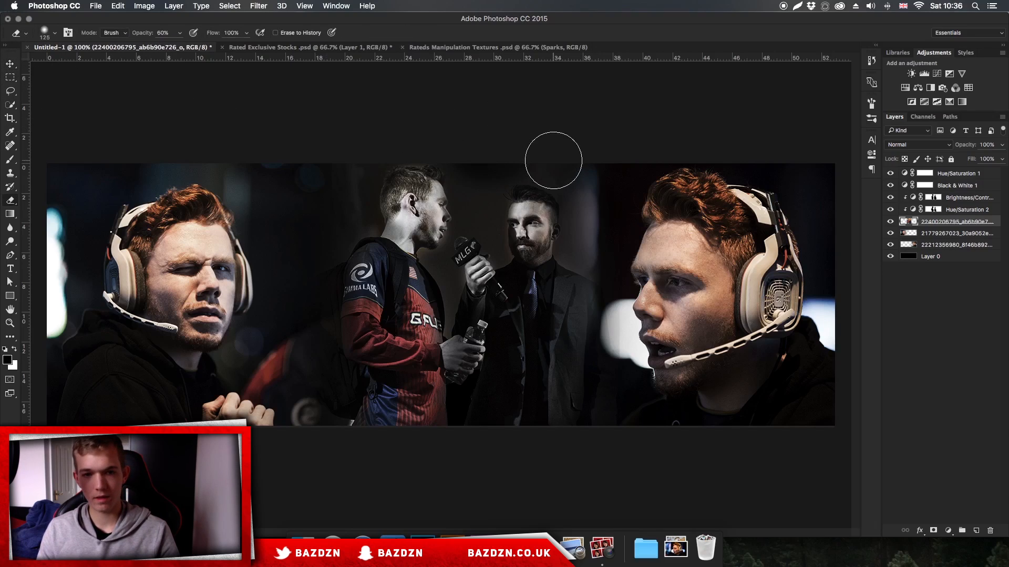
{"action": "scroll", "coordinate": [551, 158], "scroll_direction": "up", "scroll_amount": 2}
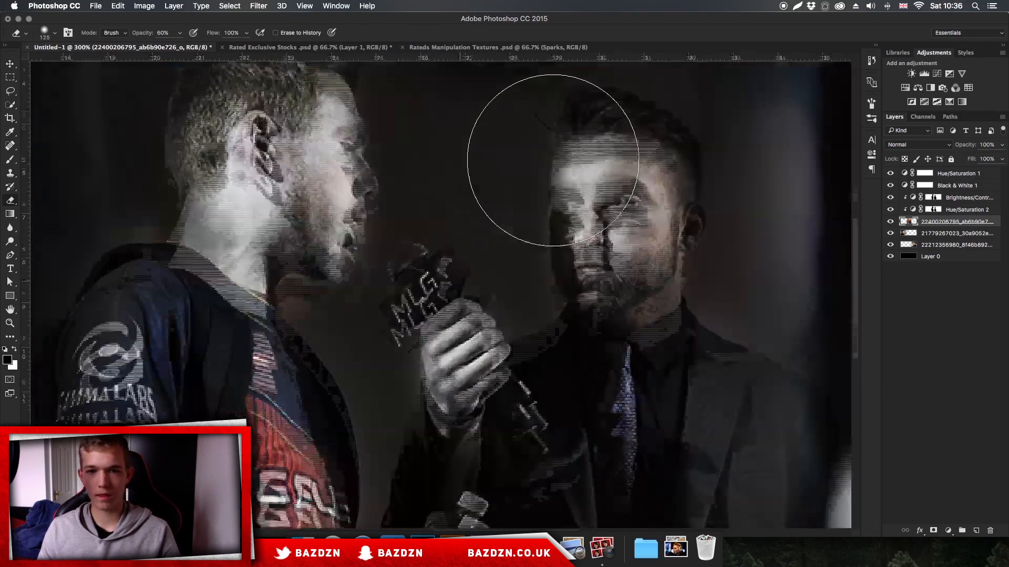
{"action": "scroll", "coordinate": [552, 160], "scroll_direction": "up", "scroll_amount": 3}
{"action": "left_click", "coordinate": [460, 188]}
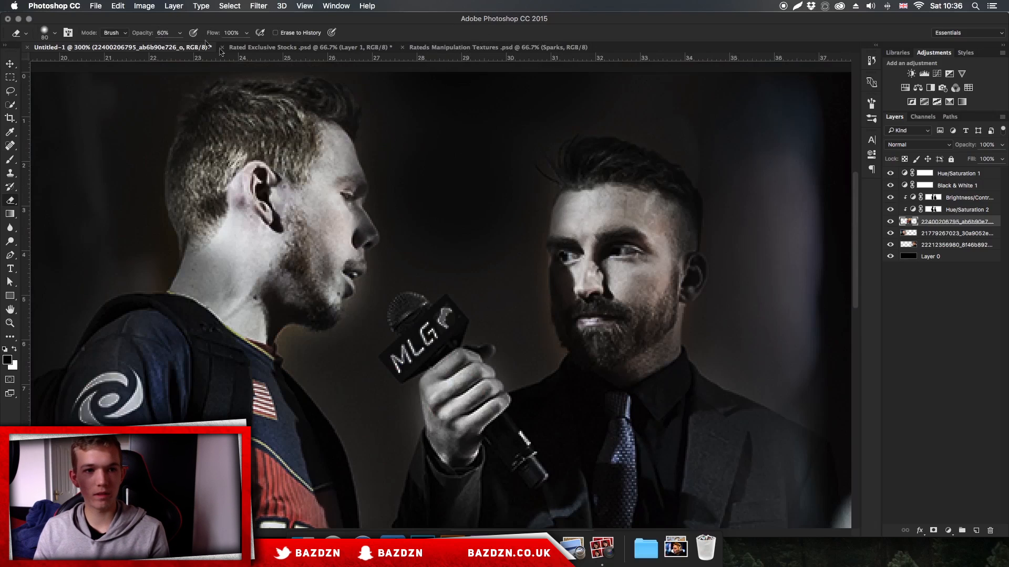
- Erase the backdrop above and beside the interviewer's head with a 60 px tip, undoing one unwanted stroke
{"action": "scroll", "coordinate": [536, 147], "scroll_direction": "right", "scroll_amount": 5}
{"action": "left_click_drag", "start_coordinate": [535, 265], "coordinate": [437, 106]}
{"action": "key", "text": "super+z"}
{"action": "left_click", "coordinate": [449, 113]}
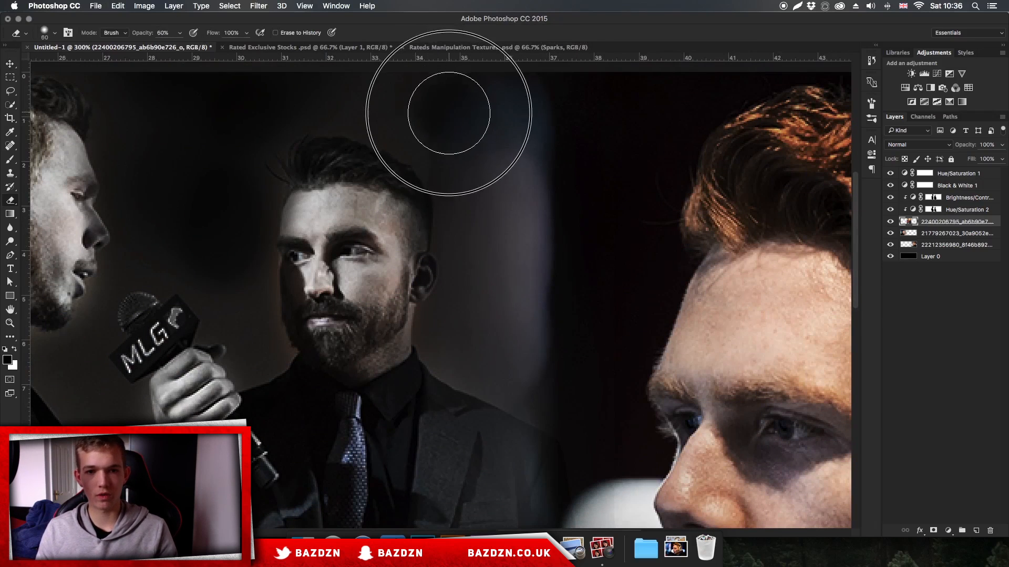
{"action": "scroll", "coordinate": [528, 273], "scroll_direction": "down", "scroll_amount": 3}
{"action": "scroll", "coordinate": [528, 273], "scroll_direction": "left", "scroll_amount": 3}
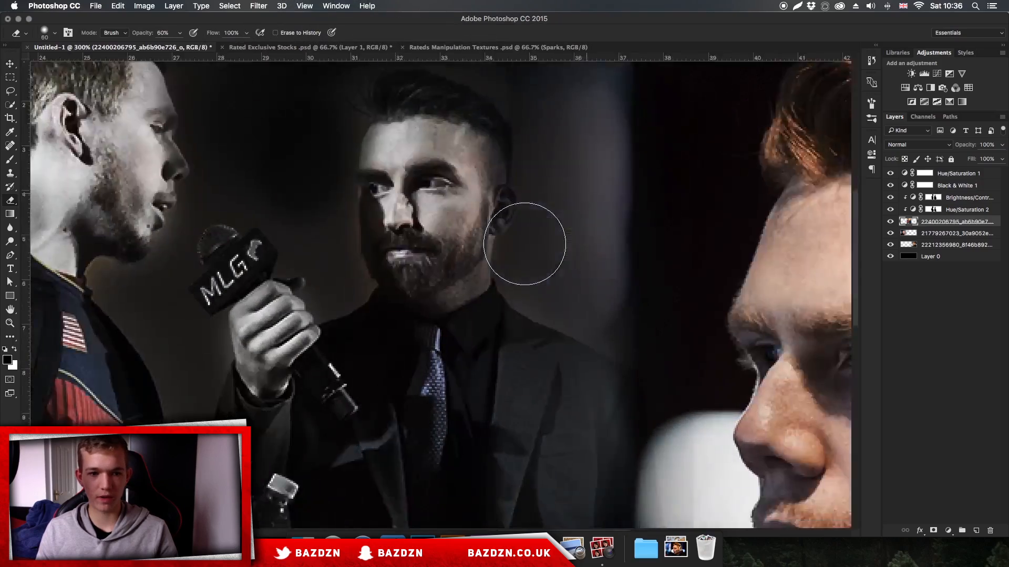
- Erase the grey backdrop streaks behind the standing player's head and neck down to his shoulder
{"action": "scroll", "coordinate": [524, 243], "scroll_direction": "left", "scroll_amount": 10}
{"action": "scroll", "coordinate": [524, 243], "scroll_direction": "up", "scroll_amount": 3}
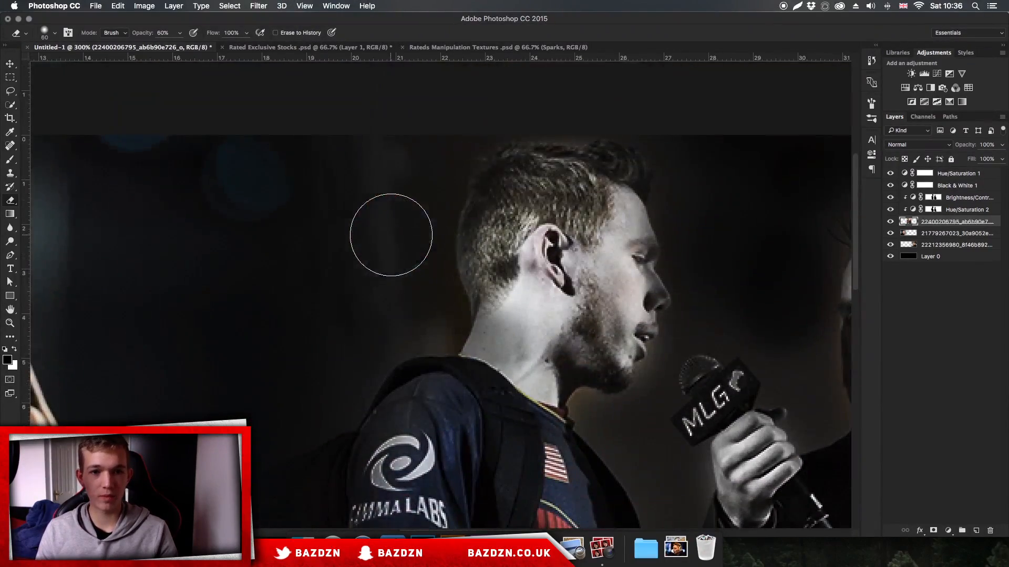
{"action": "mouse_move", "coordinate": [391, 234]}
{"action": "left_mouse_down"}
{"action": "mouse_move", "coordinate": [383, 290]}
{"action": "mouse_move", "coordinate": [430, 89]}
{"action": "mouse_move", "coordinate": [351, 192]}
{"action": "mouse_move", "coordinate": [371, 298]}
{"action": "mouse_move", "coordinate": [408, 323]}
{"action": "left_mouse_up"}
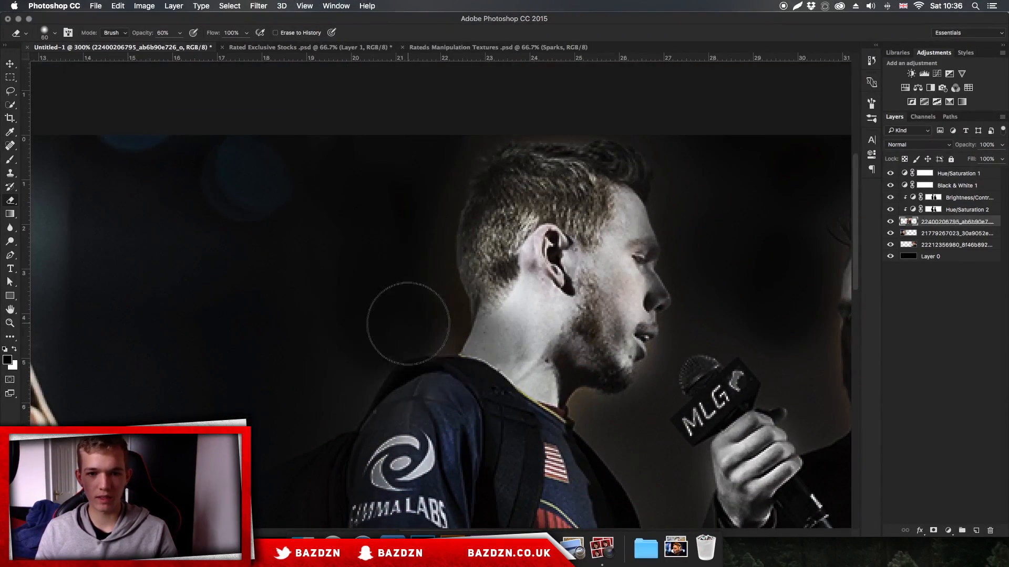
- Erase the backdrop next to the interviewer's face and between the two men with the Eraser reduced to 30 px and 20 px
{"action": "scroll", "coordinate": [408, 237], "scroll_direction": "right", "scroll_amount": 8}
{"action": "scroll", "coordinate": [408, 238], "scroll_direction": "down", "scroll_amount": 4}
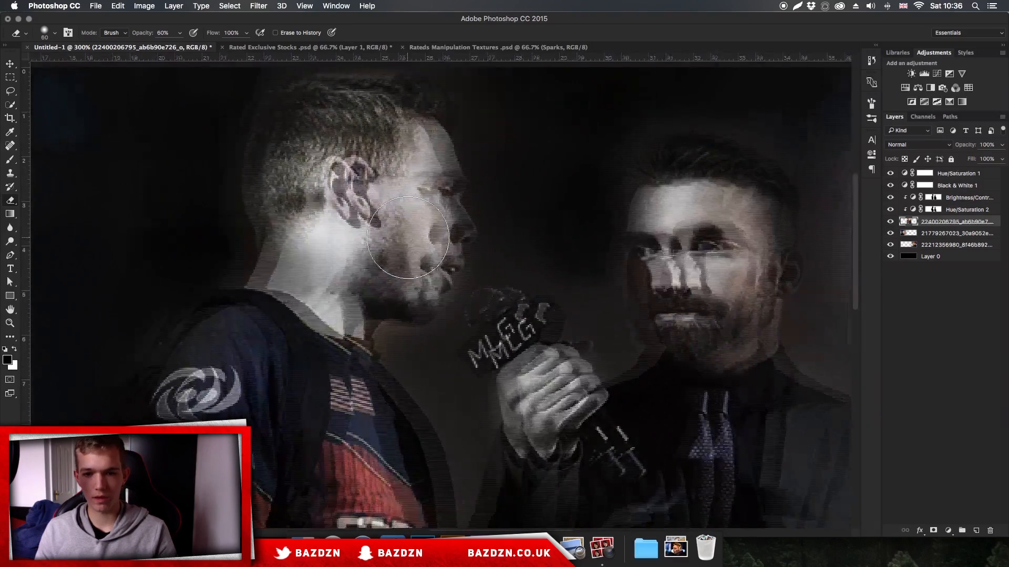
{"action": "key", "text": "bracketleft"}
{"action": "key", "text": "bracketleft"}
{"action": "key", "text": "bracketleft"}
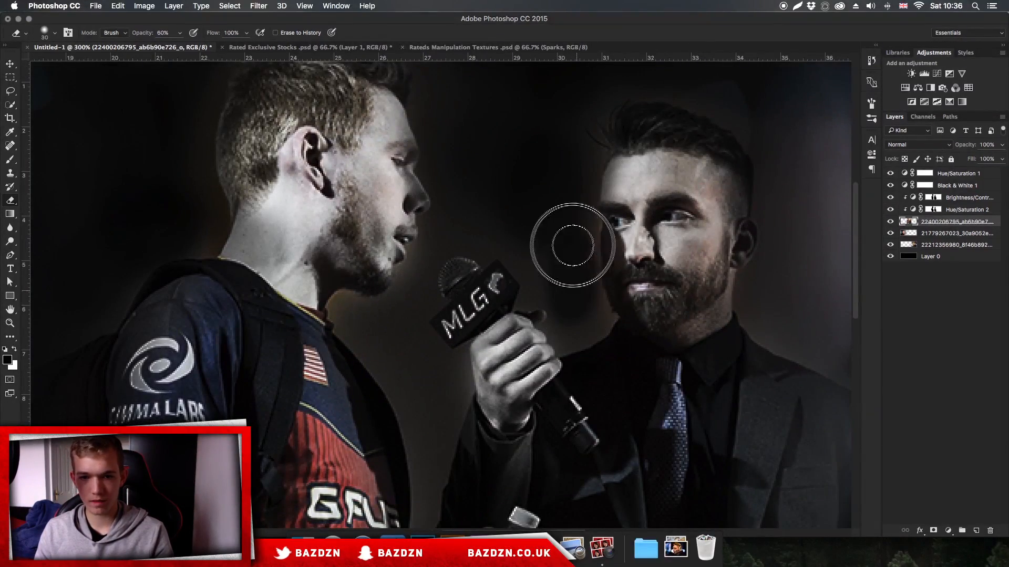
{"action": "key", "text": "bracketleft"}
{"action": "scroll", "coordinate": [441, 289], "scroll_direction": "down", "scroll_amount": 4}
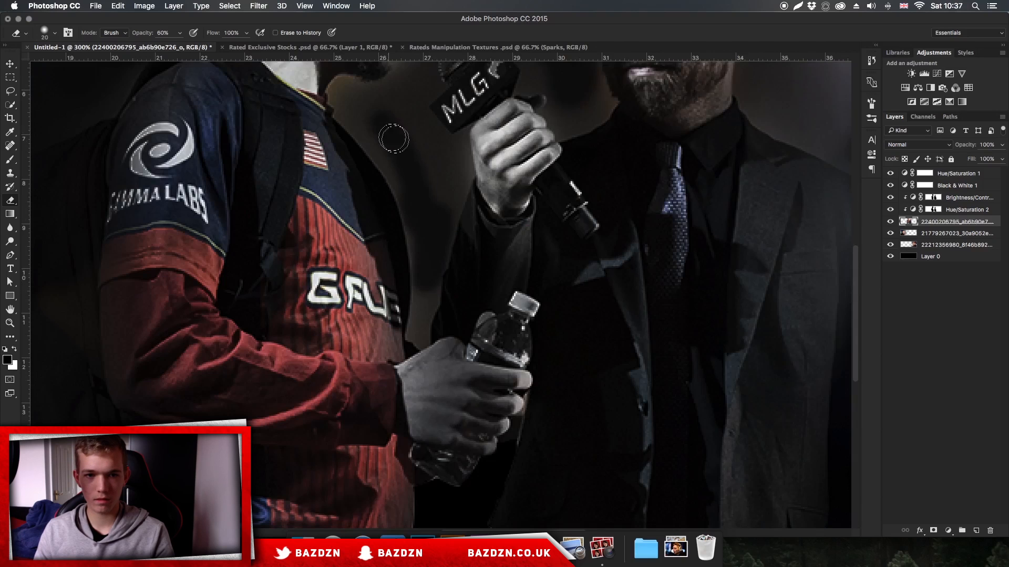
- Erase the backdrop from under the standing player's chin down the gap beside his jersey with 30 px and 20 px tips
{"action": "scroll", "coordinate": [398, 141], "scroll_direction": "up", "scroll_amount": 2}
{"action": "key", "text": "bracketright"}
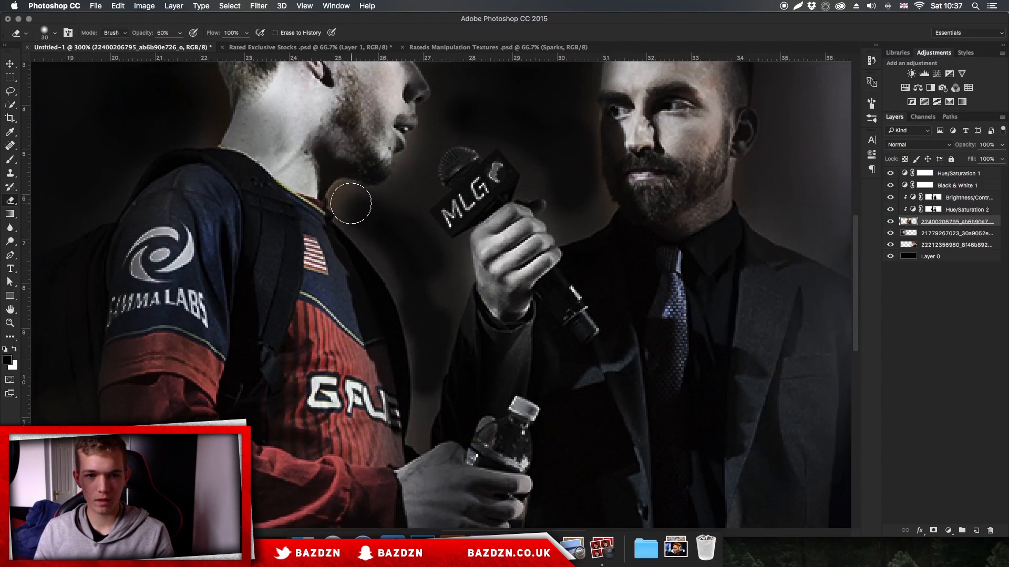
{"action": "key", "text": "bracketleft"}
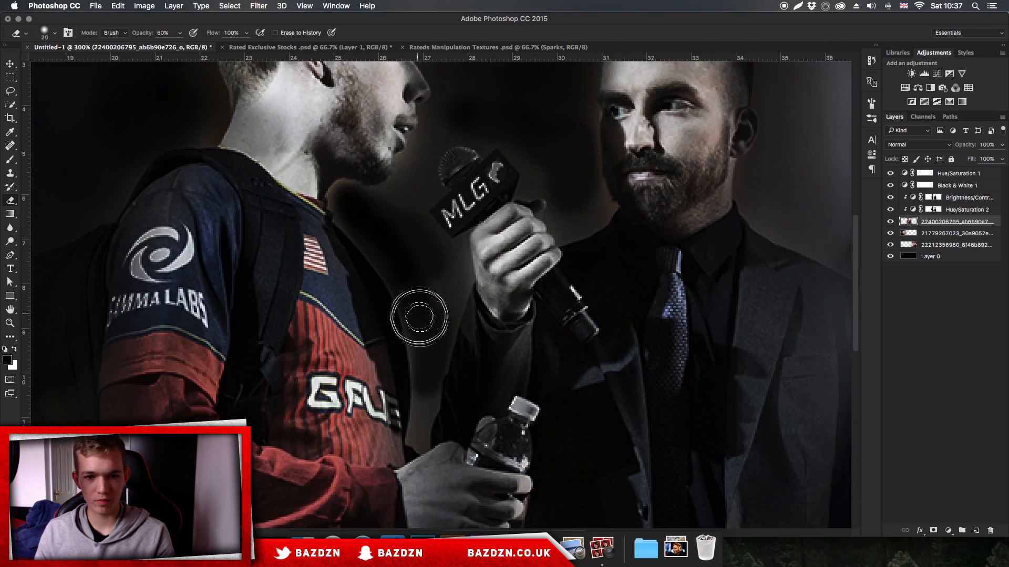
{"action": "scroll", "coordinate": [426, 315], "scroll_direction": "down", "scroll_amount": 3}
{"action": "mouse_move", "coordinate": [419, 327]}
{"action": "left_mouse_down"}
{"action": "mouse_move", "coordinate": [417, 219]}
{"action": "mouse_move", "coordinate": [426, 298]}
{"action": "mouse_move", "coordinate": [441, 177]}
{"action": "mouse_move", "coordinate": [434, 199]}
{"action": "mouse_move", "coordinate": [445, 176]}
{"action": "mouse_move", "coordinate": [440, 245]}
{"action": "mouse_move", "coordinate": [455, 163]}
{"action": "left_mouse_up"}
{"action": "scroll", "coordinate": [454, 164], "scroll_direction": "up", "scroll_amount": 1}
{"action": "mouse_move", "coordinate": [448, 247]}
{"action": "left_mouse_down"}
{"action": "mouse_move", "coordinate": [459, 226]}
{"action": "mouse_move", "coordinate": [454, 183]}
{"action": "mouse_move", "coordinate": [462, 215]}
{"action": "mouse_move", "coordinate": [411, 167]}
{"action": "left_mouse_up"}
- Erase the remaining backdrop glow around the microphone and towards the interviewer's face, adjusting the Eraser size
{"action": "scroll", "coordinate": [412, 176], "scroll_direction": "up", "scroll_amount": 3}
{"action": "key", "text": "]"}
{"action": "key", "text": "]"}
{"action": "mouse_move", "coordinate": [401, 288]}
{"action": "left_mouse_down"}
{"action": "mouse_move", "coordinate": [408, 266]}
{"action": "mouse_move", "coordinate": [377, 288]}
{"action": "mouse_move", "coordinate": [441, 231]}
{"action": "mouse_move", "coordinate": [487, 213]}
{"action": "mouse_move", "coordinate": [538, 236]}
{"action": "mouse_move", "coordinate": [520, 226]}
{"action": "left_mouse_up"}
{"action": "key", "text": "["}
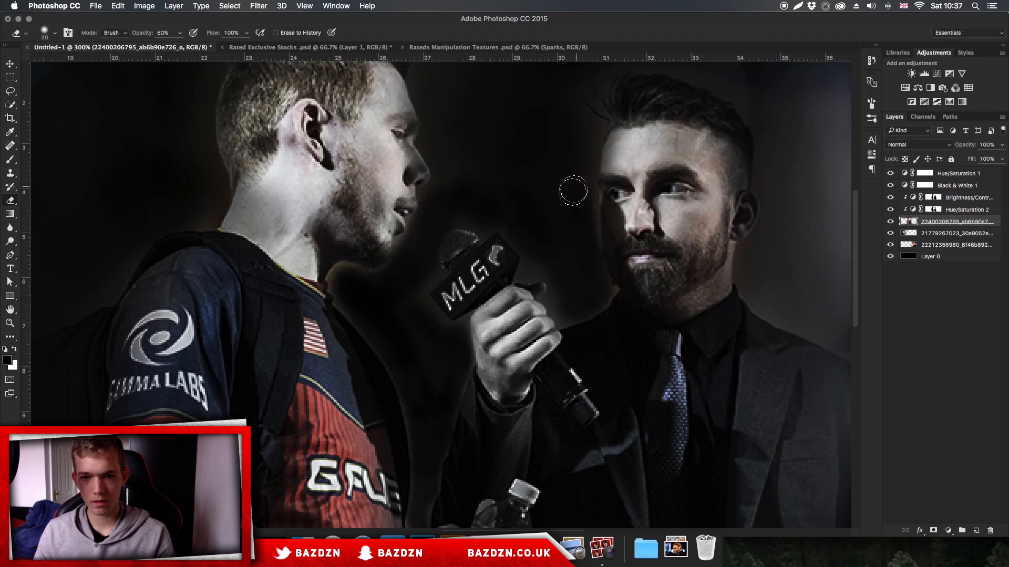
- Erase the backdrop in front of the standing player's forehead and hair with a 40 px tip
{"action": "scroll", "coordinate": [478, 168], "scroll_direction": "up", "scroll_amount": 5}
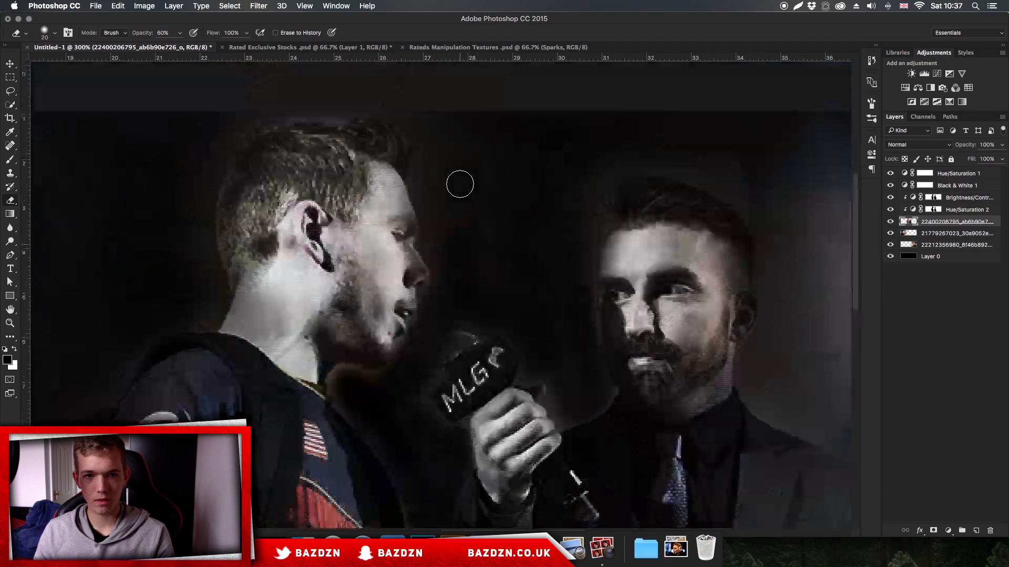
{"action": "key", "text": "bracketright"}
{"action": "key", "text": "bracketright"}
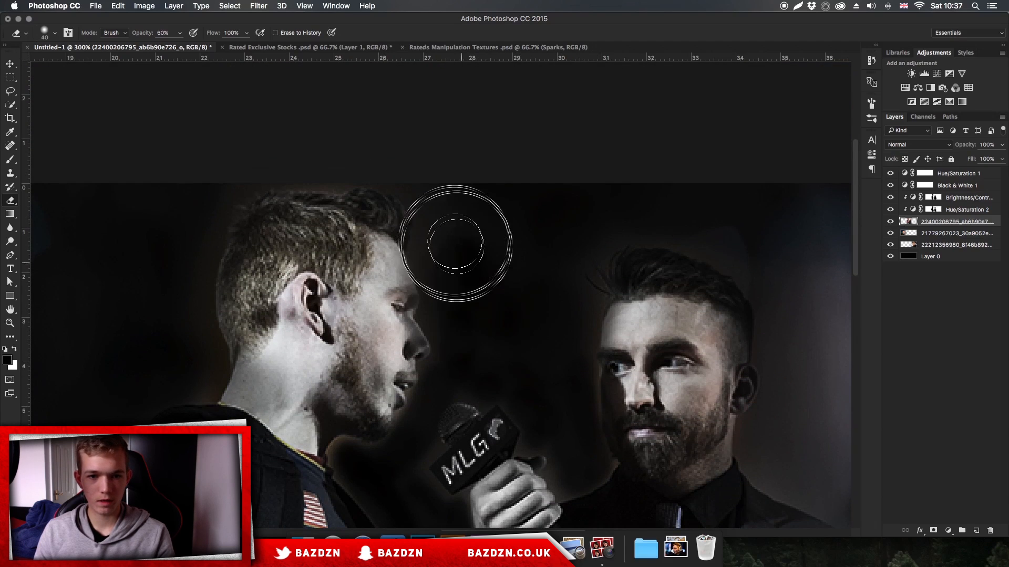
- Erase the bright halo along the standing player's chest and collar with the 40 px Eraser
{"action": "key", "text": "super+0"}
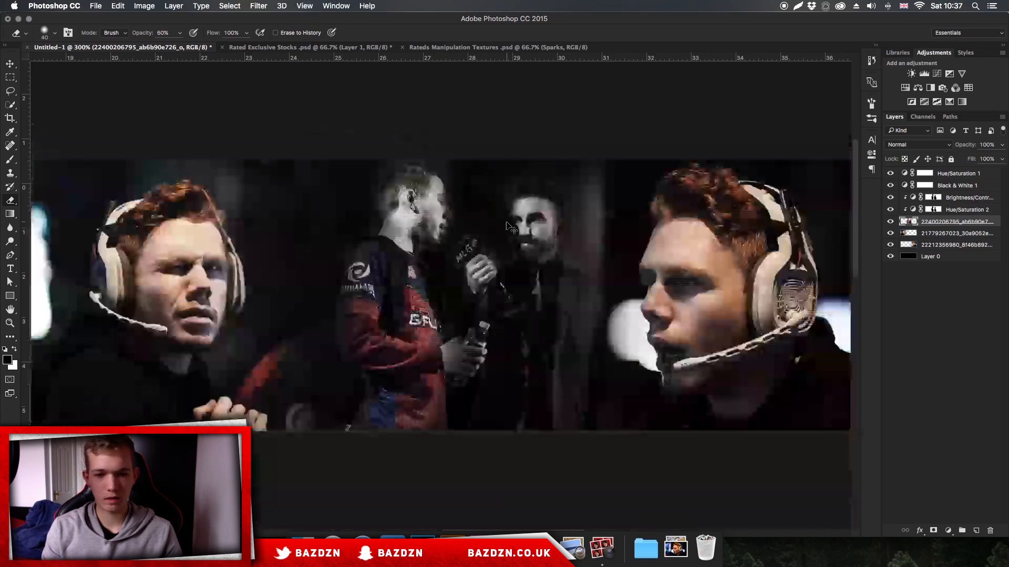
{"action": "key", "text": "super+plus"}
{"action": "key", "text": "super+plus"}
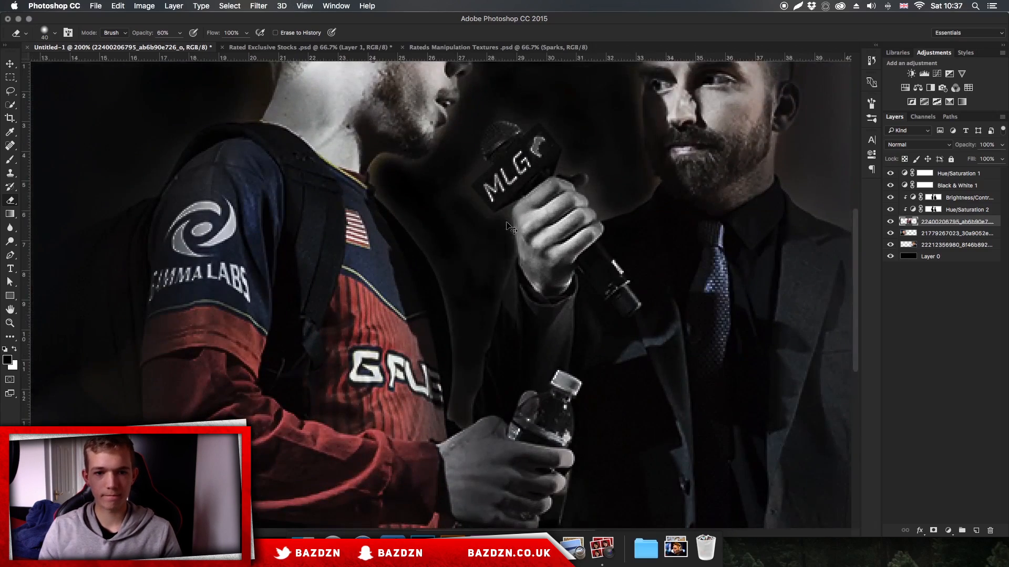
{"action": "left_click_drag", "start_coordinate": [432, 211], "coordinate": [400, 189]}
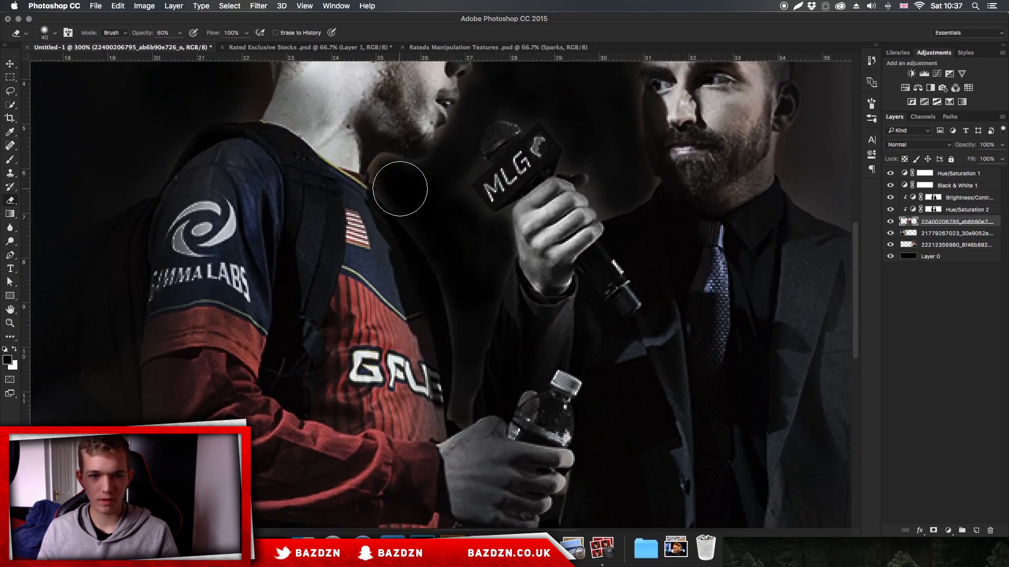
- Erase the leftover backdrop between the jersey and the interviewer's sleeve above the bottle with a 25 px tip
{"action": "key", "text": "super+plus"}
{"action": "scroll", "coordinate": [478, 250], "scroll_direction": "down", "scroll_amount": 1}
{"action": "key", "text": "bracketleft"}
{"action": "key", "text": "bracketleft"}
{"action": "key", "text": "bracketleft"}
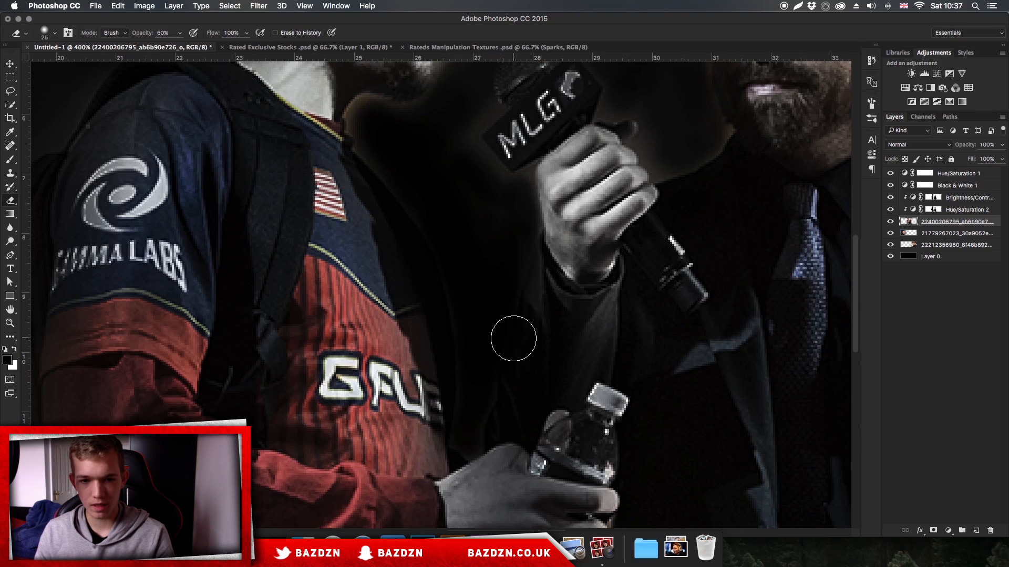
- Erase the remaining halo around the standing player's collar, chin, face profile and front hair with the 25 px Eraser
{"action": "scroll", "coordinate": [513, 337], "scroll_direction": "up", "scroll_amount": 5}
{"action": "scroll", "coordinate": [513, 336], "scroll_direction": "right", "scroll_amount": 5}
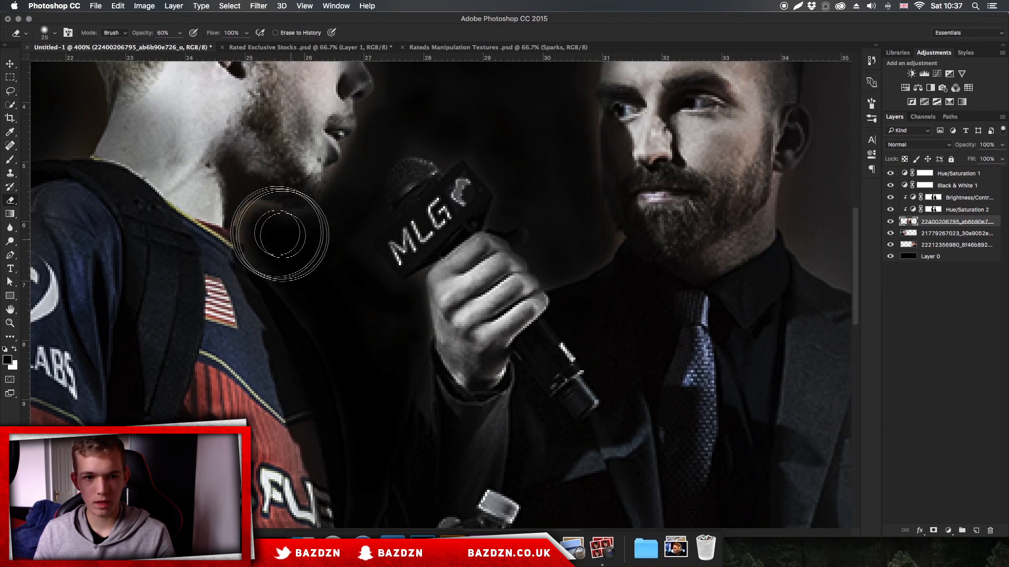
{"action": "scroll", "coordinate": [349, 169], "scroll_direction": "up", "scroll_amount": 4}
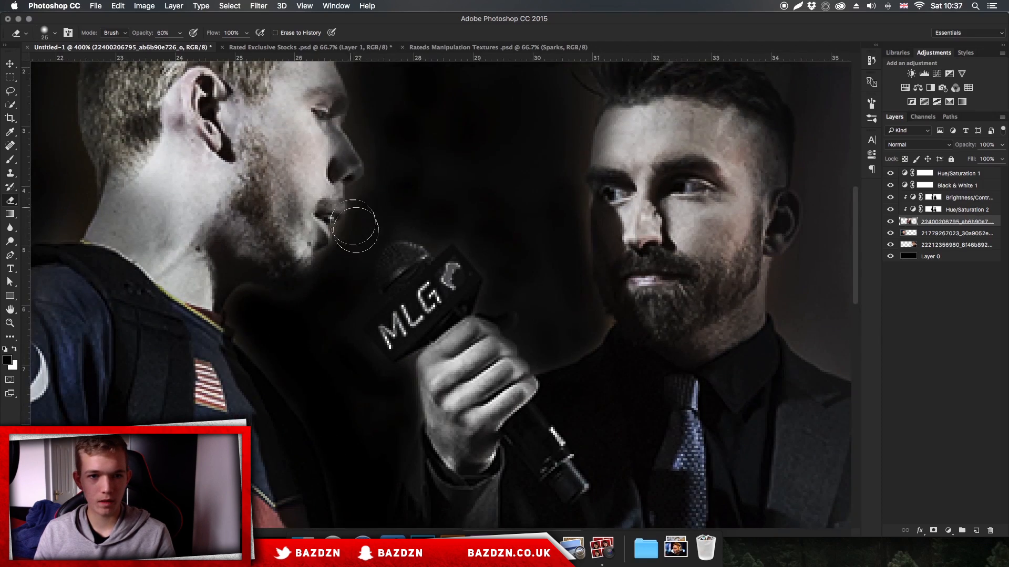
{"action": "scroll", "coordinate": [378, 156], "scroll_direction": "up", "scroll_amount": 5}
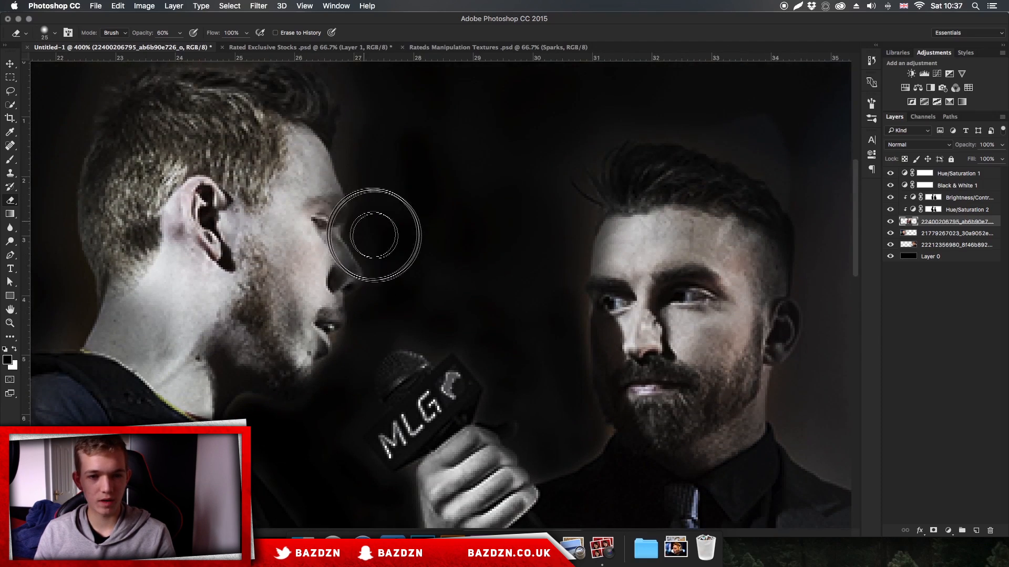
{"action": "scroll", "coordinate": [368, 210], "scroll_direction": "up", "scroll_amount": 7}
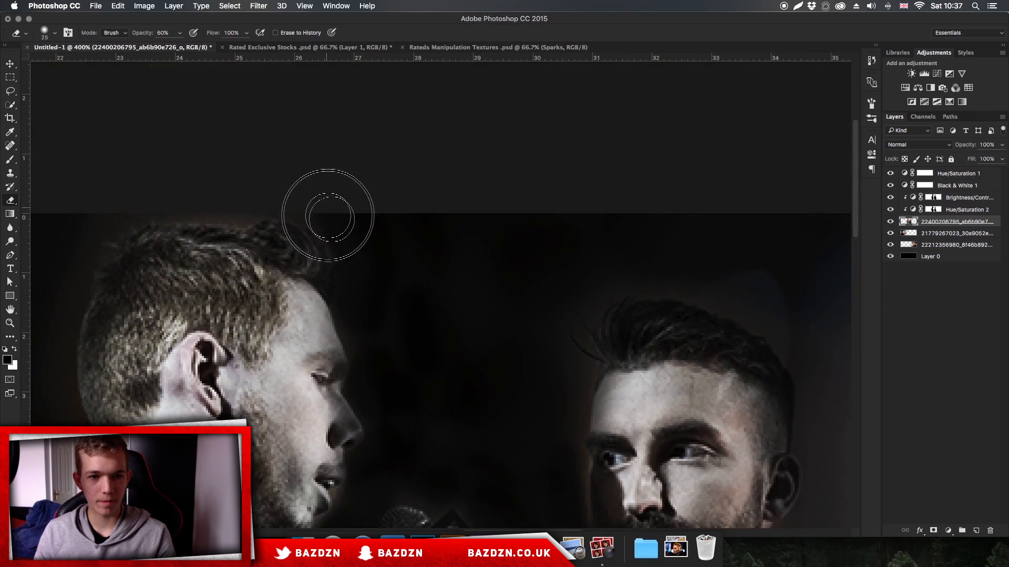
- Erase the halo around the interviewer's hair and shadowed cheek, and check the whole header at 100%
{"action": "scroll", "coordinate": [493, 342], "scroll_direction": "down", "scroll_amount": 5}
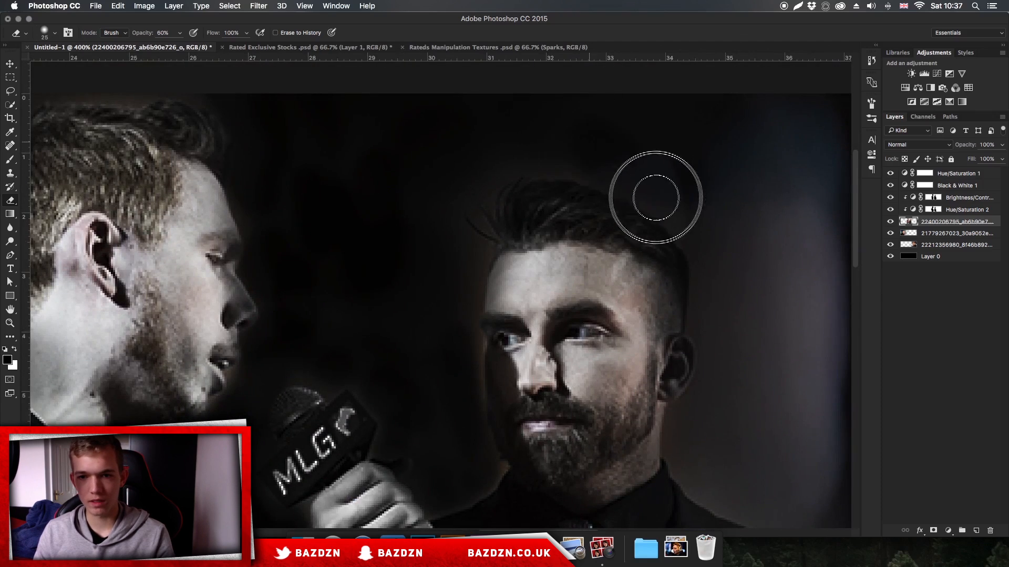
{"action": "mouse_move", "coordinate": [504, 148]}
{"action": "left_mouse_down"}
{"action": "mouse_move", "coordinate": [446, 217]}
{"action": "mouse_move", "coordinate": [429, 337]}
{"action": "mouse_move", "coordinate": [464, 282]}
{"action": "mouse_move", "coordinate": [461, 335]}
{"action": "mouse_move", "coordinate": [461, 205]}
{"action": "mouse_move", "coordinate": [417, 363]}
{"action": "mouse_move", "coordinate": [449, 402]}
{"action": "mouse_move", "coordinate": [459, 344]}
{"action": "left_mouse_up"}
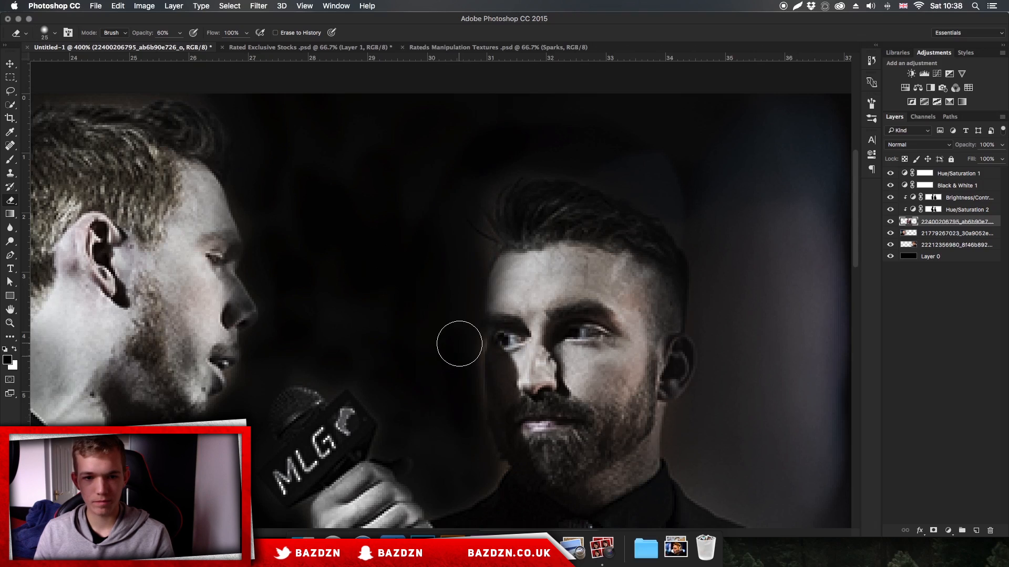
{"action": "key", "text": "super+minus"}
{"action": "key", "text": "super+minus"}
{"action": "key", "text": "super+minus"}
{"action": "key", "text": "super+minus"}
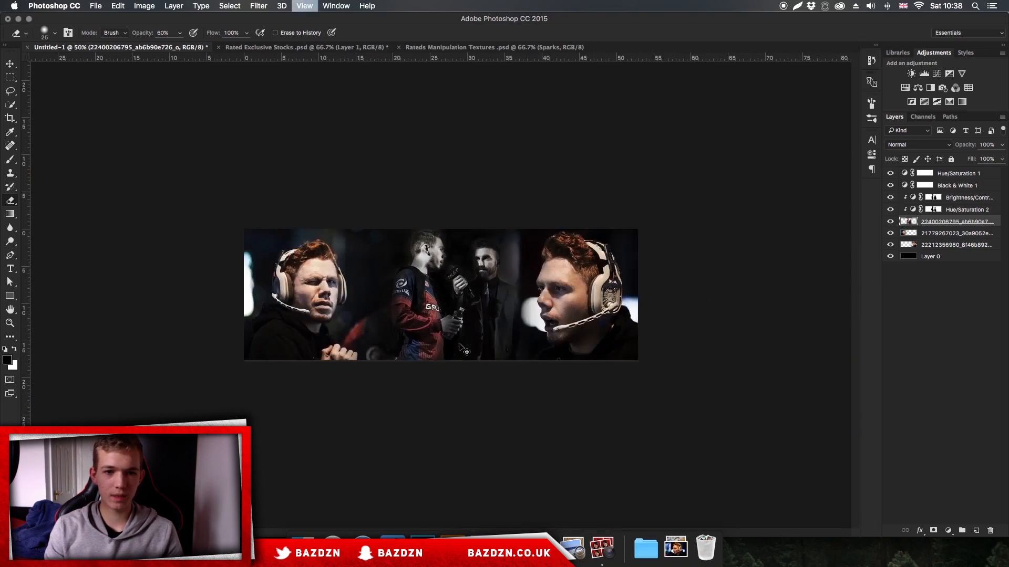
{"action": "key", "text": "super+plus"}
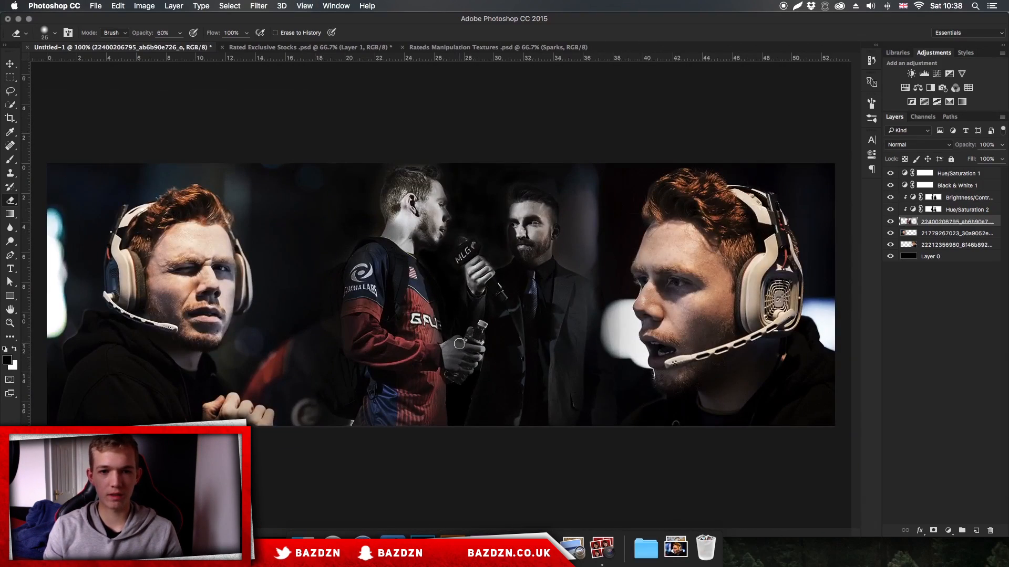
- Add a new layer directly above the clipped Brightness/Contrast adjustment and ready the Brush with white as foreground colour
{"action": "left_click", "coordinate": [954, 200]}
{"action": "key", "text": "x"}
{"action": "left_click", "coordinate": [977, 530]}
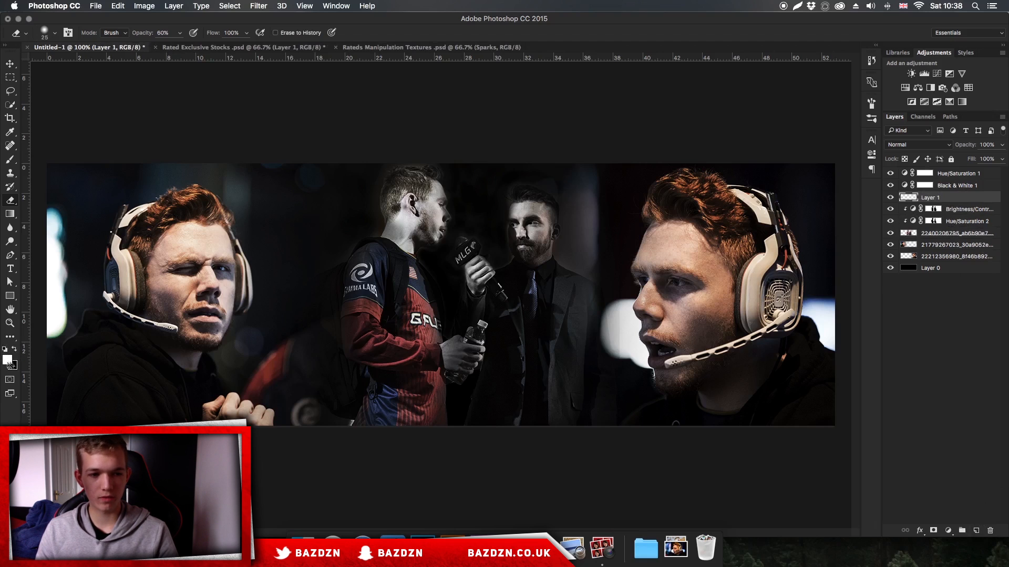
{"action": "key", "text": "b"}
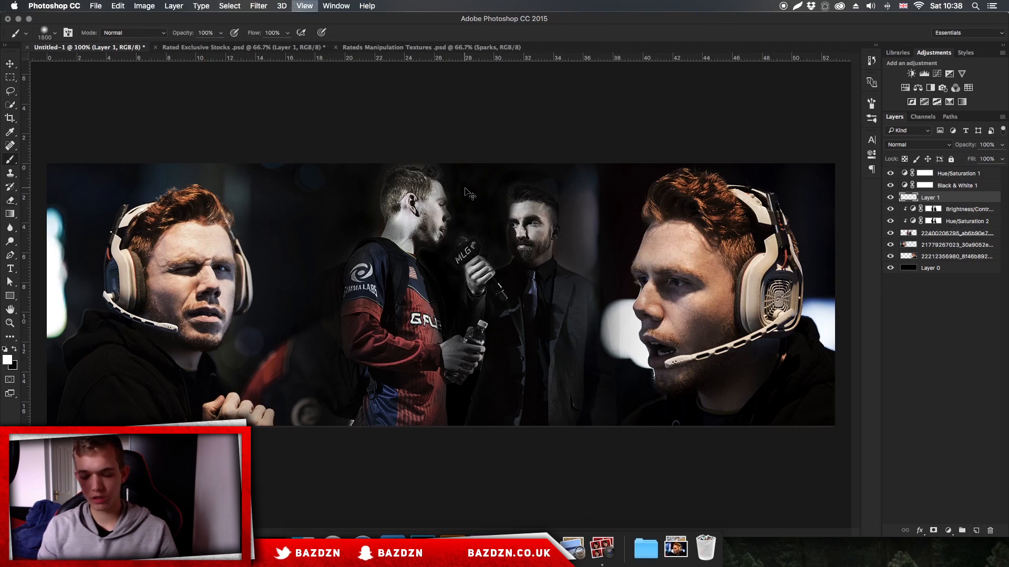
- Paint a soft white light over the two central figures on Layer 1 with the 1500 px brush centred above the canvas
{"action": "key", "text": "super+minus"}
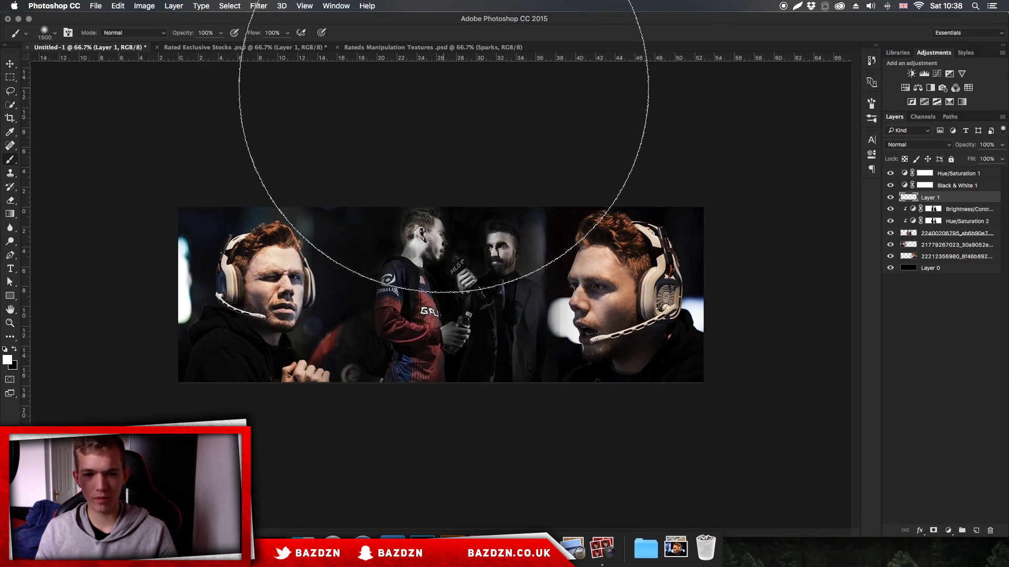
{"action": "left_click", "coordinate": [444, 88]}
{"action": "key", "text": "super+z"}
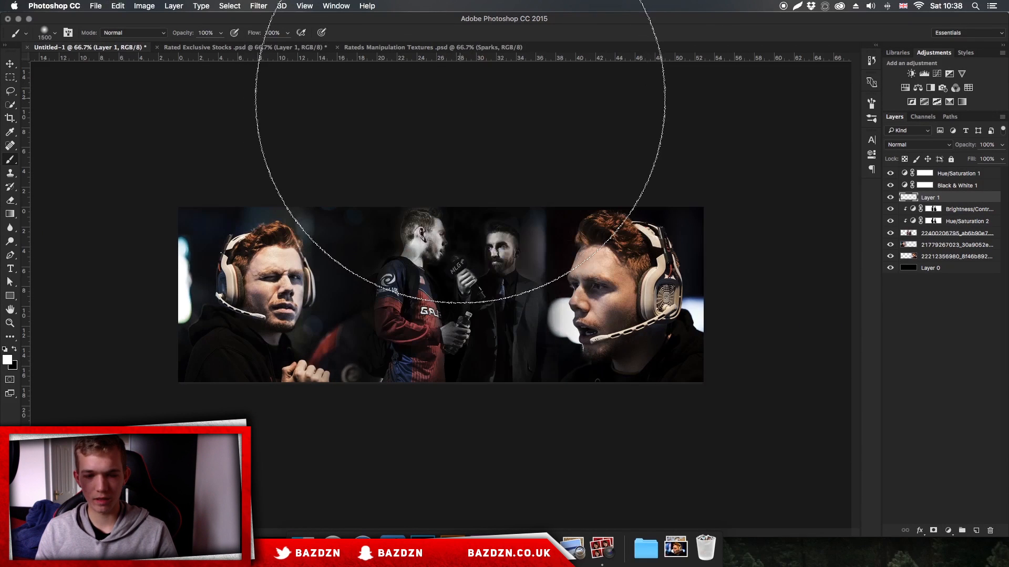
{"action": "left_click", "coordinate": [456, 98]}
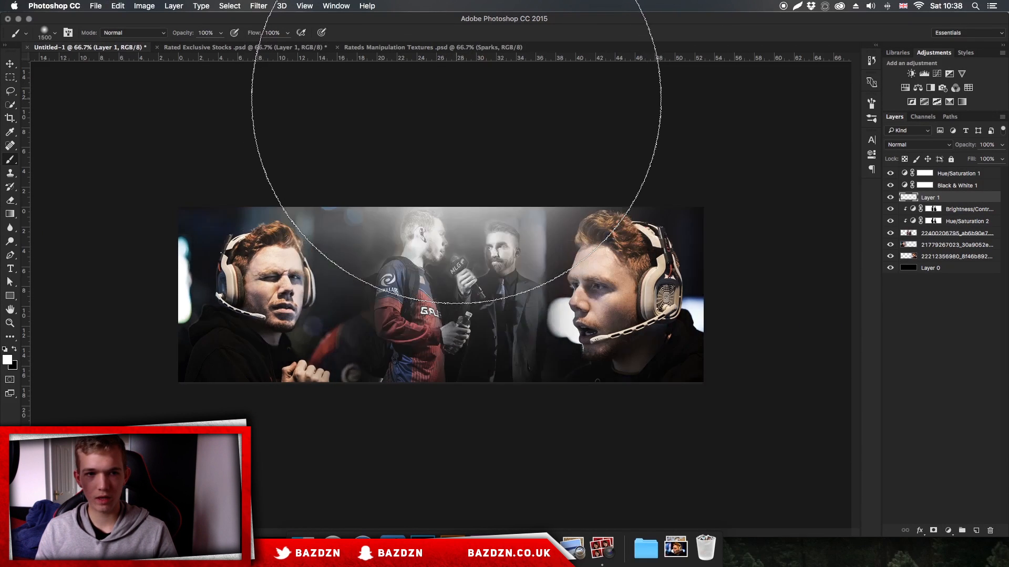
{"action": "right_click", "coordinate": [518, 260]}
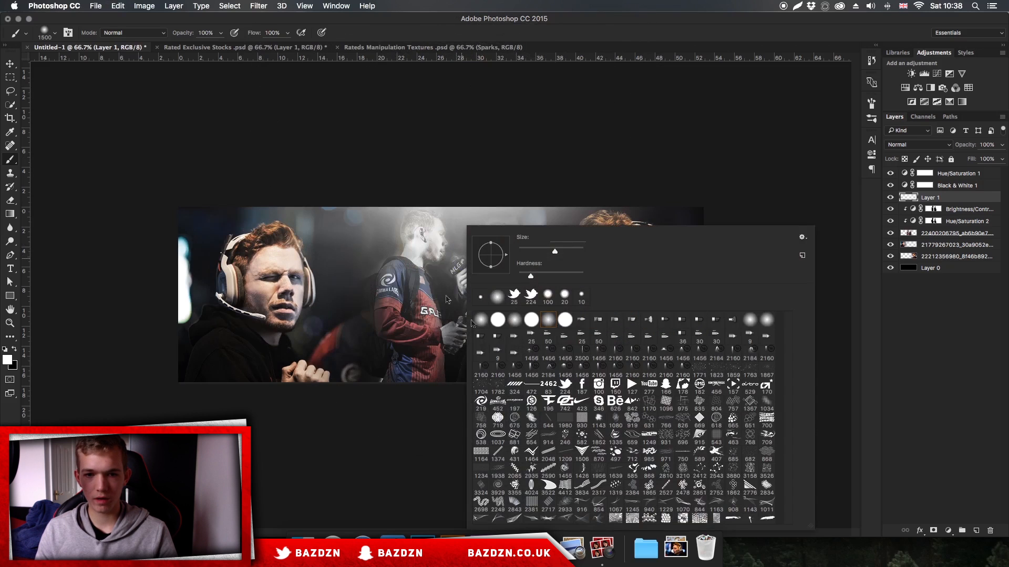
{"action": "left_click", "coordinate": [459, 140]}
{"action": "left_click", "coordinate": [462, 141]}
{"action": "key", "text": "alt+super+z"}
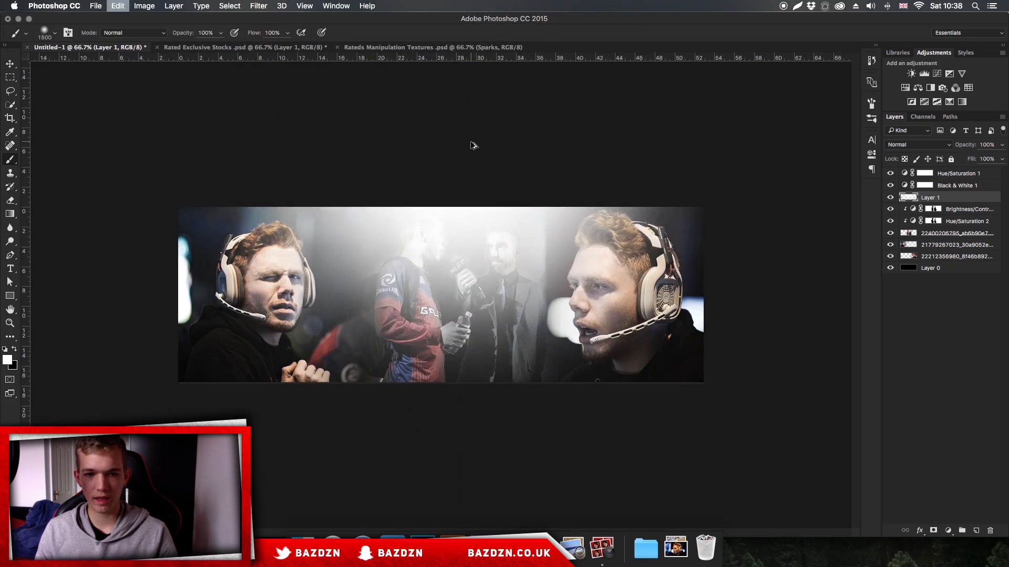
{"action": "key", "text": "alt+super+z"}
{"action": "left_click", "coordinate": [450, 165]}
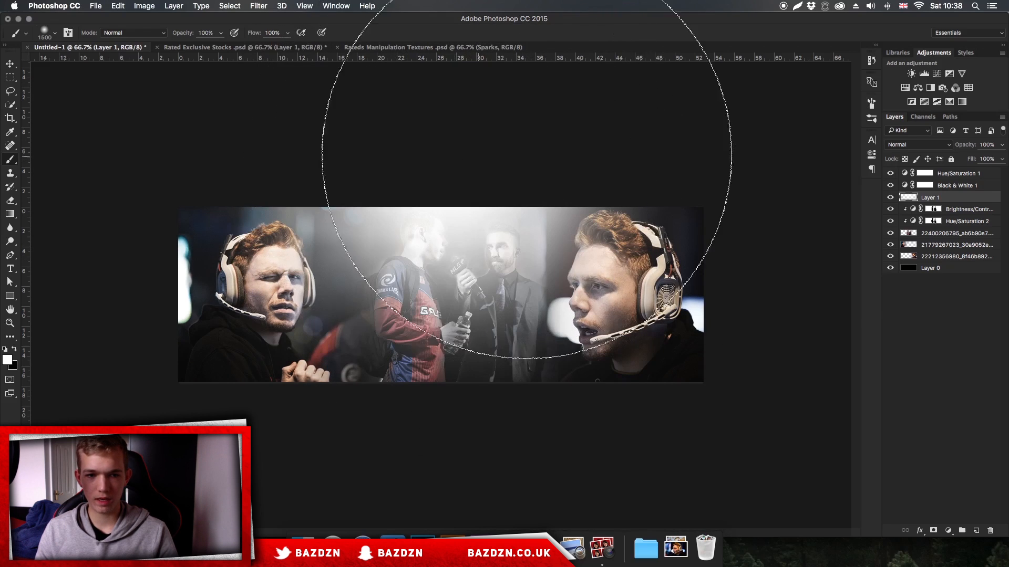
- Keep the painted light layer in Normal blend mode and lower its opacity to 71%
{"action": "left_click", "coordinate": [922, 145]}
{"action": "left_click", "coordinate": [899, 258]}
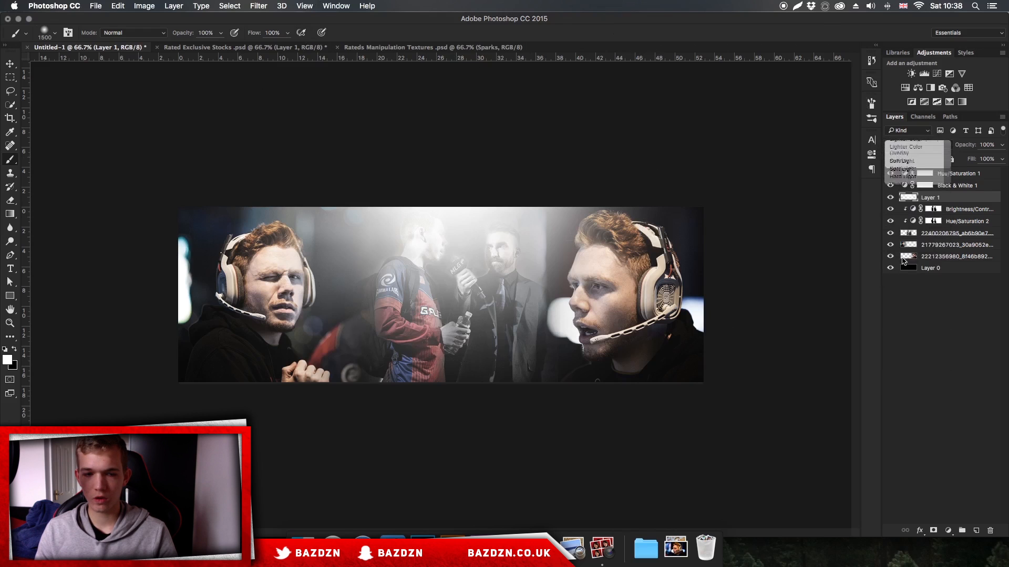
{"action": "key", "text": "super+1"}
{"action": "key", "text": "super+z"}
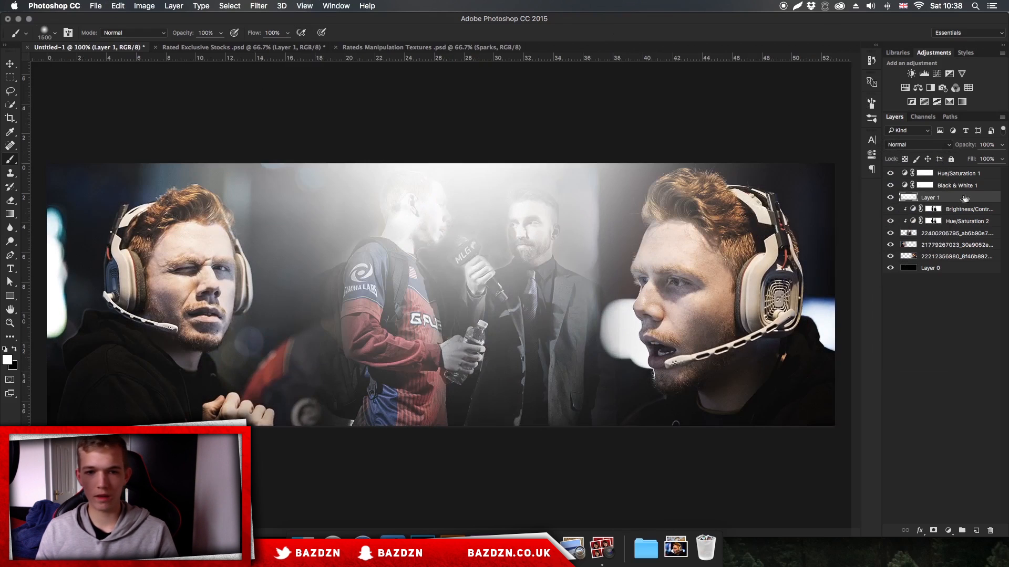
{"action": "left_click_drag", "start_coordinate": [977, 162], "coordinate": [987, 159]}
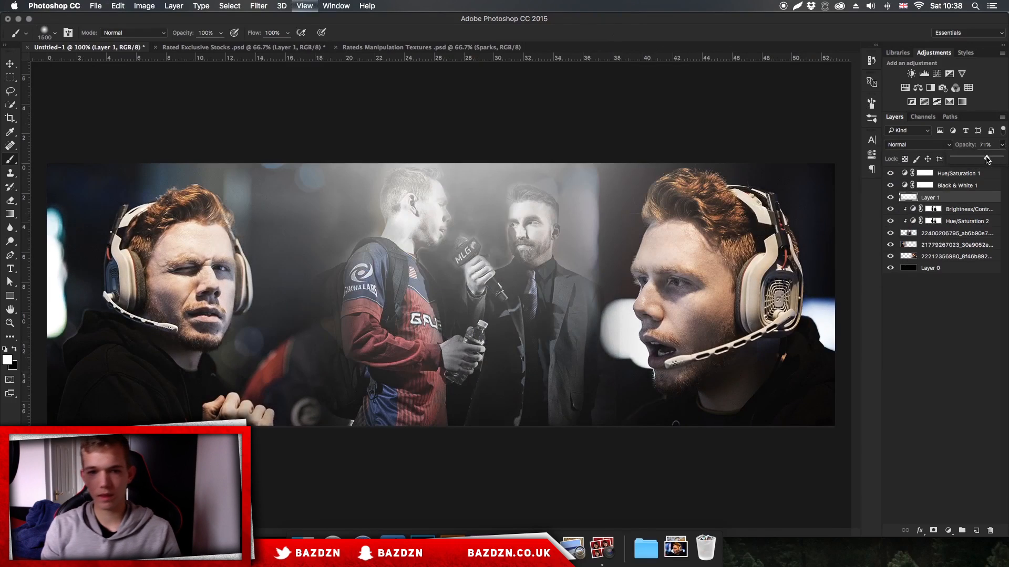
{"action": "key", "text": "super+minus"}
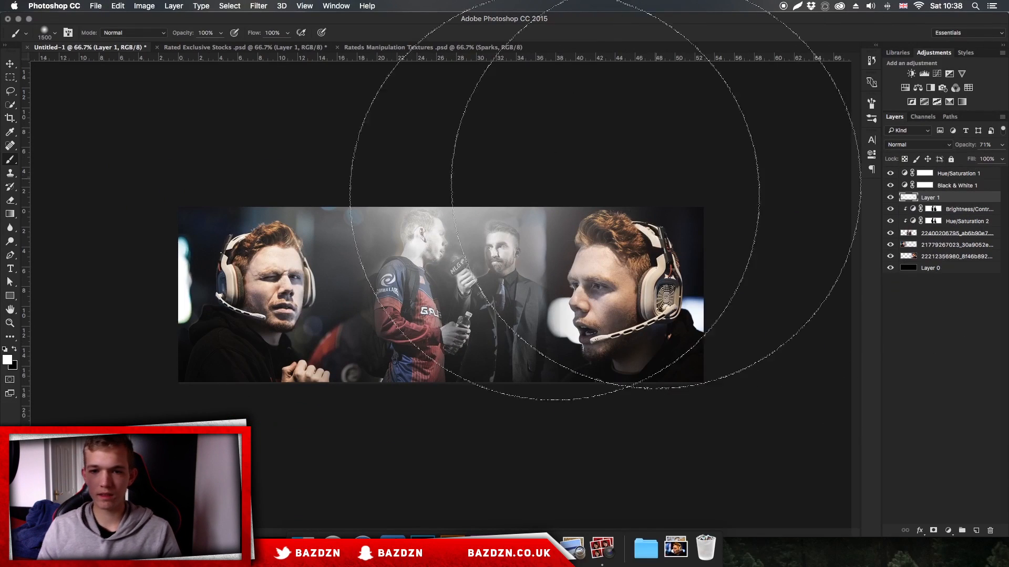
{"action": "mouse_move", "coordinate": [953, 202]}
{"action": "left_mouse_down"}
{"action": "mouse_move", "coordinate": [954, 173]}
{"action": "mouse_move", "coordinate": [947, 202]}
{"action": "left_mouse_up"}
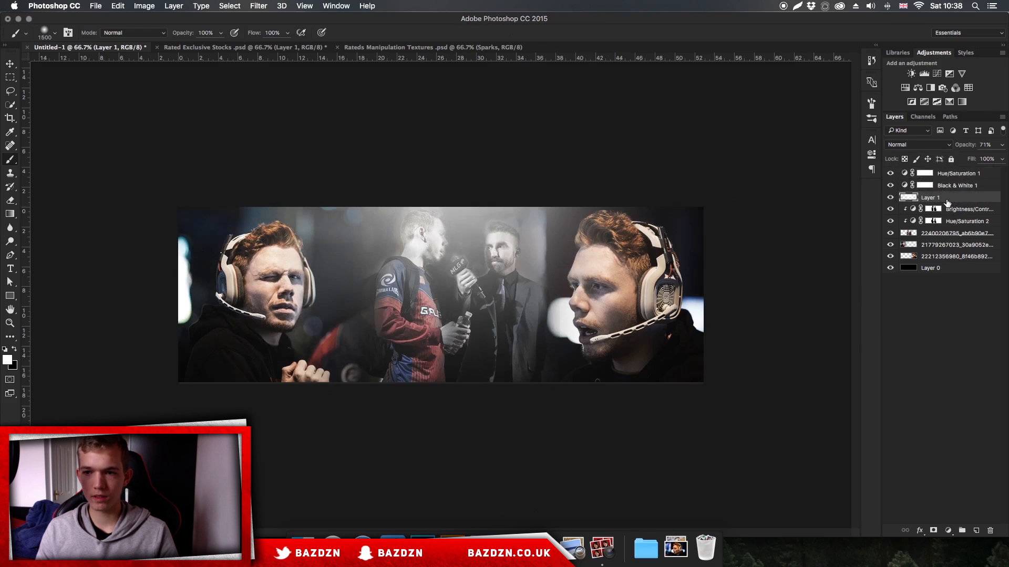
- Add a Brightness/Contrast adjustment above all layers, raising the contrast to 66 and strongly lowering the brightness
{"action": "left_click", "coordinate": [952, 174]}
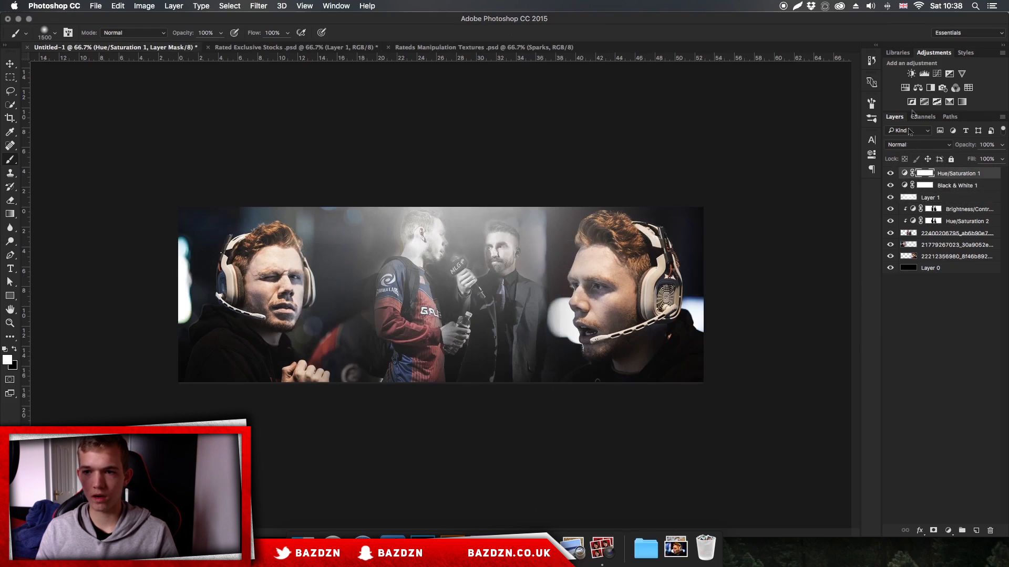
{"action": "left_click", "coordinate": [912, 74]}
{"action": "left_click_drag", "start_coordinate": [796, 190], "coordinate": [829, 211]}
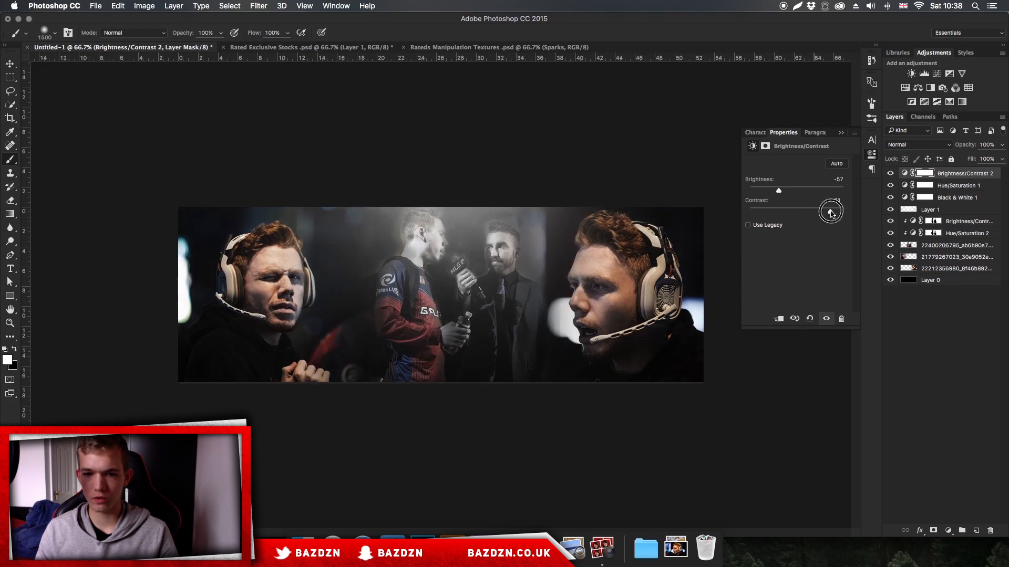
{"action": "key", "text": "super+plus"}
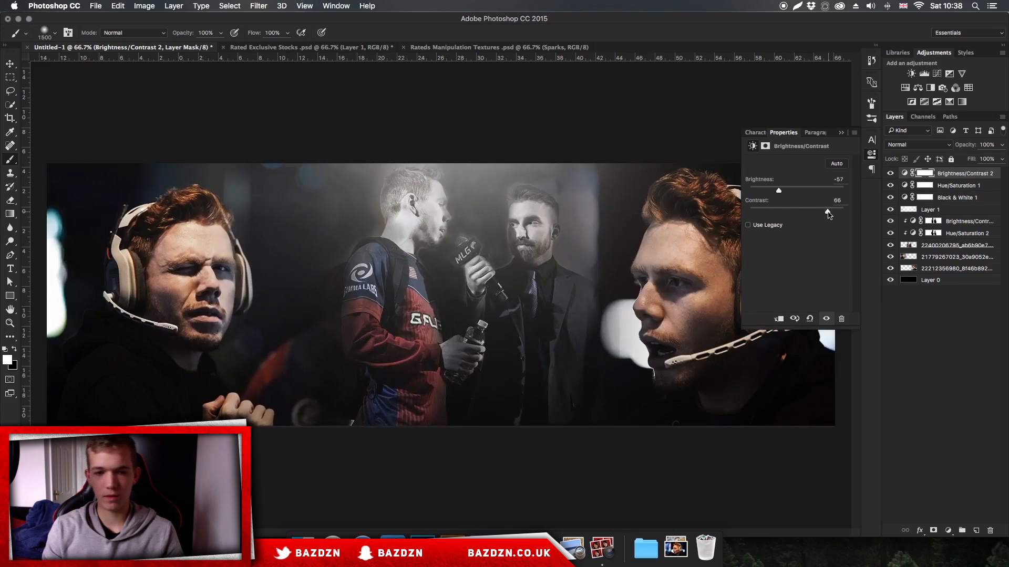
{"action": "mouse_move", "coordinate": [778, 190]}
{"action": "left_mouse_down"}
{"action": "mouse_move", "coordinate": [794, 190]}
{"action": "mouse_move", "coordinate": [746, 195]}
{"action": "mouse_move", "coordinate": [791, 191]}
{"action": "mouse_move", "coordinate": [764, 195]}
{"action": "left_mouse_up"}
{"action": "left_click", "coordinate": [840, 135]}
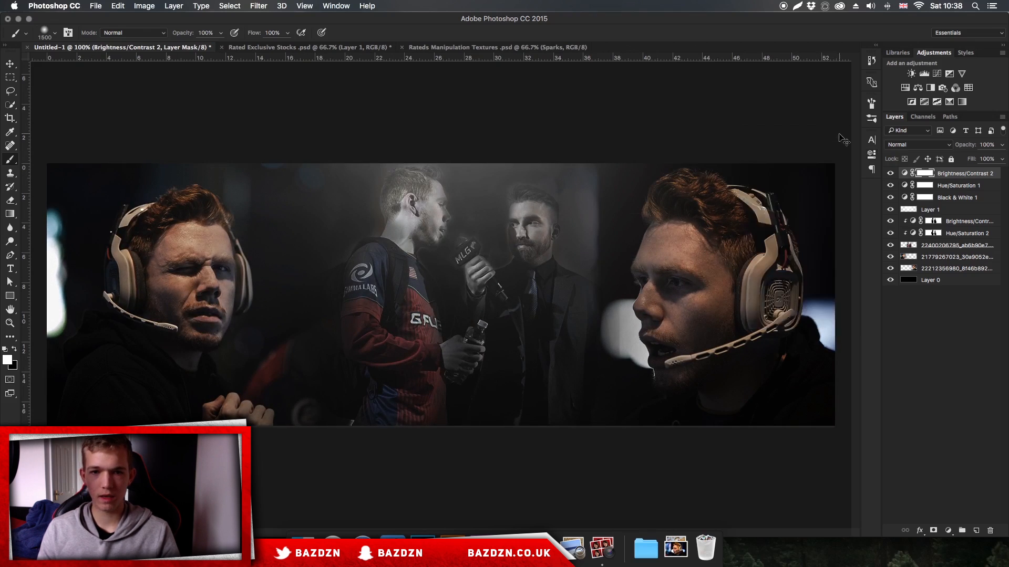
- Lower the saturation of the Hue/Saturation 1 adjustment to about -77
{"action": "key", "text": "super+minus"}
{"action": "key", "text": "super+minus"}
{"action": "key", "text": "super+plus"}
{"action": "key", "text": "super+plus"}
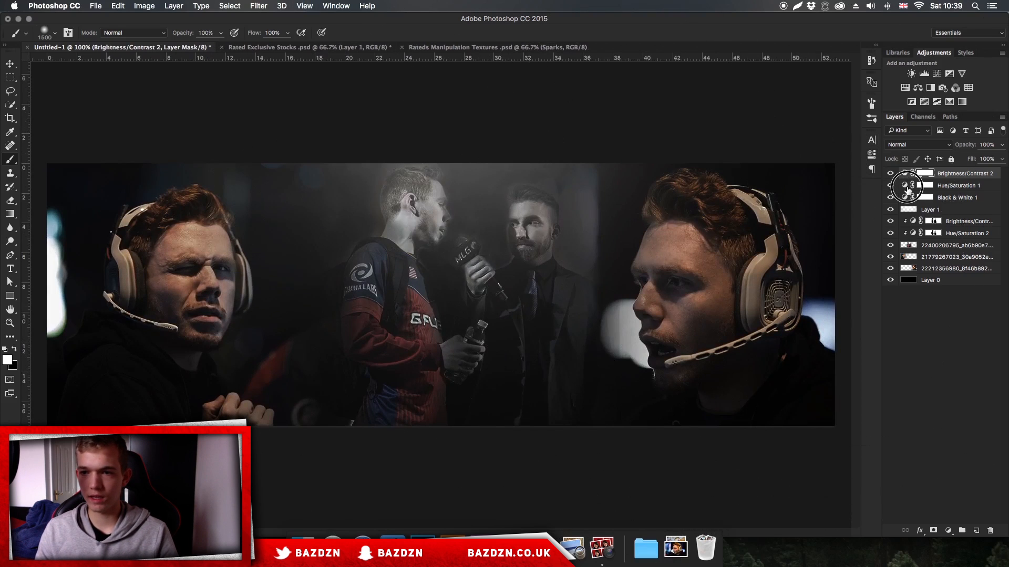
{"action": "left_click", "coordinate": [944, 187]}
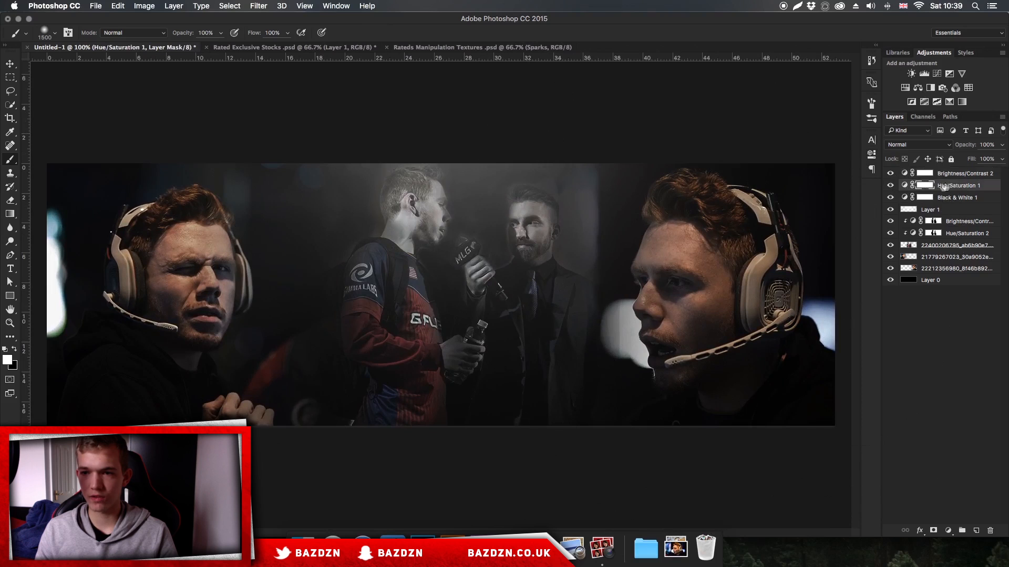
{"action": "double_click", "coordinate": [905, 187]}
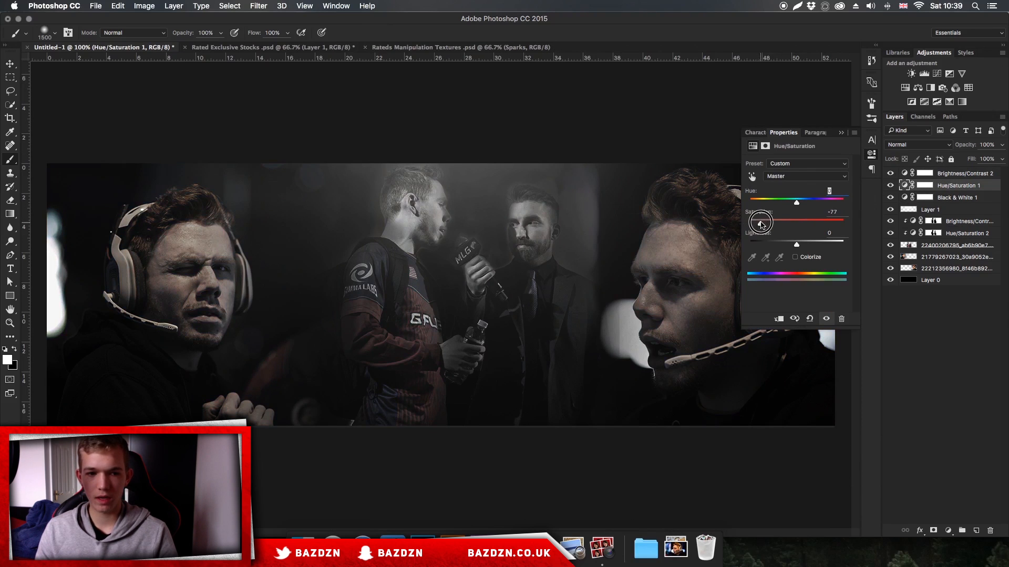
{"action": "left_click", "coordinate": [842, 133]}
- Add a Curves adjustment above all layers and shape an S-curve with a point at input 126, output 150
{"action": "left_click", "coordinate": [964, 174]}
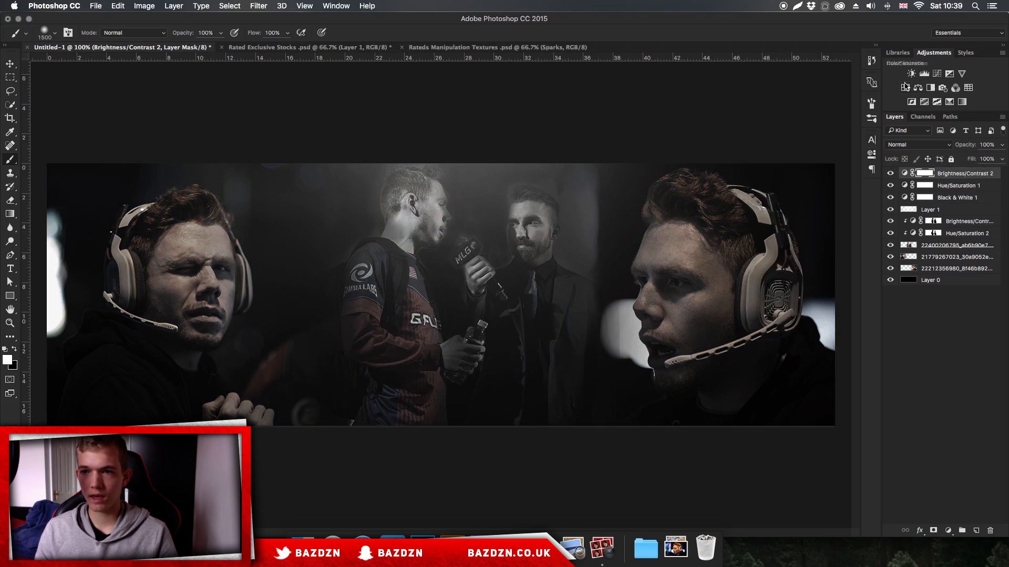
{"action": "left_click", "coordinate": [937, 74]}
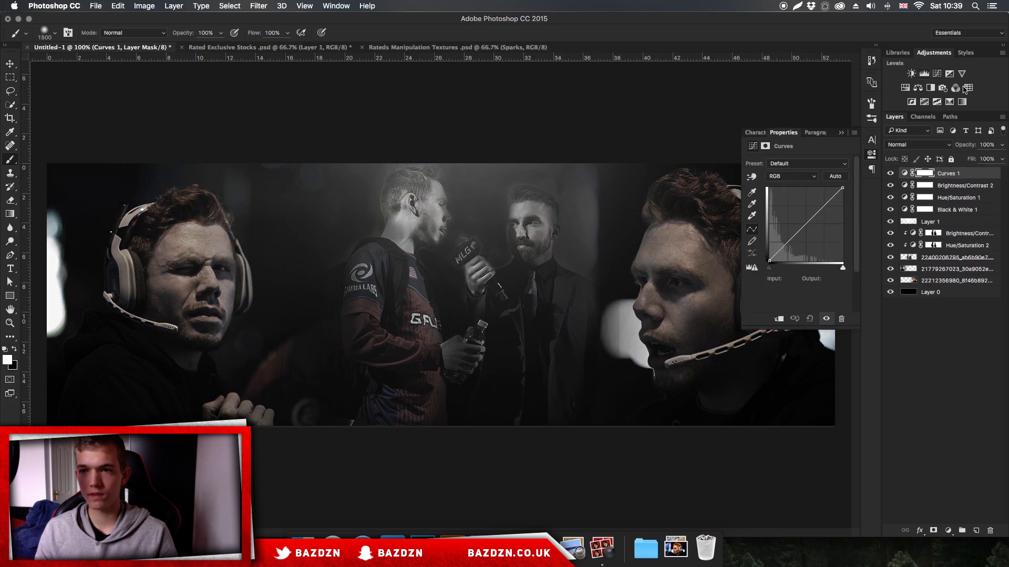
{"action": "left_click_drag", "start_coordinate": [786, 242], "coordinate": [805, 218]}
- Blend the Curves adjustment in Luminosity mode at 34% opacity
{"action": "left_click", "coordinate": [917, 145]}
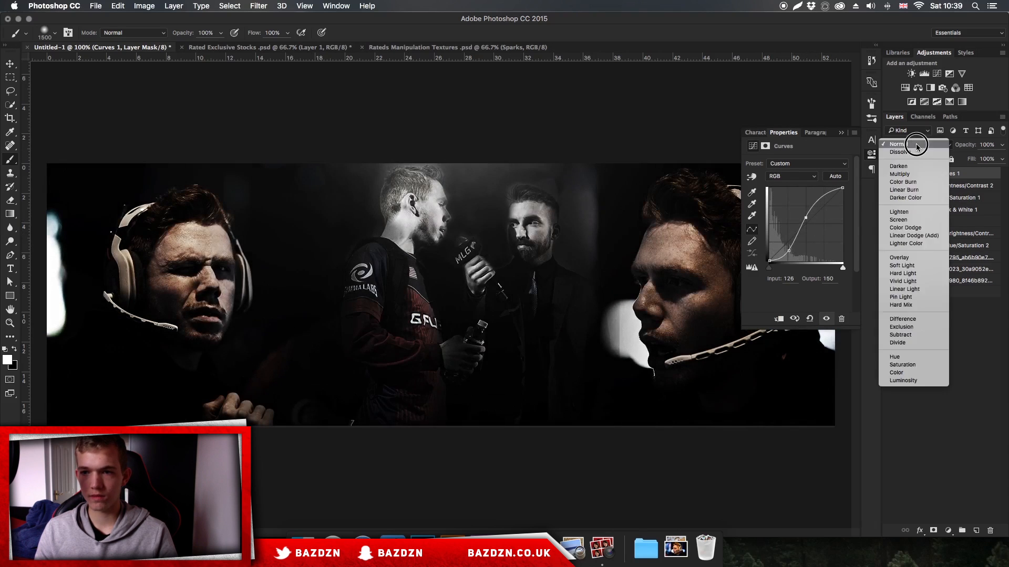
{"action": "left_click", "coordinate": [902, 381]}
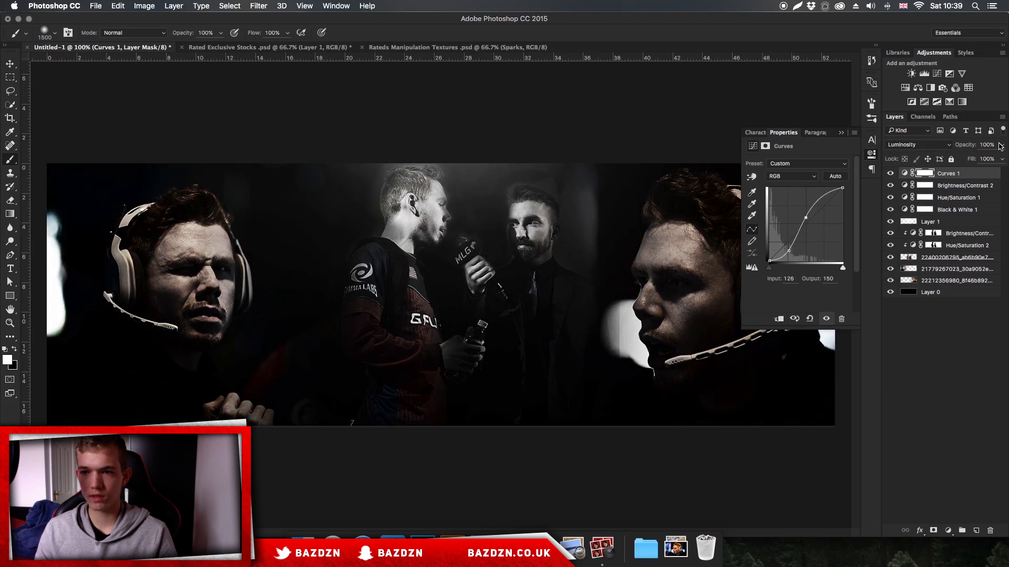
{"action": "left_click_drag", "start_coordinate": [1001, 150], "coordinate": [970, 159]}
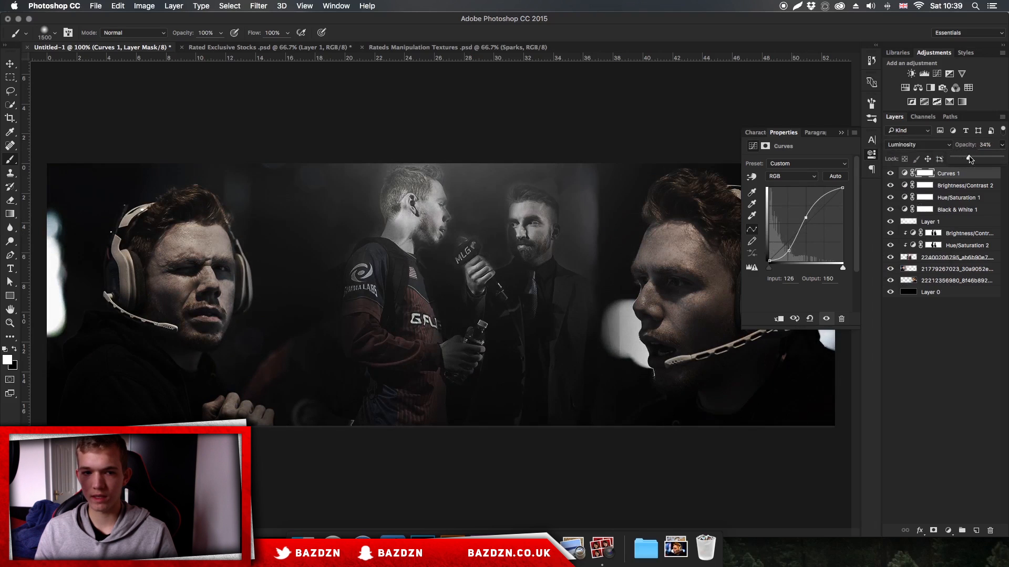
{"action": "left_click", "coordinate": [842, 133]}
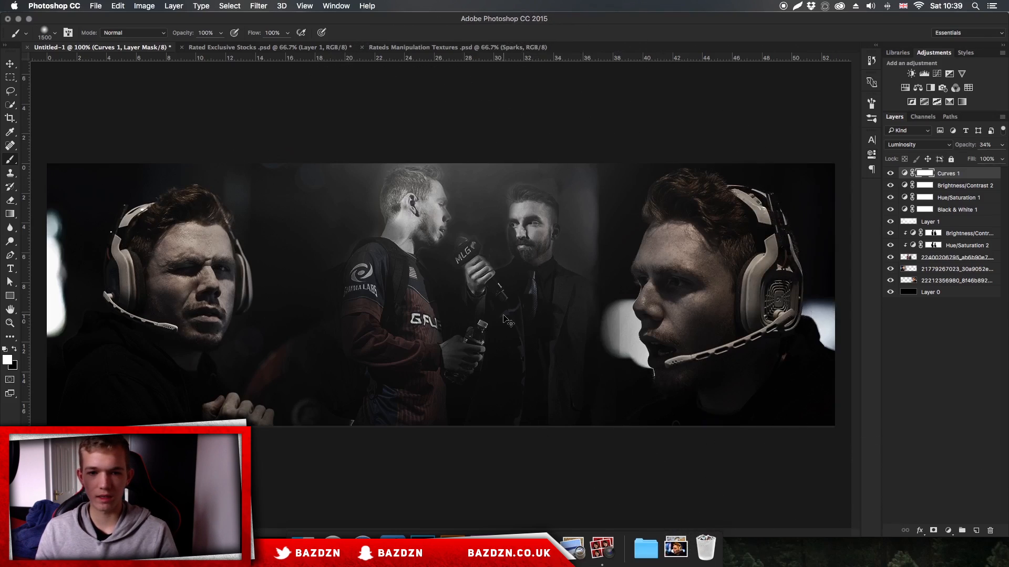
- Compare the whole header at 66.7% and 100%, hiding and restoring the Curves effect by inverting its mask twice
{"action": "key", "text": "super+minus"}
{"action": "key", "text": "super+minus"}
{"action": "key", "text": "super+equal"}
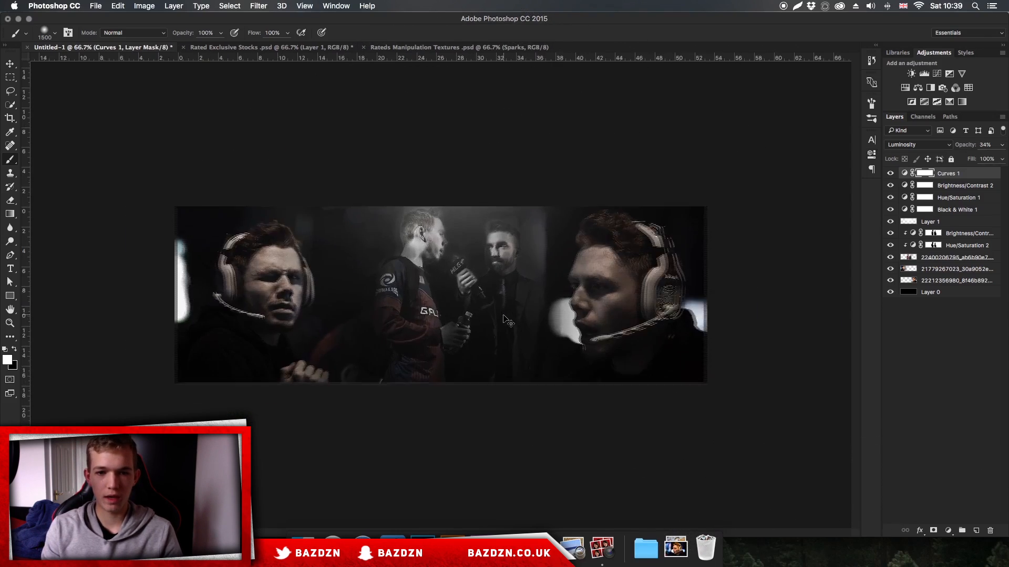
{"action": "key", "text": "super+equal"}
{"action": "key", "text": "super+minus"}
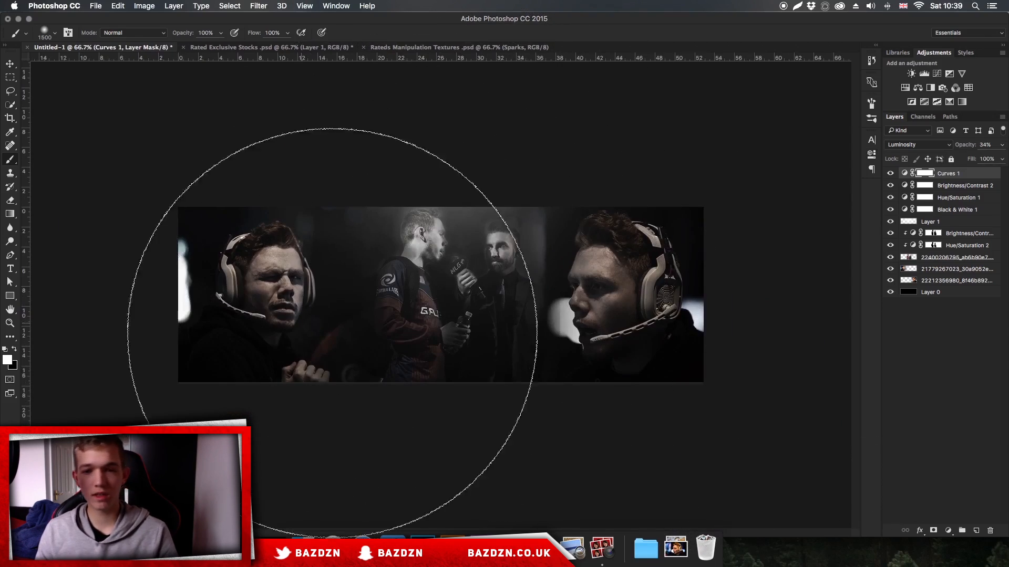
{"action": "key", "text": "super+i"}
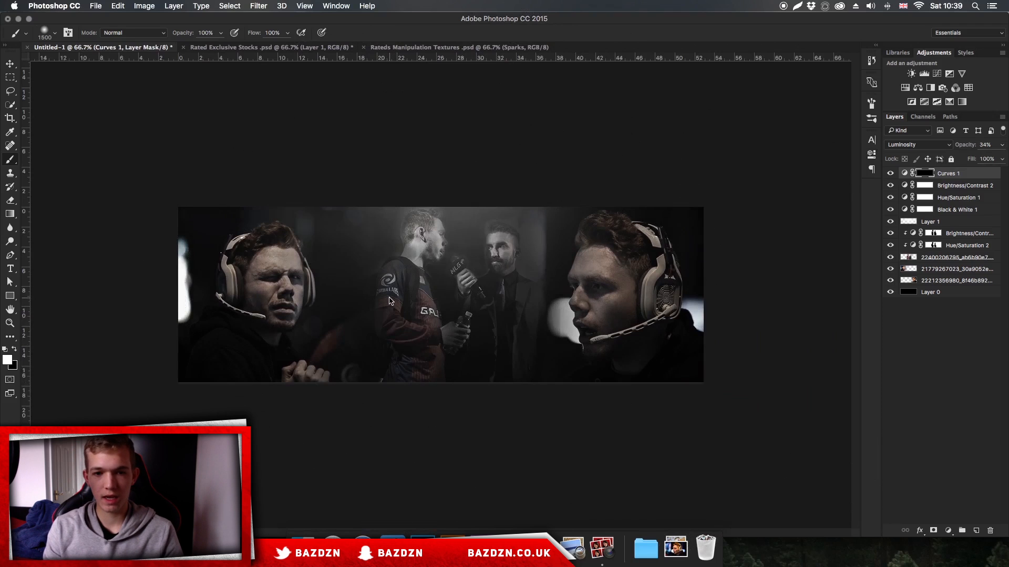
{"action": "key", "text": "super+i"}
{"action": "key", "text": "super+equal"}
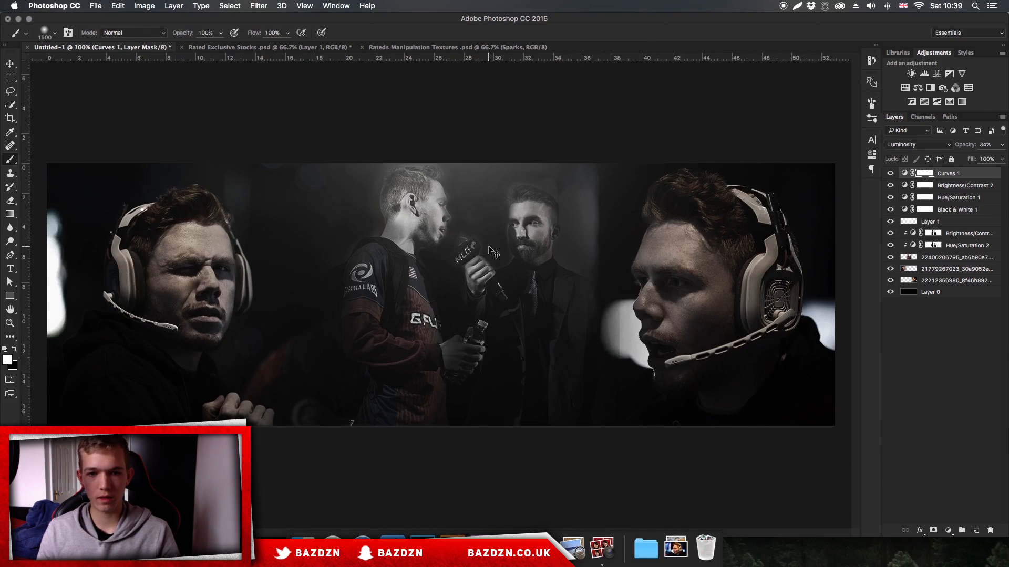
{"action": "key", "text": "super+minus"}
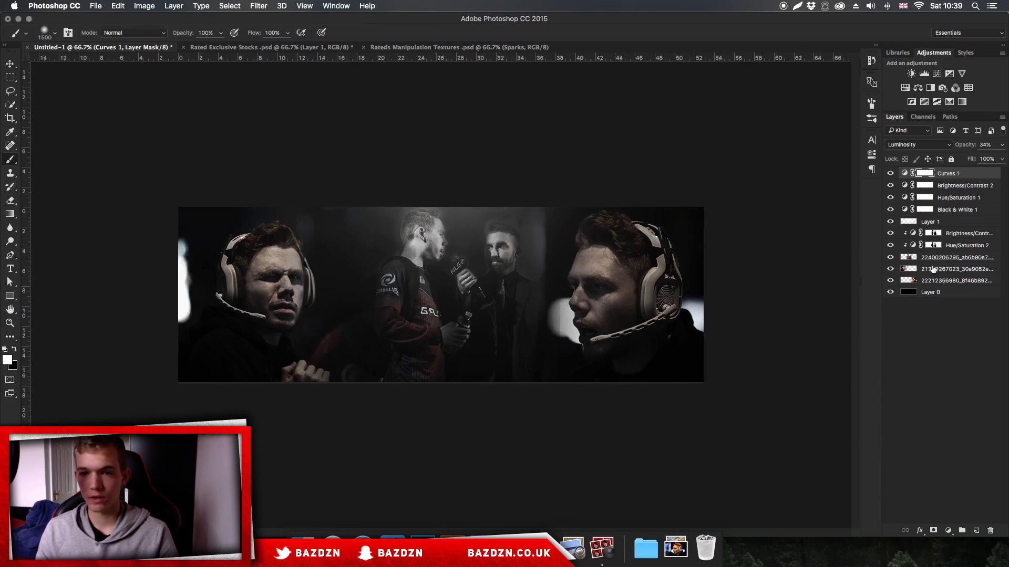
{"action": "key", "text": "super+plus"}
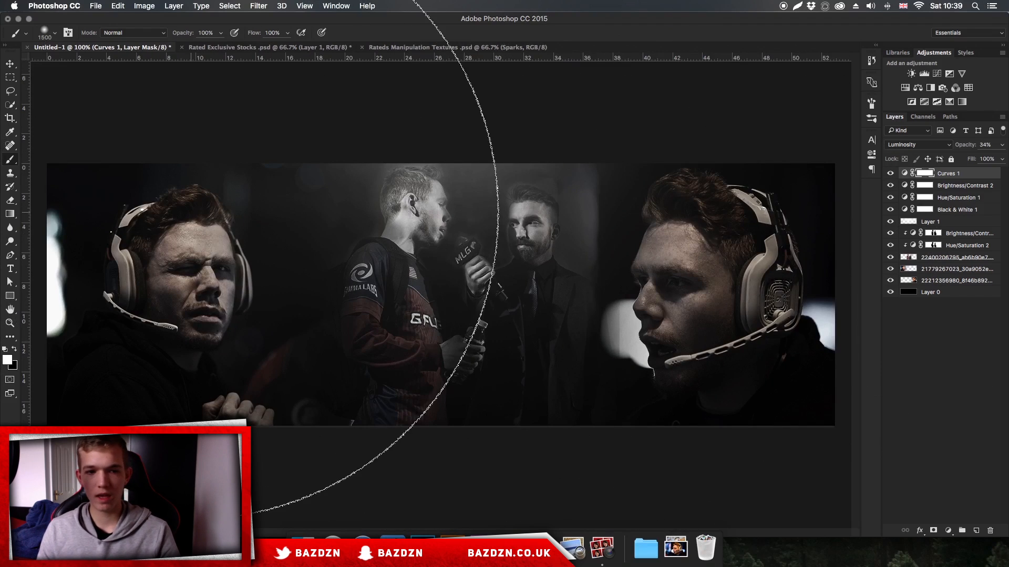
{"action": "key", "text": "super+minus"}
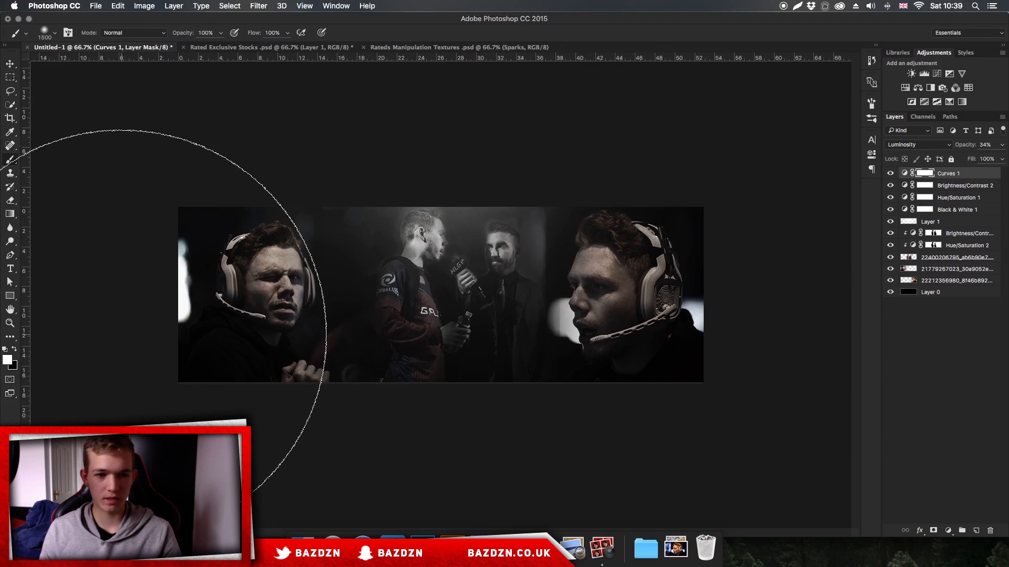
{"action": "key", "text": "super+plus"}
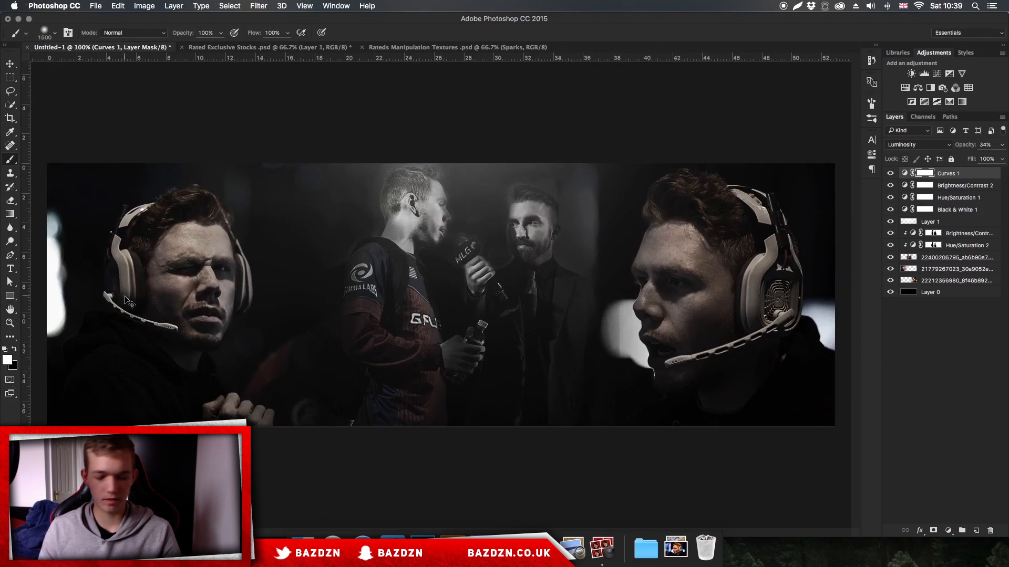
- Select the left player's photo layer after toggling its visibility, and enlarge the Eraser to 175 px
{"action": "key", "text": "super+plus"}
{"action": "scroll", "coordinate": [125, 296], "scroll_direction": "left", "scroll_amount": 20}
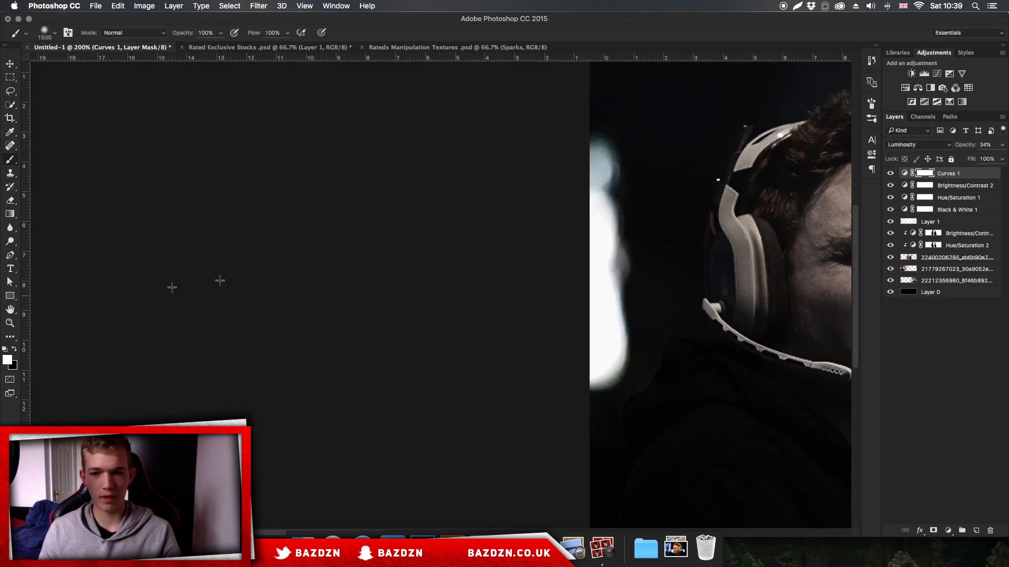
{"action": "scroll", "coordinate": [582, 271], "scroll_direction": "right", "scroll_amount": 8}
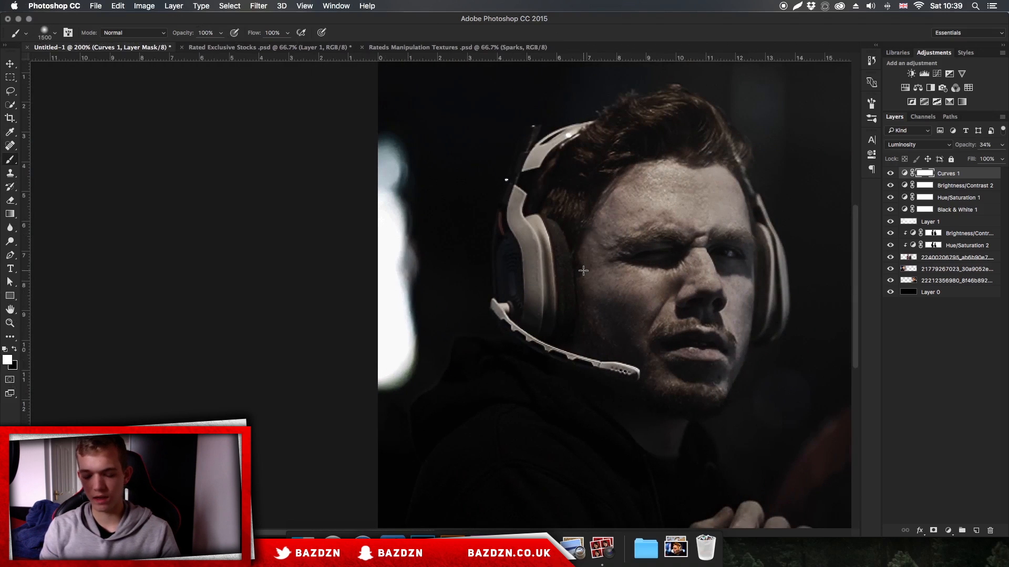
{"action": "left_click", "coordinate": [889, 269]}
{"action": "left_click", "coordinate": [889, 269]}
{"action": "key", "text": "e"}
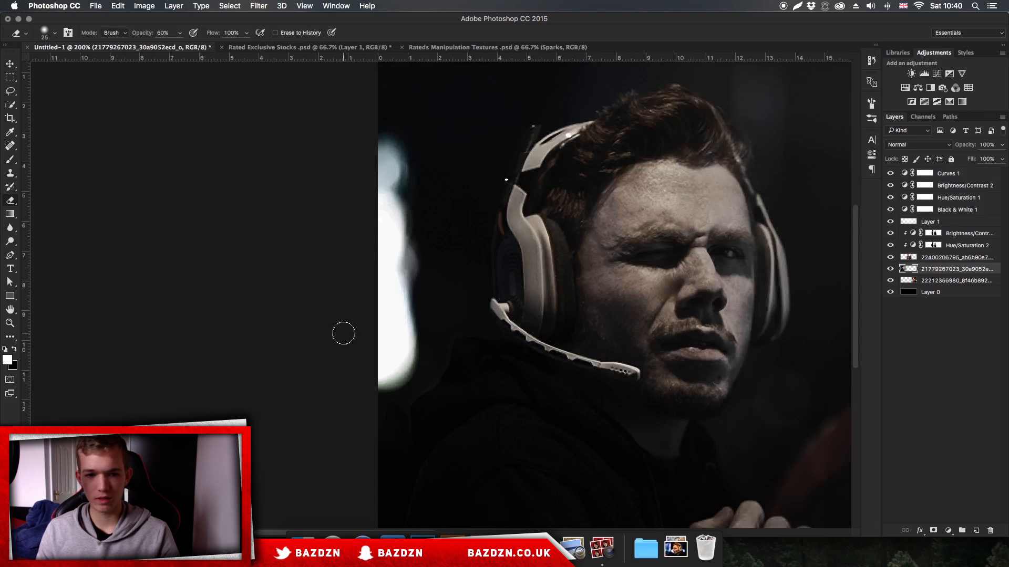
{"action": "left_click", "coordinate": [890, 269]}
{"action": "left_click", "coordinate": [890, 269]}
{"action": "key", "text": "bracketright"}
{"action": "key", "text": "bracketright"}
{"action": "key", "text": "bracketright"}
{"action": "key", "text": "bracketright"}
{"action": "key", "text": "bracketright"}
- Erase the white light patch at the header's left edge beside the left player, using the Eraser at 100% opacity
{"action": "left_click_drag", "start_coordinate": [327, 337], "coordinate": [354, 316]}
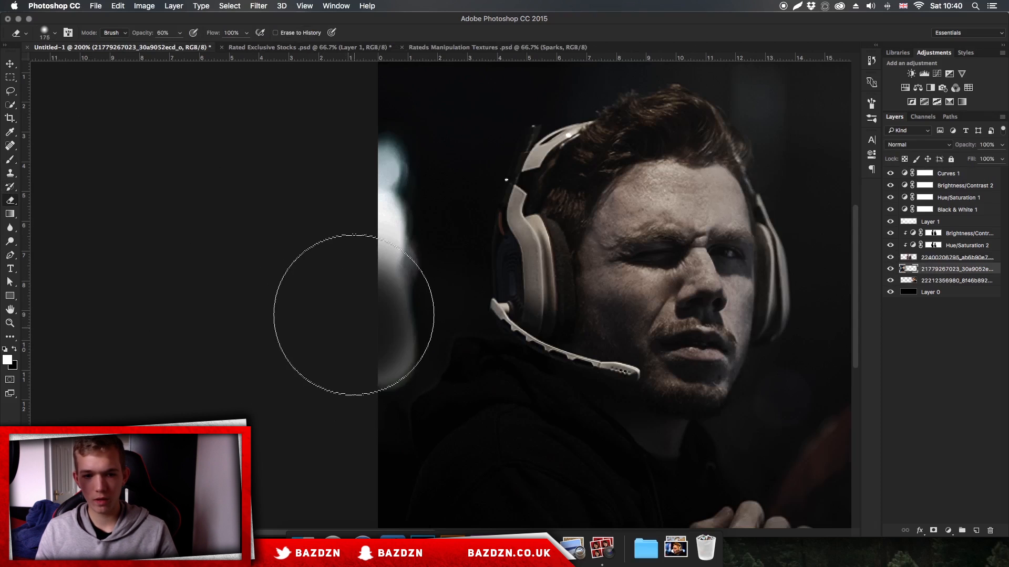
{"action": "key", "text": "super+z"}
{"action": "left_click_drag", "start_coordinate": [181, 46], "coordinate": [202, 46]}
{"action": "mouse_move", "coordinate": [300, 115]}
{"action": "left_mouse_down"}
{"action": "mouse_move", "coordinate": [338, 150]}
{"action": "mouse_move", "coordinate": [340, 321]}
{"action": "mouse_move", "coordinate": [357, 314]}
{"action": "mouse_move", "coordinate": [355, 236]}
{"action": "mouse_move", "coordinate": [361, 326]}
{"action": "left_mouse_up"}
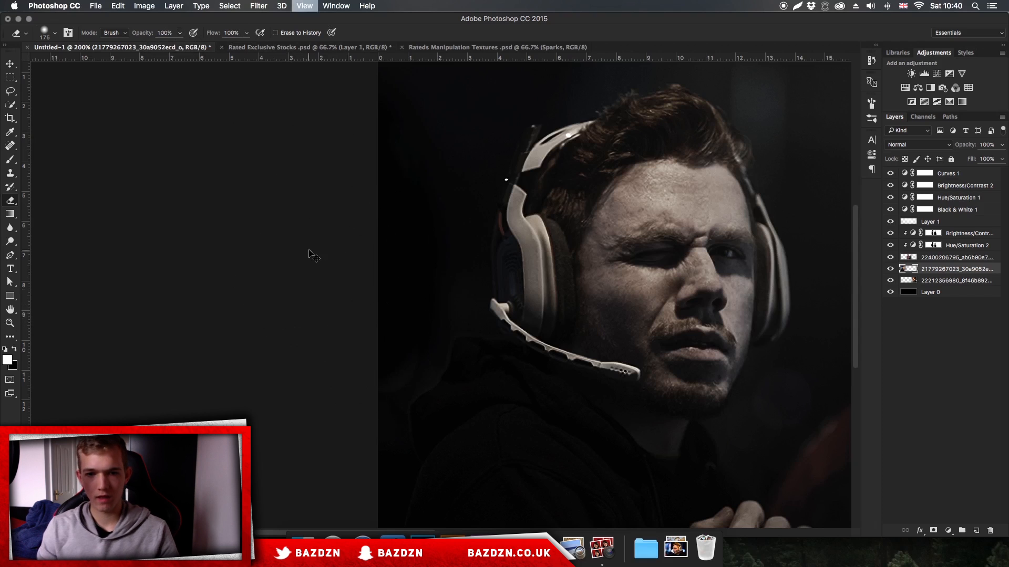
{"action": "key", "text": "super+minus"}
{"action": "key", "text": "super+minus"}
{"action": "key", "text": "super+plus"}
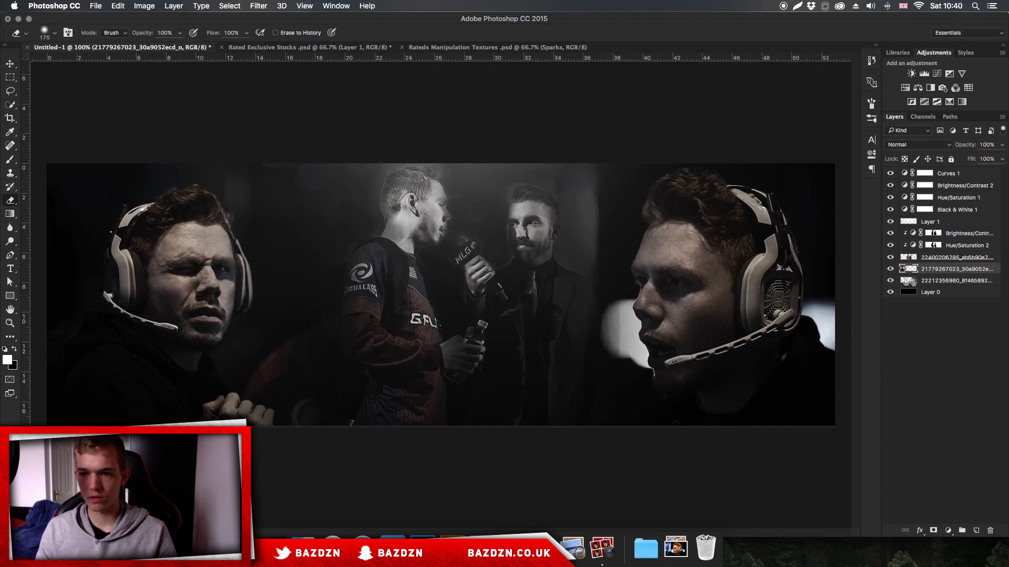
- On the right player's photo layer, erase the white light behind his headset and shoulder, working along the edges with a smaller Eraser
{"action": "key", "text": "alt+bracketright"}
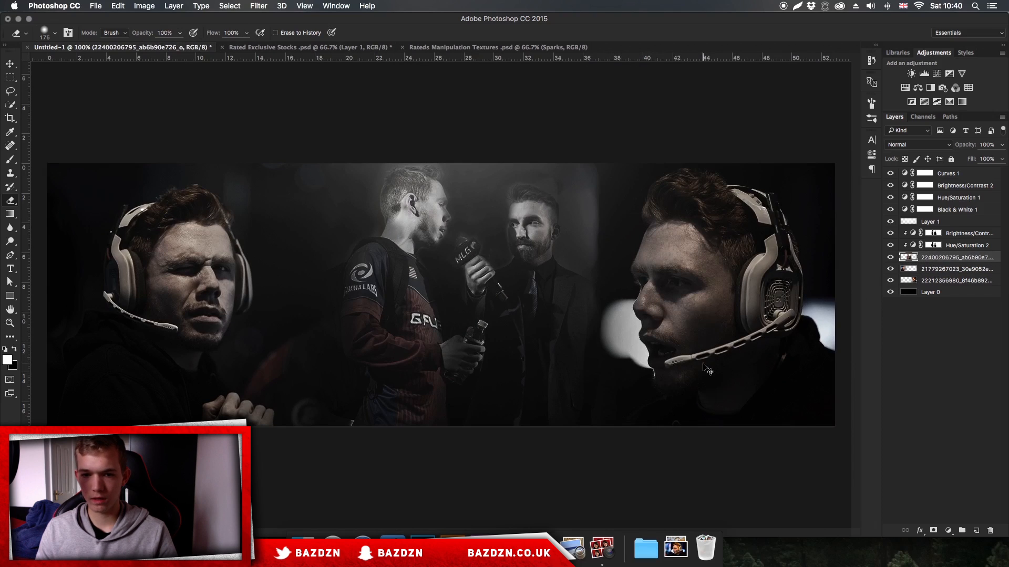
{"action": "key", "text": "super+plus"}
{"action": "scroll", "coordinate": [703, 364], "scroll_direction": "right", "scroll_amount": 12}
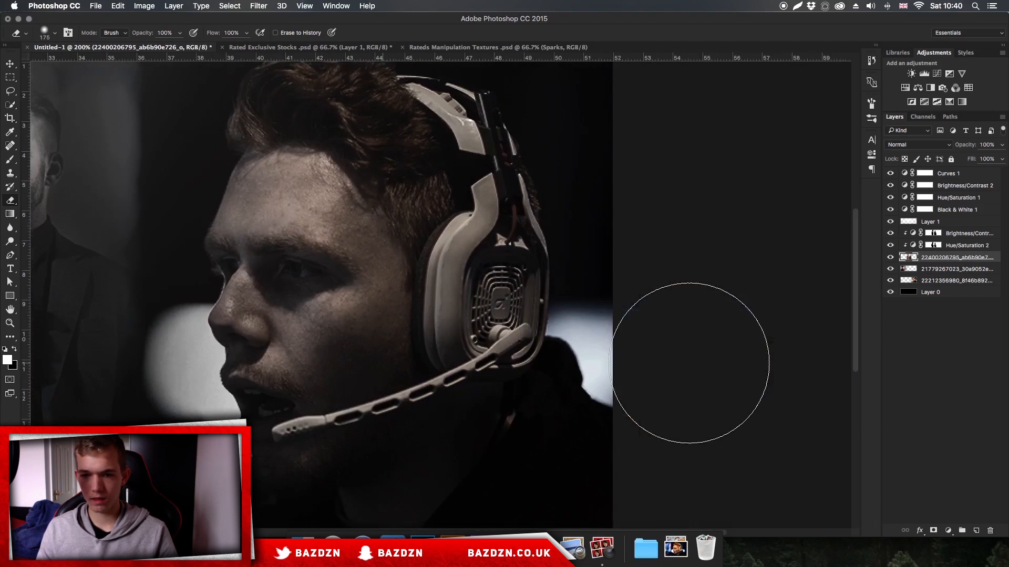
{"action": "left_click", "coordinate": [940, 280]}
{"action": "key", "text": "bracketleft"}
{"action": "key", "text": "bracketleft"}
{"action": "key", "text": "bracketleft"}
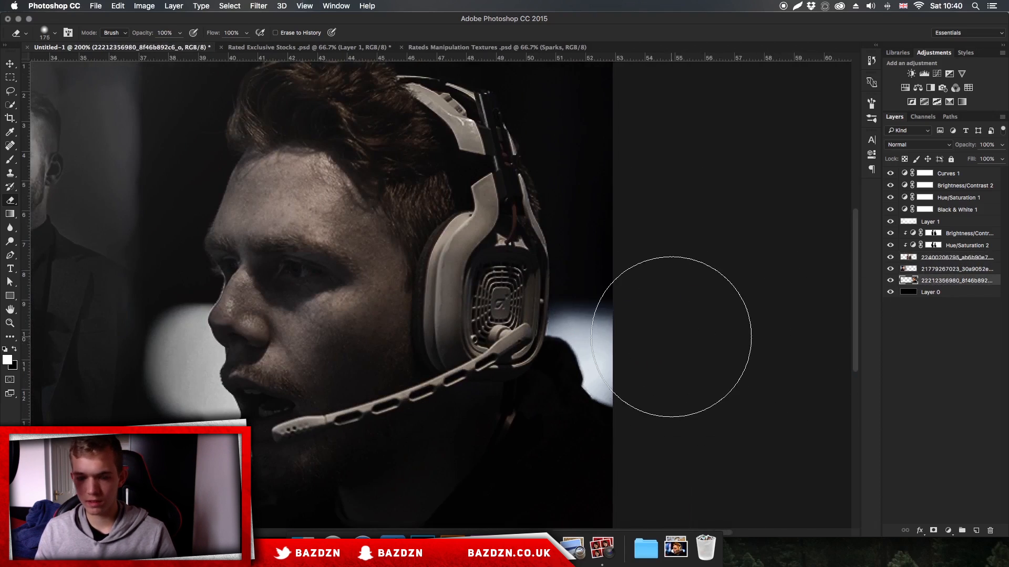
{"action": "key", "text": "bracketleft"}
{"action": "mouse_move", "coordinate": [618, 364]}
{"action": "left_mouse_down"}
{"action": "mouse_move", "coordinate": [603, 375]}
{"action": "mouse_move", "coordinate": [572, 314]}
{"action": "left_mouse_up"}
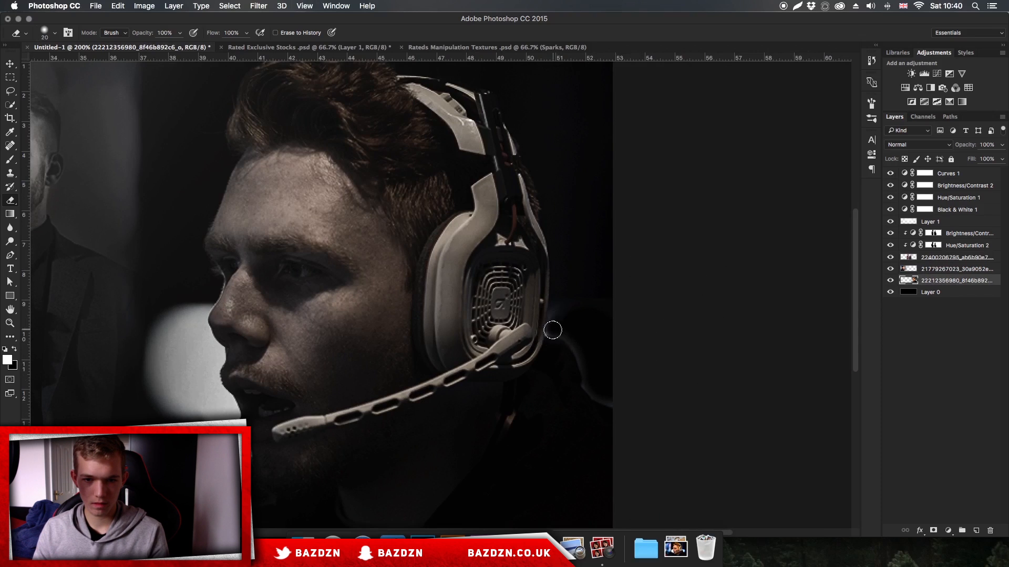
{"action": "mouse_move", "coordinate": [595, 310]}
{"action": "left_mouse_down"}
{"action": "mouse_move", "coordinate": [628, 368]}
{"action": "mouse_move", "coordinate": [617, 394]}
{"action": "mouse_move", "coordinate": [572, 333]}
{"action": "left_mouse_up"}
- Erase the outer part of the bright patch in front of the right player's face with a 70 px Eraser
{"action": "scroll", "coordinate": [607, 335], "scroll_direction": "left", "scroll_amount": 3}
{"action": "scroll", "coordinate": [607, 335], "scroll_direction": "left", "scroll_amount": 6}
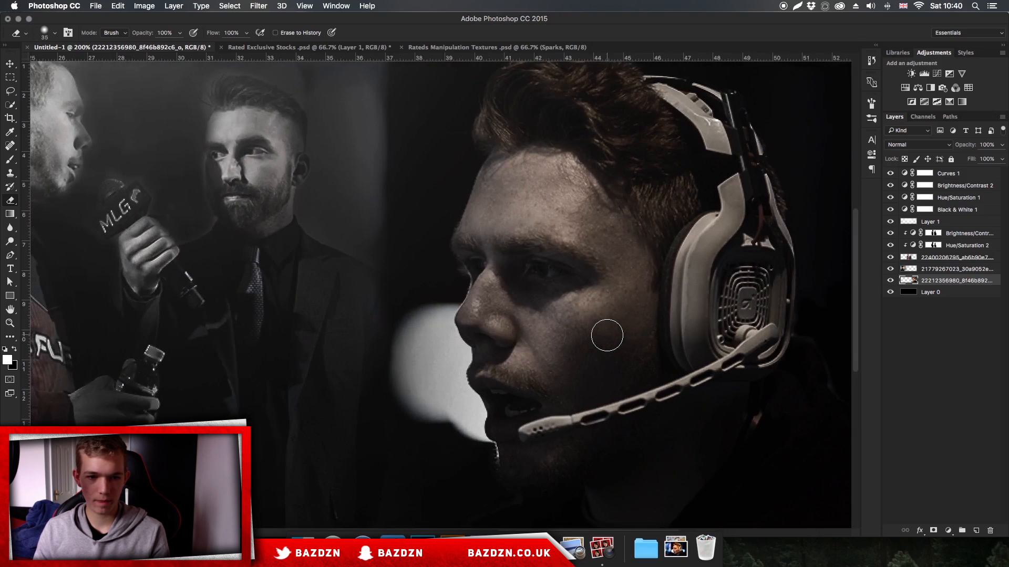
{"action": "scroll", "coordinate": [606, 336], "scroll_direction": "down", "scroll_amount": 5}
{"action": "scroll", "coordinate": [609, 338], "scroll_direction": "up", "scroll_amount": 6}
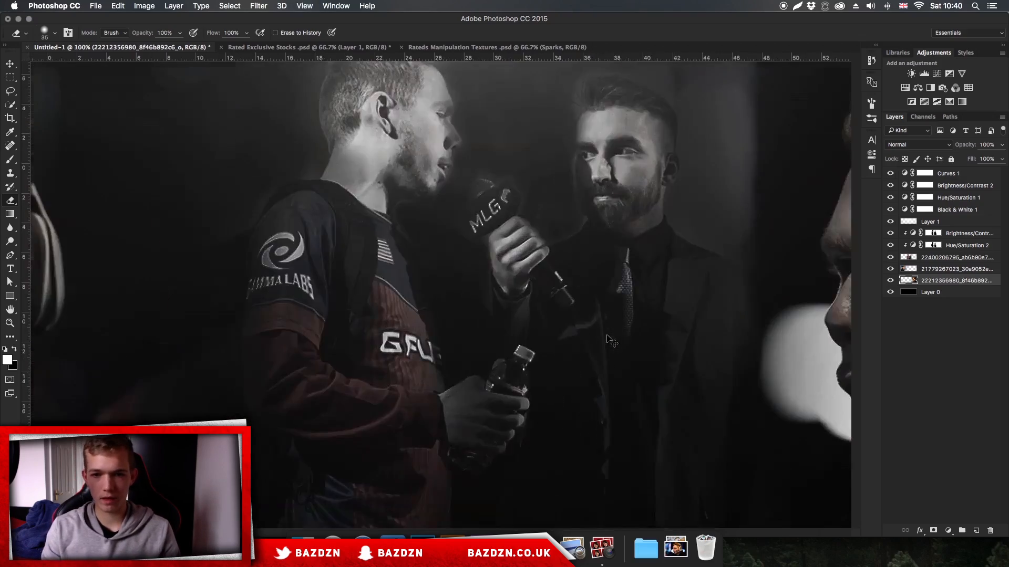
{"action": "key", "text": "super+plus"}
{"action": "scroll", "coordinate": [608, 336], "scroll_direction": "right", "scroll_amount": 15}
{"action": "scroll", "coordinate": [608, 336], "scroll_direction": "down", "scroll_amount": 2}
{"action": "scroll", "coordinate": [607, 336], "scroll_direction": "left", "scroll_amount": 5}
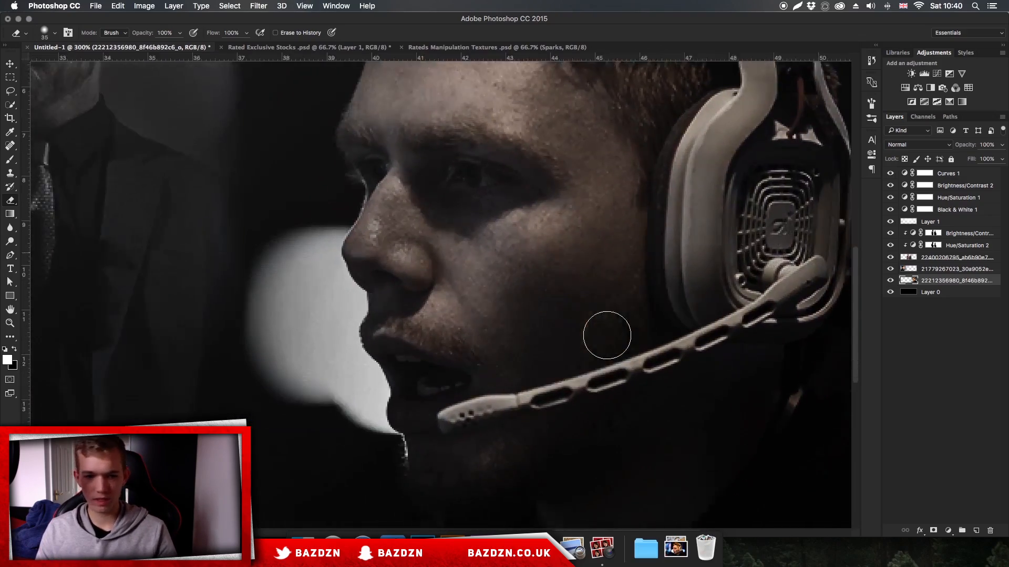
{"action": "key", "text": "bracketright"}
{"action": "mouse_move", "coordinate": [434, 374]}
{"action": "left_mouse_down"}
{"action": "mouse_move", "coordinate": [404, 221]}
{"action": "mouse_move", "coordinate": [420, 466]}
{"action": "mouse_move", "coordinate": [450, 429]}
{"action": "mouse_move", "coordinate": [449, 389]}
{"action": "left_mouse_up"}
{"action": "key", "text": "bracketleft"}
{"action": "key", "text": "bracketleft"}
{"action": "key", "text": "bracketleft"}
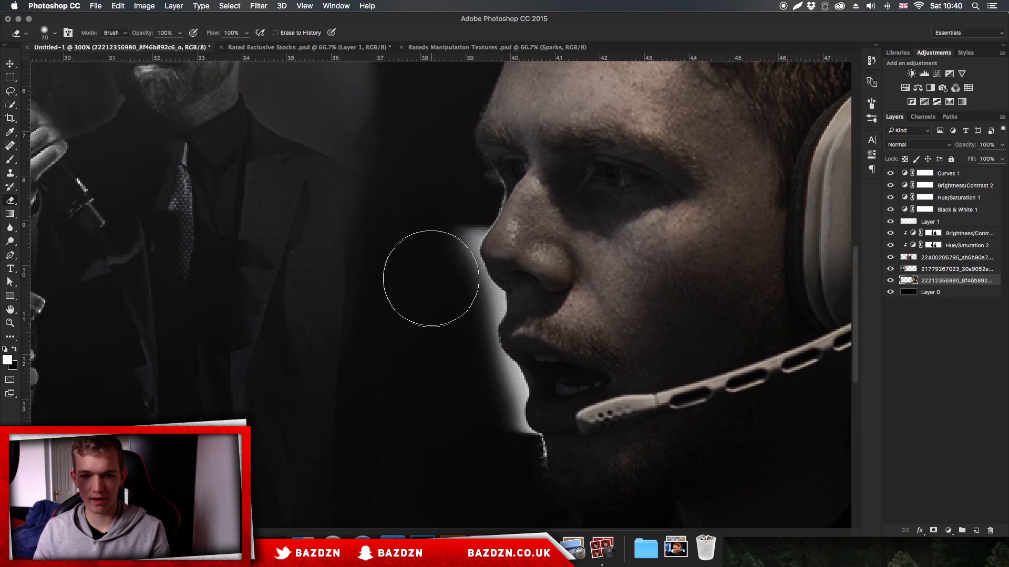
- Erase the remaining white glow along the right player's nose, lips and chin, finishing with a 20 px Eraser
{"action": "scroll", "coordinate": [414, 236], "scroll_direction": "right", "scroll_amount": 2}
{"action": "scroll", "coordinate": [415, 236], "scroll_direction": "down", "scroll_amount": 1}
{"action": "mouse_move", "coordinate": [437, 225]}
{"action": "left_mouse_down"}
{"action": "mouse_move", "coordinate": [434, 214]}
{"action": "mouse_move", "coordinate": [450, 207]}
{"action": "mouse_move", "coordinate": [444, 219]}
{"action": "mouse_move", "coordinate": [462, 191]}
{"action": "mouse_move", "coordinate": [447, 213]}
{"action": "left_mouse_up"}
{"action": "key", "text": "bracketleft"}
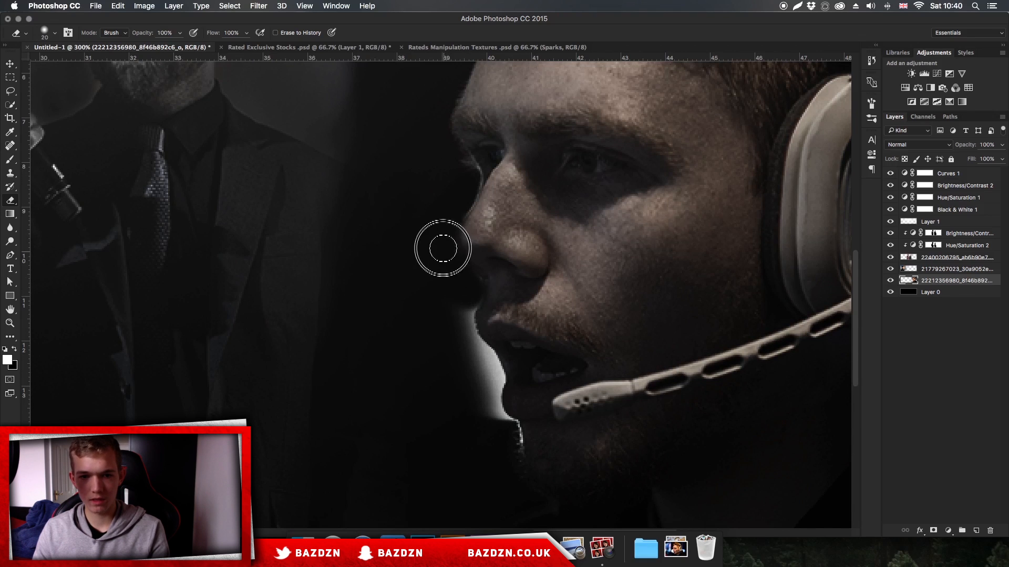
{"action": "mouse_move", "coordinate": [458, 346]}
{"action": "left_mouse_down"}
{"action": "mouse_move", "coordinate": [478, 372]}
{"action": "mouse_move", "coordinate": [488, 371]}
{"action": "mouse_move", "coordinate": [477, 349]}
{"action": "left_mouse_up"}
{"action": "mouse_move", "coordinate": [456, 319]}
{"action": "left_mouse_down"}
{"action": "mouse_move", "coordinate": [492, 435]}
{"action": "mouse_move", "coordinate": [506, 432]}
{"action": "mouse_move", "coordinate": [482, 387]}
{"action": "mouse_move", "coordinate": [494, 379]}
{"action": "mouse_move", "coordinate": [485, 403]}
{"action": "mouse_move", "coordinate": [514, 444]}
{"action": "mouse_move", "coordinate": [489, 415]}
{"action": "left_mouse_up"}
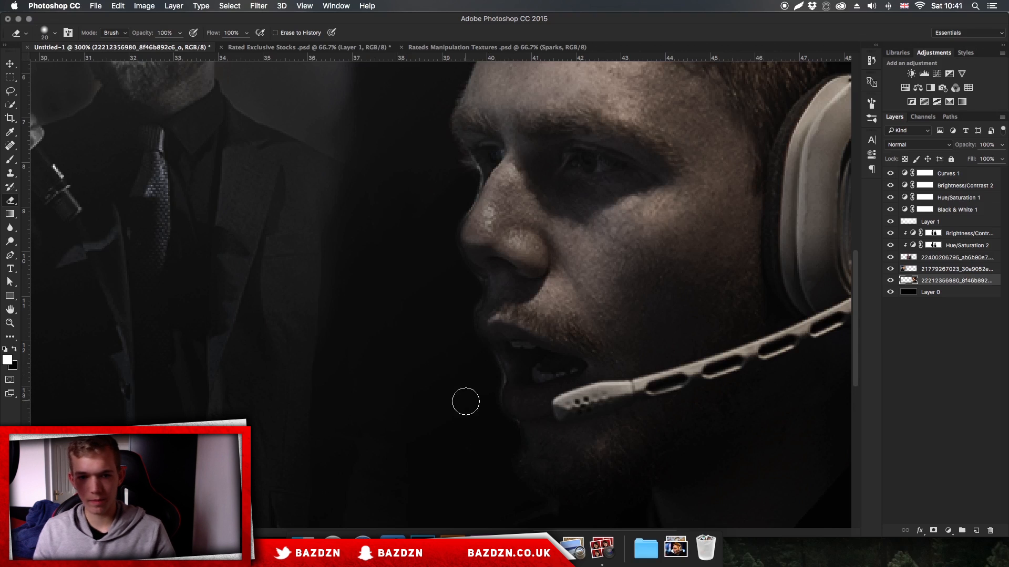
- Examine the whole header at 100% and smaller zoom for leftover light patches around the players
{"action": "key", "text": "super+minus"}
{"action": "key", "text": "super+minus"}
{"action": "key", "text": "super+minus"}
{"action": "key", "text": "super+minus"}
{"action": "key", "text": "super+plus"}
{"action": "key", "text": "super+plus"}
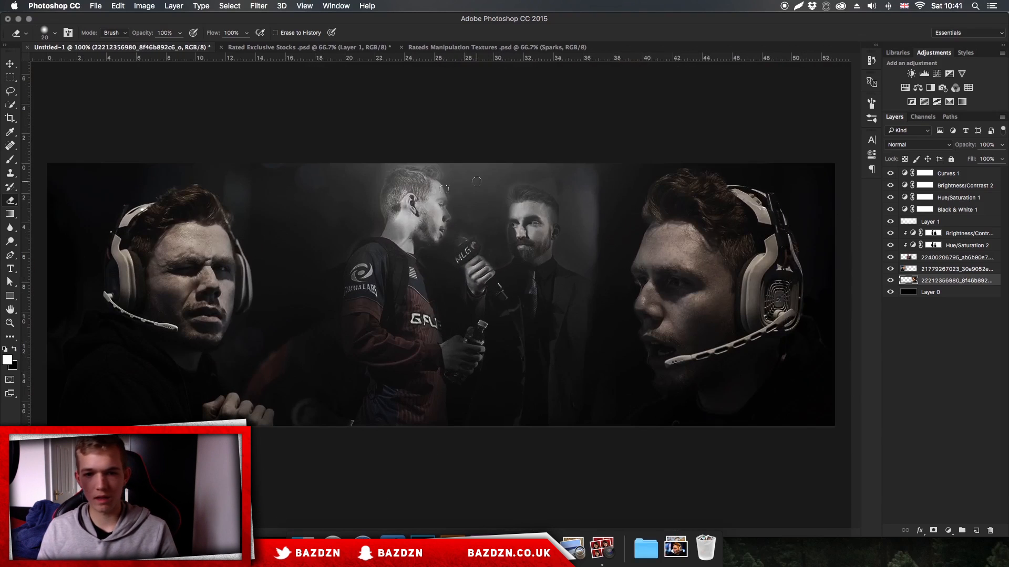
{"action": "key", "text": "super+minus"}
{"action": "key", "text": "super+plus"}
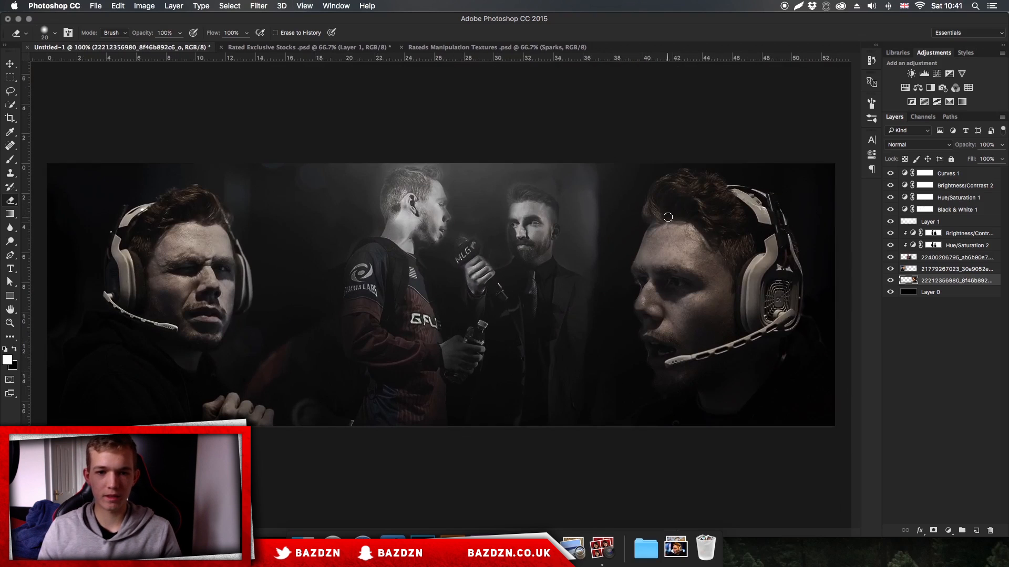
- Add a new empty layer directly beneath Layer 1 and set the Brush foreground colour to bright red
{"action": "left_click", "coordinate": [10, 64]}
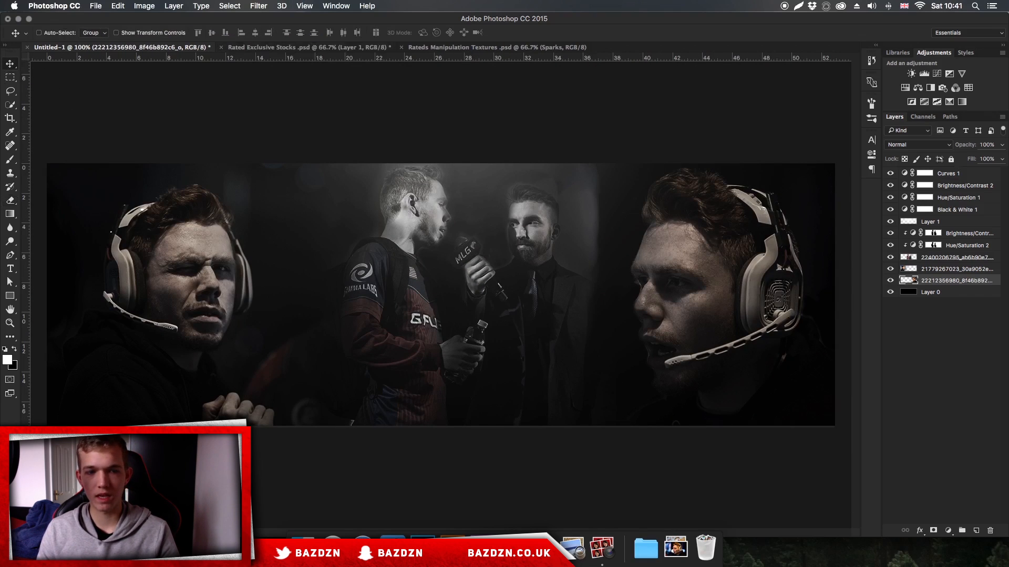
{"action": "left_click", "coordinate": [940, 221]}
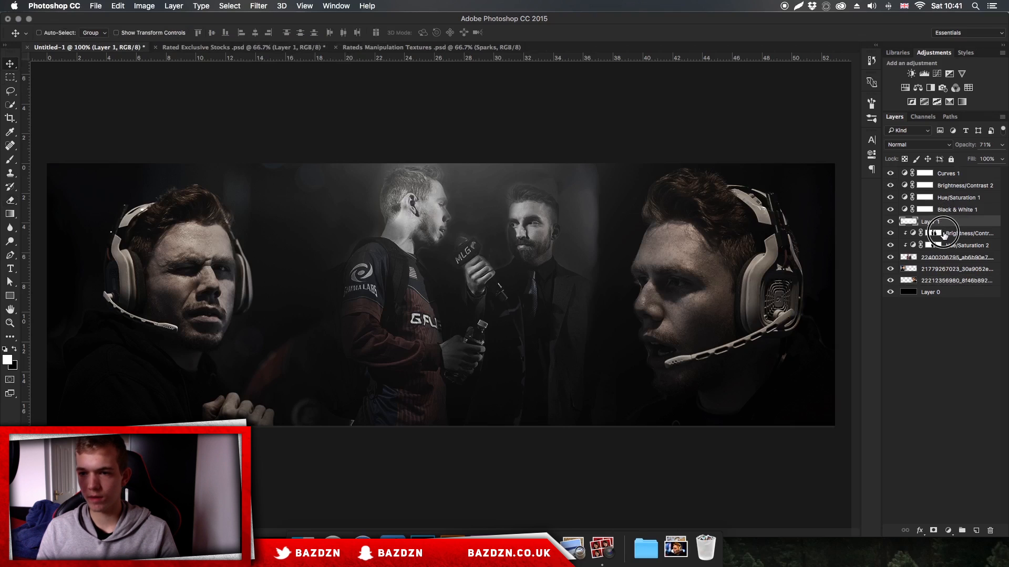
{"action": "left_click", "coordinate": [933, 234]}
{"action": "left_click", "coordinate": [975, 531]}
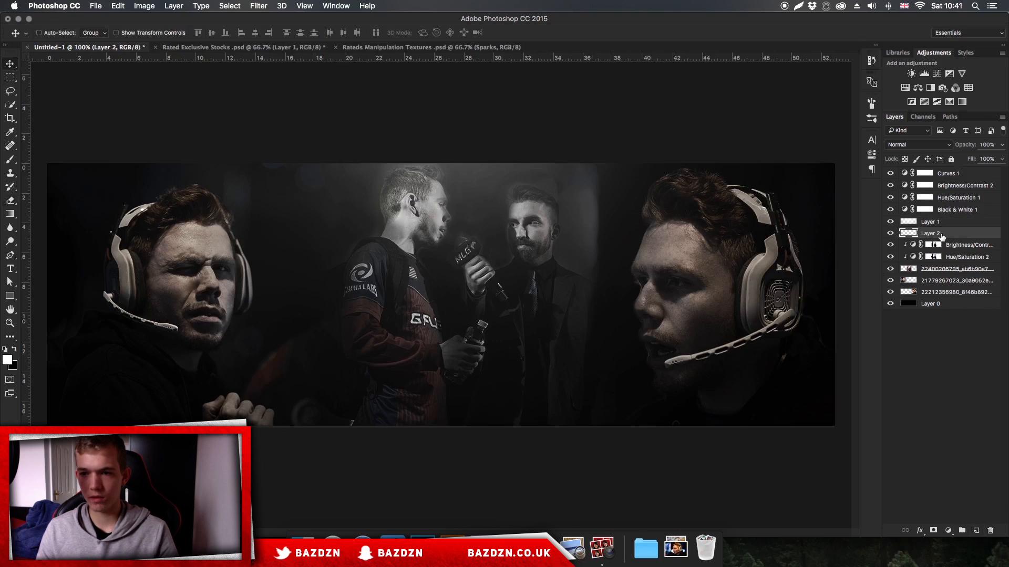
{"action": "key", "text": "b"}
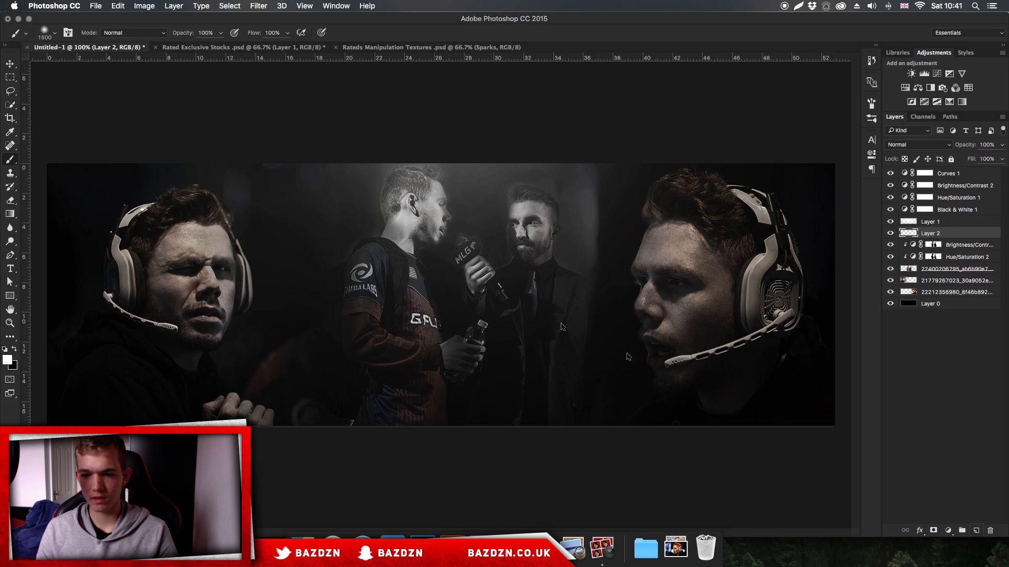
{"action": "left_click", "coordinate": [7, 359]}
{"action": "left_click_drag", "start_coordinate": [772, 118], "coordinate": [774, 102]}
{"action": "key", "text": "Return"}
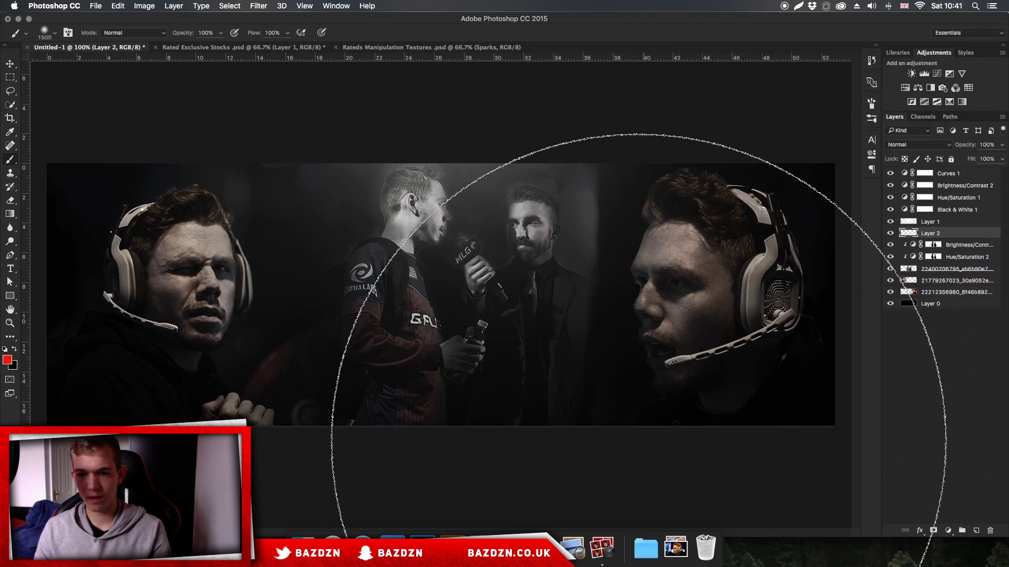
- Paint a soft red glow over the header's lower right half with the 1500 px brush, and move its layer above all others
{"action": "left_click", "coordinate": [666, 525]}
{"action": "key", "text": "super+z"}
{"action": "left_click", "coordinate": [599, 415]}
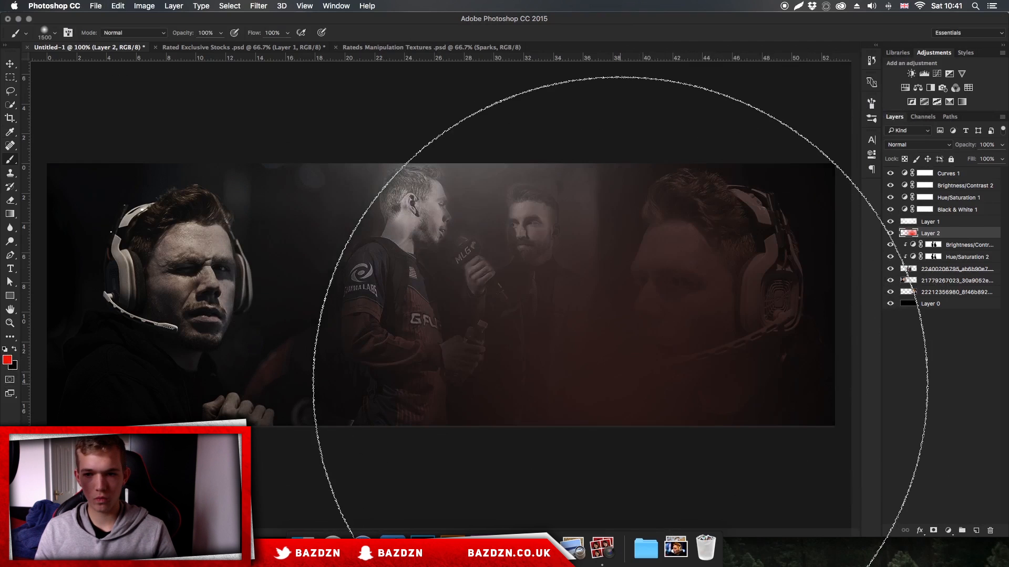
{"action": "left_click_drag", "start_coordinate": [952, 143], "coordinate": [944, 172]}
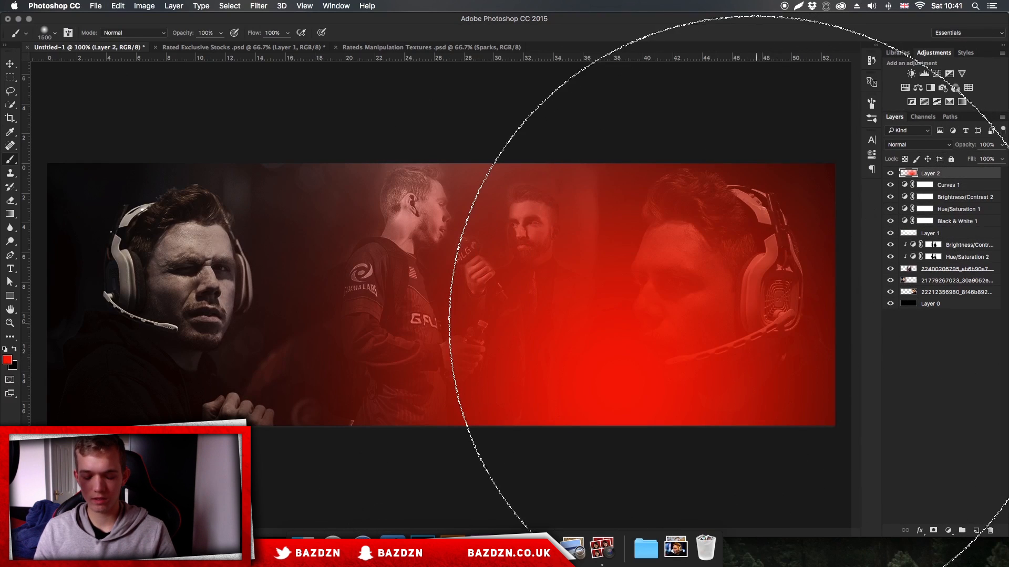
- Try the red glow layer in Hue and Color blend modes, lowering its opacity to 13%
{"action": "key", "text": "v"}
{"action": "left_click", "coordinate": [908, 145]}
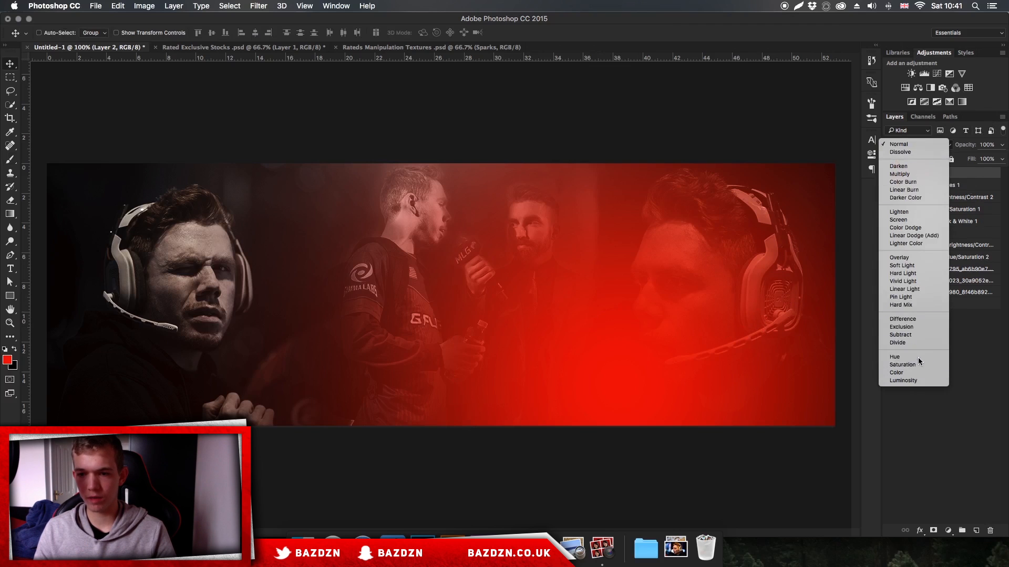
{"action": "left_click", "coordinate": [918, 357]}
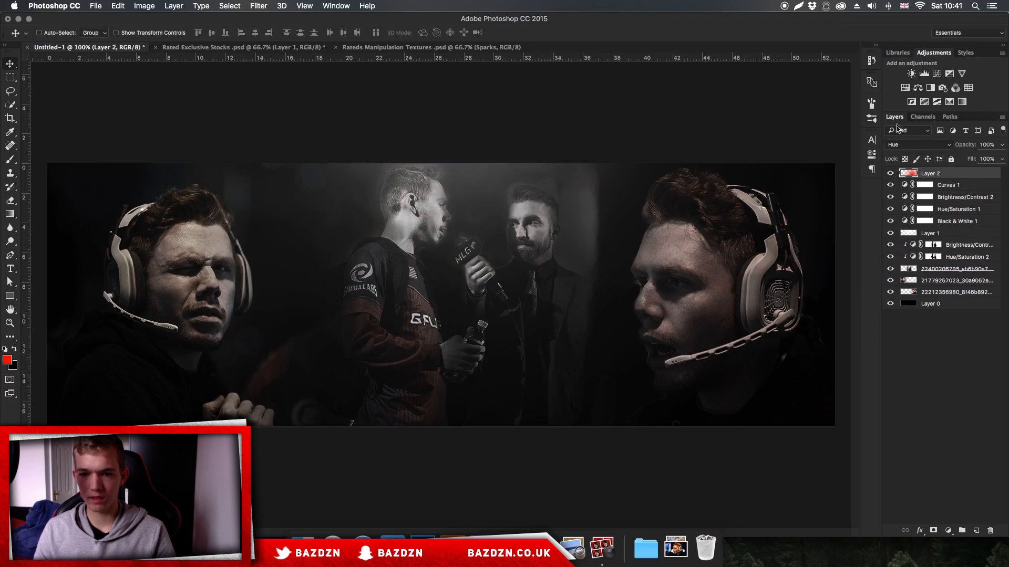
{"action": "left_click", "coordinate": [902, 144]}
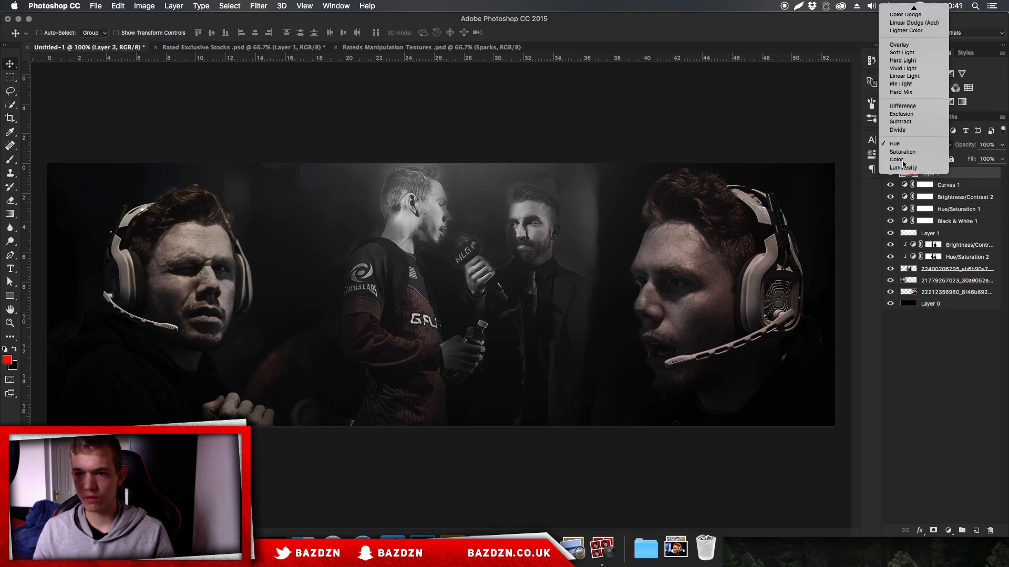
{"action": "left_click", "coordinate": [903, 160]}
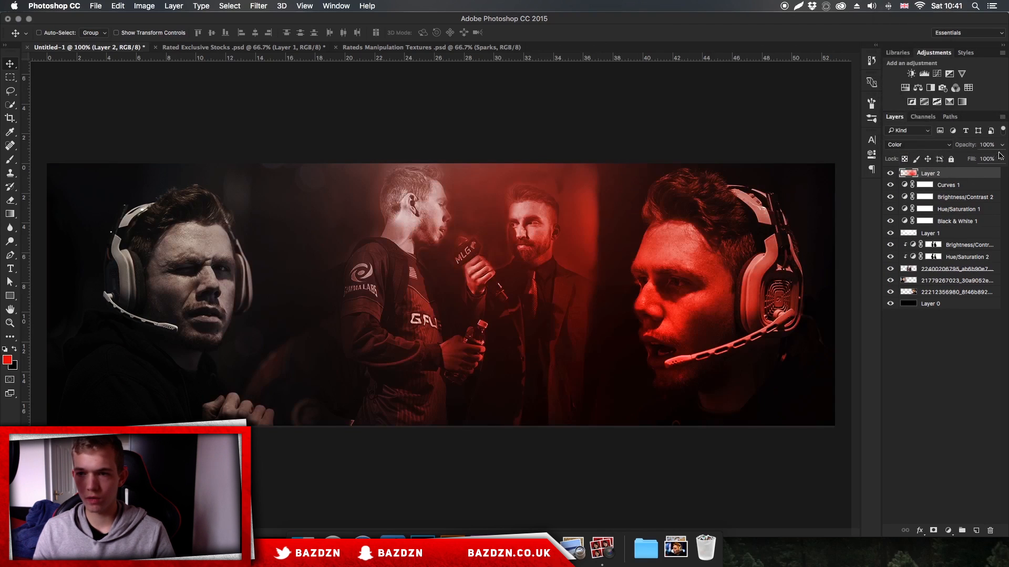
{"action": "left_click_drag", "start_coordinate": [1001, 147], "coordinate": [959, 162]}
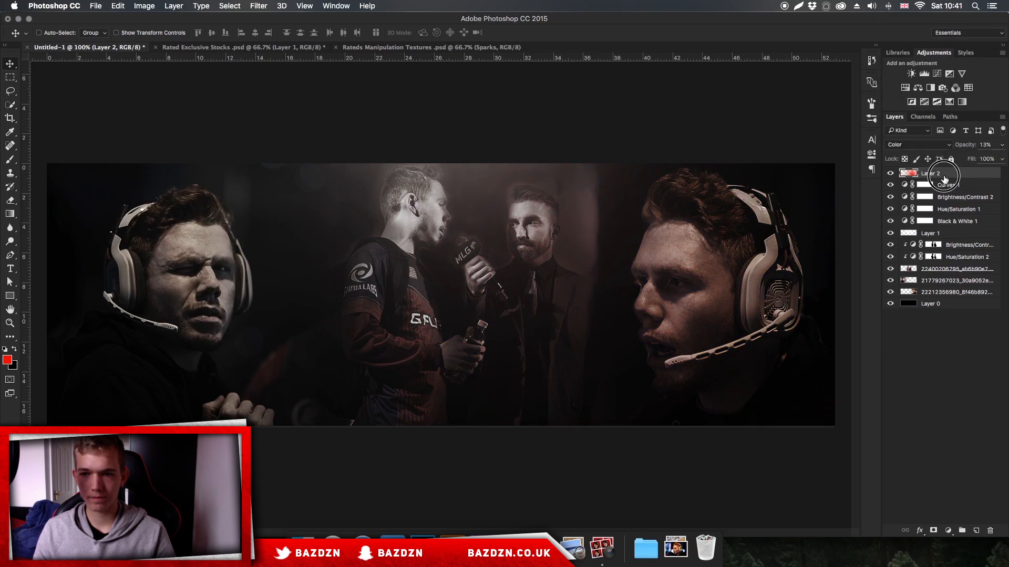
{"action": "left_click", "coordinate": [919, 145]}
{"action": "left_click", "coordinate": [896, 35]}
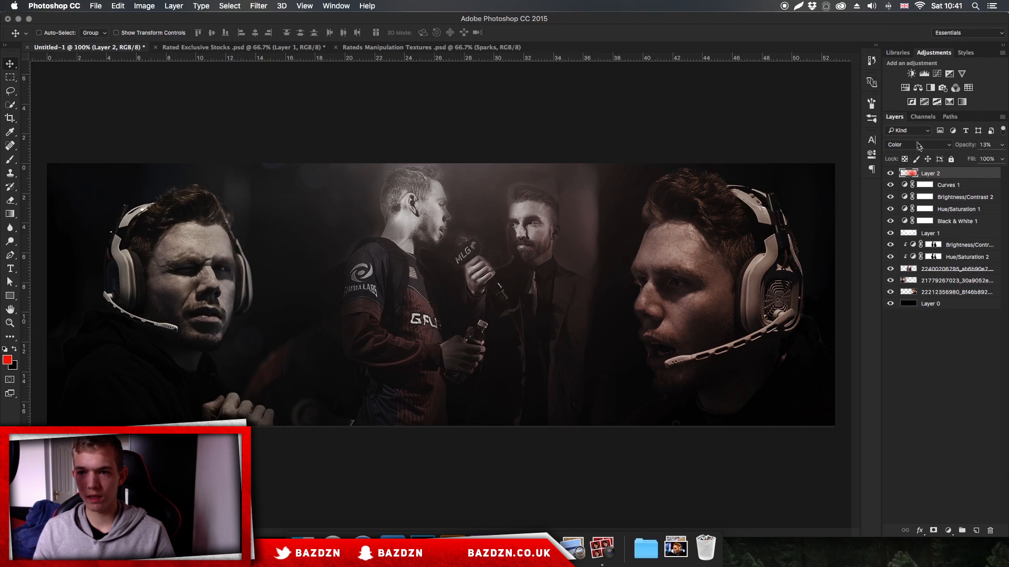
- Blend the red glow layer in Overlay mode at 17% opacity
{"action": "left_click", "coordinate": [919, 145]}
{"action": "left_click", "coordinate": [899, 29]}
{"action": "left_click", "coordinate": [1002, 145]}
{"action": "mouse_move", "coordinate": [958, 161]}
{"action": "left_mouse_down"}
{"action": "mouse_move", "coordinate": [989, 161]}
{"action": "mouse_move", "coordinate": [962, 162]}
{"action": "left_mouse_up"}
{"action": "left_click", "coordinate": [778, 266]}
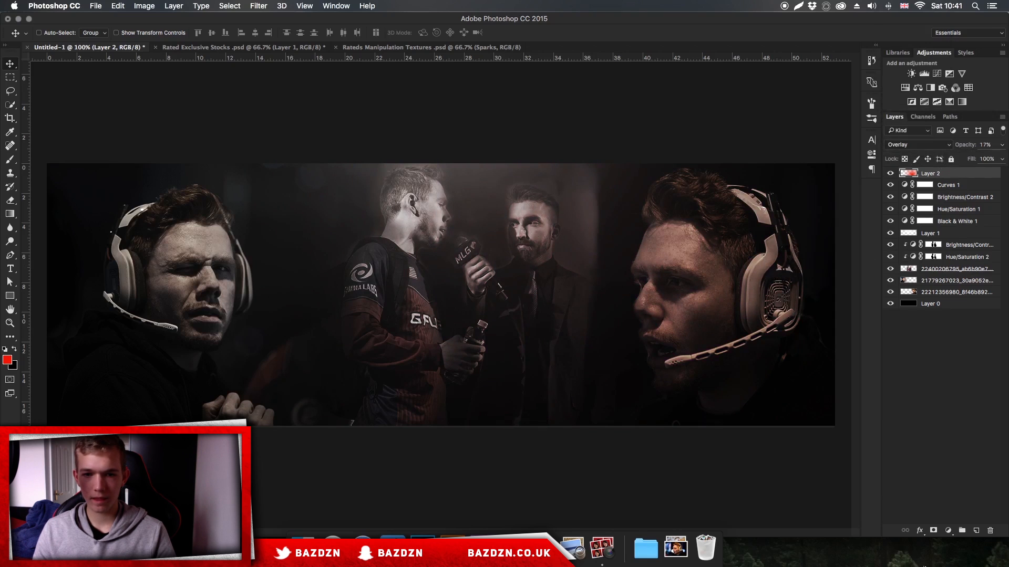
- Add a linear red-to-transparent Gradient Fill layer above all layers, at a 90° angle and 100% scale
{"action": "left_click", "coordinate": [947, 530]}
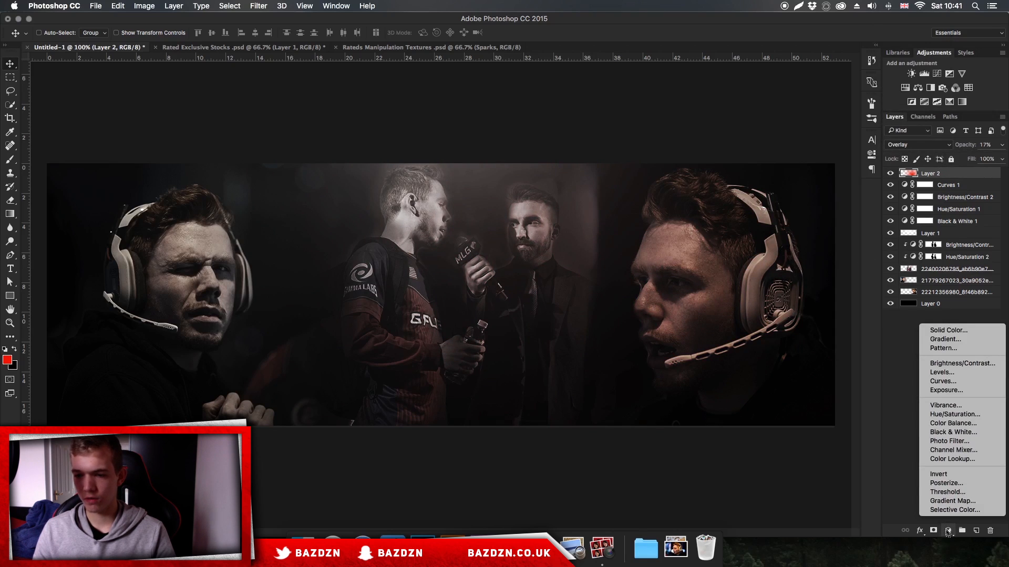
{"action": "left_click", "coordinate": [947, 460]}
{"action": "left_click", "coordinate": [955, 340]}
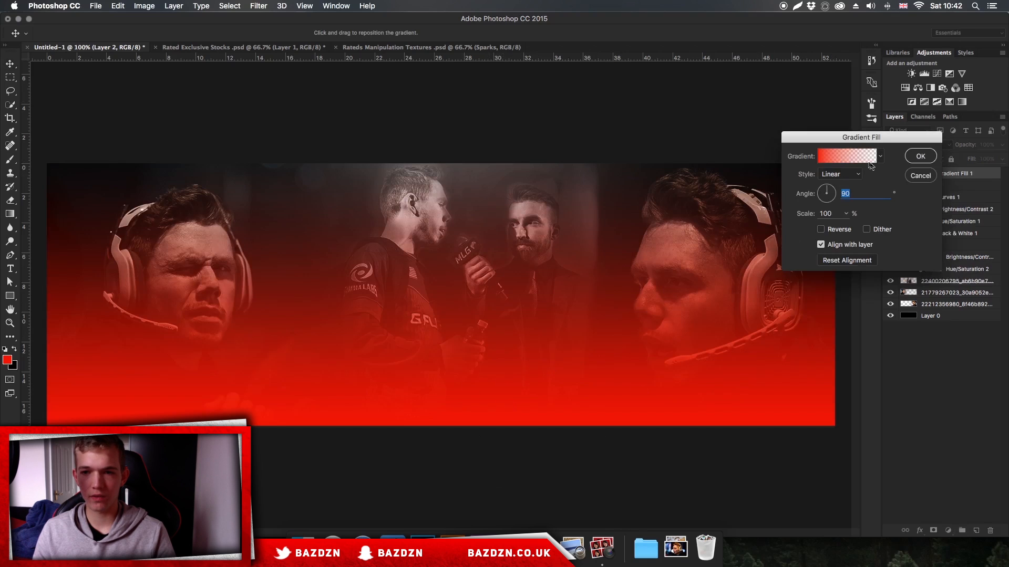
{"action": "left_click", "coordinate": [920, 156]}
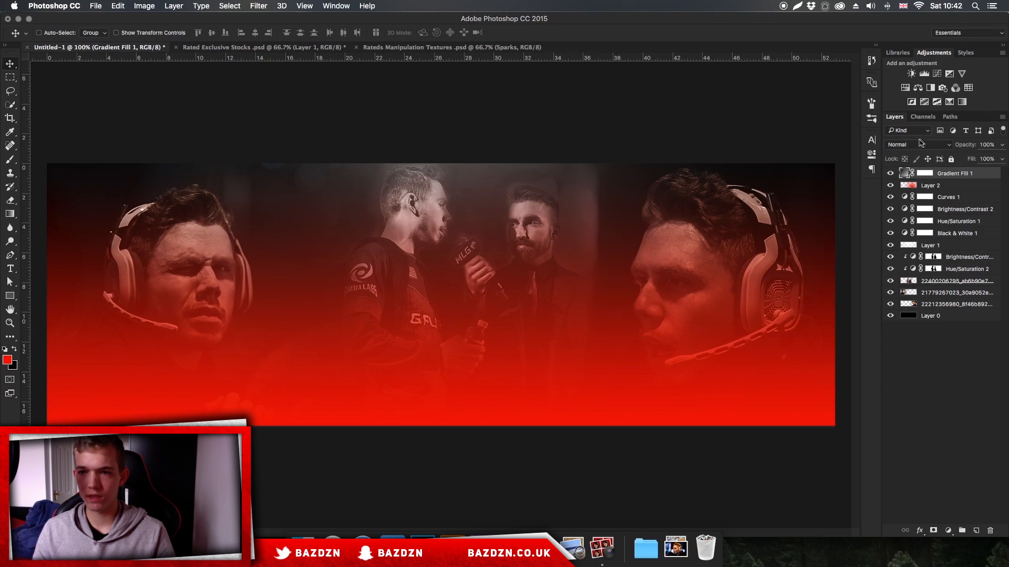
- Blend the red Gradient Fill layer in Overlay mode and delete the painted red glow layer beneath it
{"action": "left_click", "coordinate": [912, 144]}
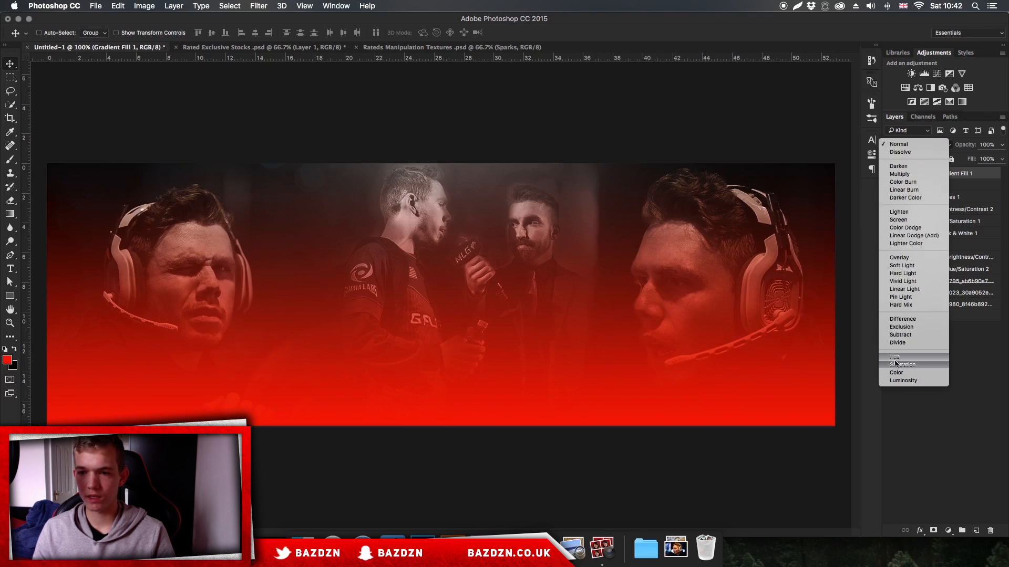
{"action": "left_click", "coordinate": [897, 257]}
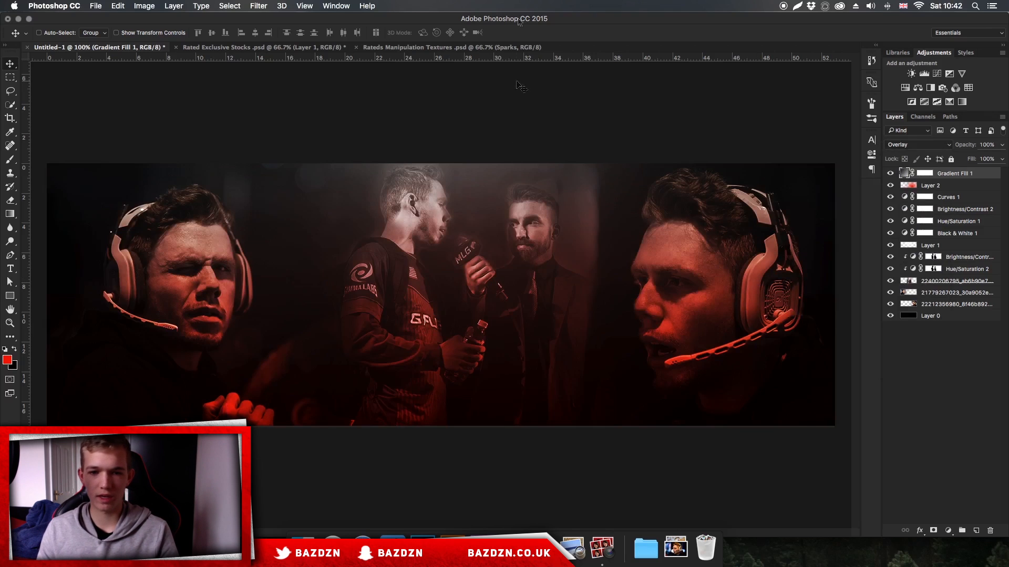
{"action": "left_click", "coordinate": [889, 187]}
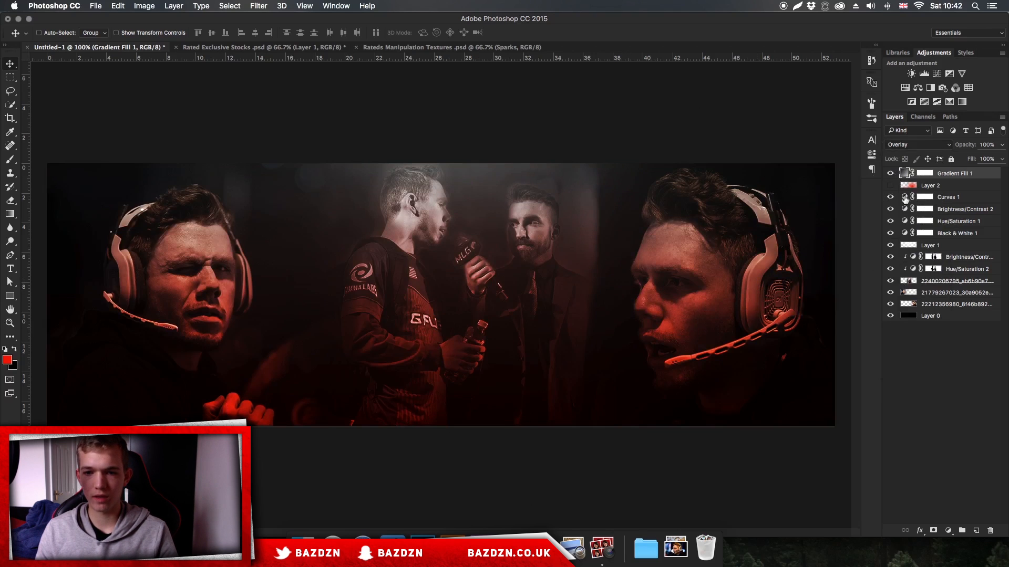
{"action": "left_click", "coordinate": [949, 181]}
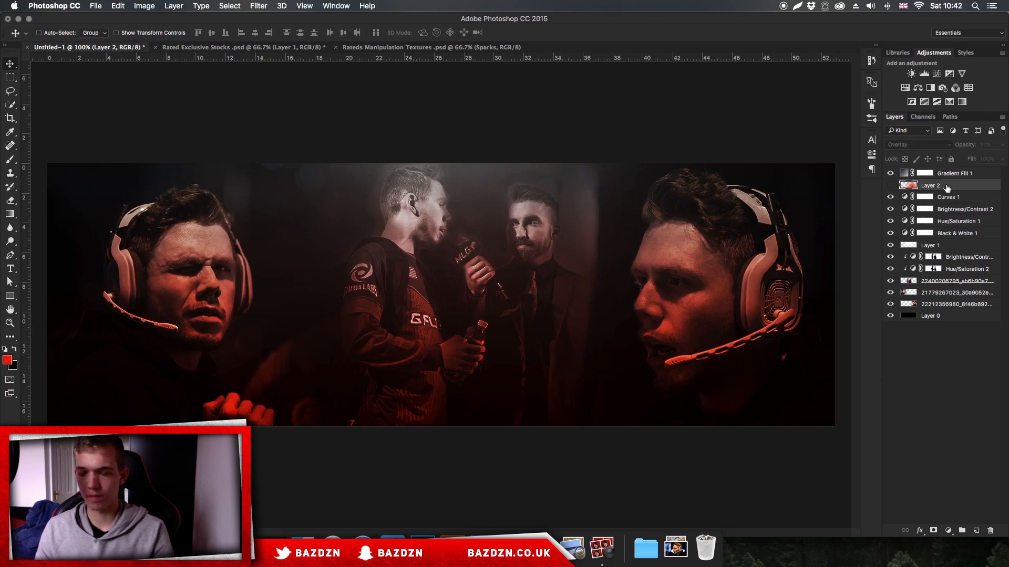
{"action": "key", "text": "Delete"}
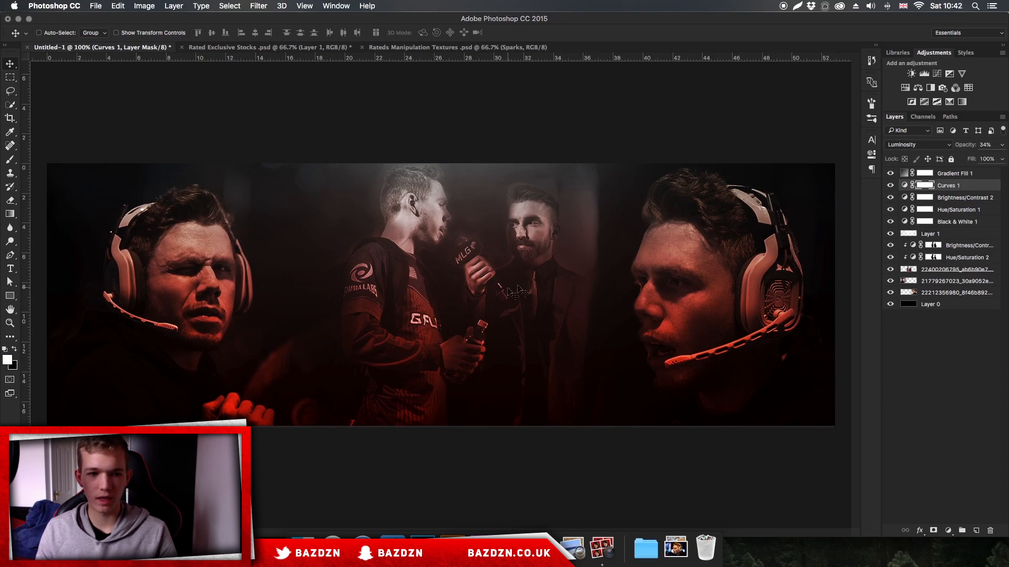
- Set up a soft 300 px eraser with about 13% hardness for cleaning the photo edge between the bearded man and the headset player
{"action": "key", "text": "super+minus"}
{"action": "key", "text": "super+equal"}
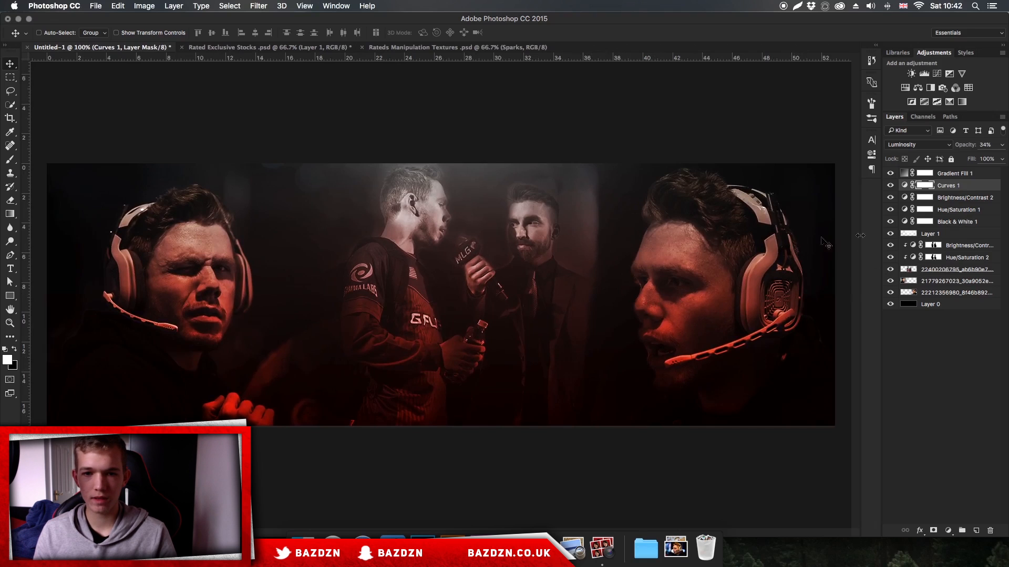
{"action": "key", "text": "super+equal"}
{"action": "scroll", "coordinate": [600, 205], "scroll_direction": "right", "scroll_amount": 5}
{"action": "scroll", "coordinate": [600, 205], "scroll_direction": "up", "scroll_amount": 2}
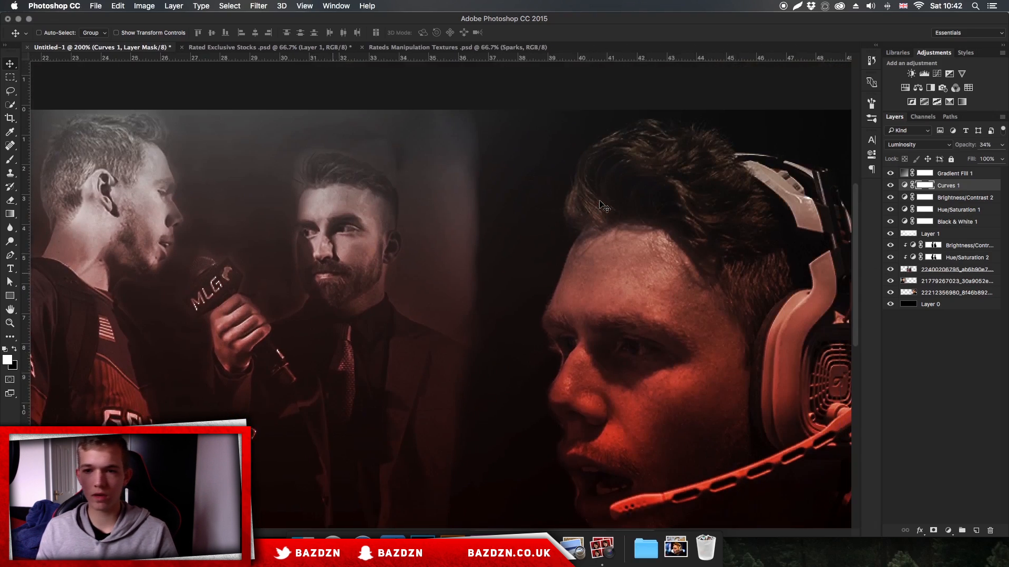
{"action": "key", "text": "super+equal"}
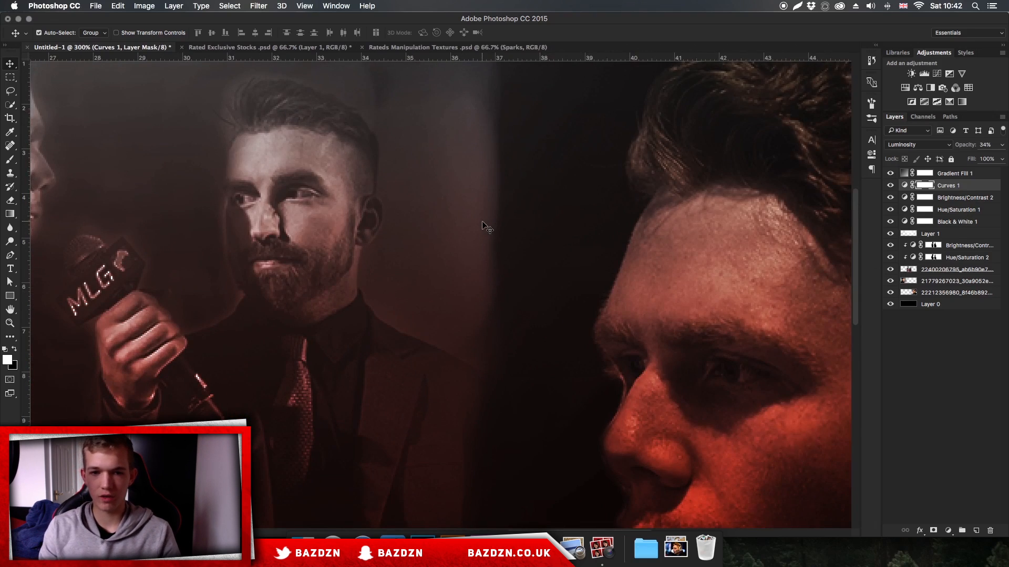
{"action": "key", "text": "super+minus"}
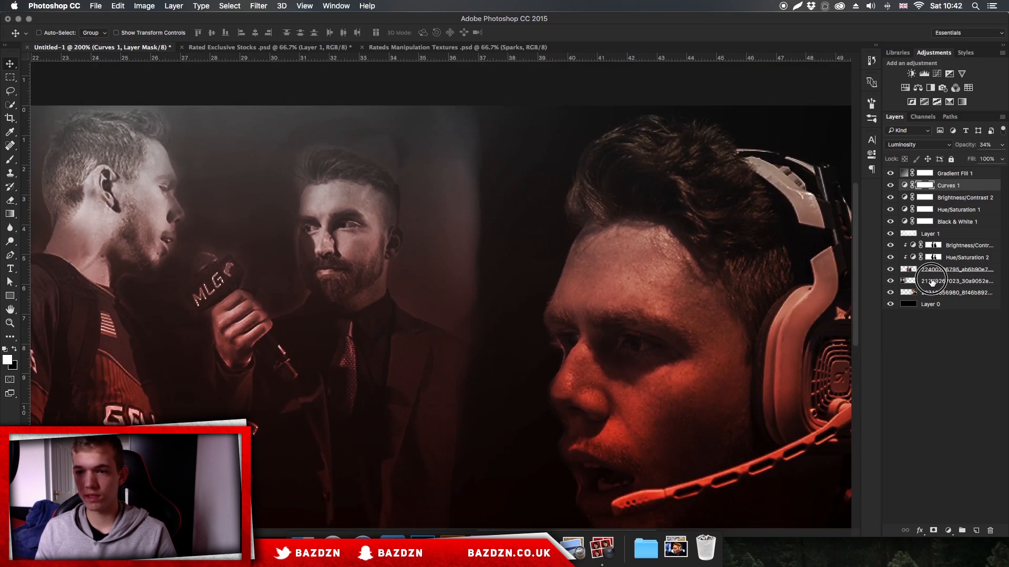
{"action": "left_click", "coordinate": [956, 281]}
{"action": "key", "text": "e"}
{"action": "left_click", "coordinate": [922, 269]}
{"action": "key", "text": "bracketright"}
{"action": "key", "text": "bracketright"}
{"action": "key", "text": "bracketright"}
{"action": "key", "text": "bracketright"}
{"action": "key", "text": "bracketright"}
{"action": "key", "text": "bracketright"}
{"action": "key", "text": "bracketright"}
{"action": "key", "text": "bracketright"}
{"action": "key", "text": "bracketright"}
{"action": "key", "text": "bracketright"}
{"action": "key", "text": "bracketright"}
{"action": "key", "text": "bracketright"}
{"action": "key", "text": "bracketright"}
{"action": "key", "text": "bracketright"}
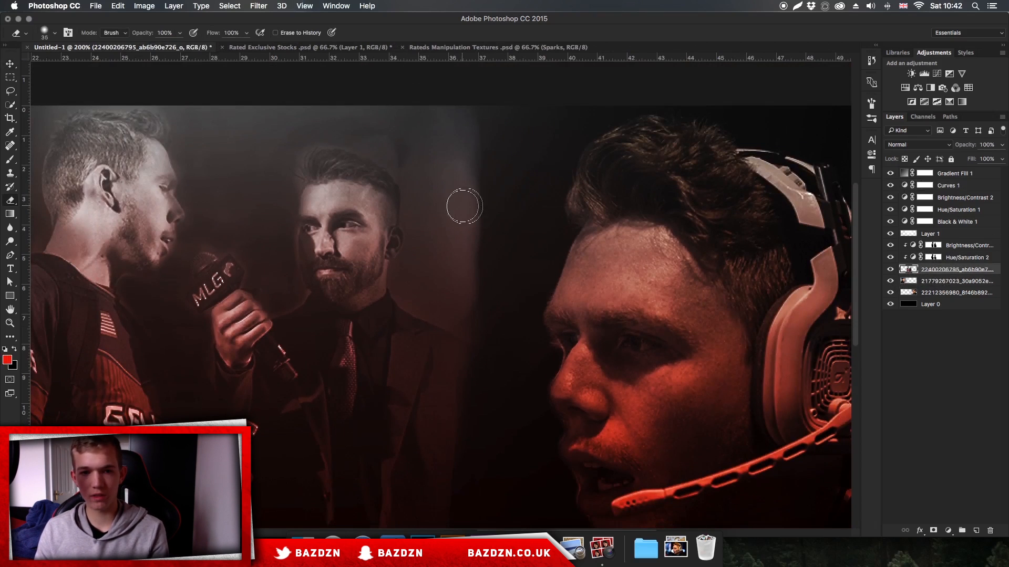
{"action": "right_click", "coordinate": [592, 208]}
{"action": "left_click_drag", "start_coordinate": [612, 254], "coordinate": [604, 251]}
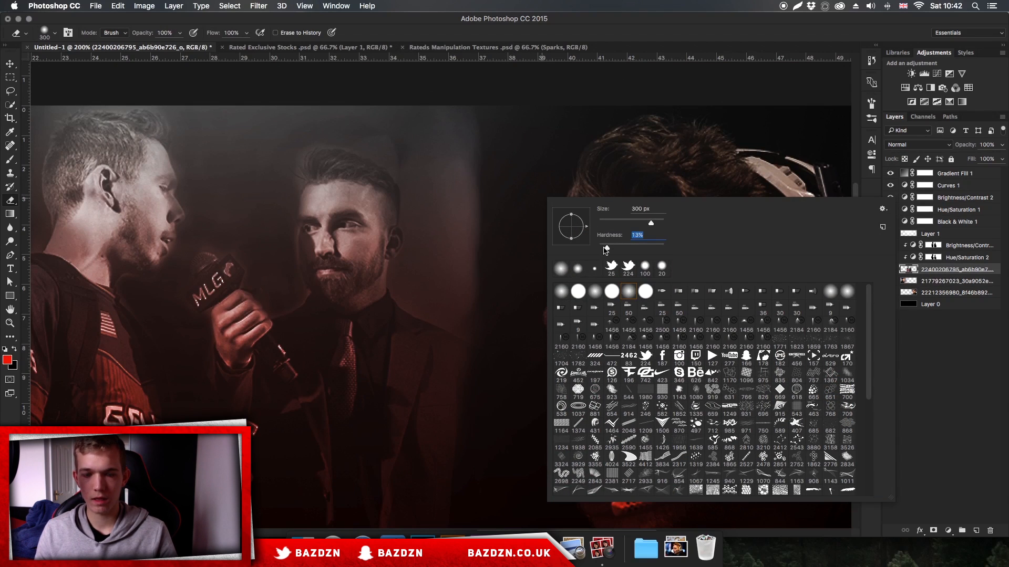
{"action": "left_click", "coordinate": [616, 140]}
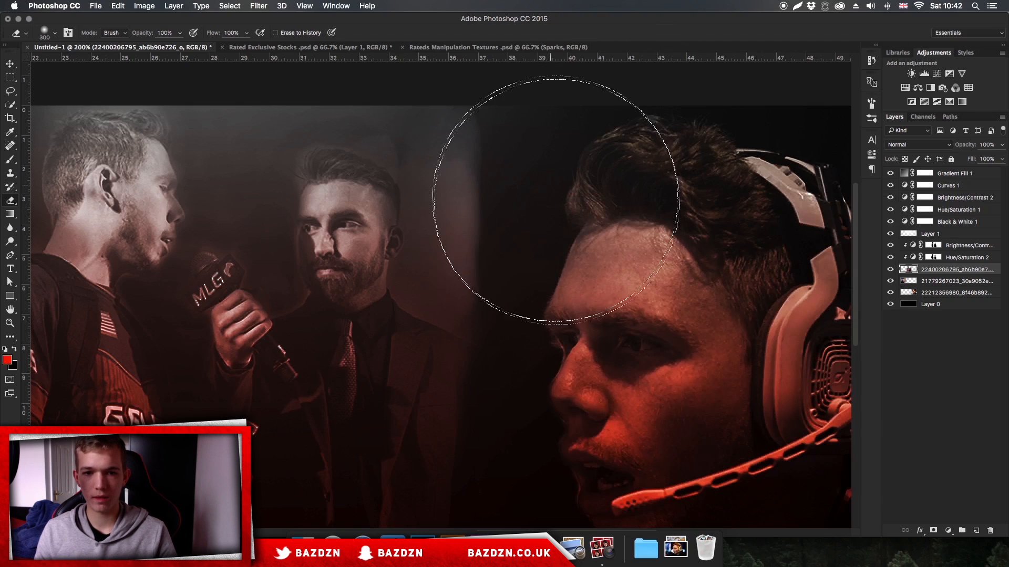
- Try erasing the vertical photo edge beside the bearded man on the centre photo's layer
{"action": "key", "text": "super+alt+z"}
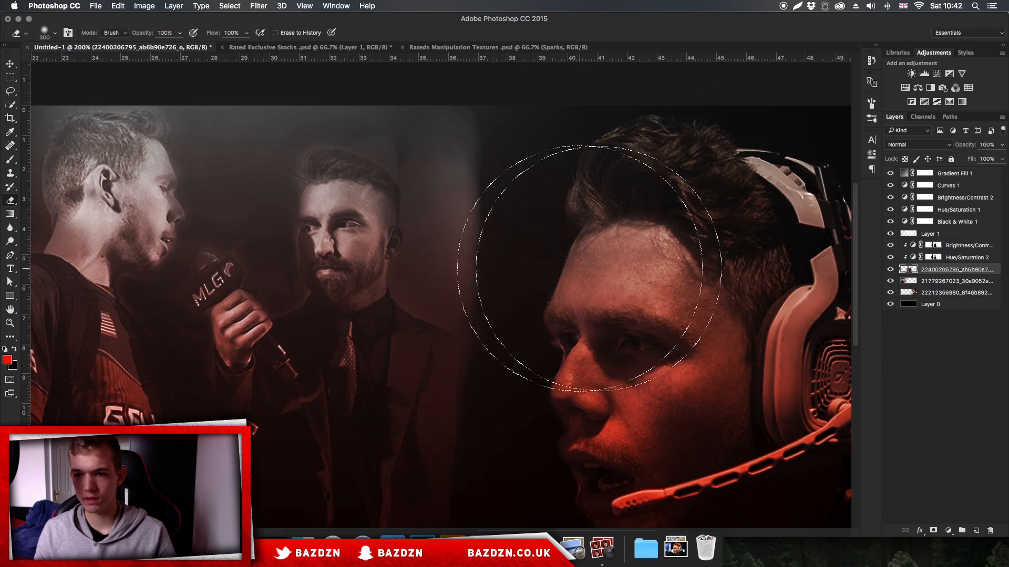
{"action": "left_click_drag", "start_coordinate": [417, 214], "coordinate": [340, 250]}
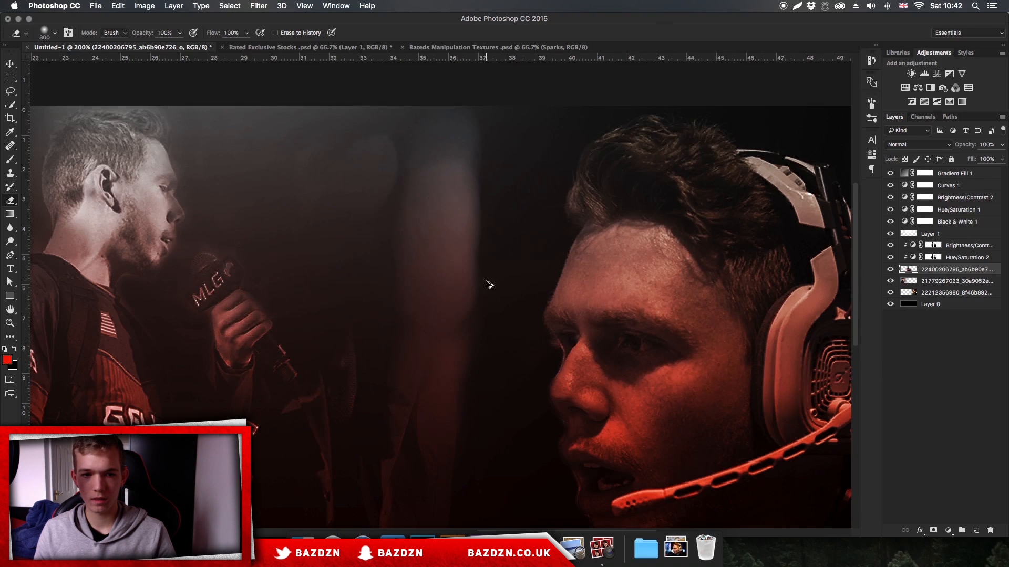
{"action": "key", "text": "super+z"}
{"action": "left_click", "coordinate": [946, 294]}
{"action": "mouse_move", "coordinate": [412, 186]}
{"action": "left_mouse_down"}
{"action": "mouse_move", "coordinate": [383, 303]}
{"action": "mouse_move", "coordinate": [372, 179]}
{"action": "mouse_move", "coordinate": [364, 327]}
{"action": "mouse_move", "coordinate": [378, 401]}
{"action": "left_mouse_up"}
{"action": "key", "text": "super+minus"}
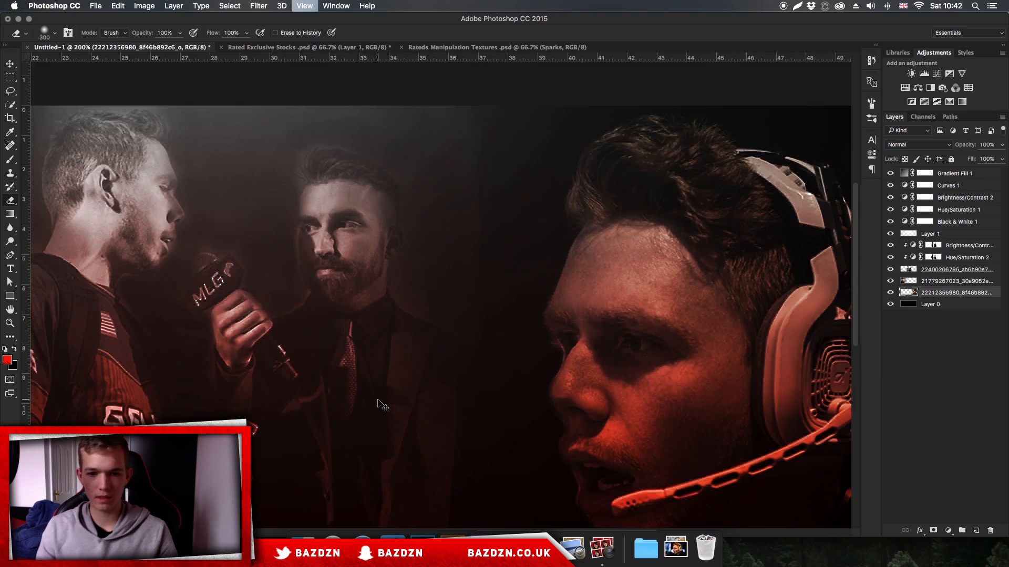
{"action": "key", "text": "super+minus"}
{"action": "key", "text": "super+plus"}
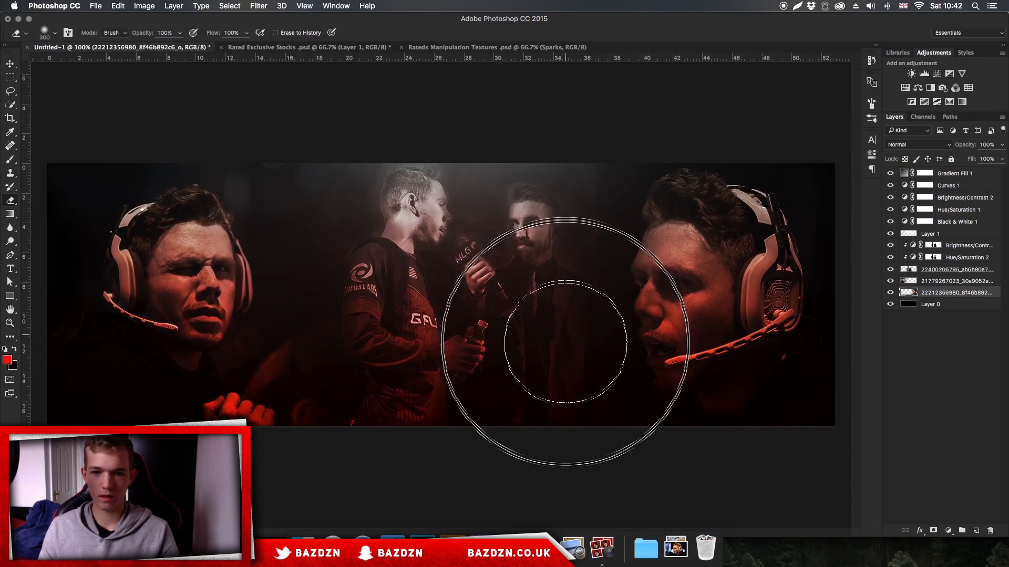
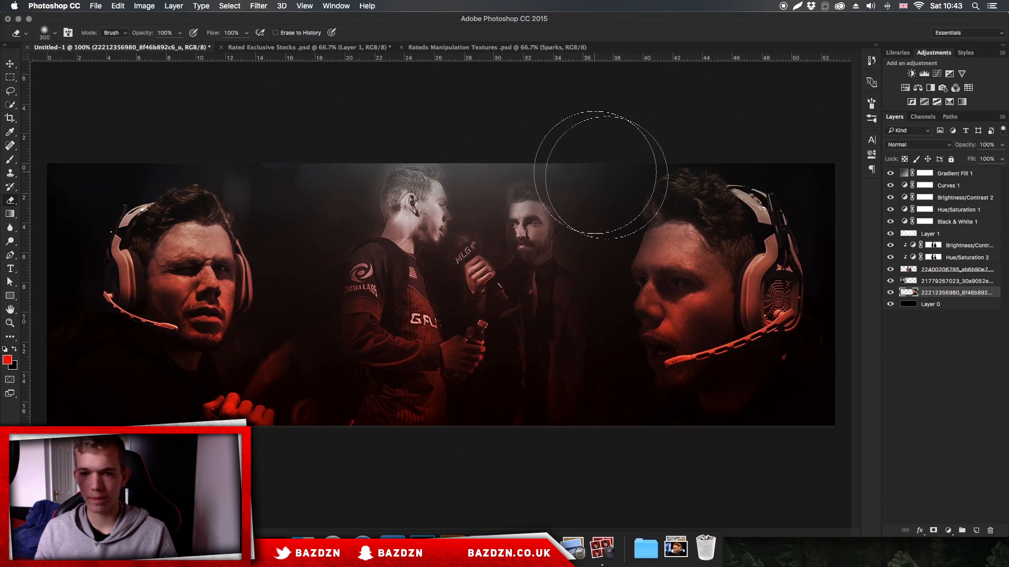
- Lower the red Gradient Fill layer's opacity to 73%
{"action": "left_click", "coordinate": [925, 221]}
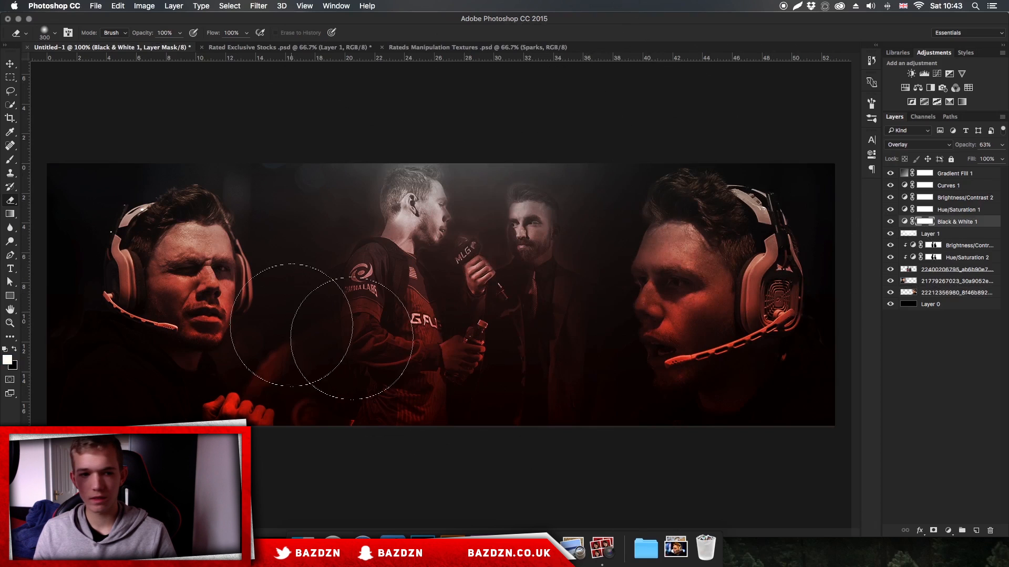
{"action": "left_click", "coordinate": [962, 174]}
{"action": "left_click", "coordinate": [1002, 145]}
{"action": "mouse_move", "coordinate": [1002, 157]}
{"action": "left_mouse_down"}
{"action": "mouse_move", "coordinate": [976, 158]}
{"action": "mouse_move", "coordinate": [989, 160]}
{"action": "left_mouse_up"}
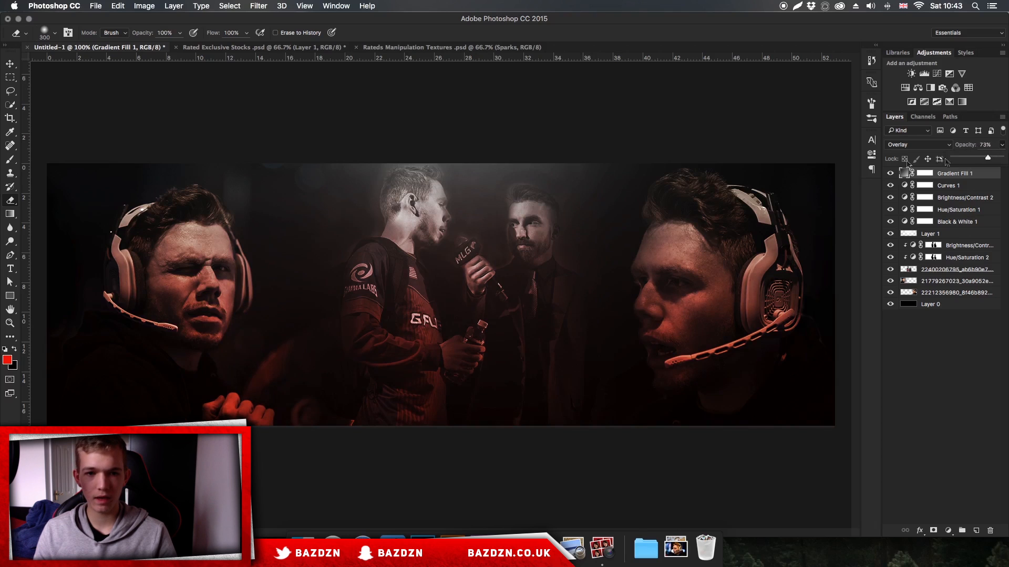
- Preview the stock textures in Rated Exclusive Stocks.psd one at a time, including Stock 1, Stock 3 and Stock 4
{"action": "key", "text": "v"}
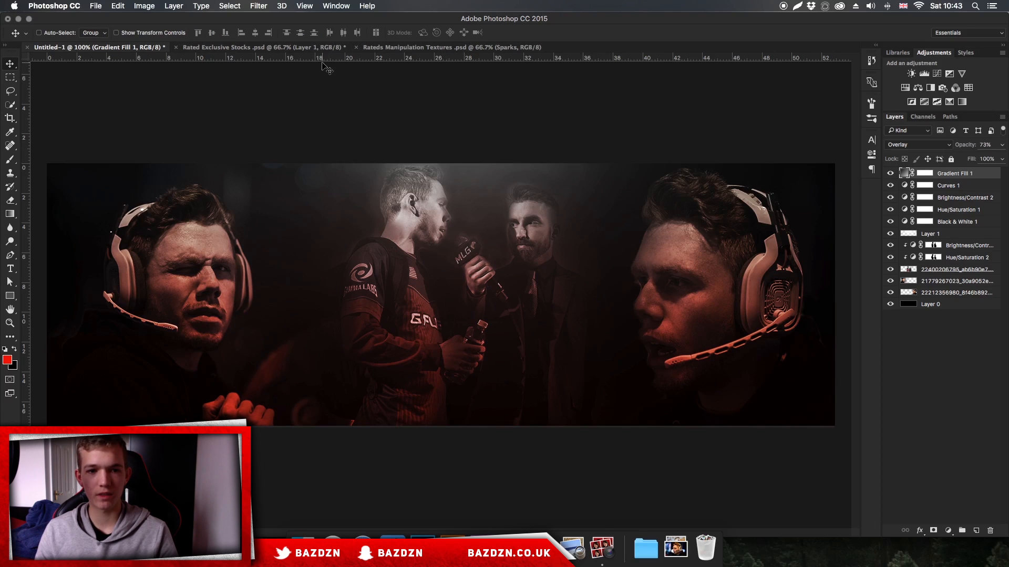
{"action": "left_click", "coordinate": [281, 48]}
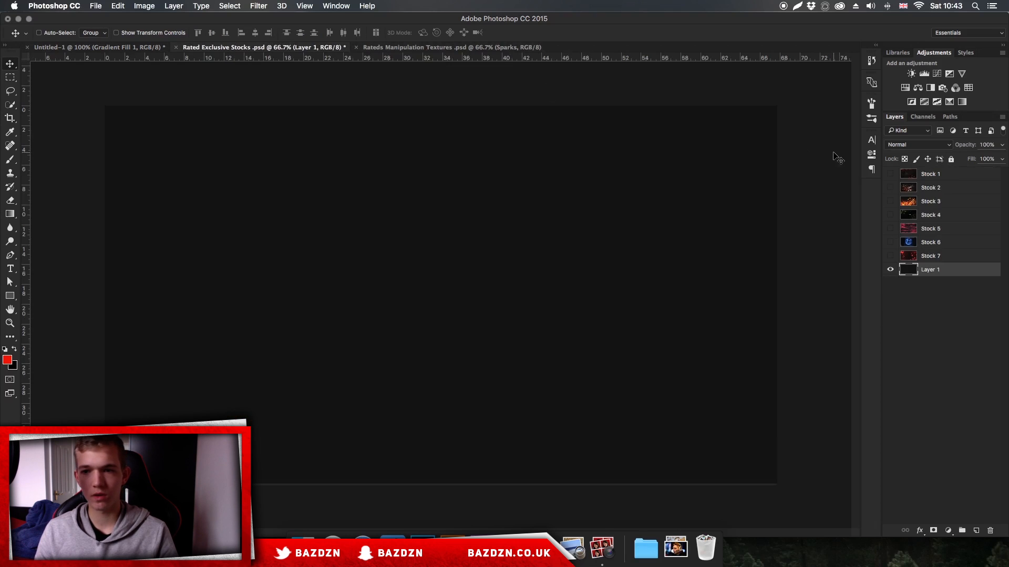
{"action": "left_click", "coordinate": [890, 187]}
{"action": "left_click", "coordinate": [890, 188]}
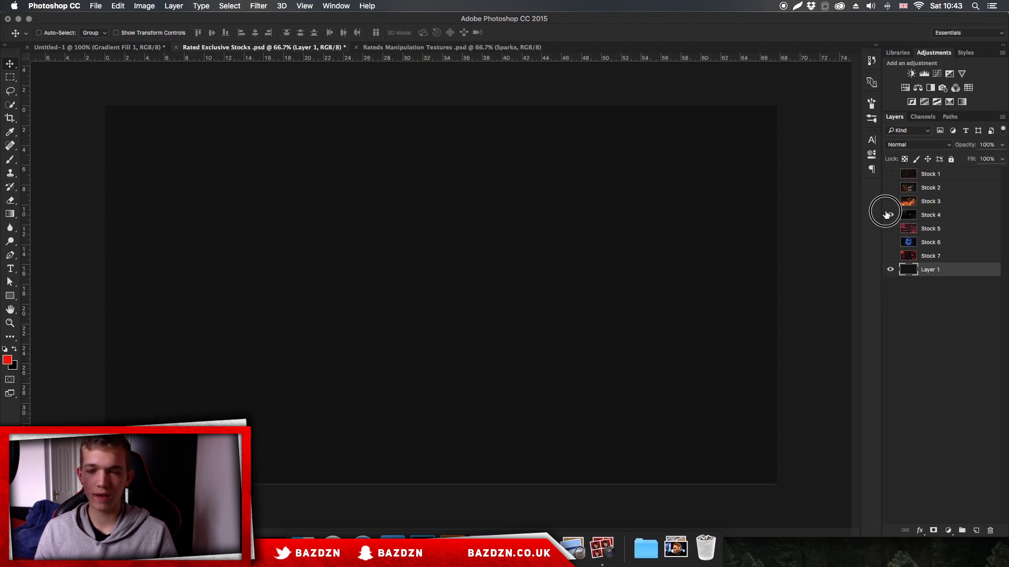
{"action": "left_click", "coordinate": [890, 215]}
{"action": "left_click", "coordinate": [890, 215]}
{"action": "left_click", "coordinate": [890, 201]}
{"action": "left_click", "coordinate": [889, 201]}
{"action": "left_click", "coordinate": [890, 215]}
{"action": "left_click", "coordinate": [890, 215]}
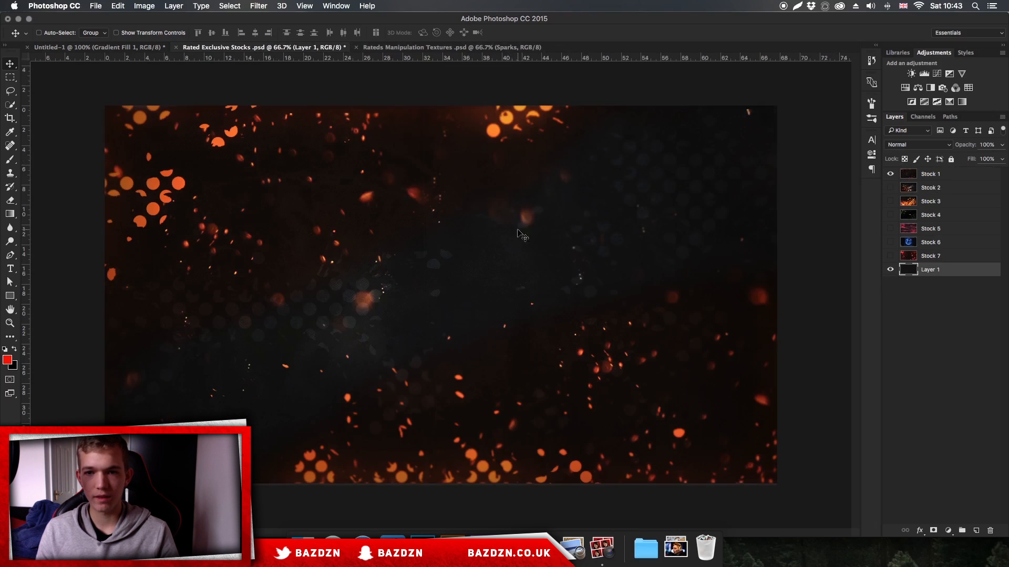
{"action": "left_click", "coordinate": [891, 175]}
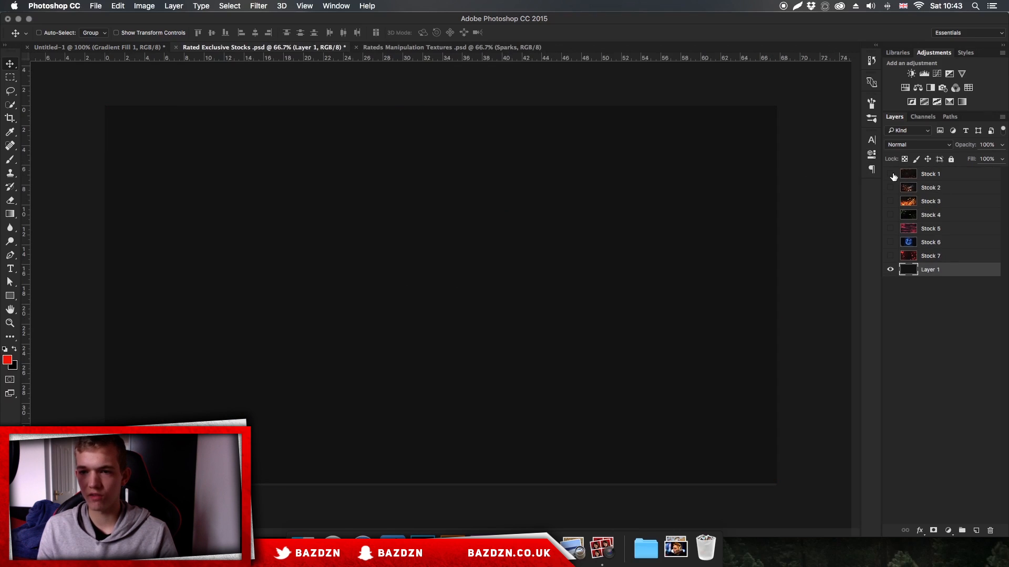
{"action": "left_click", "coordinate": [891, 175]}
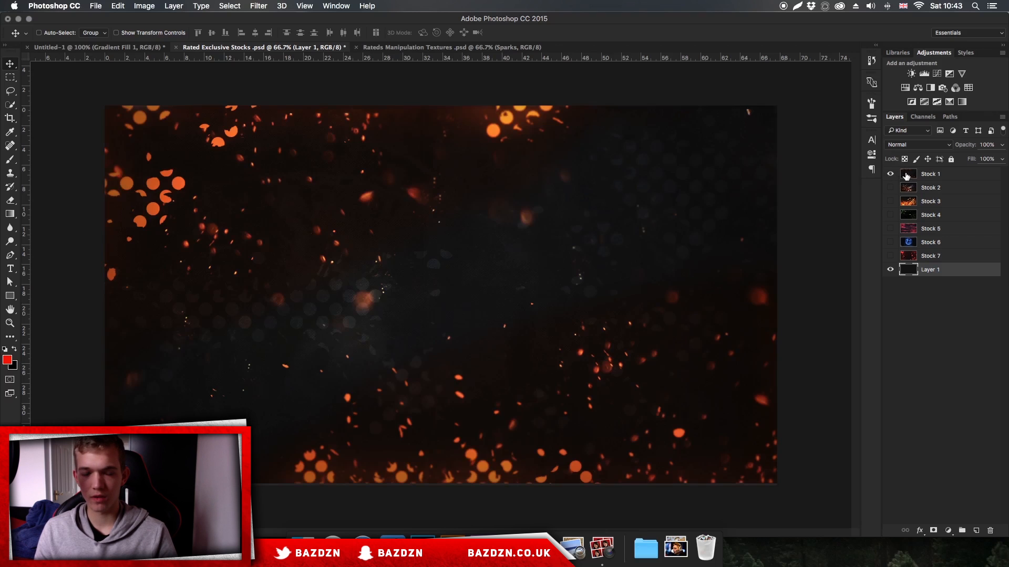
- Copy the Stock 1 sparks texture into the header document and place its layer above the player photos, directly below Layer 1
{"action": "left_click", "coordinate": [906, 176]}
{"action": "left_click_drag", "start_coordinate": [326, 92], "coordinate": [517, 241]}
{"action": "left_click", "coordinate": [948, 184]}
{"action": "left_click_drag", "start_coordinate": [955, 175], "coordinate": [944, 238]}
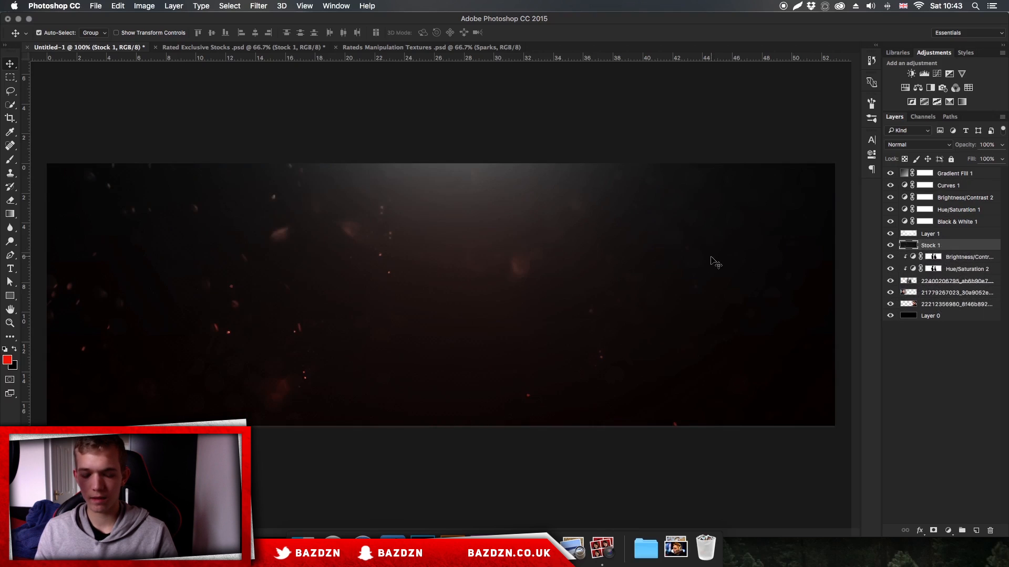
- Try Color Dodge on the Stock 1 layer, and set its blend mode to Screen
{"action": "key", "text": "super+minus"}
{"action": "left_click", "coordinate": [917, 144]}
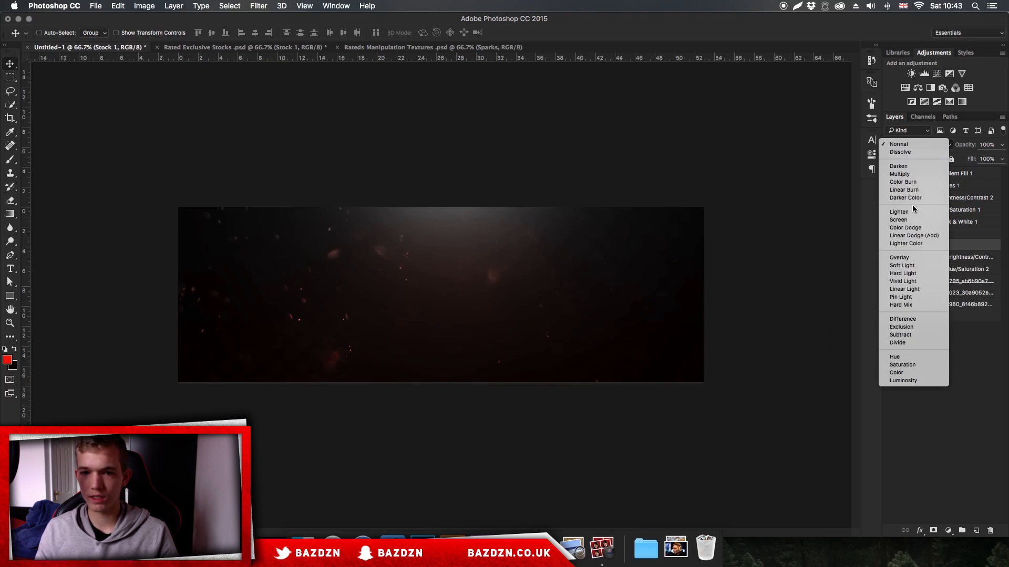
{"action": "left_click", "coordinate": [905, 228]}
{"action": "left_click", "coordinate": [902, 145]}
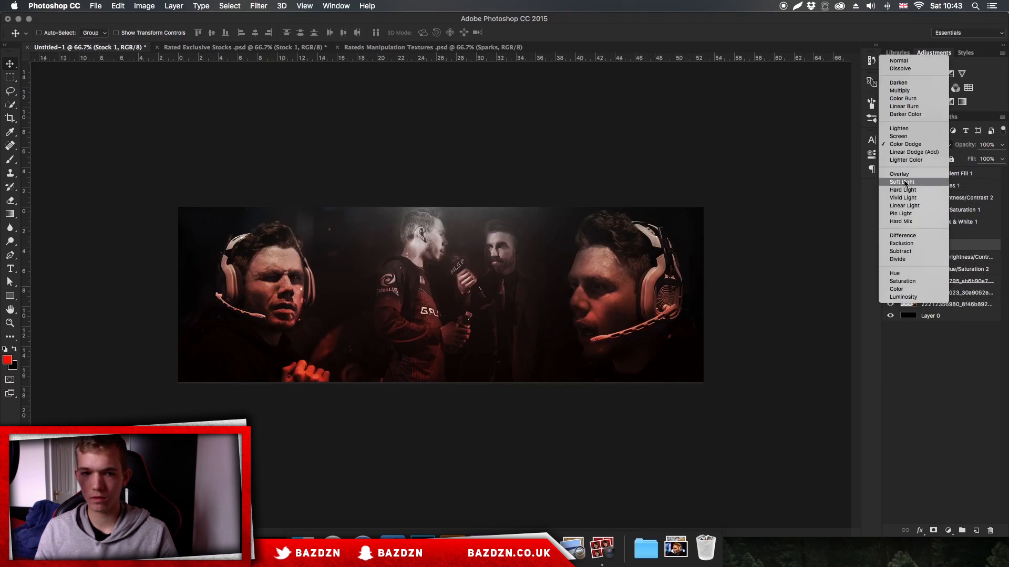
{"action": "left_click", "coordinate": [897, 136]}
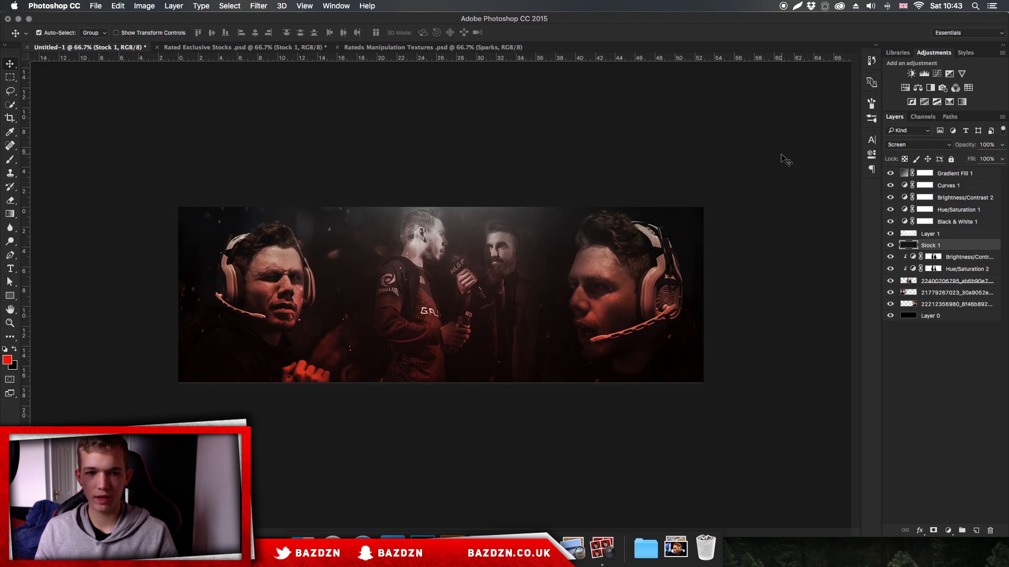
{"action": "key", "text": "super+plus"}
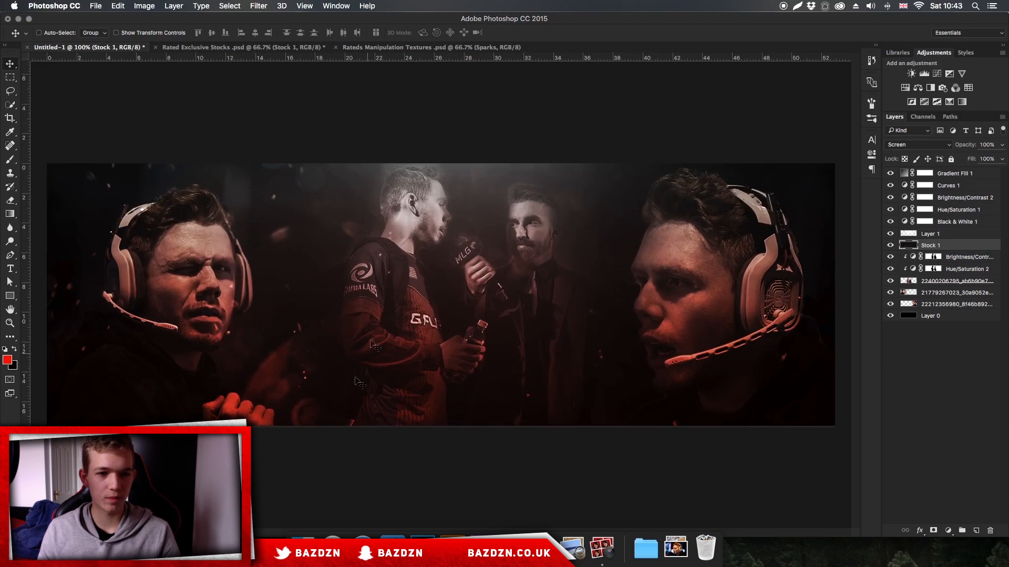
- Hide the Stock 1 layer in Rated Exclusive Stocks .psd and switch to the Rateds Manipulation Textures .psd document
{"action": "left_click", "coordinate": [257, 49]}
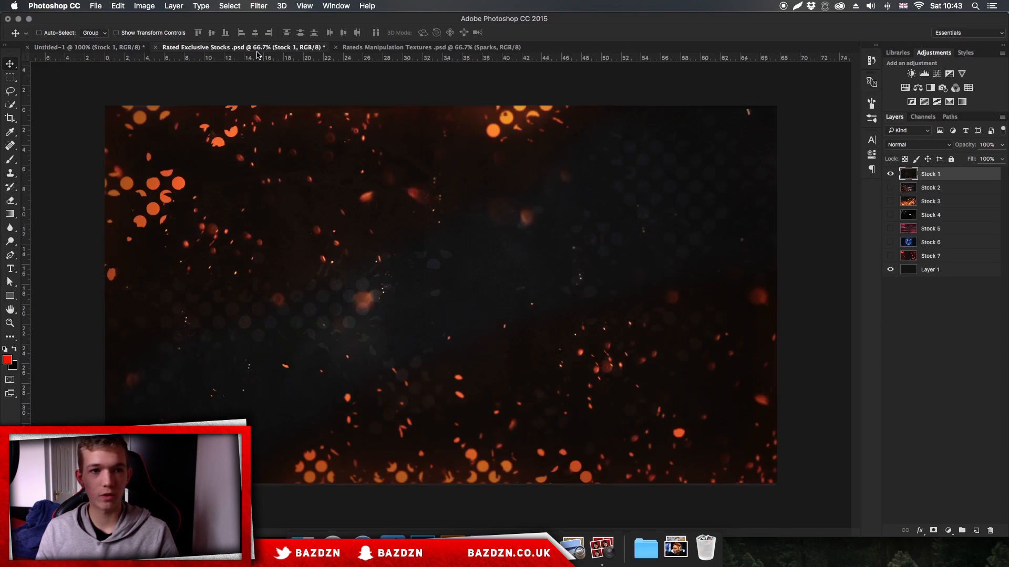
{"action": "left_click", "coordinate": [890, 174]}
{"action": "left_click", "coordinate": [392, 48]}
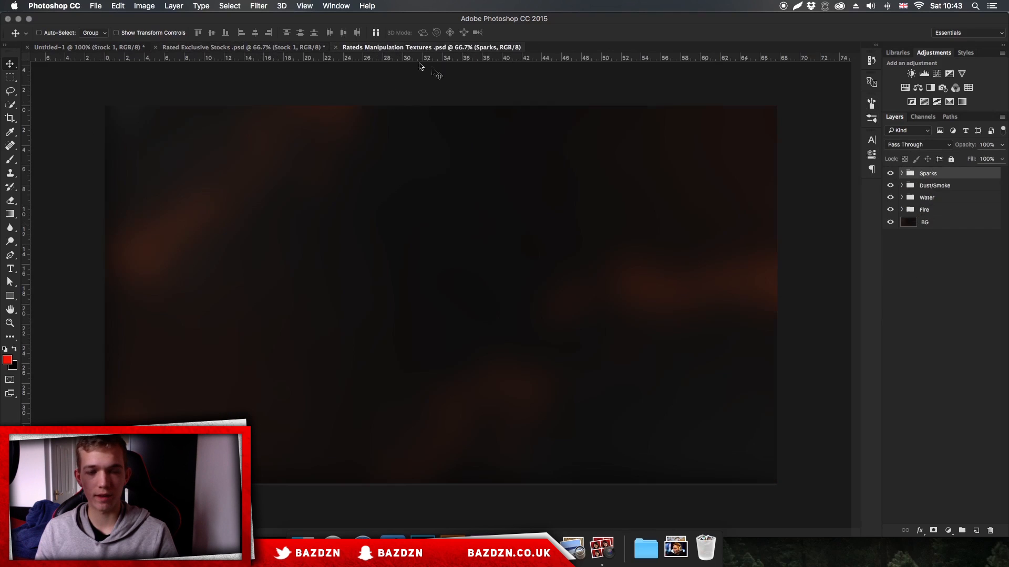
{"action": "left_click", "coordinate": [99, 48]}
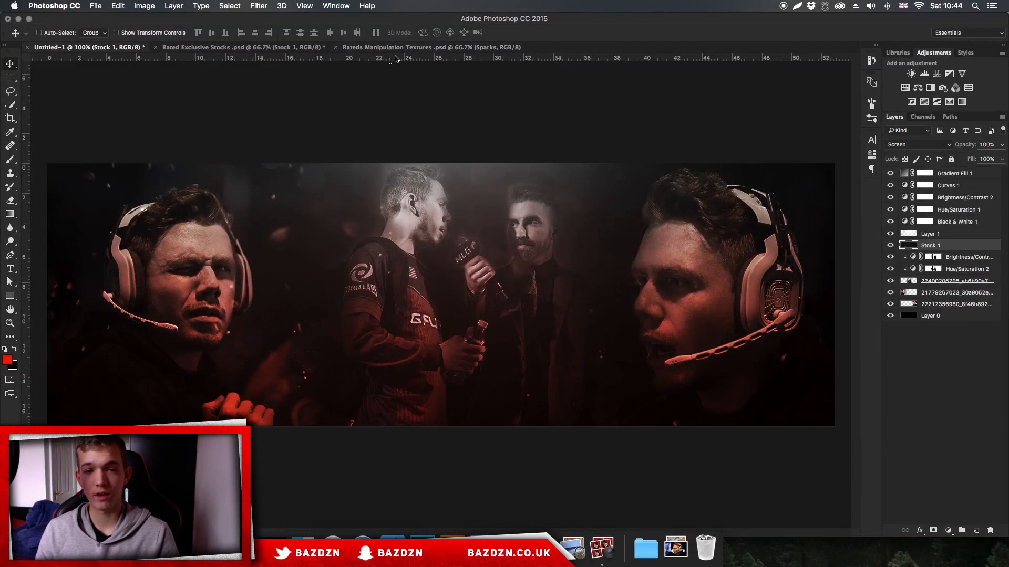
{"action": "left_click", "coordinate": [390, 48]}
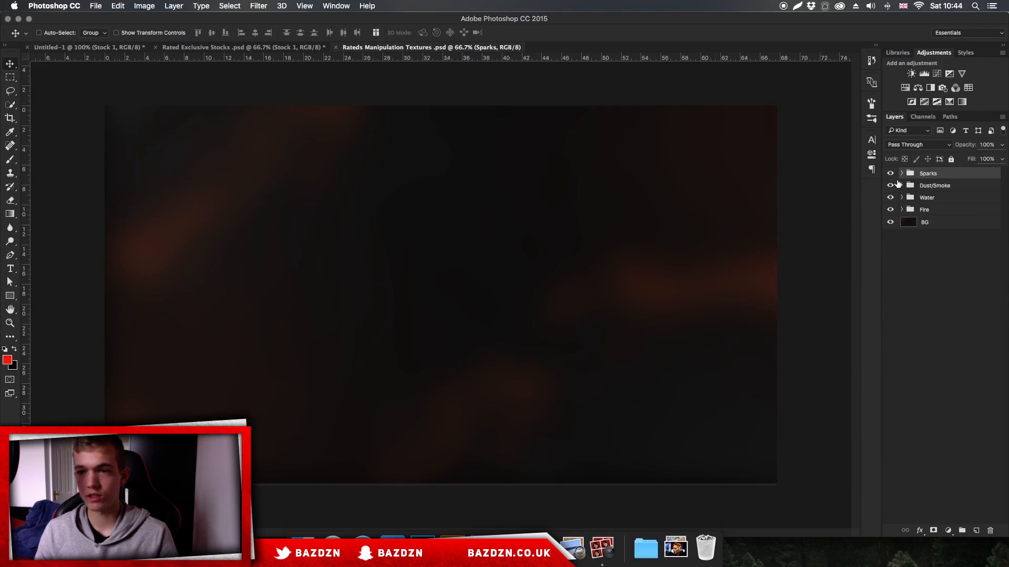
- Preview a texture layer in the Water group, and collapse the group again
{"action": "left_click", "coordinate": [902, 198]}
{"action": "left_click", "coordinate": [888, 224]}
{"action": "left_click", "coordinate": [890, 224]}
{"action": "left_click", "coordinate": [901, 198]}
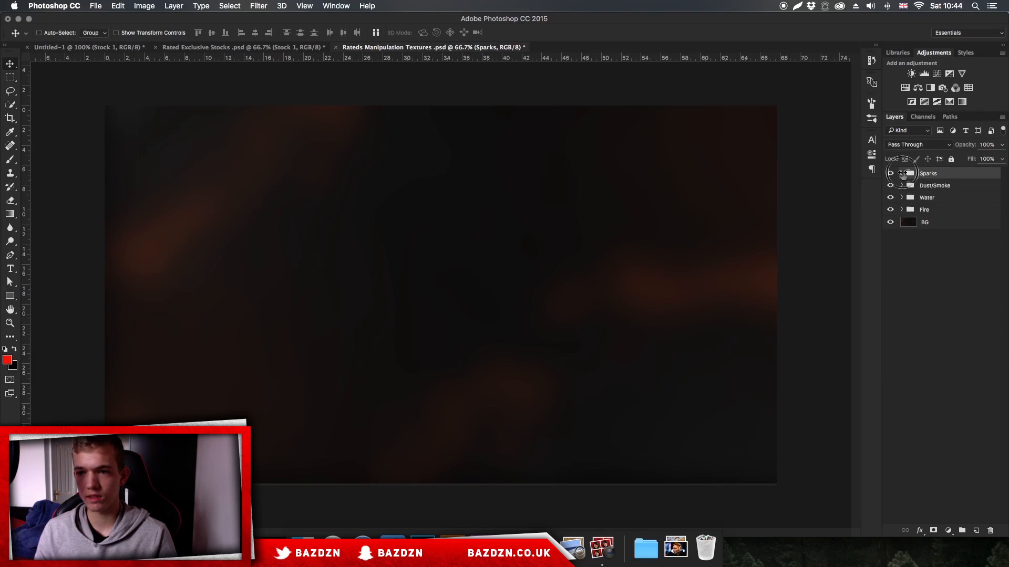
- Preview Layers 35 and 36 in the Sparks group, and copy Layer 36 into the Untitled-1 banner
{"action": "left_click", "coordinate": [902, 173]}
{"action": "left_click", "coordinate": [889, 269]}
{"action": "left_click", "coordinate": [890, 282]}
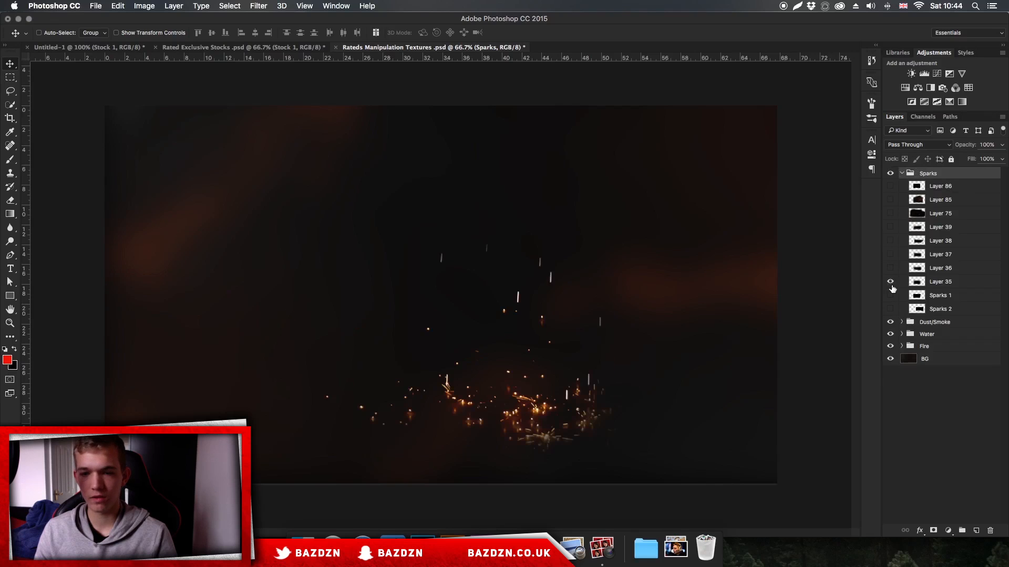
{"action": "left_click", "coordinate": [890, 269]}
{"action": "left_click", "coordinate": [890, 282]}
{"action": "left_click", "coordinate": [921, 269]}
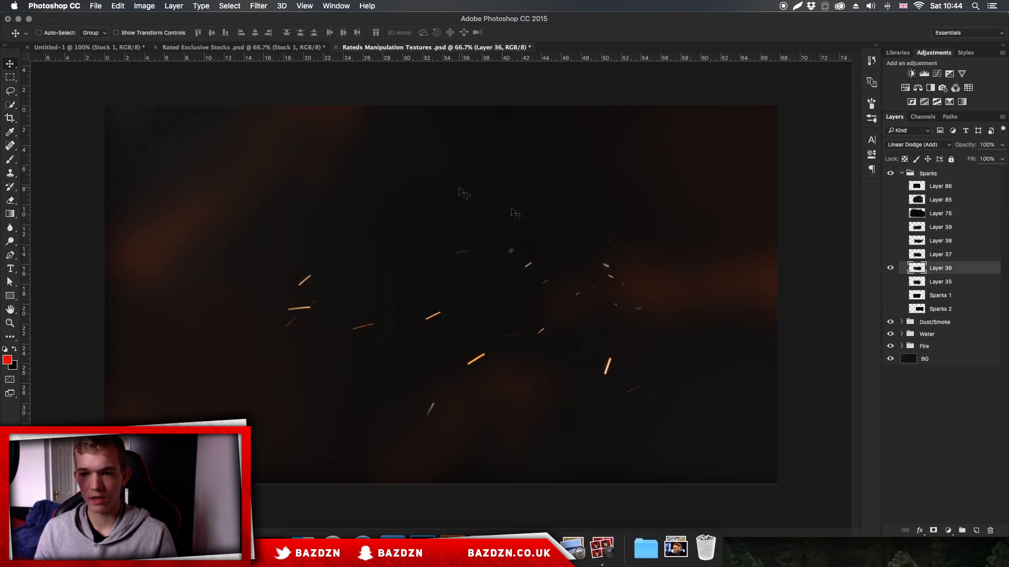
{"action": "left_click", "coordinate": [112, 47]}
{"action": "left_click_drag", "start_coordinate": [466, 153], "coordinate": [466, 153]}
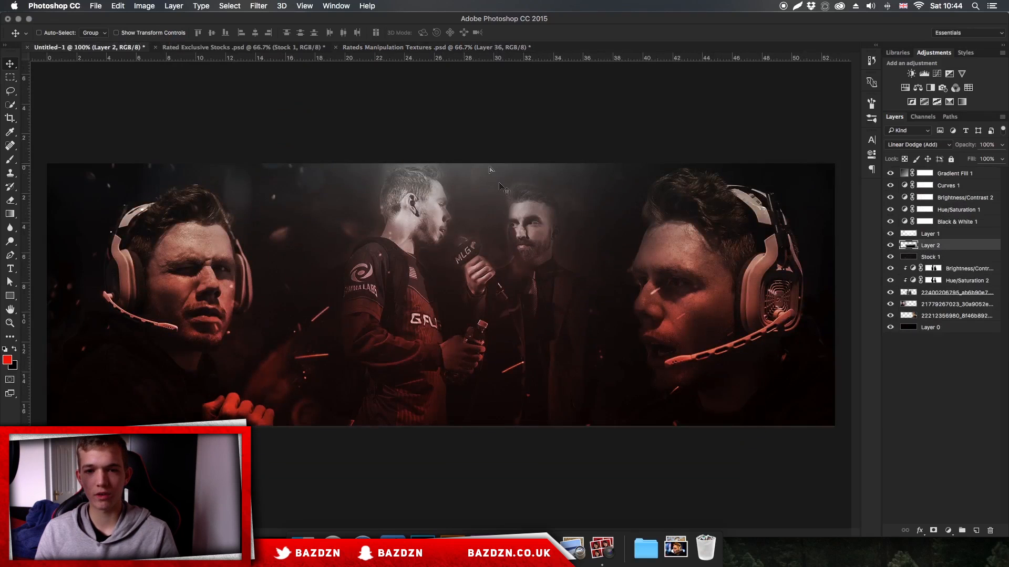
- Scale the spark layer to 52% and position it over the head of the man on the banner's right side
{"action": "left_click_drag", "start_coordinate": [746, 361], "coordinate": [801, 211]}
{"action": "key", "text": "super+minus"}
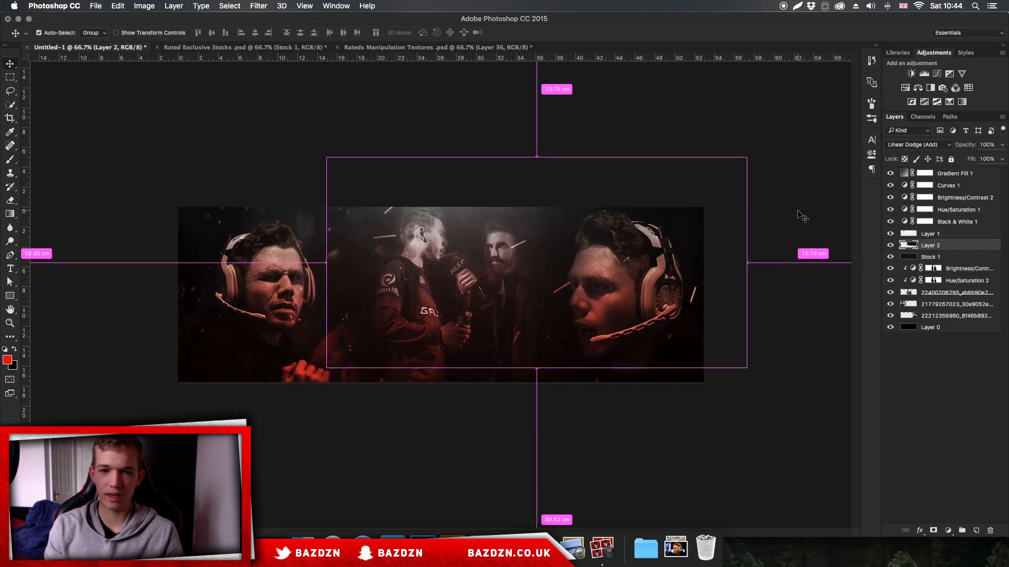
{"action": "key", "text": "super+plus"}
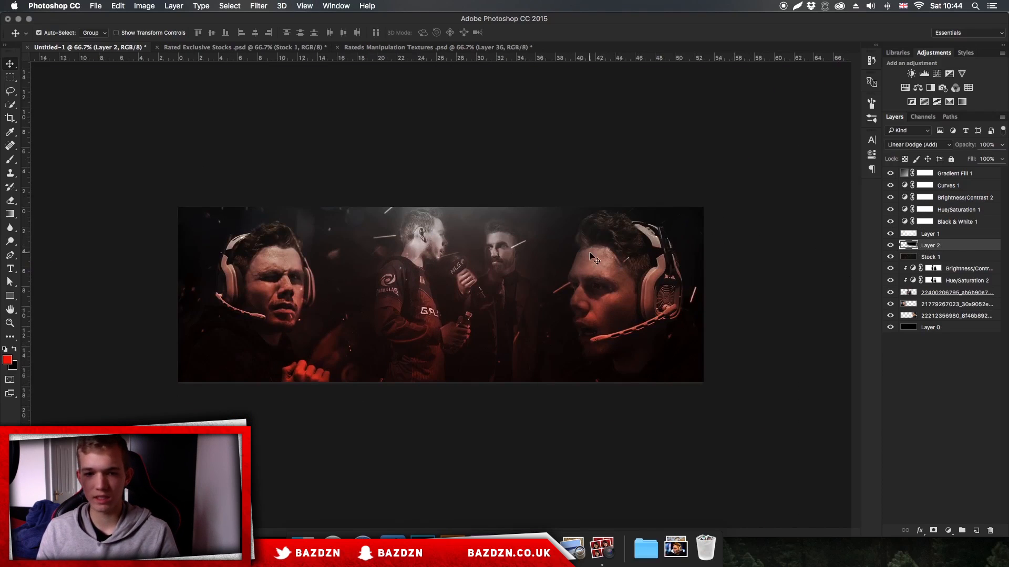
{"action": "key", "text": "super+t"}
{"action": "left_click_drag", "start_coordinate": [326, 158], "coordinate": [527, 254]}
{"action": "left_click_drag", "start_coordinate": [711, 336], "coordinate": [701, 278]}
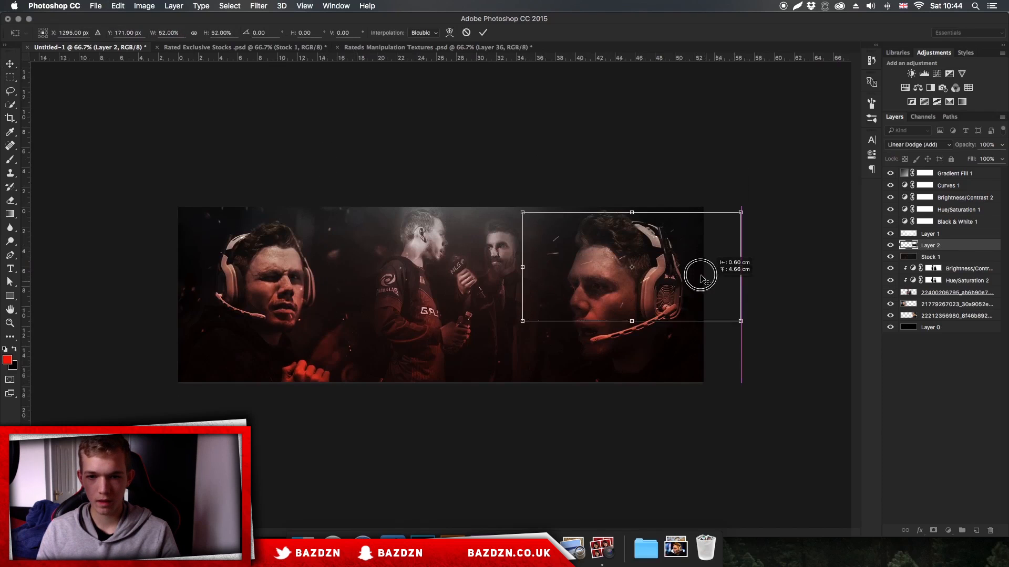
{"action": "key", "text": "Return"}
{"action": "key", "text": "super+minus"}
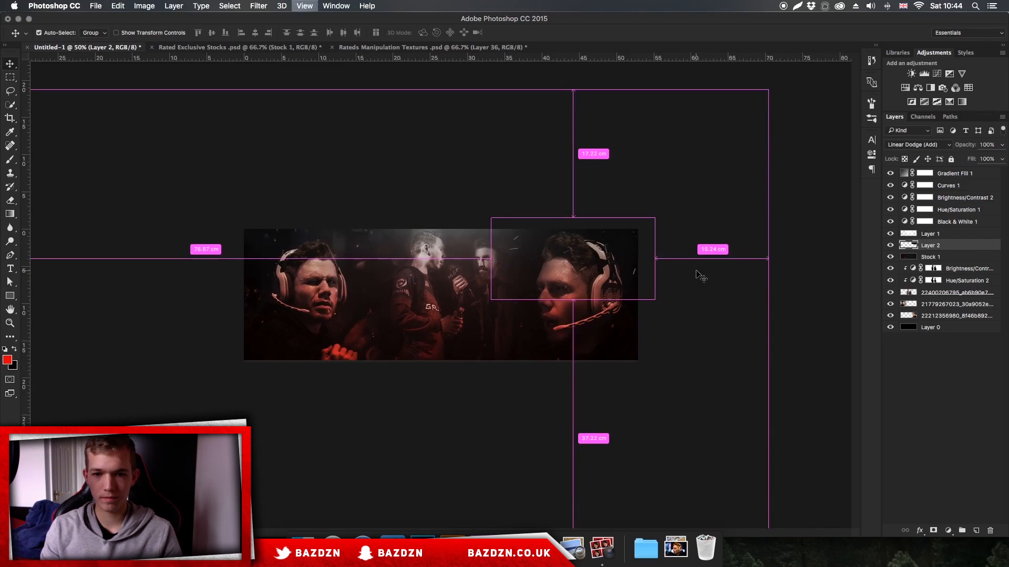
{"action": "key", "text": "super+1"}
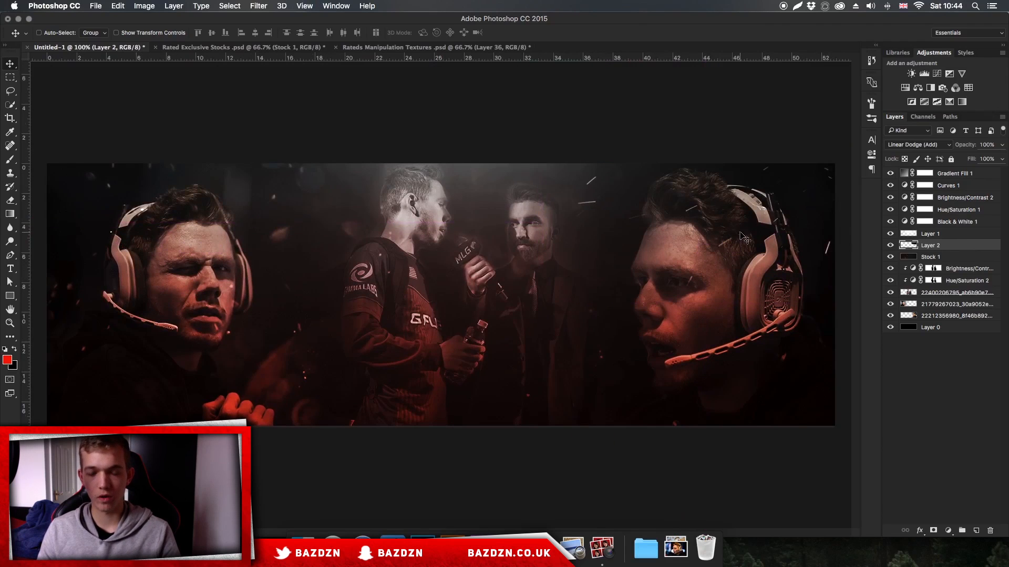
{"action": "key", "text": "super+minus"}
{"action": "left_click_drag", "start_coordinate": [743, 237], "coordinate": [265, 361]}
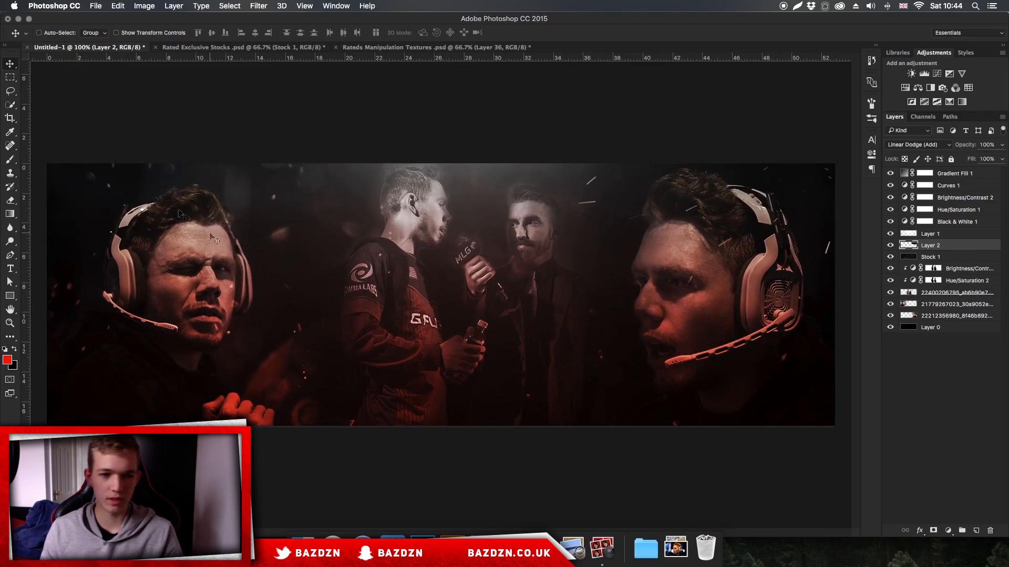
- Add an Exposure adjustment layer above Gradient Fill 1 with exposure +0.15 and gamma correction 0.82
{"action": "left_click", "coordinate": [952, 177]}
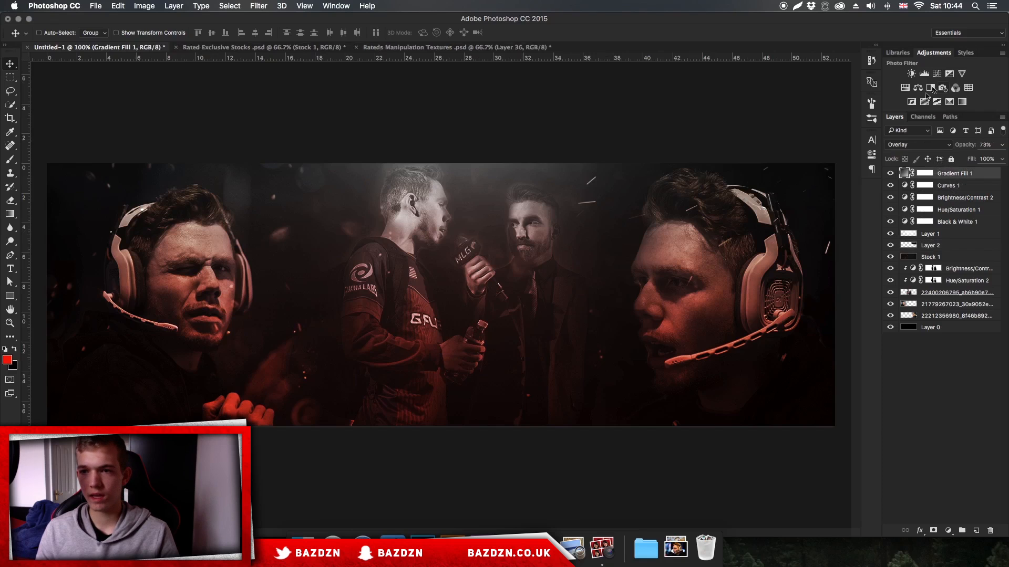
{"action": "left_click", "coordinate": [950, 74]}
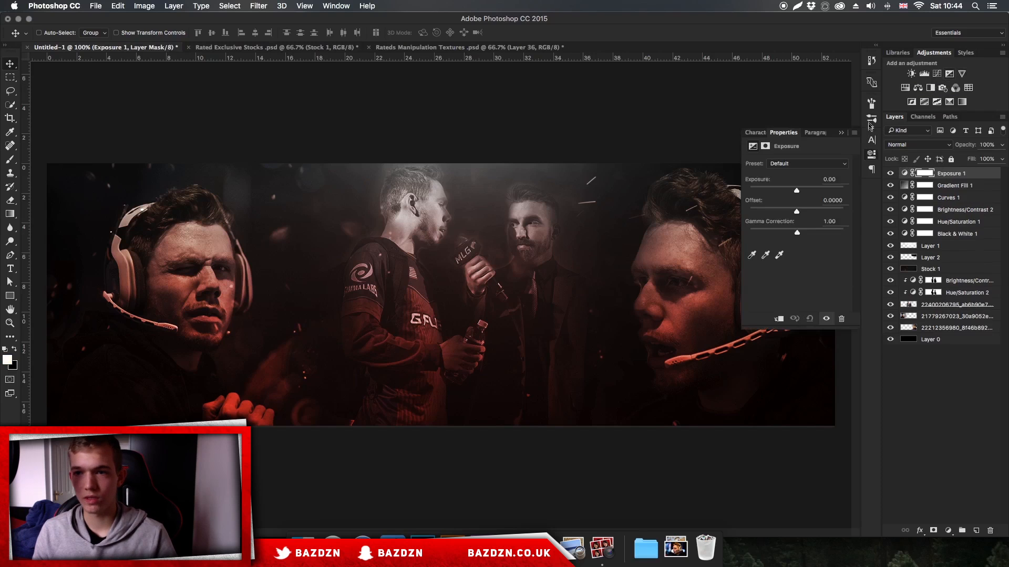
{"action": "left_click", "coordinate": [805, 190]}
{"action": "mouse_move", "coordinate": [798, 231]}
{"action": "left_mouse_down"}
{"action": "mouse_move", "coordinate": [811, 231]}
{"action": "mouse_move", "coordinate": [803, 231]}
{"action": "left_mouse_up"}
{"action": "left_click_drag", "start_coordinate": [803, 193], "coordinate": [797, 193]}
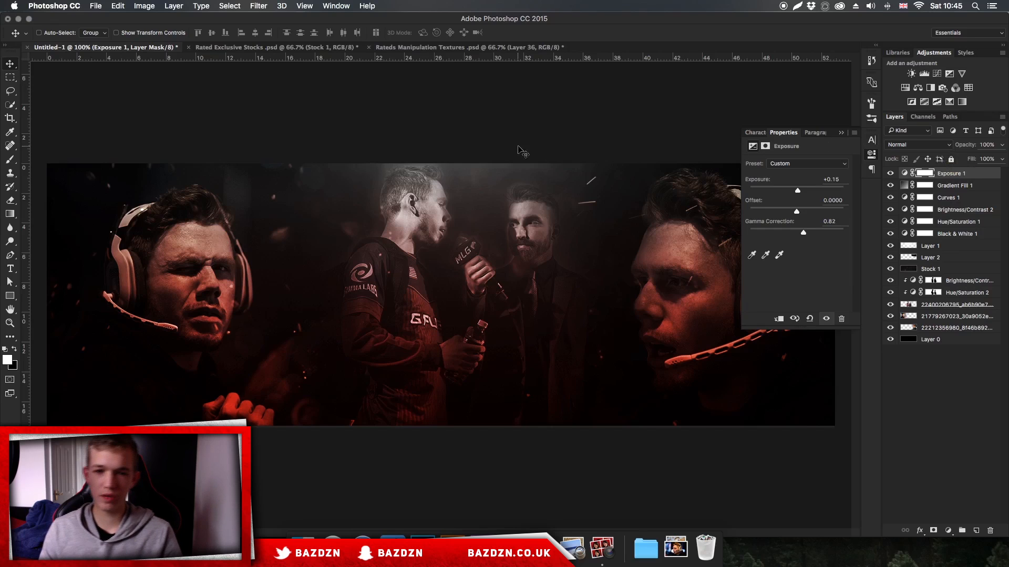
{"action": "left_click", "coordinate": [282, 46]}
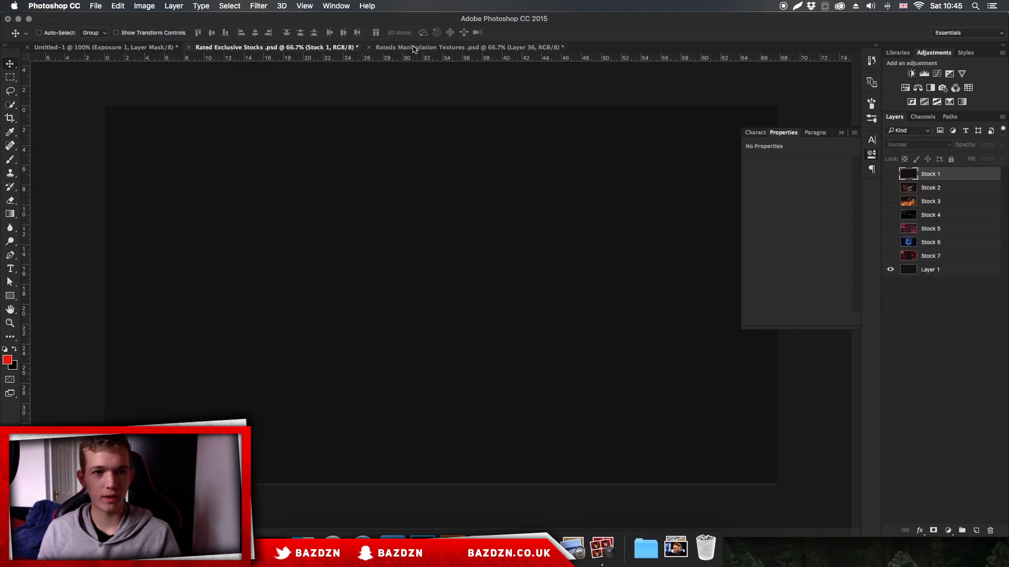
{"action": "left_click", "coordinate": [413, 47]}
{"action": "left_click", "coordinate": [105, 48]}
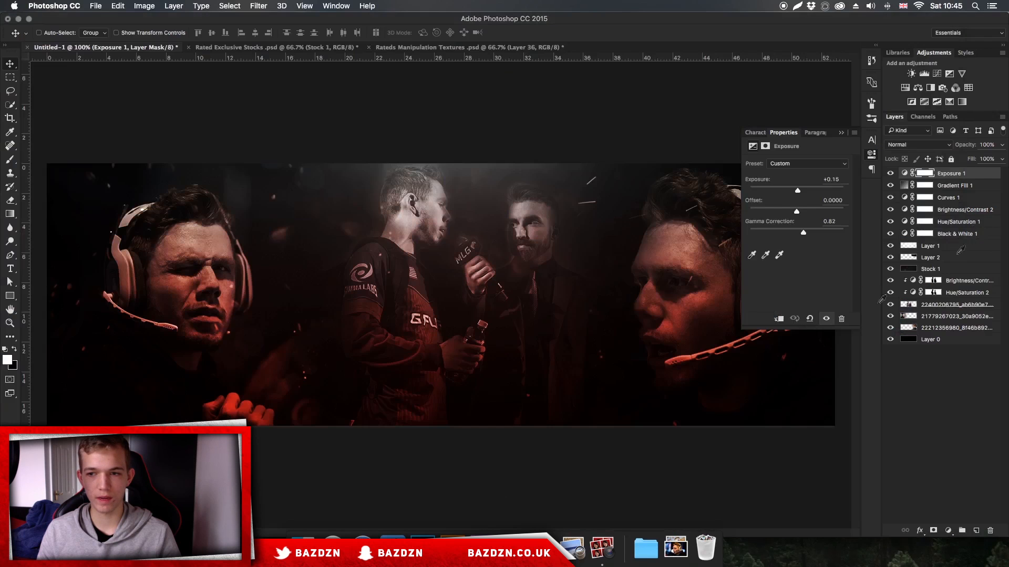
- Select the Black & White 1 layer, and browse in Finder to the Textures/Stocks folder of Rated LXX Pack Part 2
{"action": "left_click", "coordinate": [956, 234]}
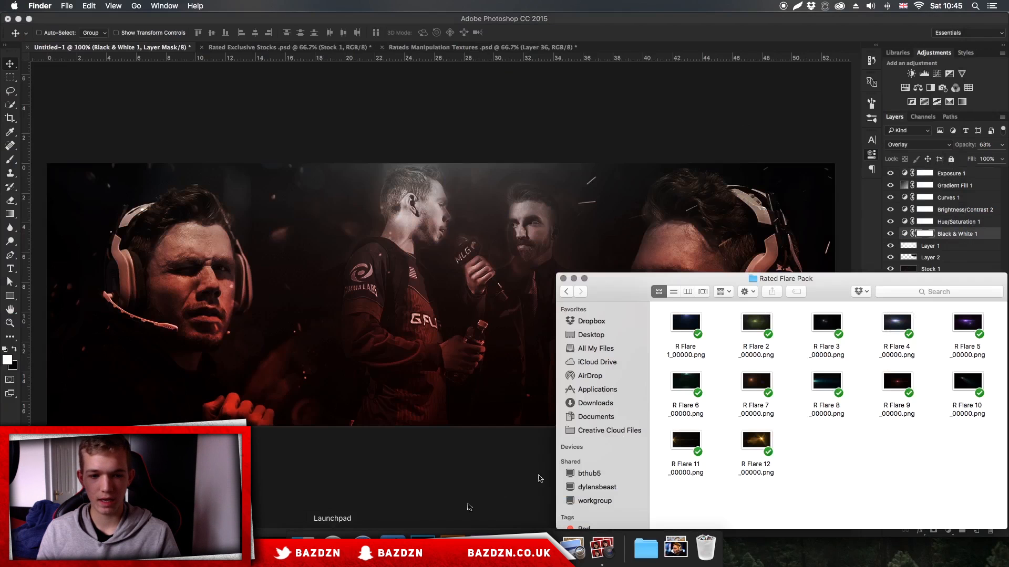
{"action": "left_click", "coordinate": [567, 293]}
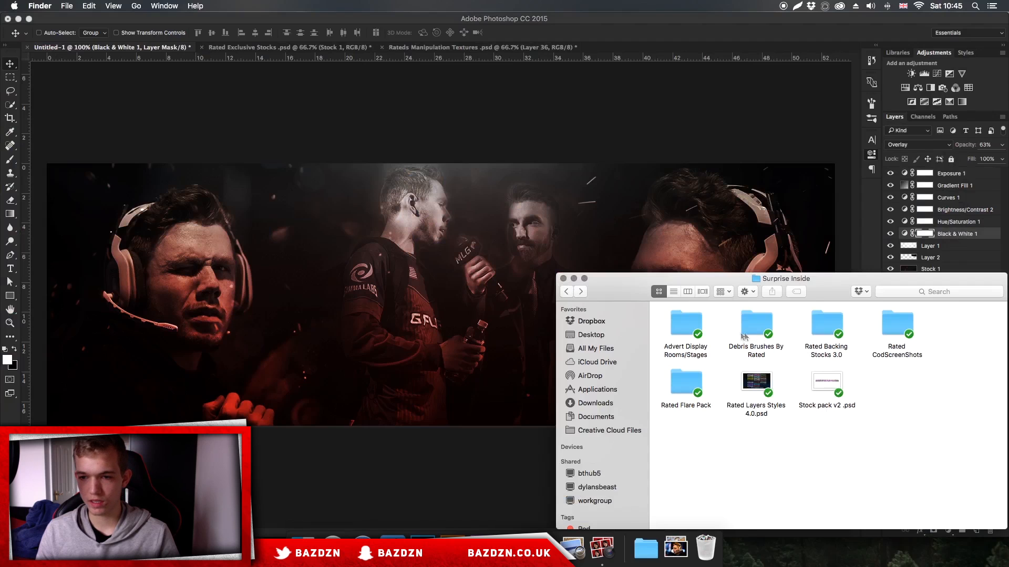
{"action": "left_click", "coordinate": [567, 293]}
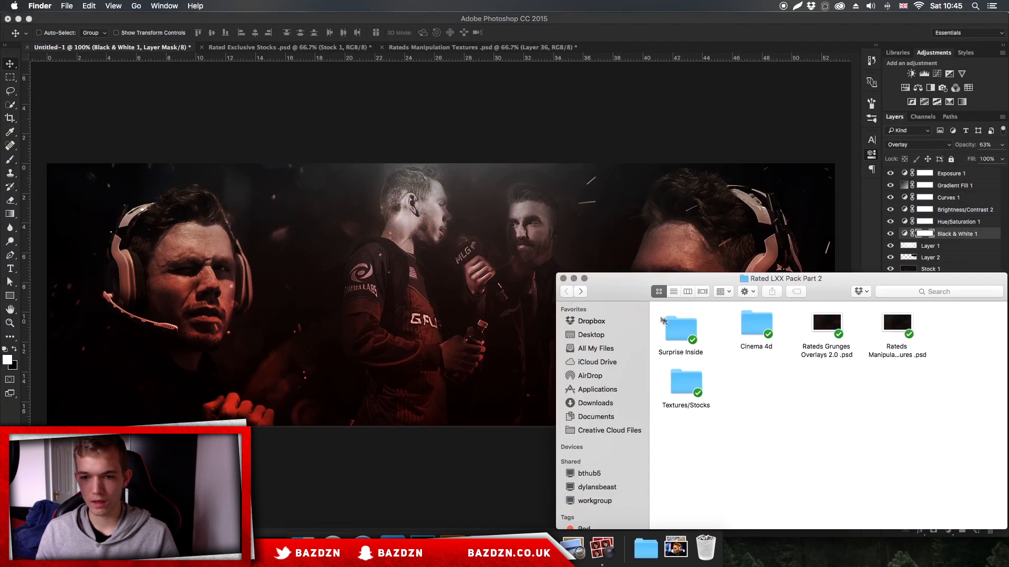
{"action": "double_click", "coordinate": [685, 384]}
{"action": "left_click", "coordinate": [689, 326]}
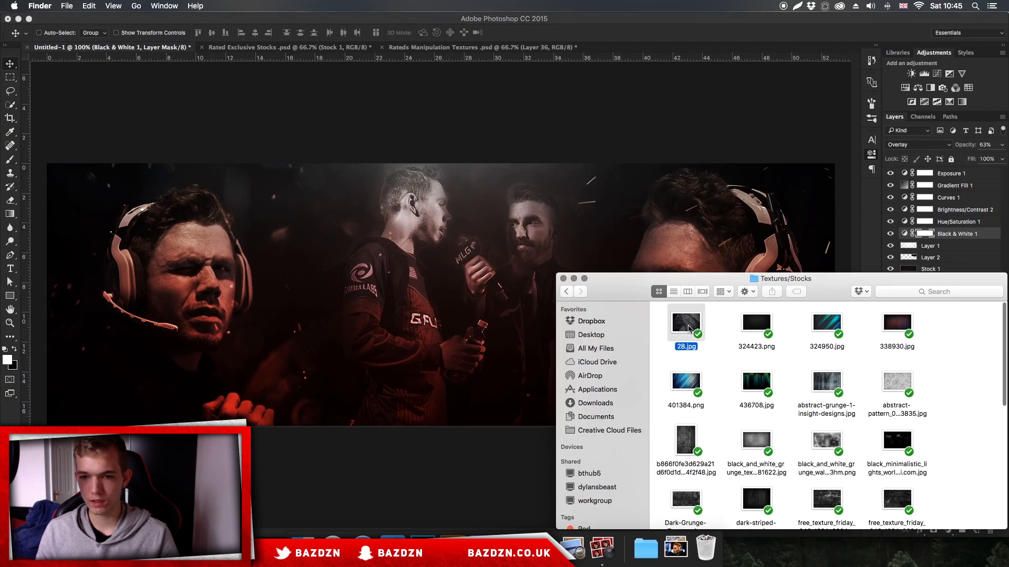
{"action": "scroll", "coordinate": [759, 362], "scroll_direction": "down", "scroll_amount": 1}
{"action": "scroll", "coordinate": [767, 357], "scroll_direction": "up", "scroll_amount": 1}
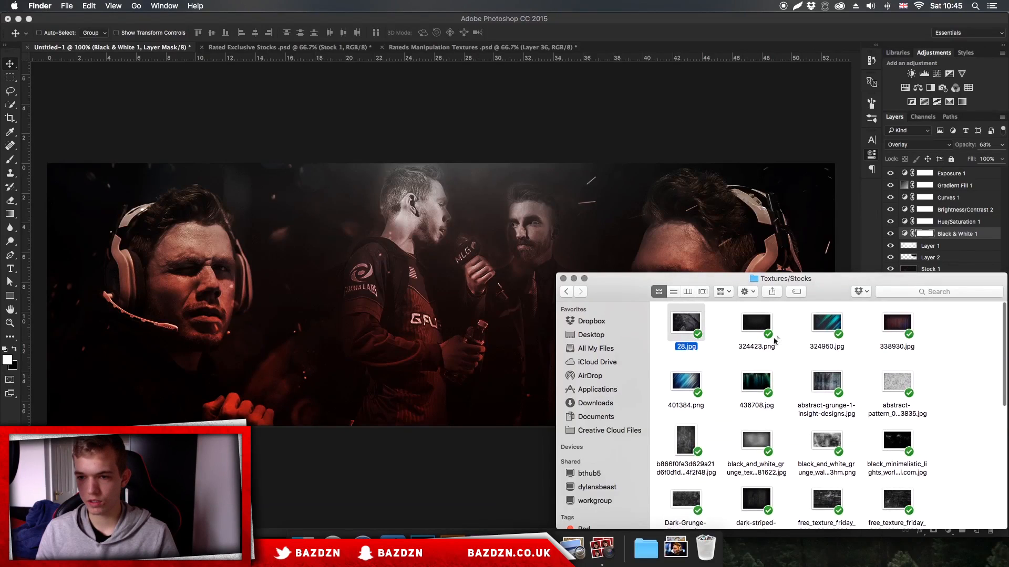
- Place 28.jpg into the banner above Black & White 1, scaled to about 181% so it covers the canvas
{"action": "left_click", "coordinate": [726, 326]}
{"action": "left_click_drag", "start_coordinate": [687, 322], "coordinate": [370, 231]}
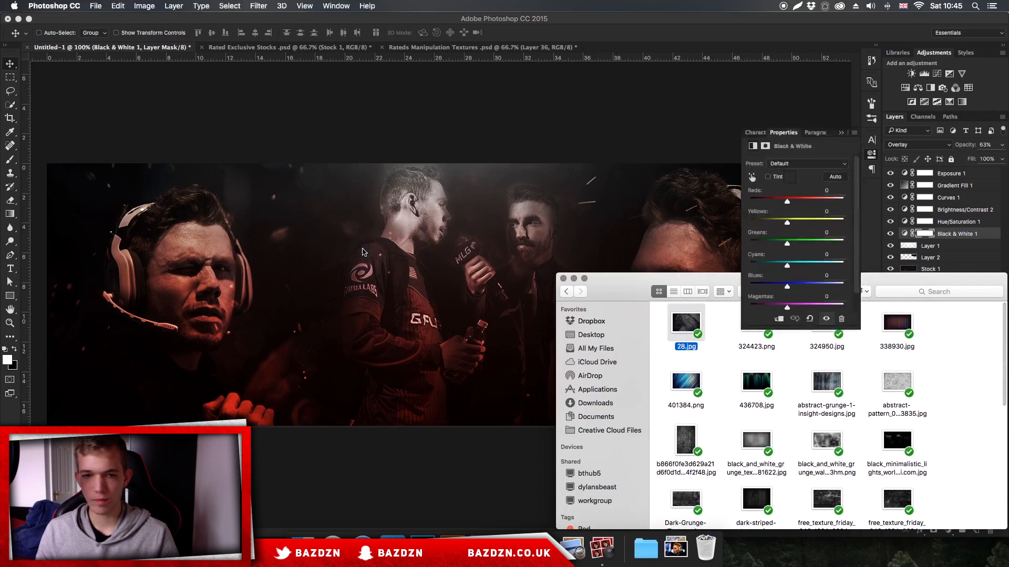
{"action": "left_click_drag", "start_coordinate": [637, 163], "coordinate": [864, 52]}
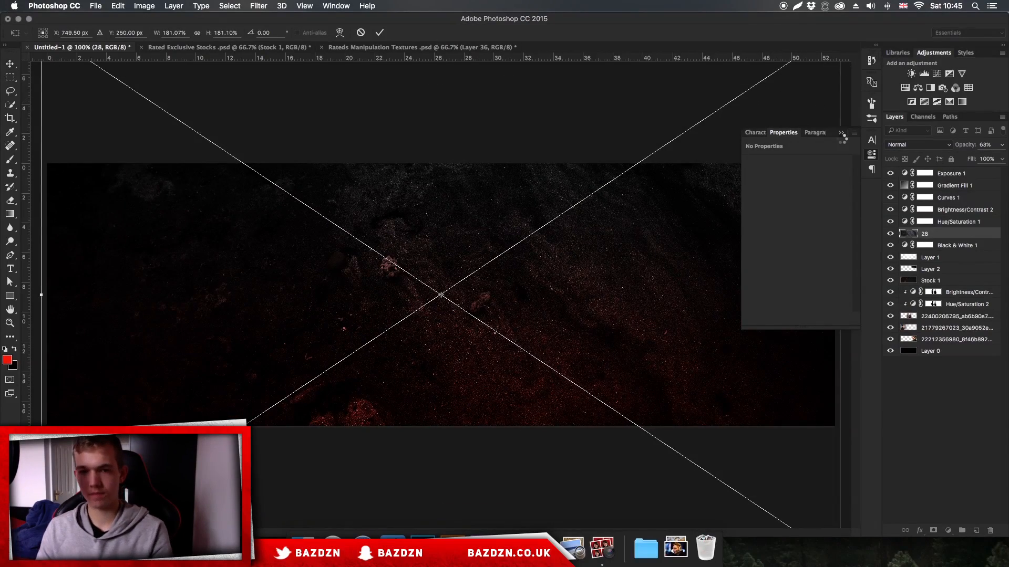
{"action": "key", "text": "Return"}
{"action": "left_click", "coordinate": [841, 134]}
- Move the 28 texture layer directly beneath Stock 1 and set its blend mode to Overlay
{"action": "left_click_drag", "start_coordinate": [938, 340], "coordinate": [944, 269]}
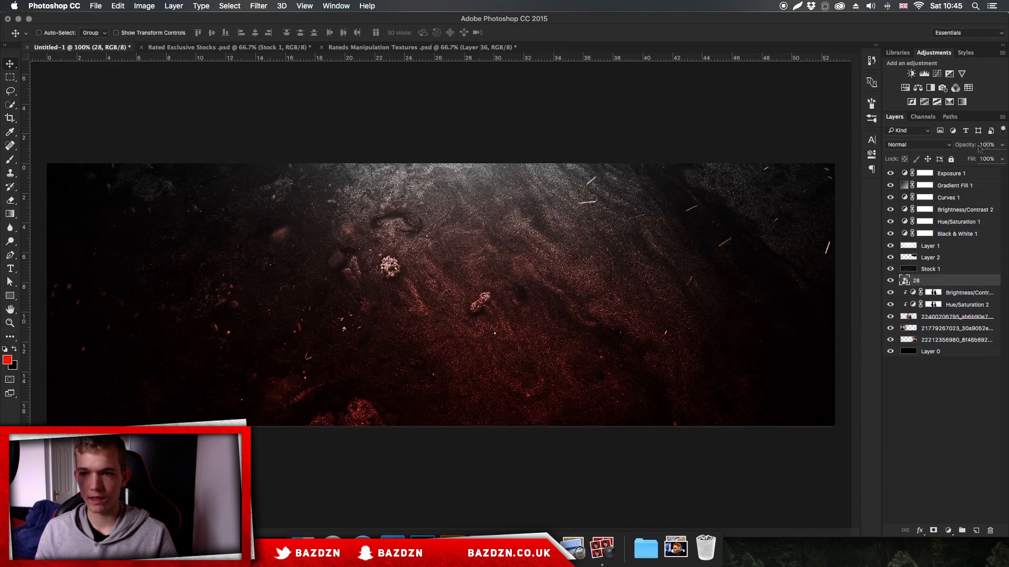
{"action": "left_click", "coordinate": [924, 144]}
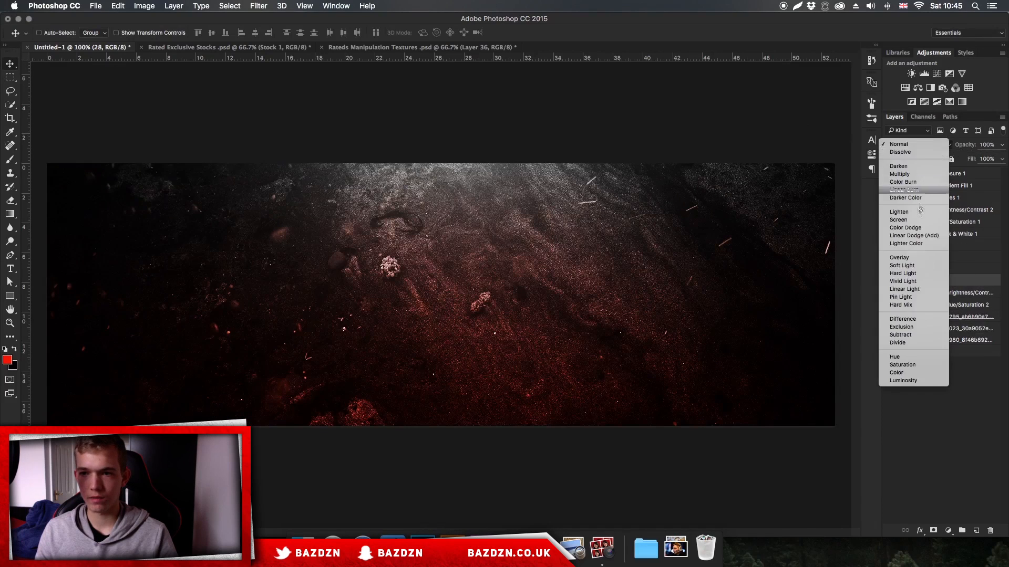
{"action": "left_click", "coordinate": [900, 258]}
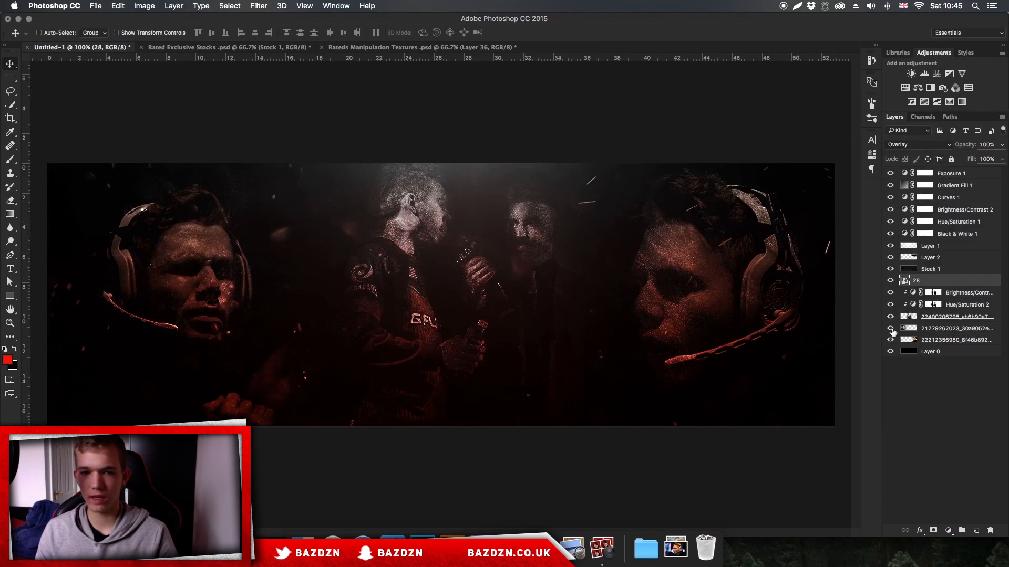
- Rasterize the 28 texture layer and erase its grain from the players' faces with a soft 300 px Eraser
{"action": "key", "text": "e"}
{"action": "key", "text": "w"}
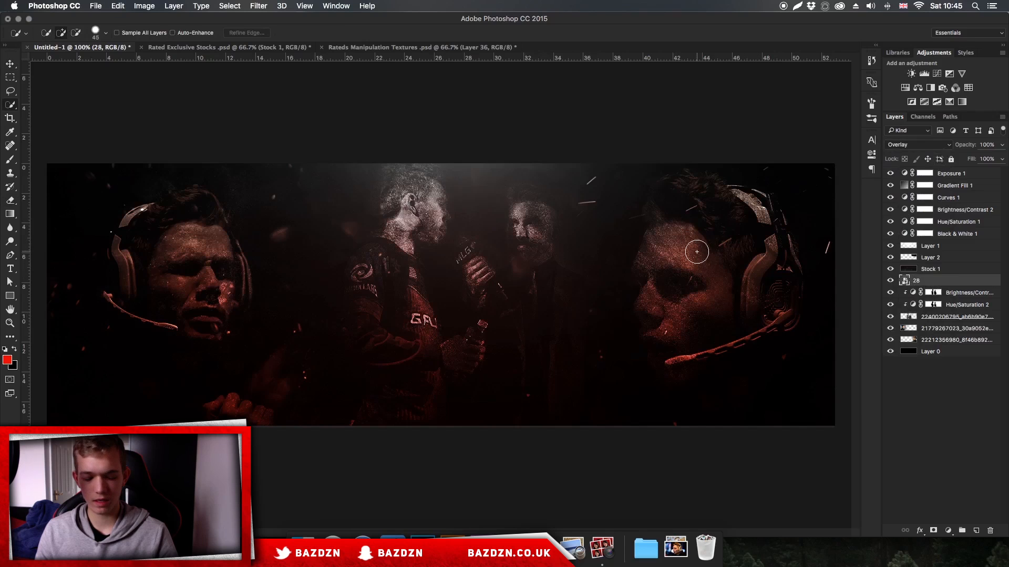
{"action": "key", "text": "e"}
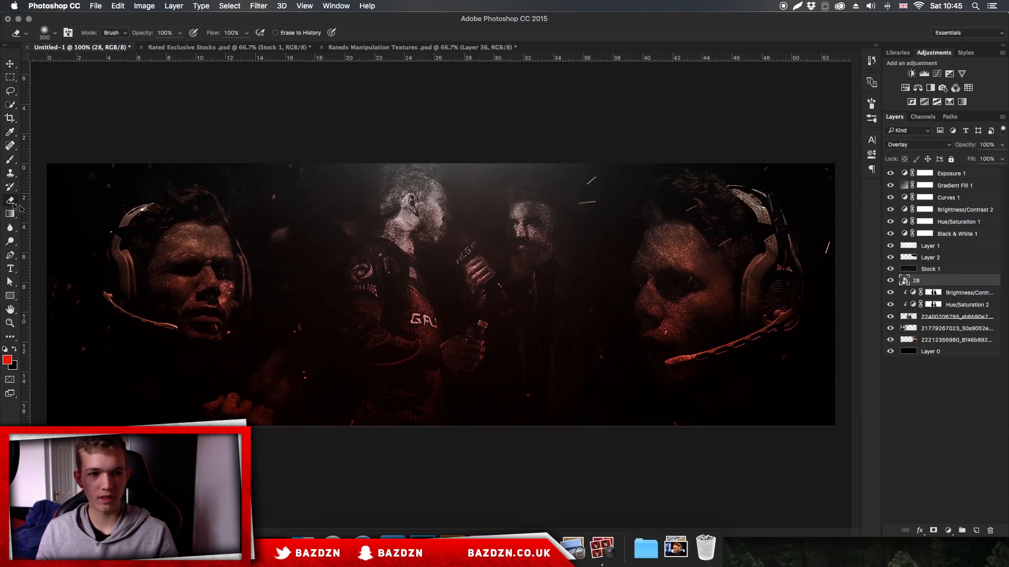
{"action": "left_click", "coordinate": [726, 275]}
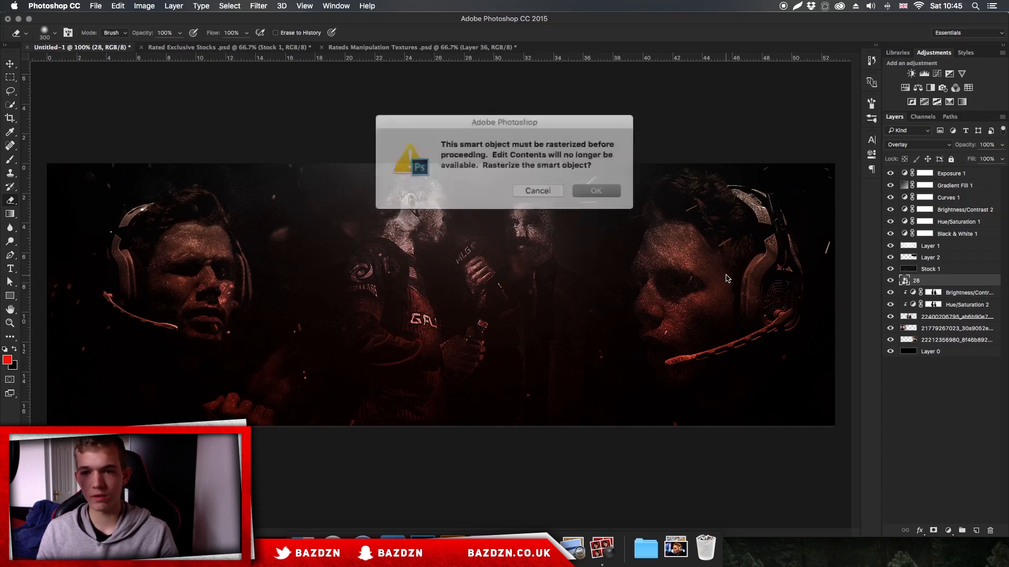
{"action": "left_click", "coordinate": [574, 187]}
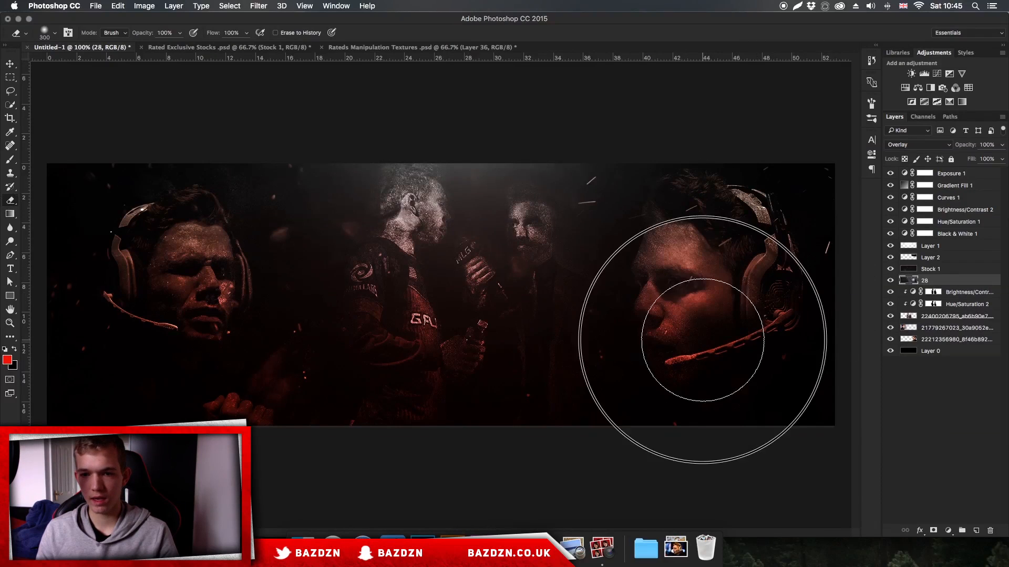
{"action": "mouse_move", "coordinate": [720, 284]}
{"action": "left_mouse_down"}
{"action": "mouse_move", "coordinate": [653, 316]}
{"action": "mouse_move", "coordinate": [698, 293]}
{"action": "mouse_move", "coordinate": [439, 265]}
{"action": "mouse_move", "coordinate": [484, 255]}
{"action": "mouse_move", "coordinate": [518, 198]}
{"action": "mouse_move", "coordinate": [484, 236]}
{"action": "mouse_move", "coordinate": [462, 168]}
{"action": "mouse_move", "coordinate": [173, 276]}
{"action": "mouse_move", "coordinate": [168, 207]}
{"action": "mouse_move", "coordinate": [225, 293]}
{"action": "left_mouse_up"}
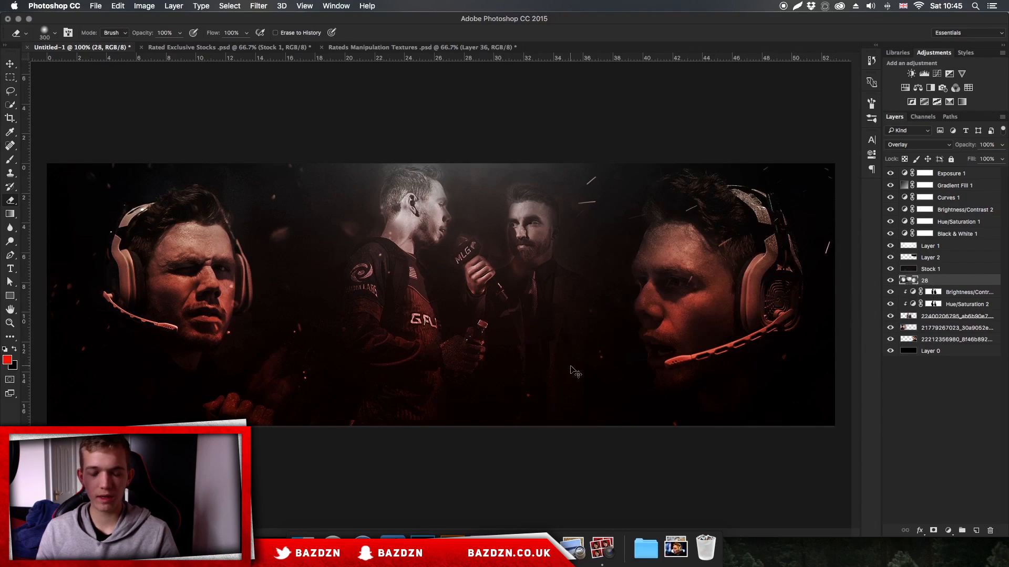
- Apply a Gaussian Blur with a 1.4 pixel radius to the 28 texture layer
{"action": "key", "text": "super+plus"}
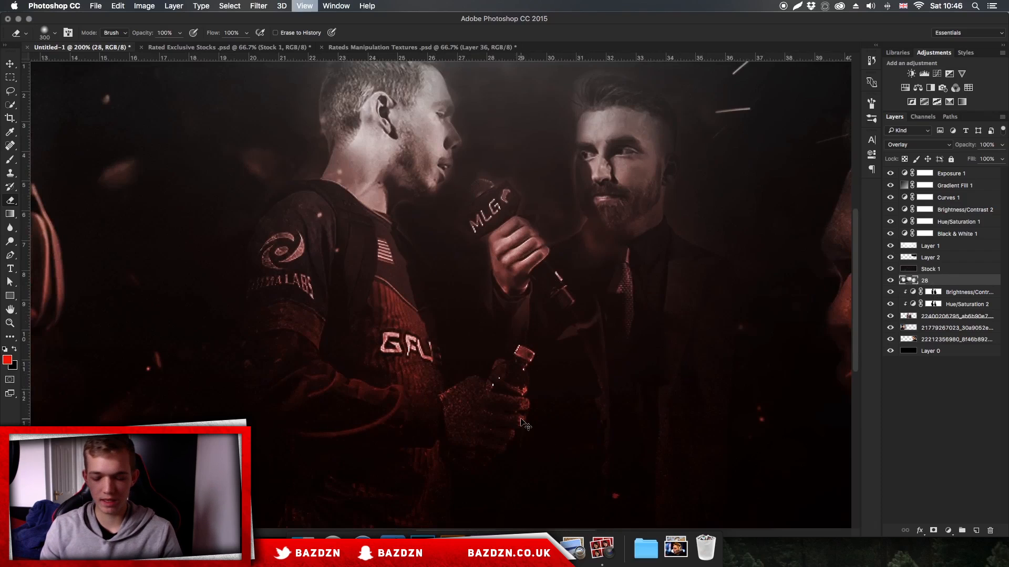
{"action": "key", "text": "super+minus"}
{"action": "left_click", "coordinate": [259, 6]}
{"action": "mouse_move", "coordinate": [275, 135]}
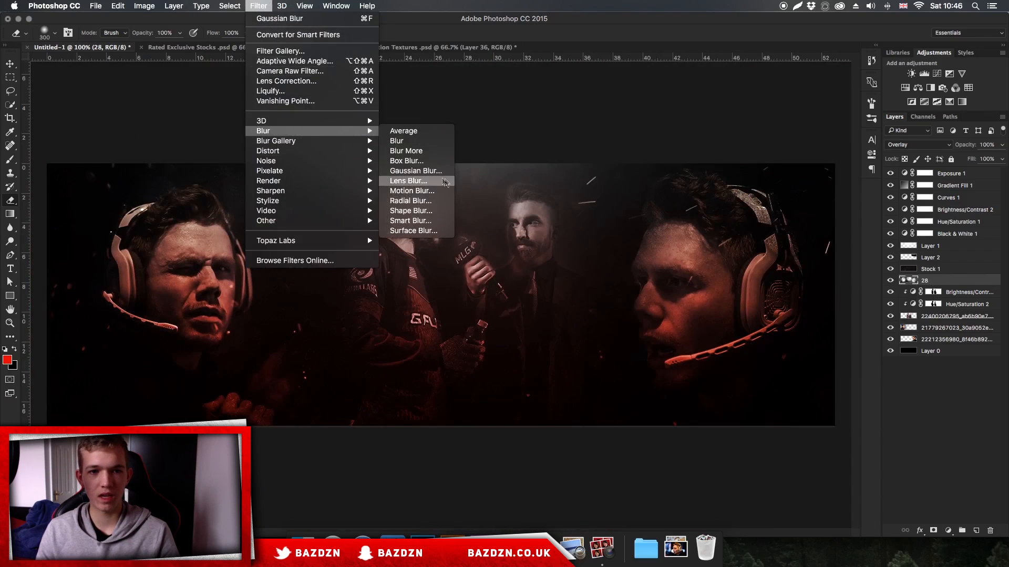
{"action": "left_click", "coordinate": [415, 171]}
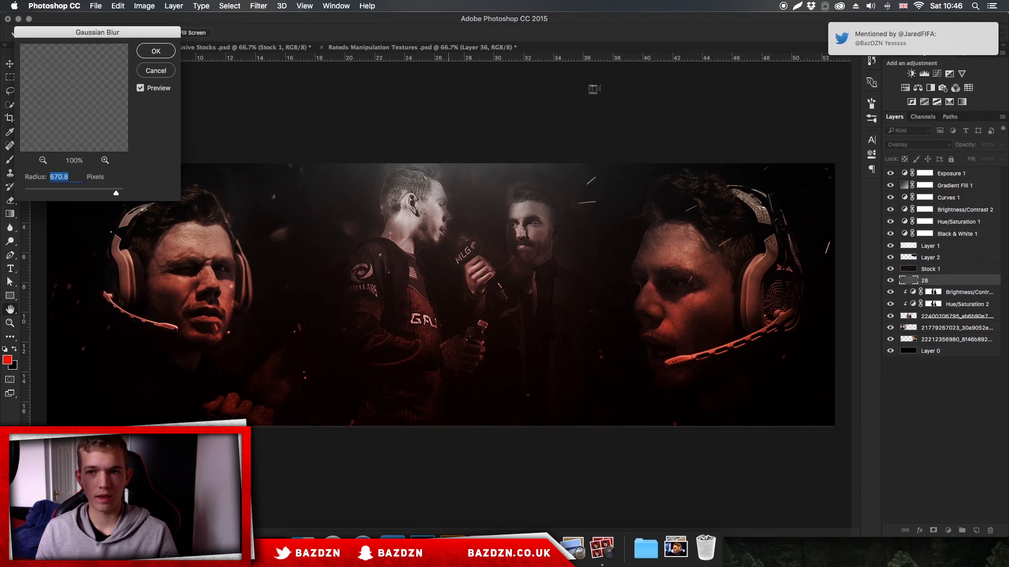
{"action": "left_click_drag", "start_coordinate": [56, 195], "coordinate": [58, 193]}
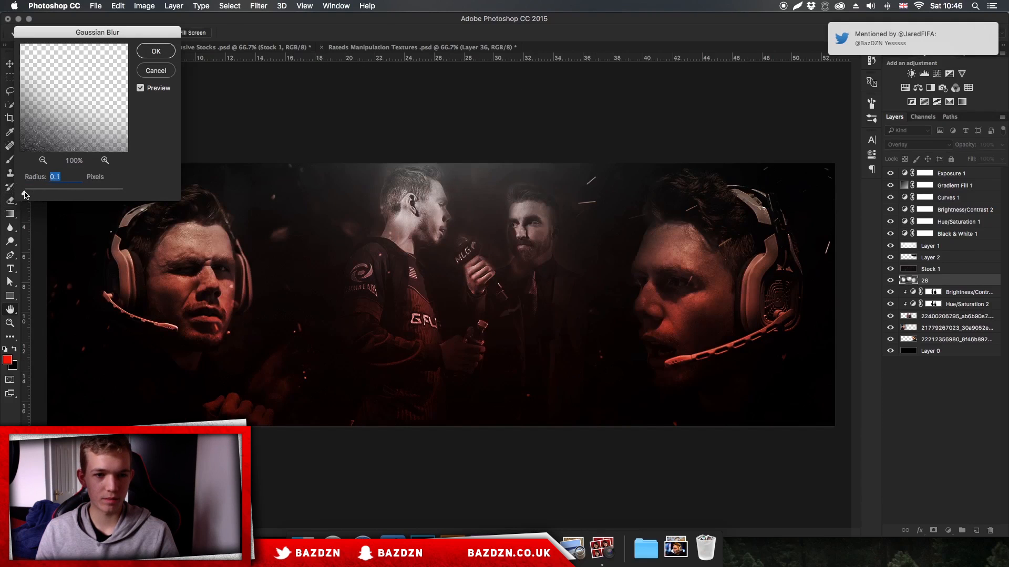
{"action": "left_click_drag", "start_coordinate": [25, 195], "coordinate": [32, 193]}
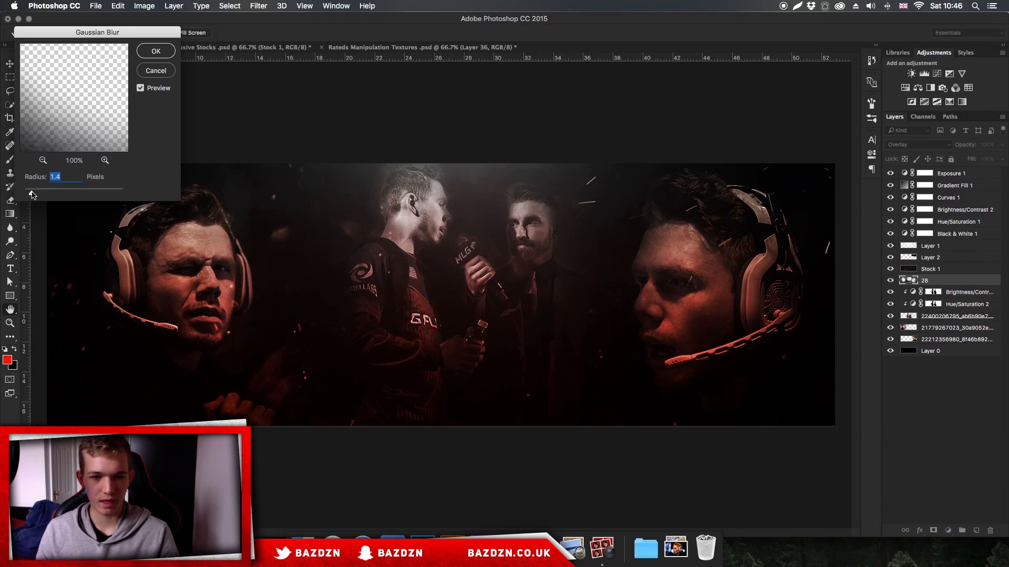
{"action": "left_click", "coordinate": [153, 51]}
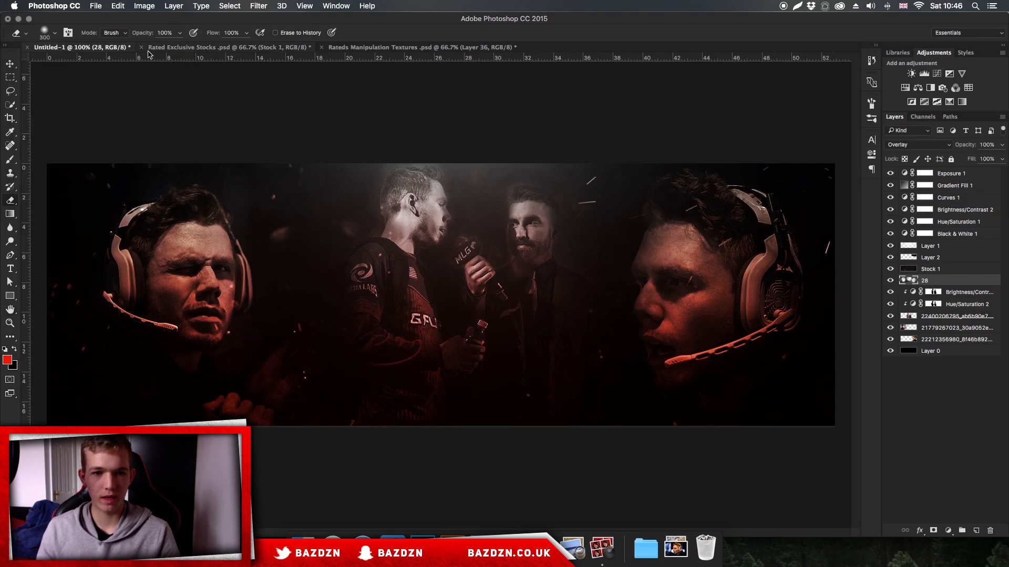
- Place 401384.png from the Textures/Stocks folder directly above the 28 layer, enlarged to cover the whole banner
{"action": "key", "text": "super+minus"}
{"action": "key", "text": "super+equal"}
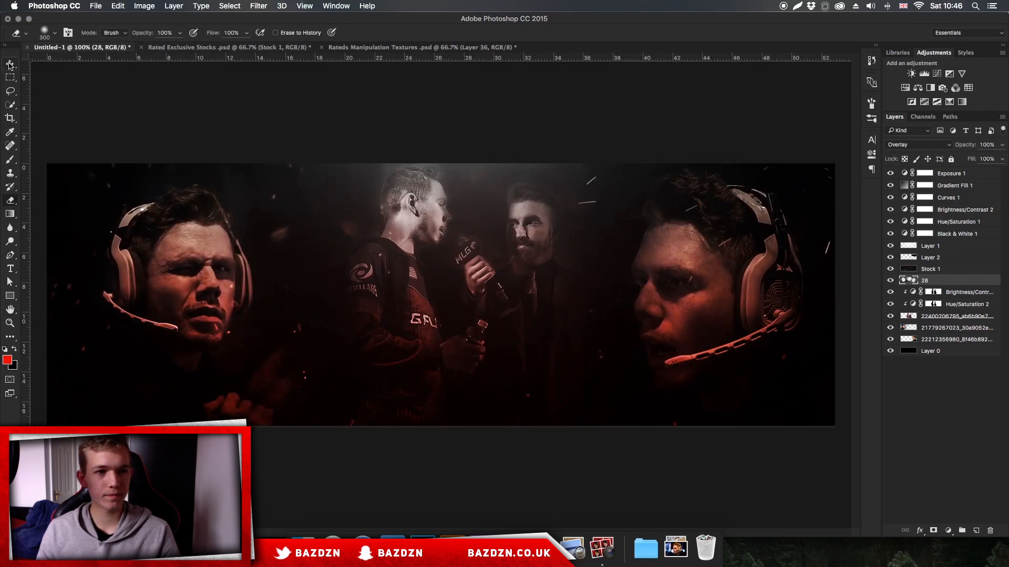
{"action": "key", "text": "v"}
{"action": "left_click", "coordinate": [389, 47]}
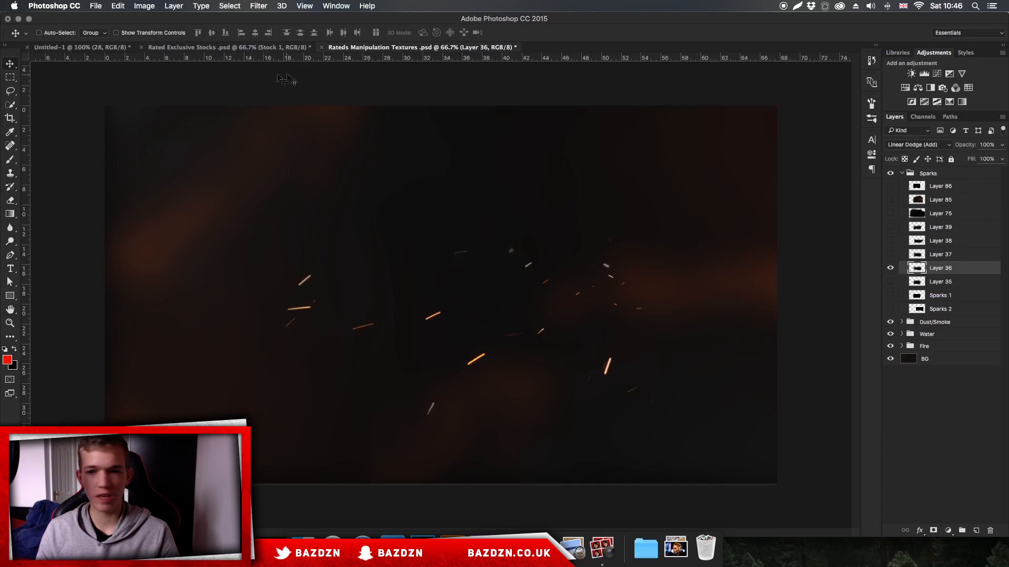
{"action": "left_click", "coordinate": [231, 48]}
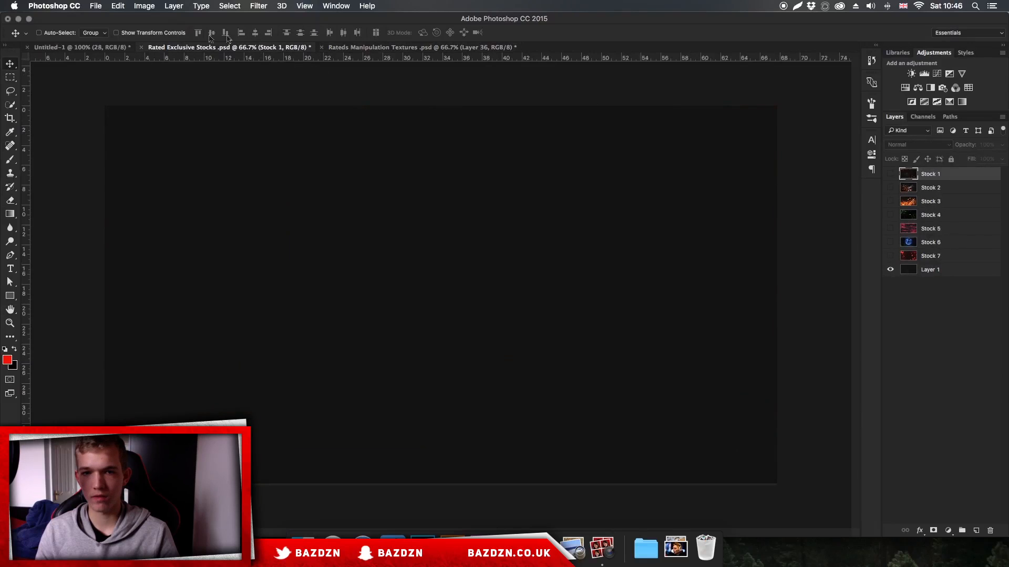
{"action": "left_click", "coordinate": [101, 50]}
{"action": "left_click", "coordinate": [303, 547]}
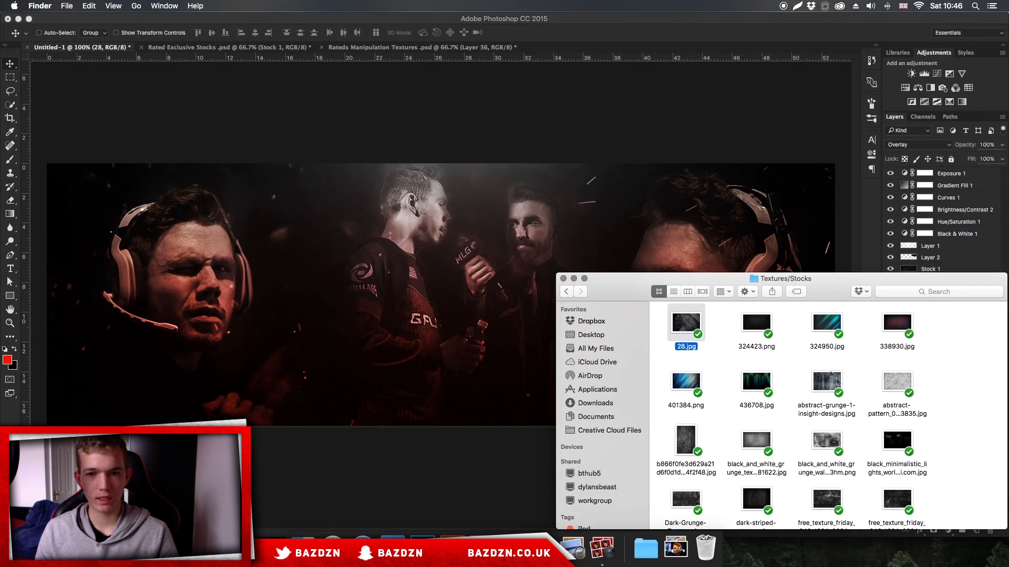
{"action": "left_click", "coordinate": [814, 329]}
{"action": "left_click", "coordinate": [683, 383]}
{"action": "left_click_drag", "start_coordinate": [686, 385], "coordinate": [351, 318]}
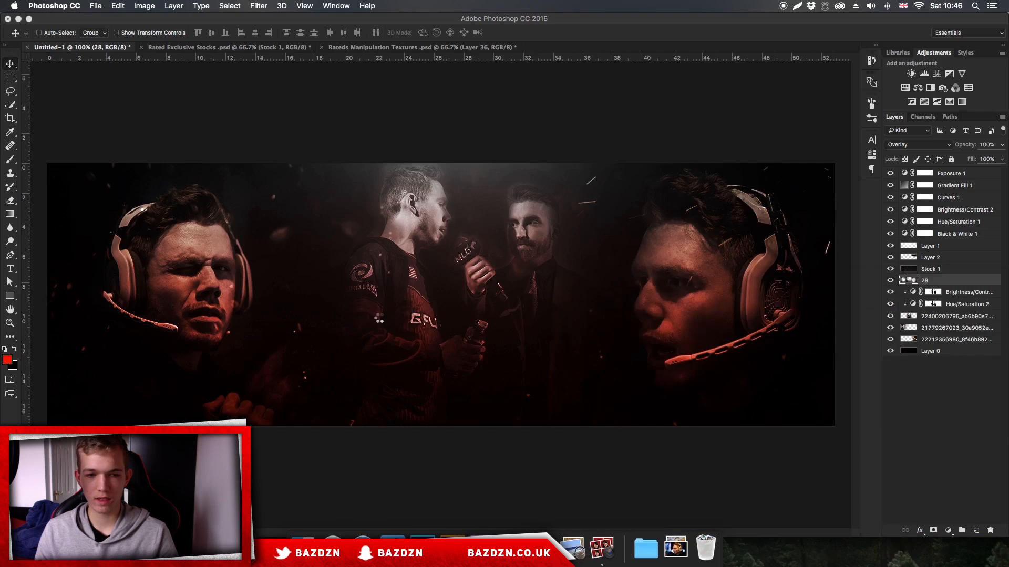
{"action": "left_click_drag", "start_coordinate": [677, 164], "coordinate": [838, 78]}
{"action": "key", "text": "Return"}
- Set the 401384 layer's blend mode to Screen and its opacity to 43%
{"action": "left_click", "coordinate": [897, 143]}
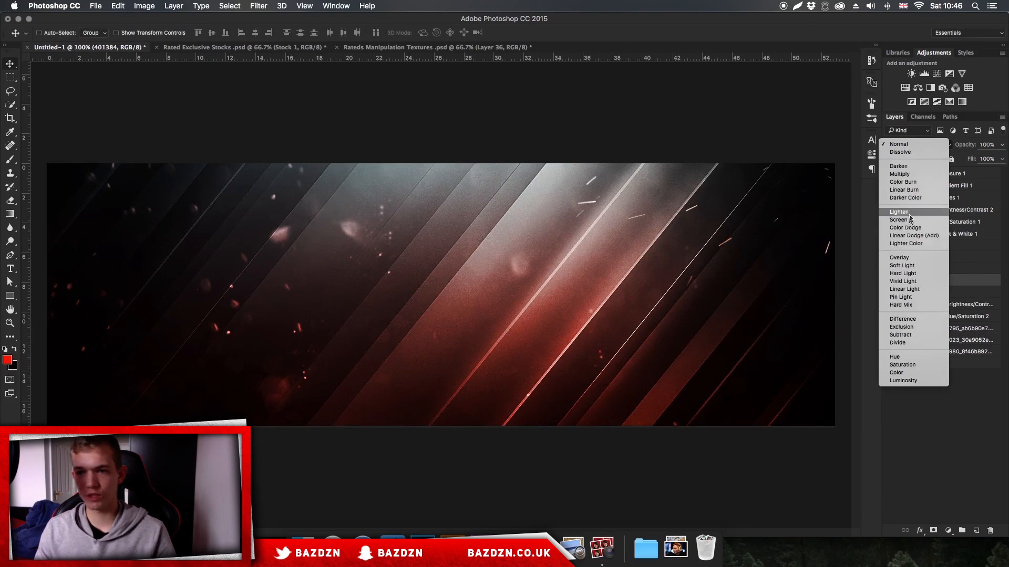
{"action": "left_click", "coordinate": [904, 220]}
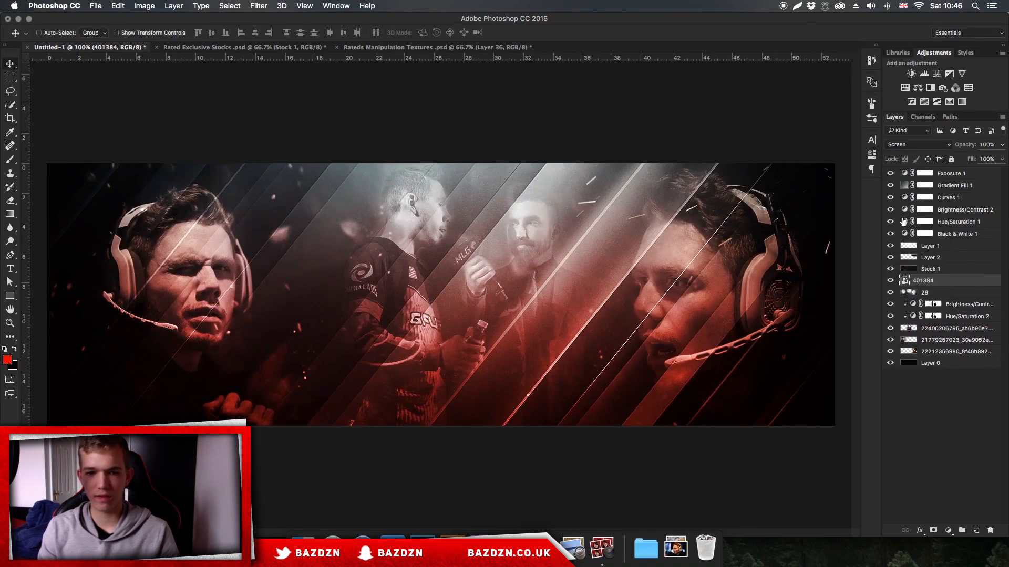
{"action": "key", "text": "super+minus"}
{"action": "key", "text": "super+plus"}
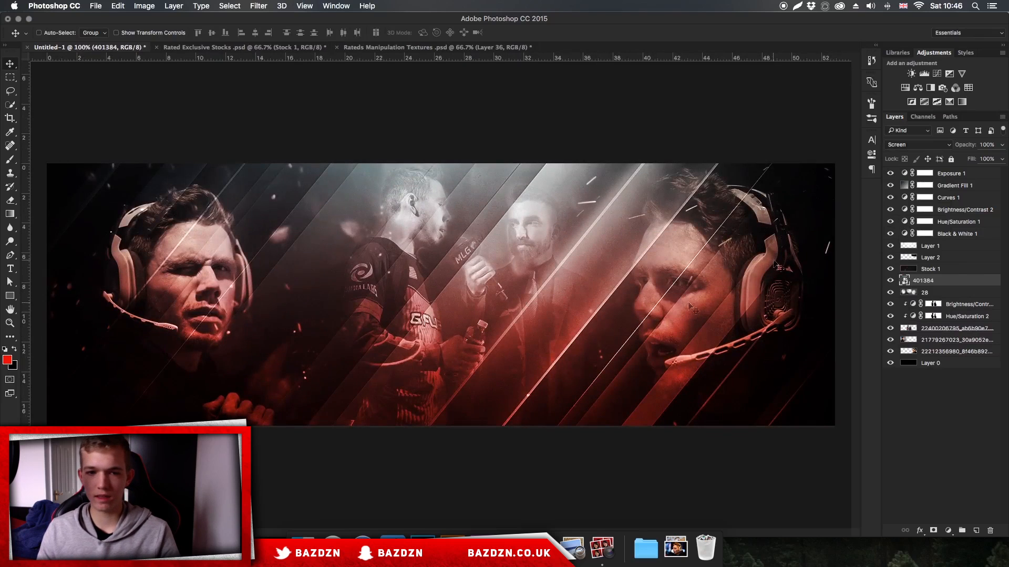
{"action": "left_click", "coordinate": [1001, 146]}
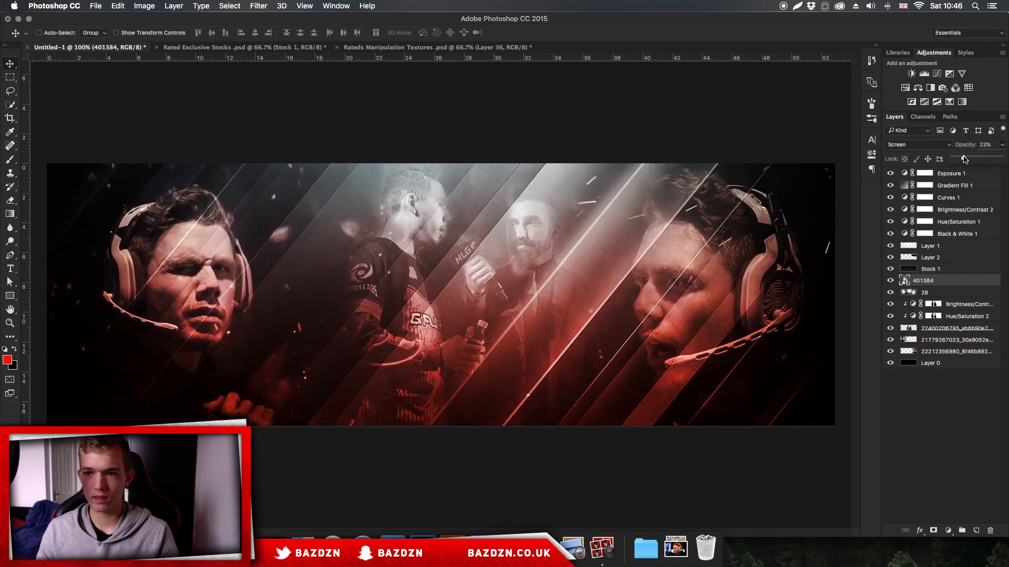
{"action": "left_click_drag", "start_coordinate": [977, 157], "coordinate": [977, 159]}
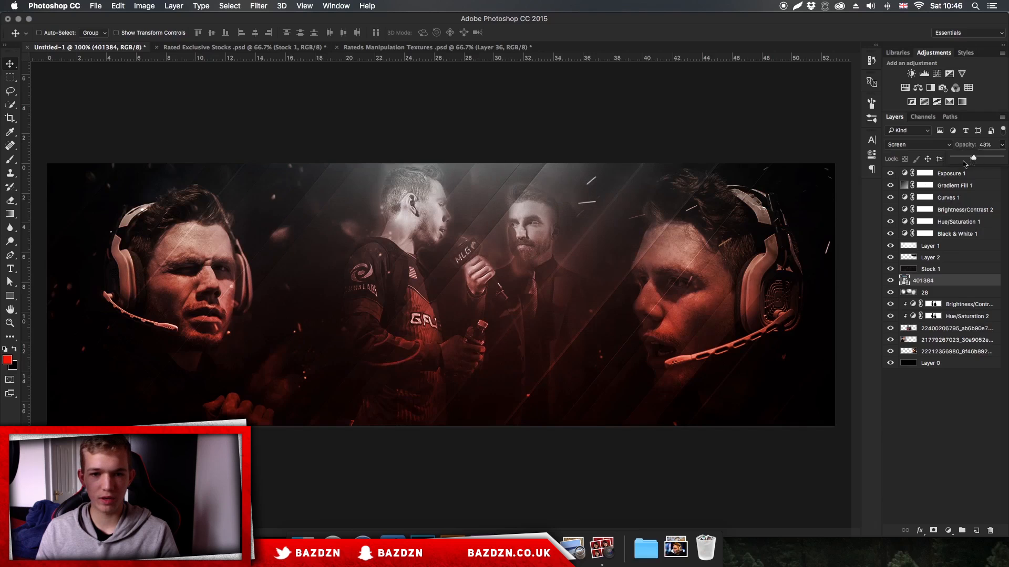
- Rasterize the 401384 layer and erase its diagonal streaks over the players' faces with the soft 300 px Eraser
{"action": "key", "text": "e"}
{"action": "left_click", "coordinate": [812, 307]}
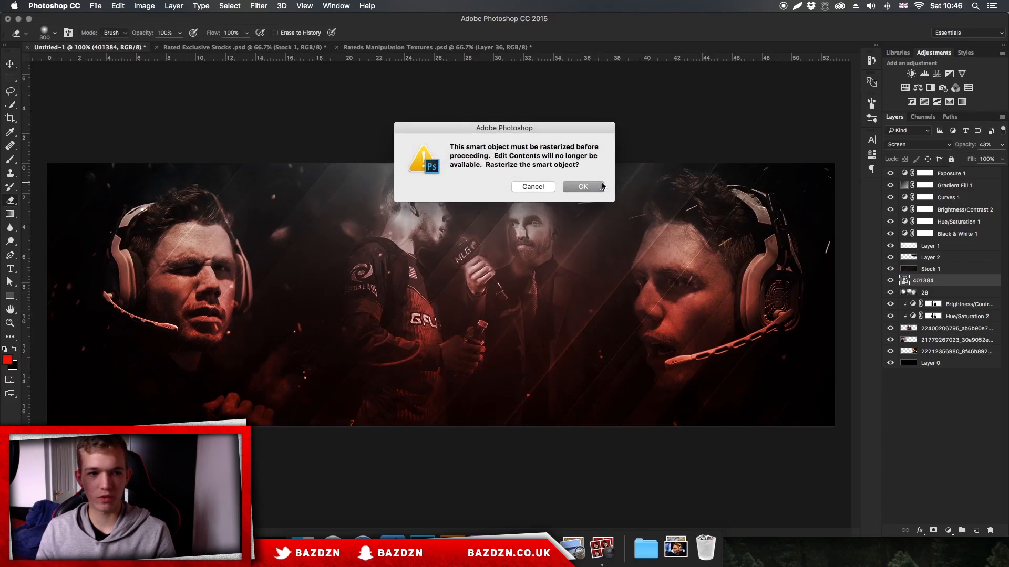
{"action": "left_click", "coordinate": [596, 188]}
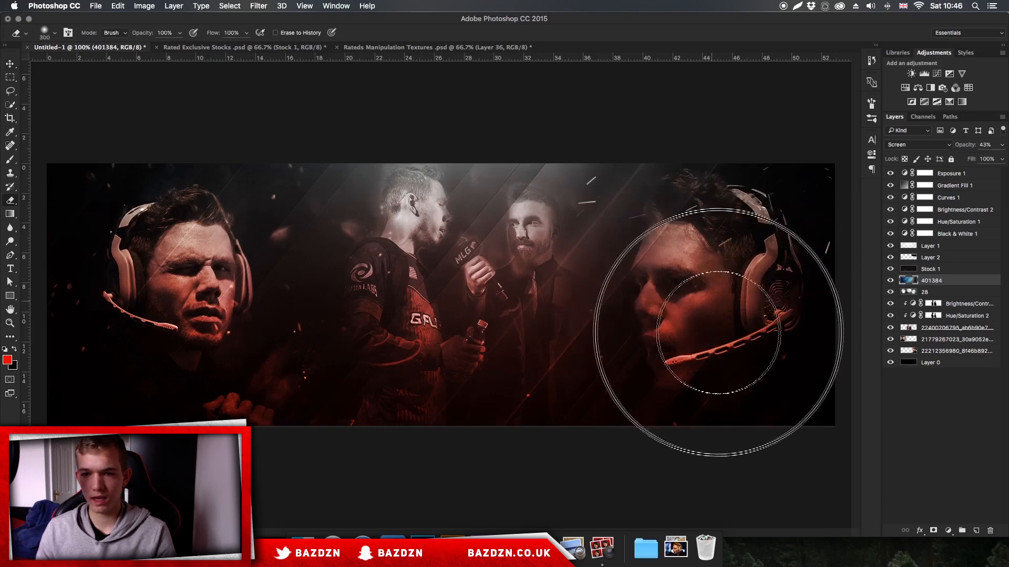
{"action": "left_click_drag", "start_coordinate": [724, 295], "coordinate": [779, 291]}
{"action": "key", "text": "super+z"}
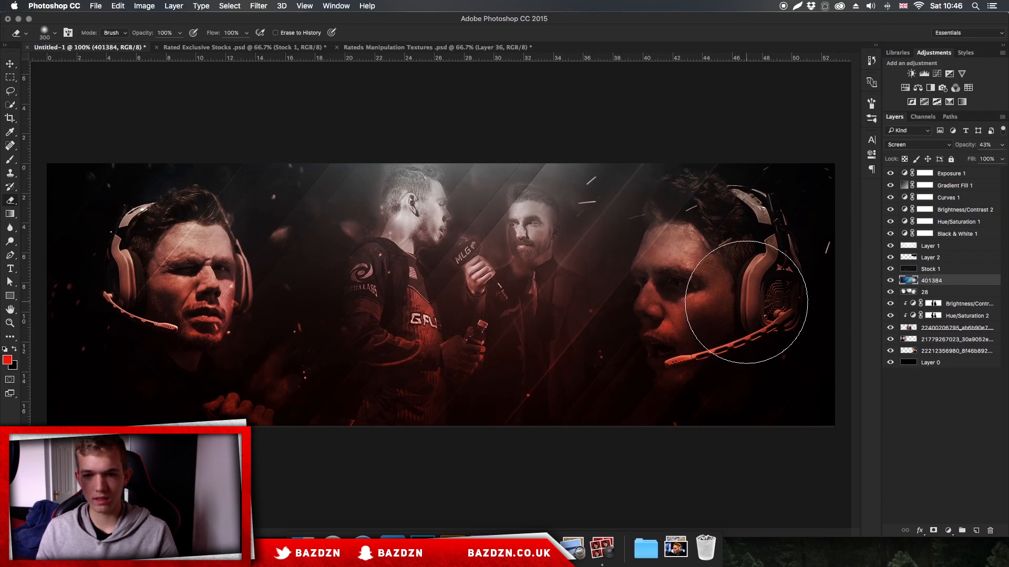
{"action": "mouse_move", "coordinate": [180, 294]}
{"action": "left_mouse_down"}
{"action": "mouse_move", "coordinate": [185, 270]}
{"action": "mouse_move", "coordinate": [174, 294]}
{"action": "left_mouse_up"}
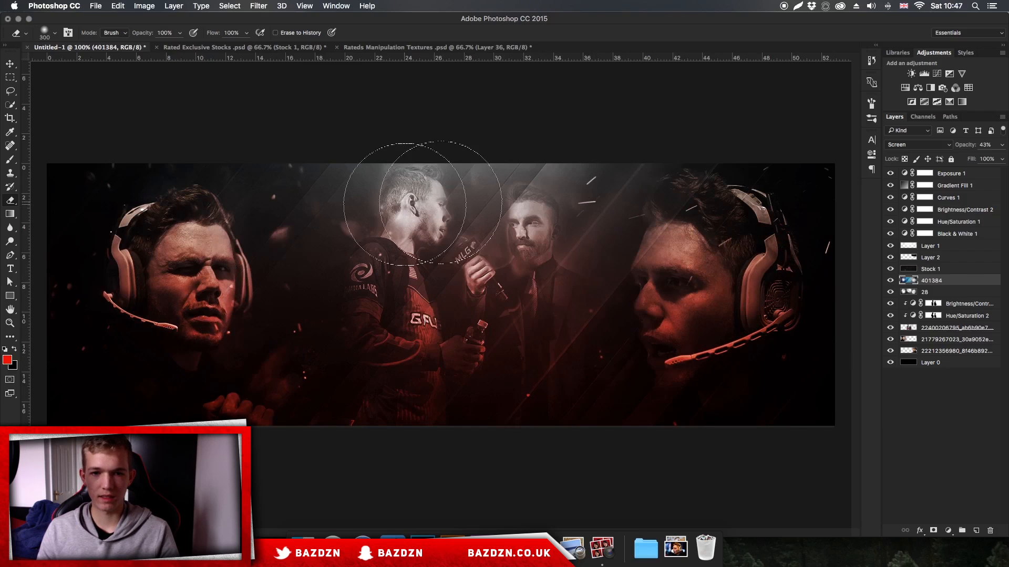
- Examine the overall banner, select Layer 1, and compare the composition with that layer hidden and shown
{"action": "key", "text": "super+minus"}
{"action": "key", "text": "super+minus"}
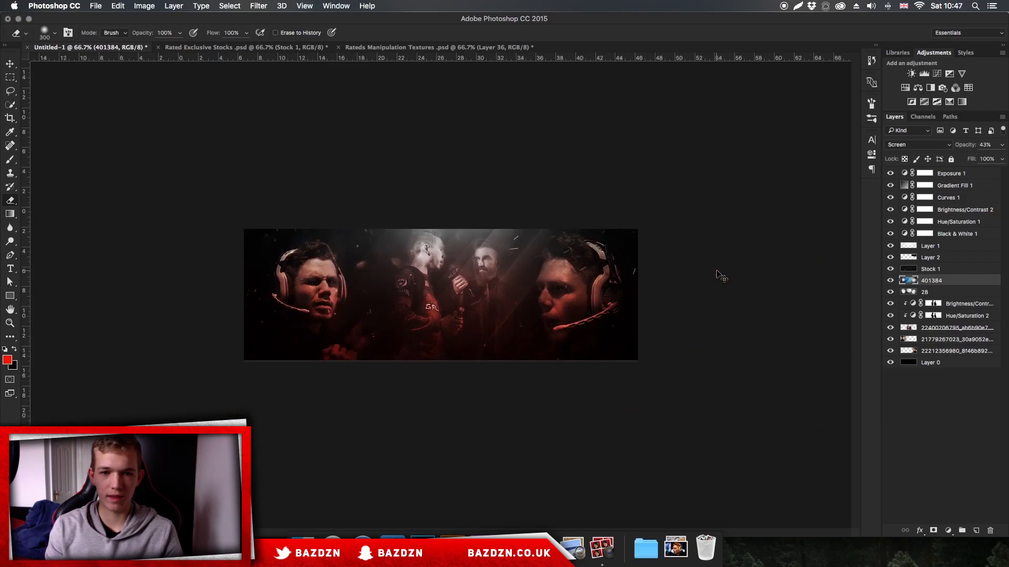
{"action": "key", "text": "super+plus"}
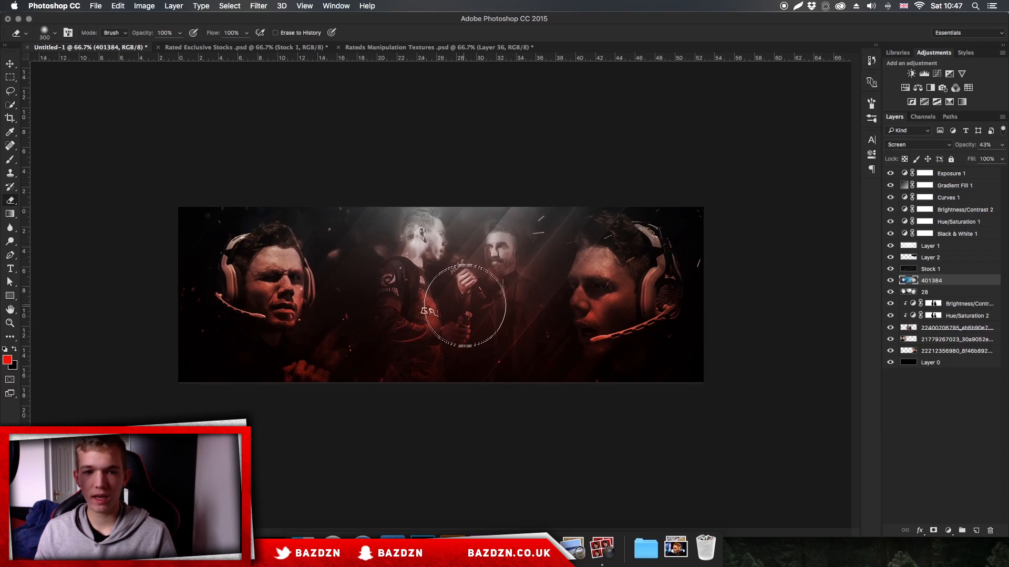
{"action": "key", "text": "super+plus"}
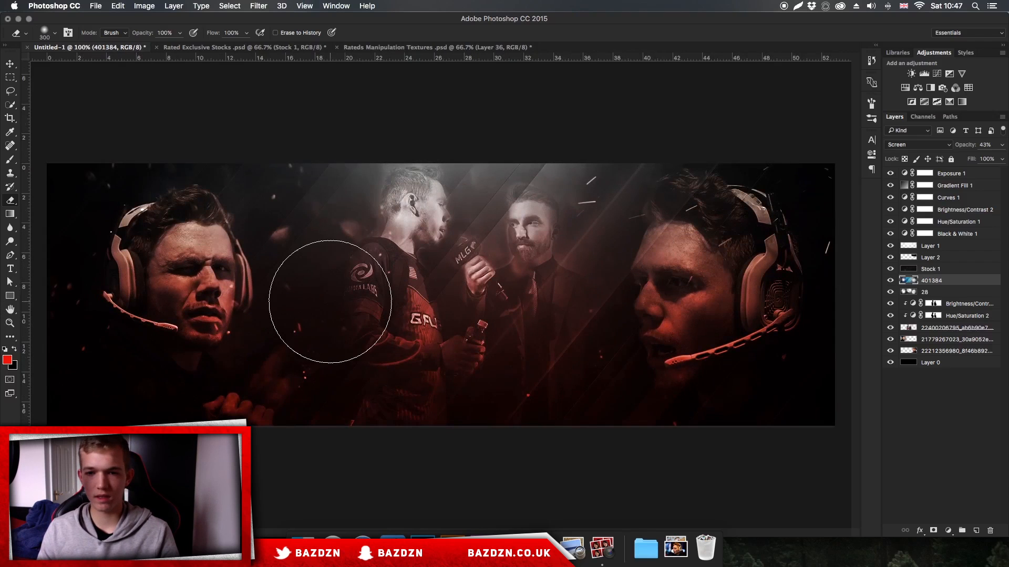
{"action": "key", "text": "super+minus"}
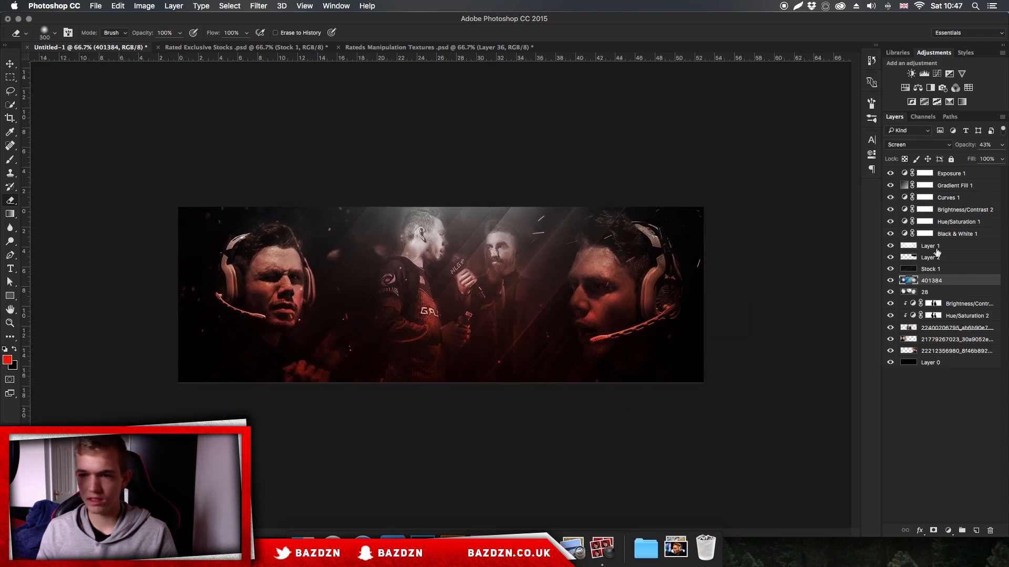
{"action": "left_click", "coordinate": [929, 246]}
{"action": "left_click", "coordinate": [890, 246]}
{"action": "left_click", "coordinate": [890, 246]}
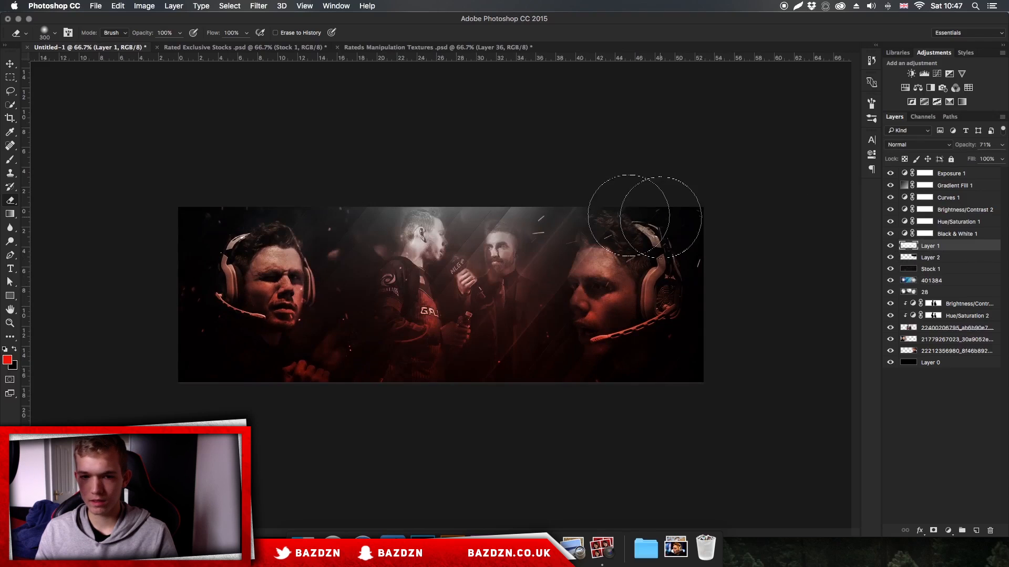
{"action": "left_click", "coordinate": [890, 246]}
{"action": "left_click", "coordinate": [890, 246]}
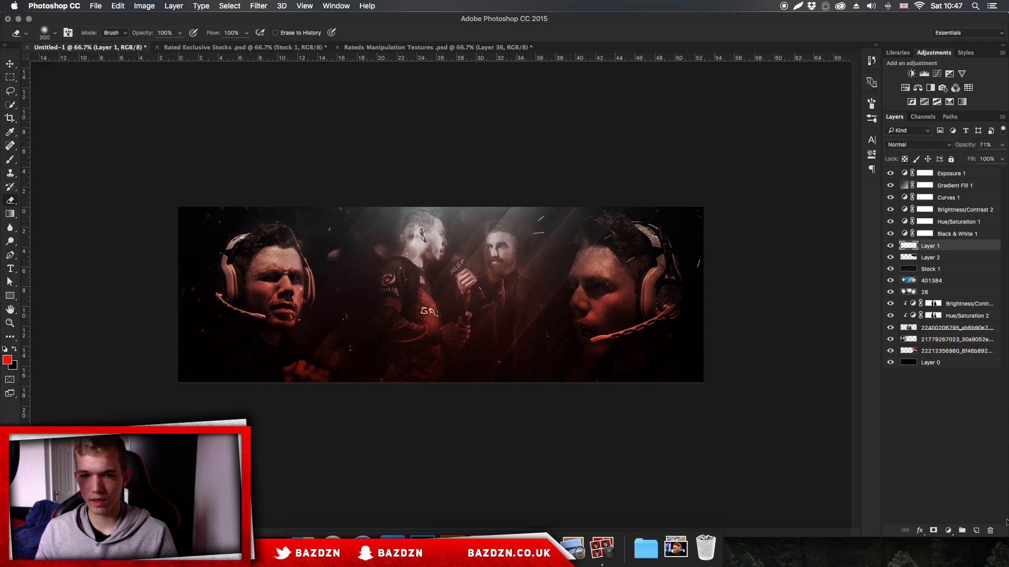
- Add a new layer above Layer 1 and paint a soft white glow with a 1500 px brush at the banner's lower-left corner
{"action": "left_click", "coordinate": [974, 528]}
{"action": "left_click", "coordinate": [916, 255]}
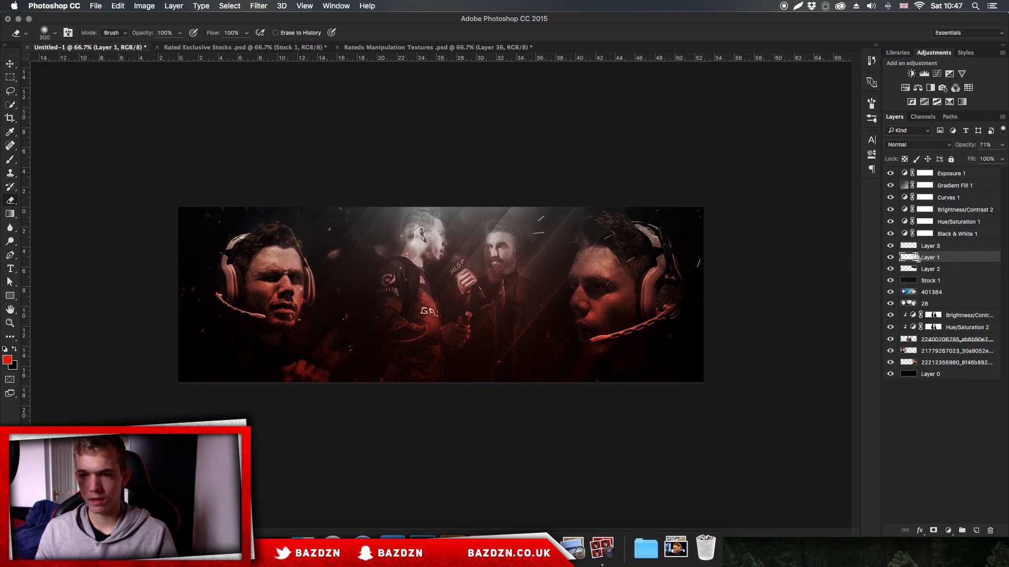
{"action": "left_click", "coordinate": [931, 247]}
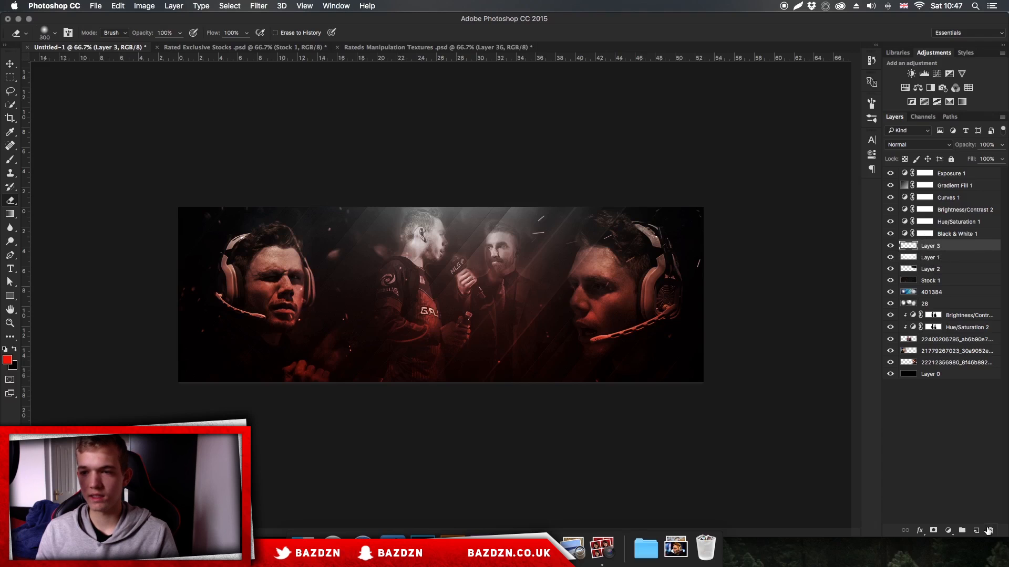
{"action": "key", "text": "b"}
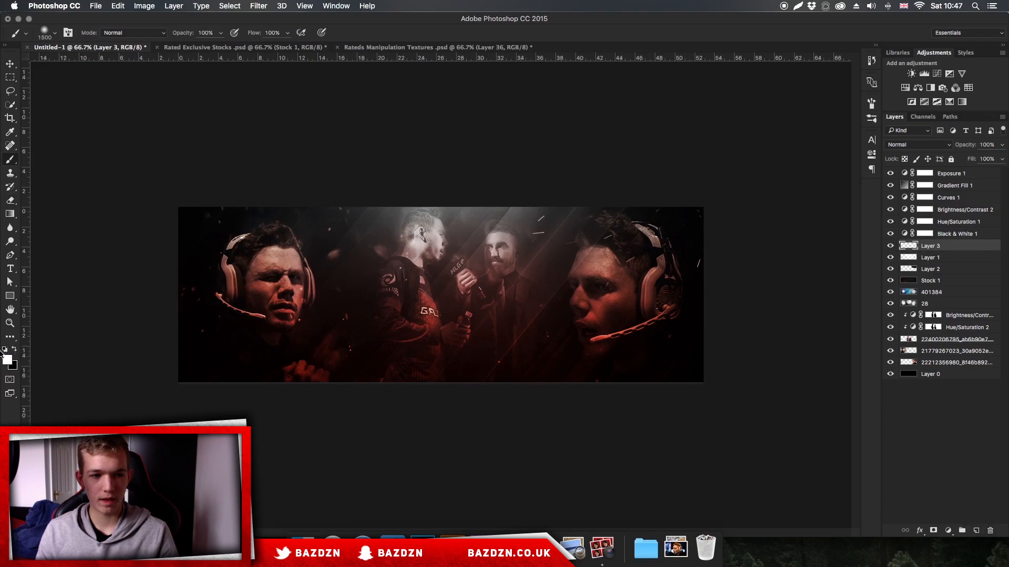
{"action": "left_click", "coordinate": [160, 437]}
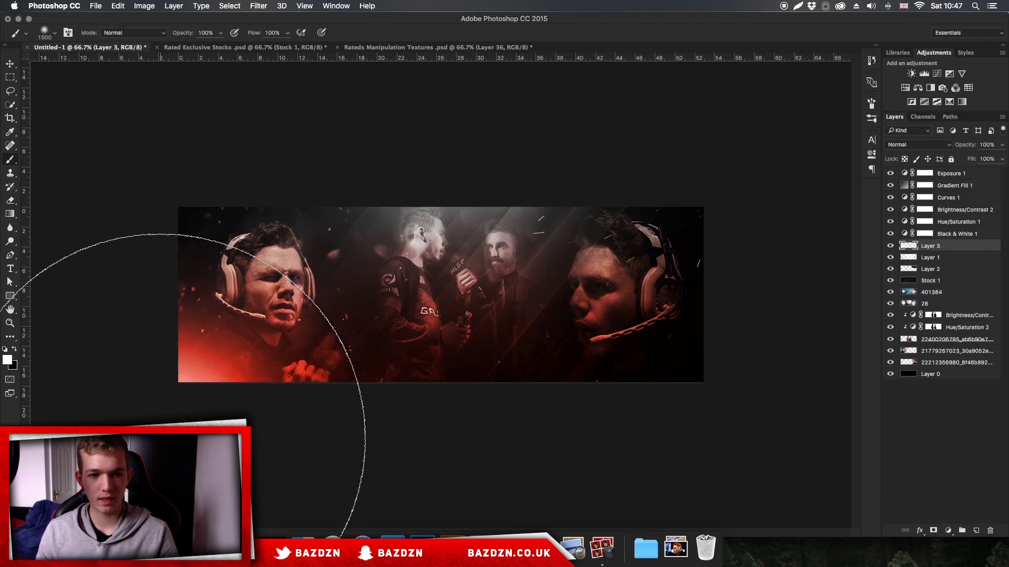
- Paint the white glow at the banner's lower-right corner too, set Layer 3 to Overlay, and compare it hidden and shown
{"action": "left_click", "coordinate": [778, 425]}
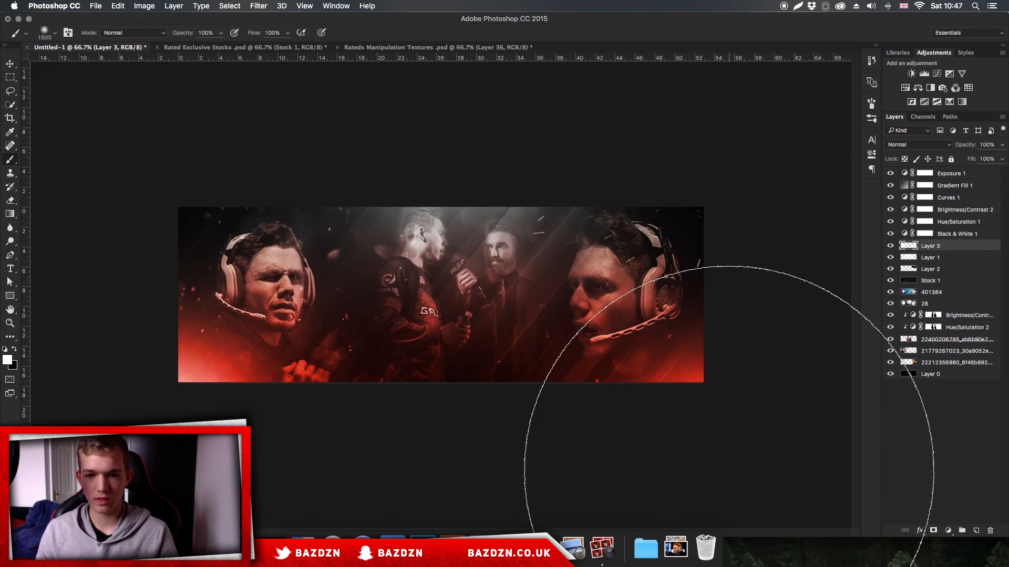
{"action": "left_click", "coordinate": [918, 144]}
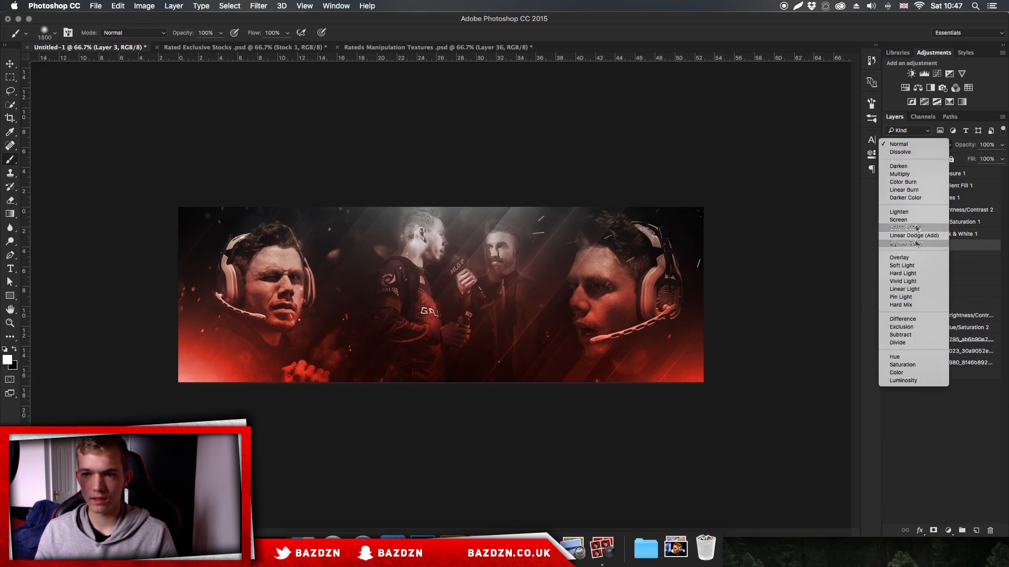
{"action": "left_click", "coordinate": [900, 267]}
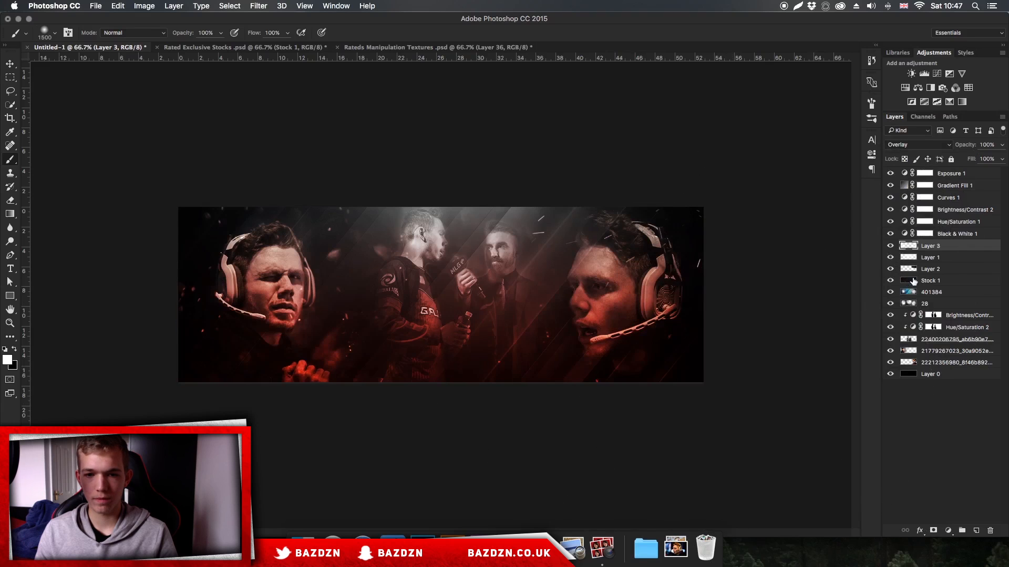
{"action": "left_click", "coordinate": [890, 246]}
{"action": "left_click", "coordinate": [890, 246]}
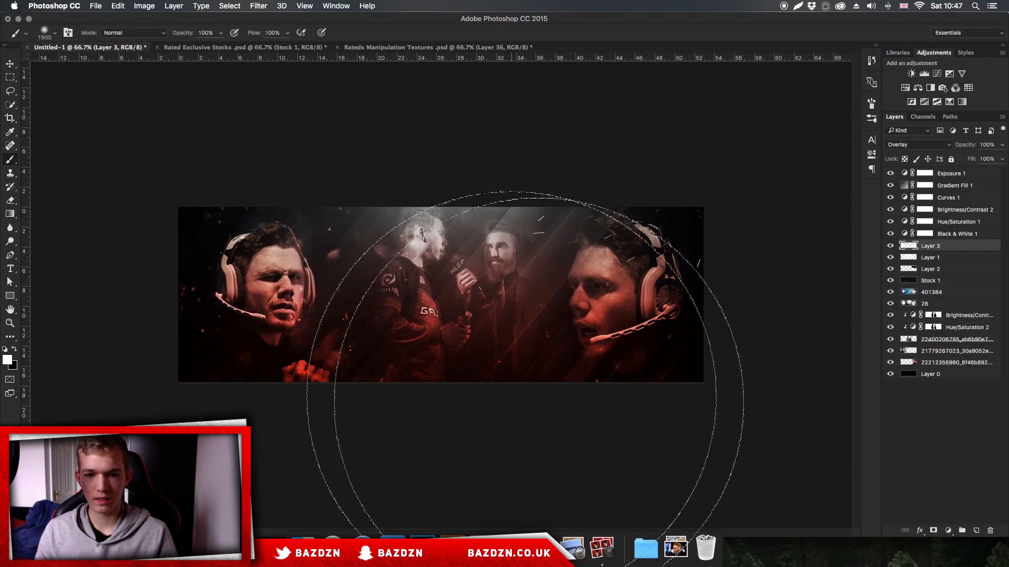
{"action": "key", "text": "super+plus"}
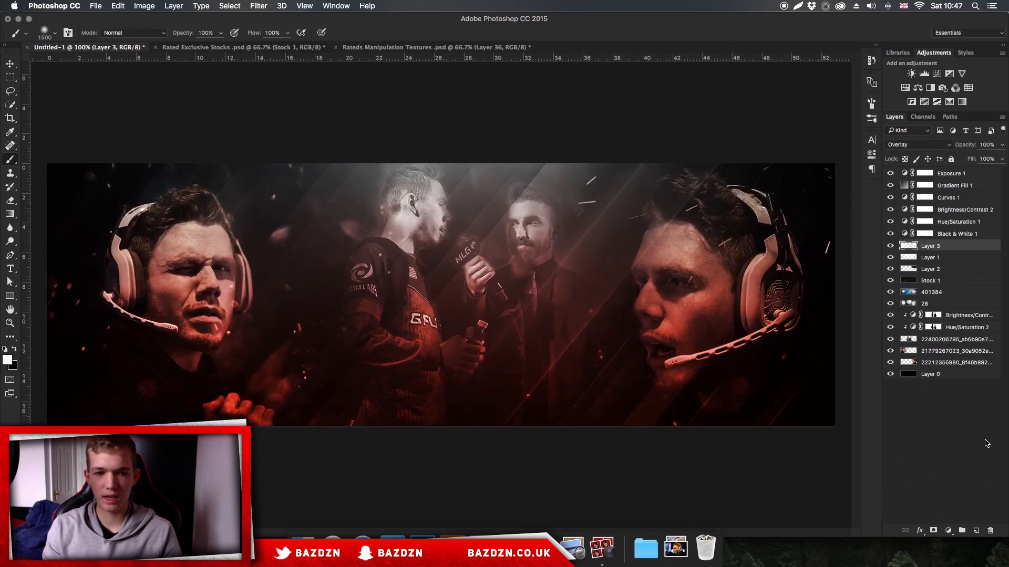
{"action": "key", "text": "super+minus"}
{"action": "key", "text": "super+plus"}
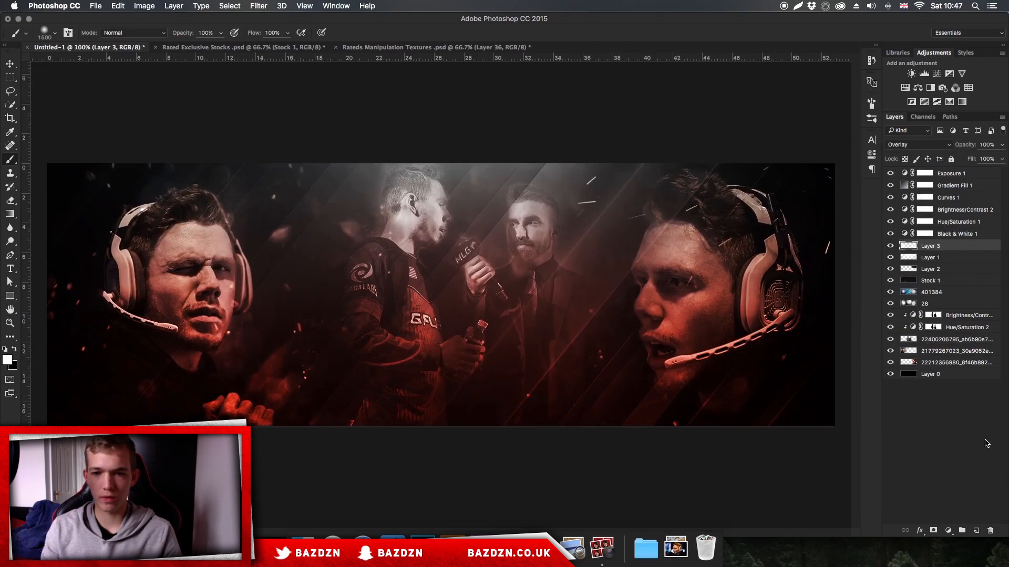
- Add a Curves adjustment layer at the top of the layer stack and darken it with a point at input 88, output 66
{"action": "left_click", "coordinate": [937, 75]}
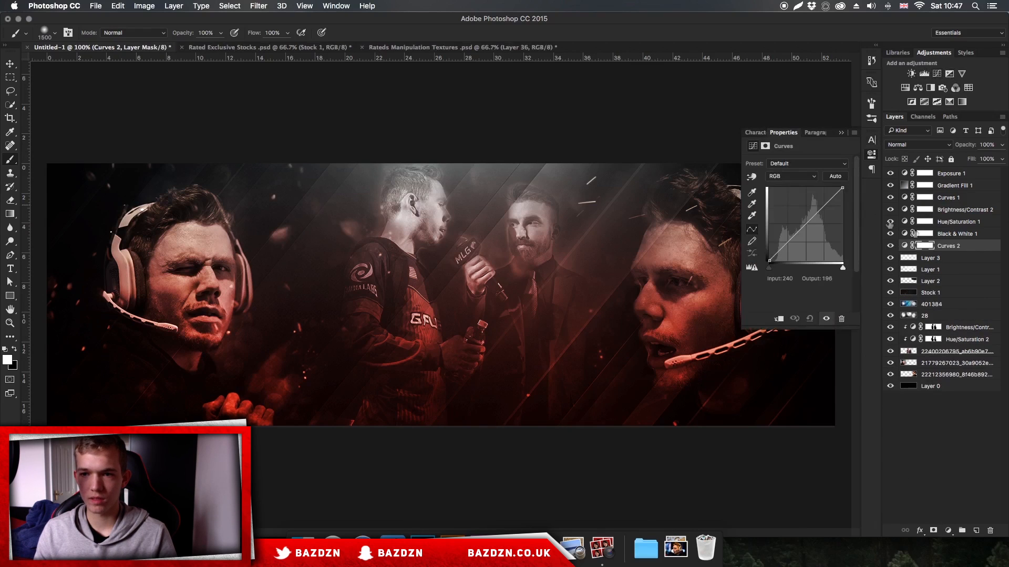
{"action": "left_click_drag", "start_coordinate": [962, 247], "coordinate": [957, 175]}
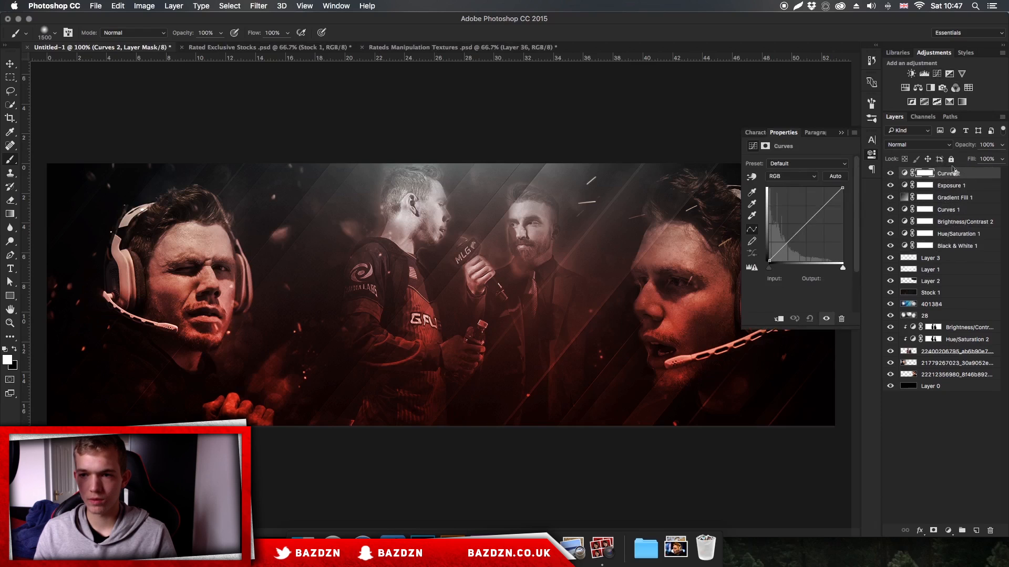
{"action": "left_click_drag", "start_coordinate": [791, 236], "coordinate": [795, 242]}
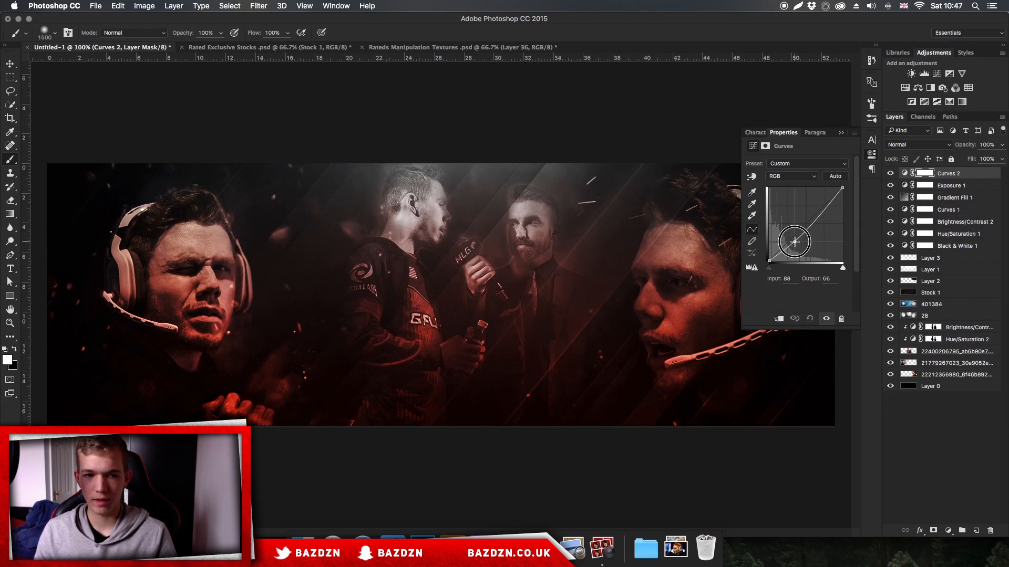
{"action": "left_click", "coordinate": [841, 133]}
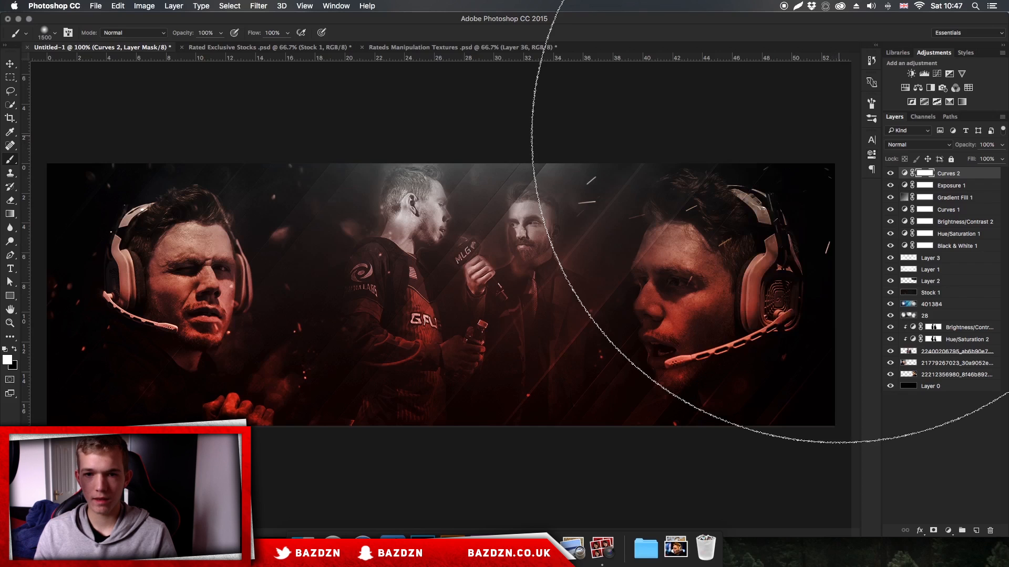
{"action": "key", "text": "super+minus"}
{"action": "key", "text": "super+plus"}
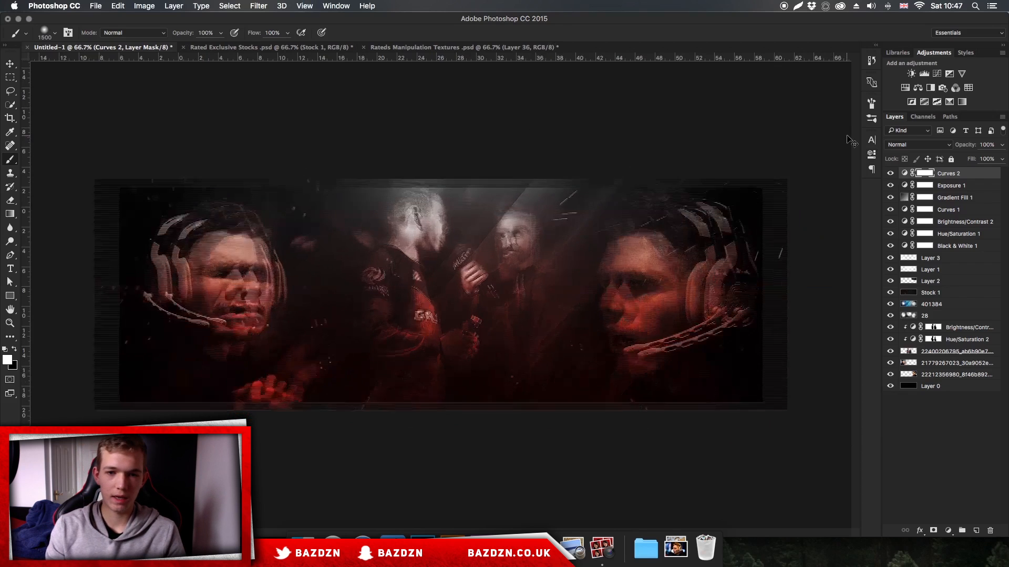
- Add a Gradient Map adjustment layer on top and set it to Soft Light at 20% opacity
{"action": "left_click", "coordinate": [962, 102]}
{"action": "left_click", "coordinate": [904, 147]}
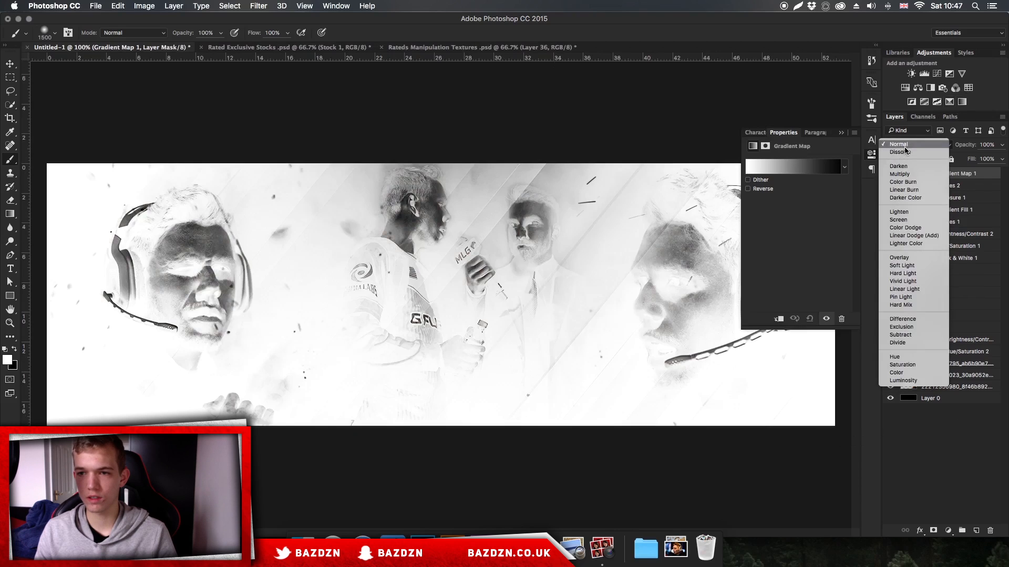
{"action": "left_click", "coordinate": [907, 265]}
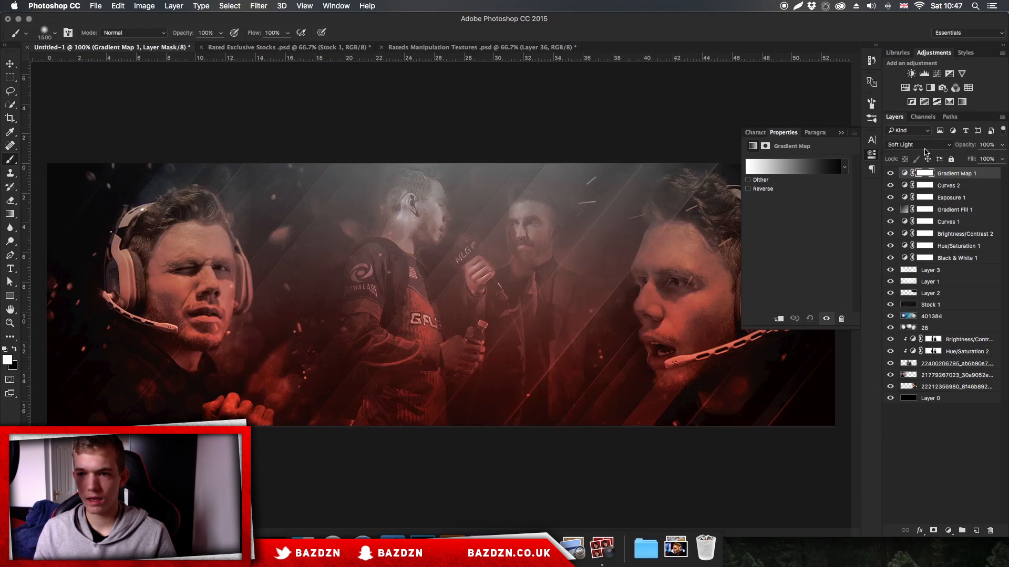
{"action": "left_click", "coordinate": [1002, 145]}
{"action": "left_click_drag", "start_coordinate": [1003, 159], "coordinate": [960, 163]}
- Try the gradient presets on the Gradient Map, including Blue, Red, Yellow, and apply Violet, Orange
{"action": "left_click", "coordinate": [802, 167]}
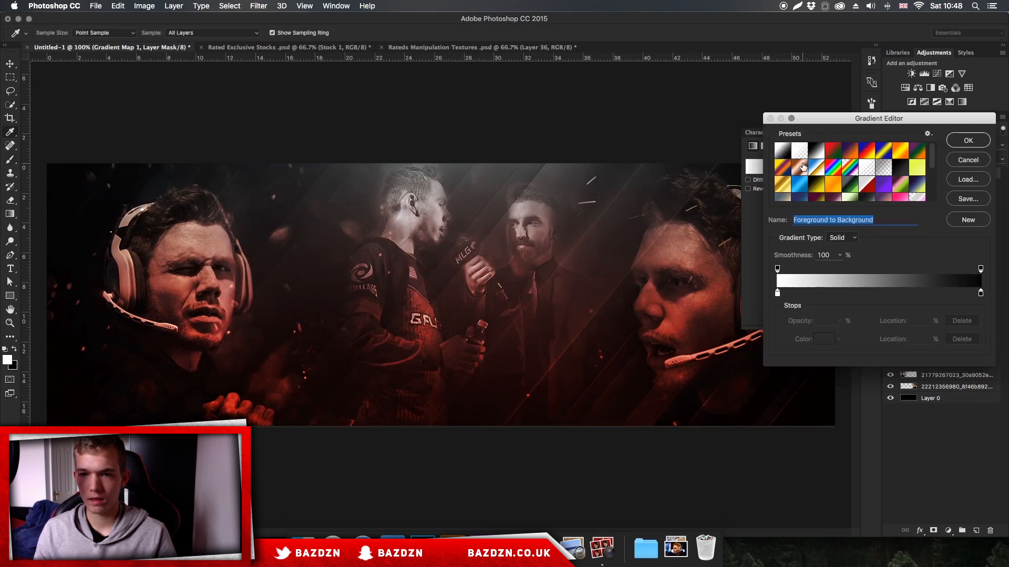
{"action": "left_click", "coordinate": [866, 156]}
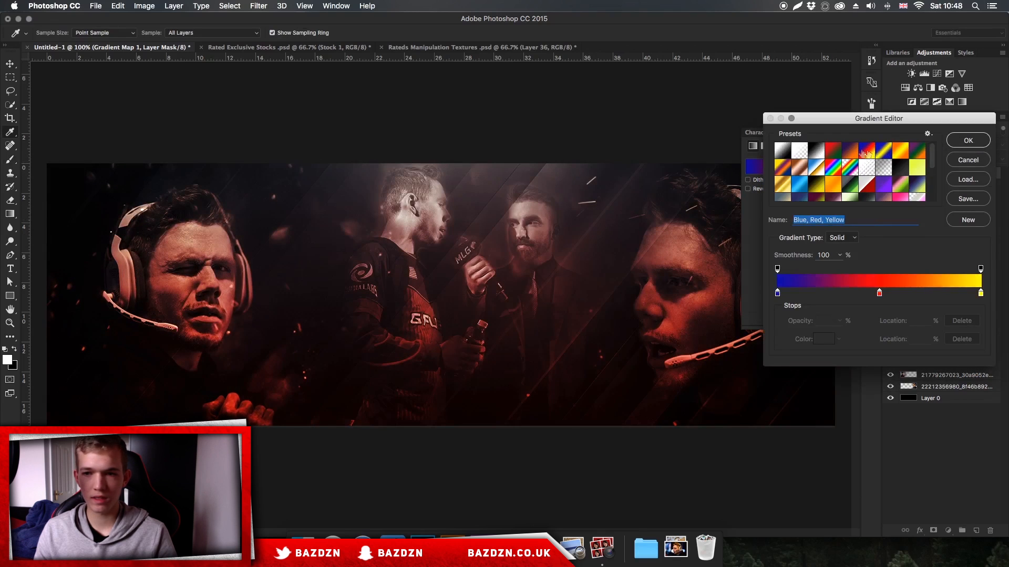
{"action": "left_click", "coordinate": [834, 163]}
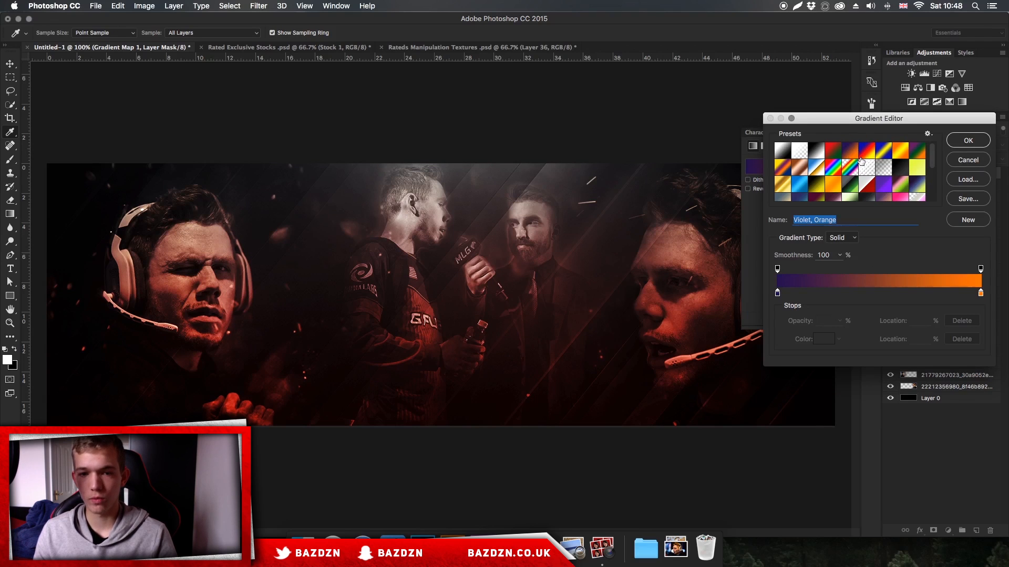
{"action": "left_click", "coordinate": [968, 140]}
{"action": "left_click", "coordinate": [871, 138]}
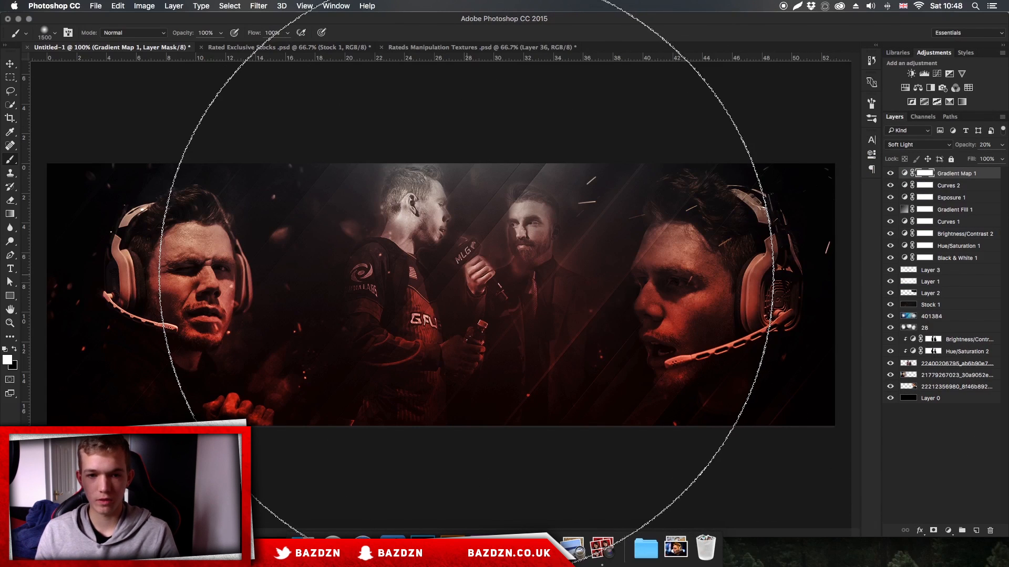
{"action": "key", "text": "t"}
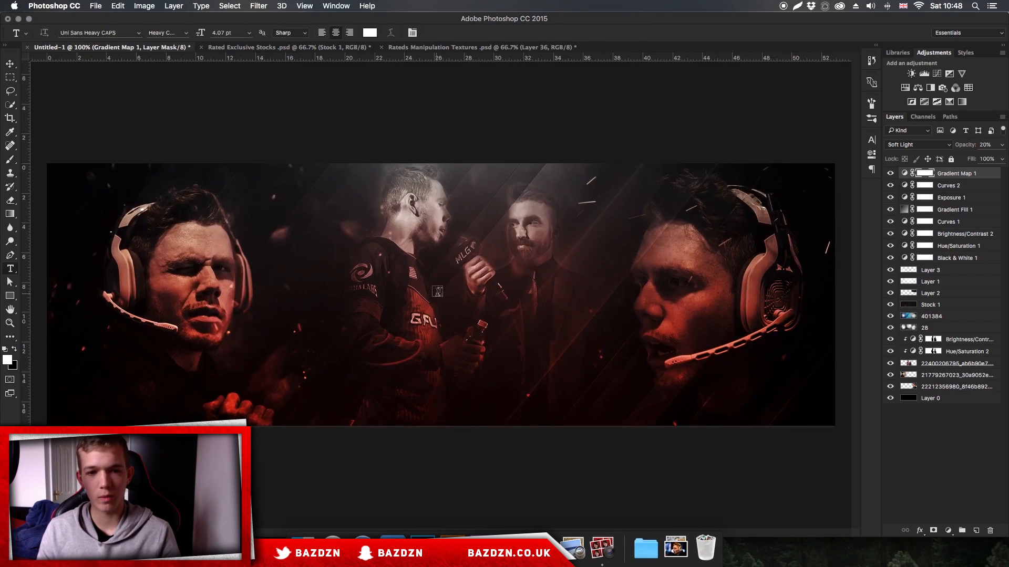
{"action": "key", "text": "super+plus"}
{"action": "scroll", "coordinate": [450, 283], "scroll_direction": "left", "scroll_amount": 4}
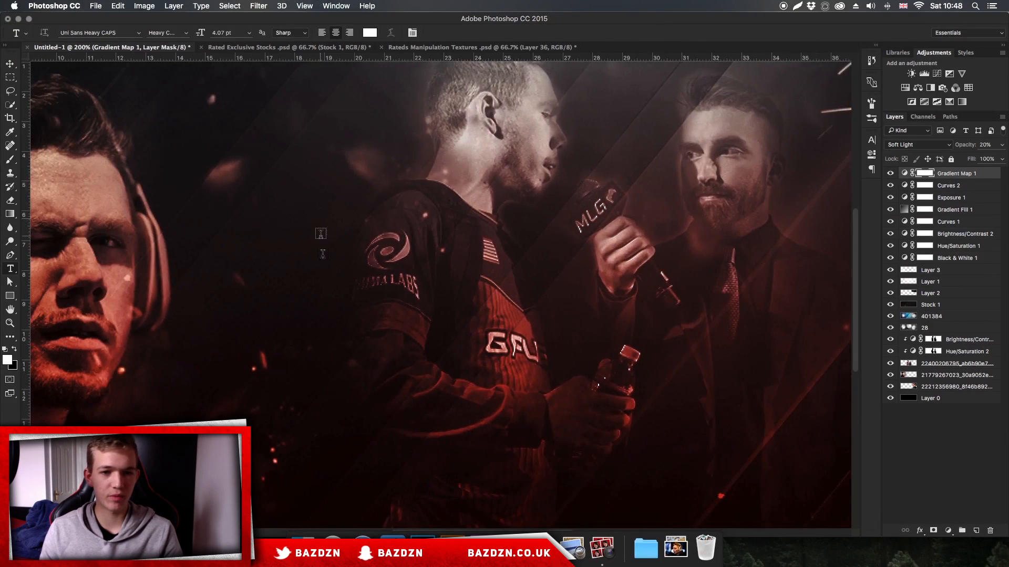
{"action": "key", "text": "super+minus"}
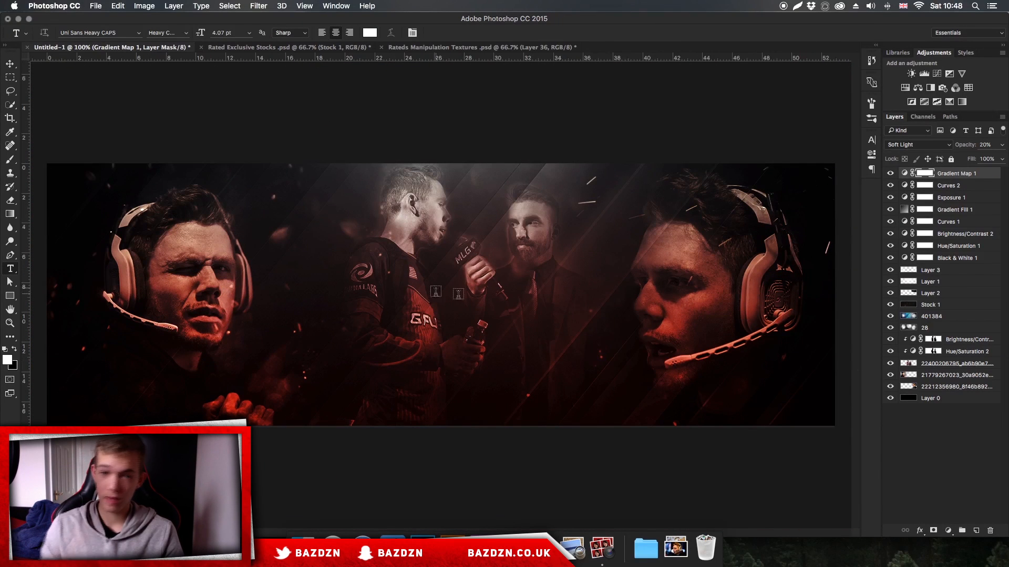
- Place a vertical and a horizontal guide through the banner's centre, using Layer 0's free-transform centre as the reference
{"action": "left_click", "coordinate": [946, 270]}
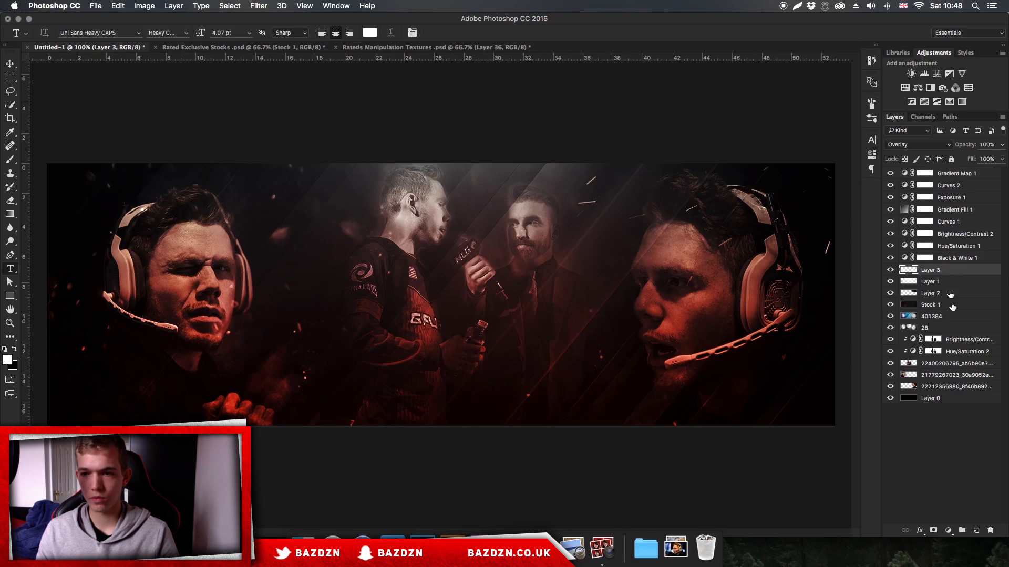
{"action": "left_click", "coordinate": [946, 398]}
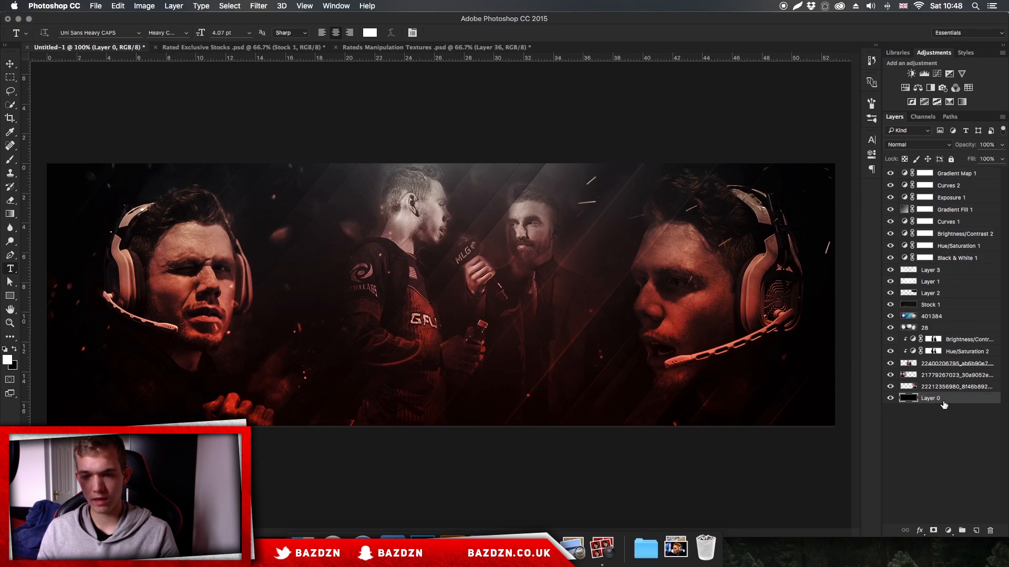
{"action": "key", "text": "ctrl+t"}
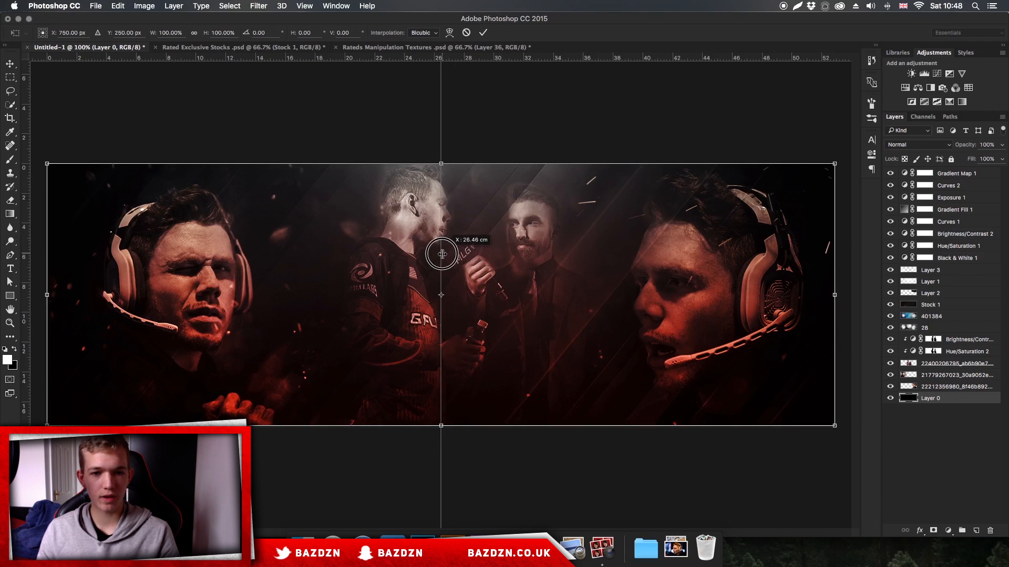
{"action": "left_click_drag", "start_coordinate": [422, 59], "coordinate": [441, 295]}
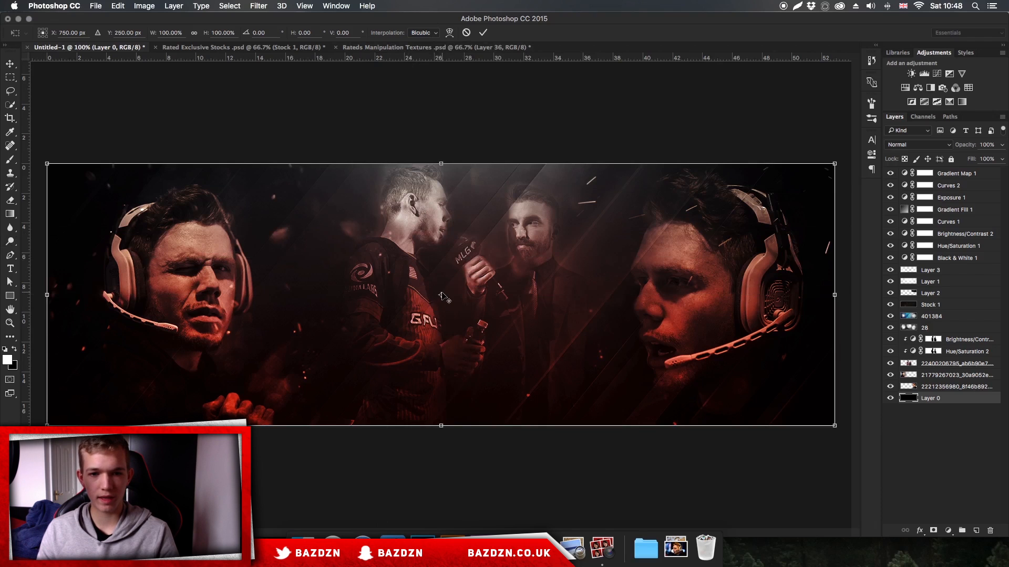
{"action": "key", "text": "super+semicolon"}
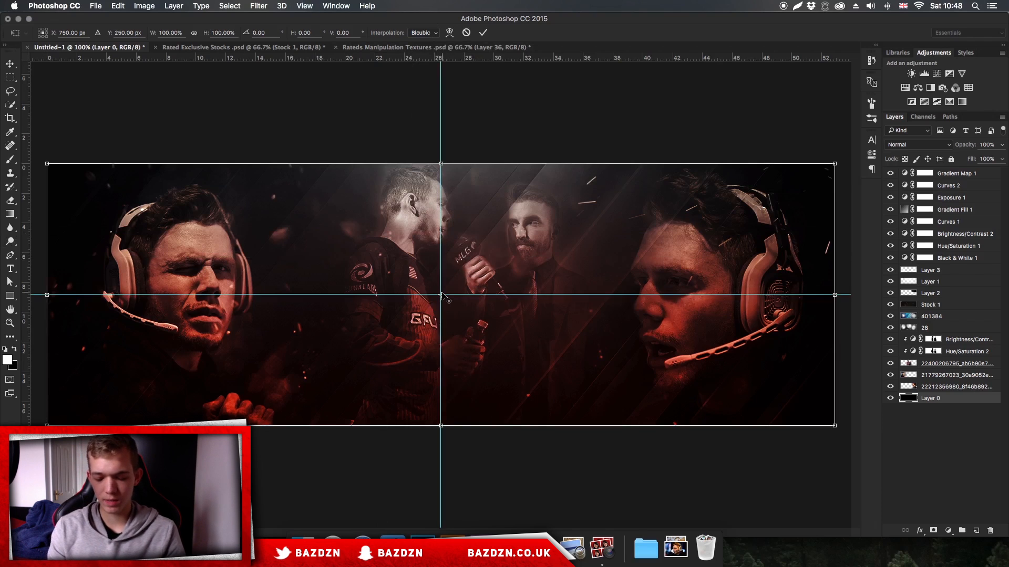
{"action": "key", "text": "Return"}
- Add the white text ENABLE in Uni Sans Heavy CAPS at about 92.47 pt, centred on the guides, and hide the guides
{"action": "key", "text": "t"}
{"action": "key", "text": "super+semicolon"}
{"action": "key", "text": "super+semicolon"}
{"action": "key", "text": "super+semicolon"}
{"action": "key", "text": "super+semicolon"}
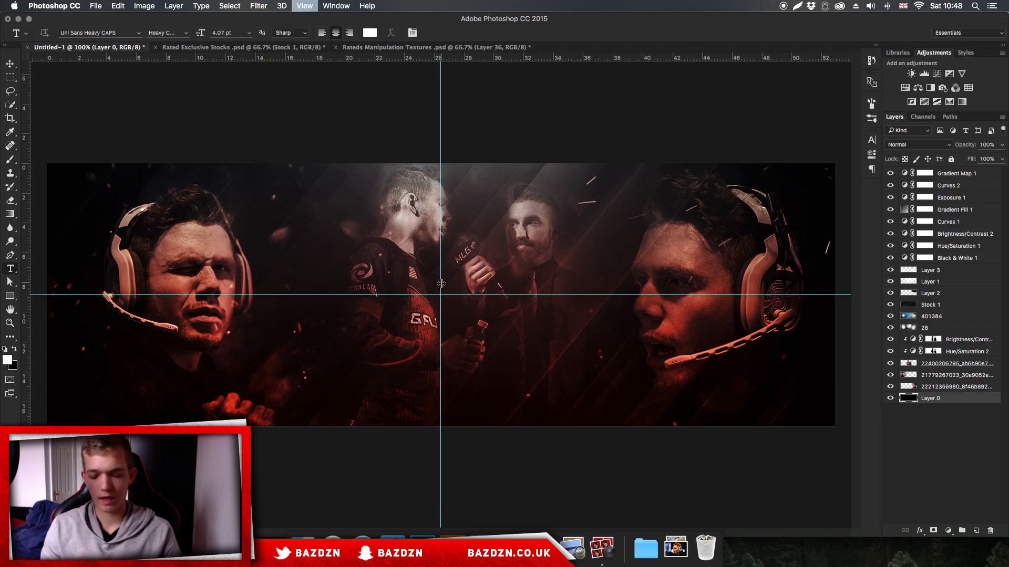
{"action": "key", "text": "super+equal"}
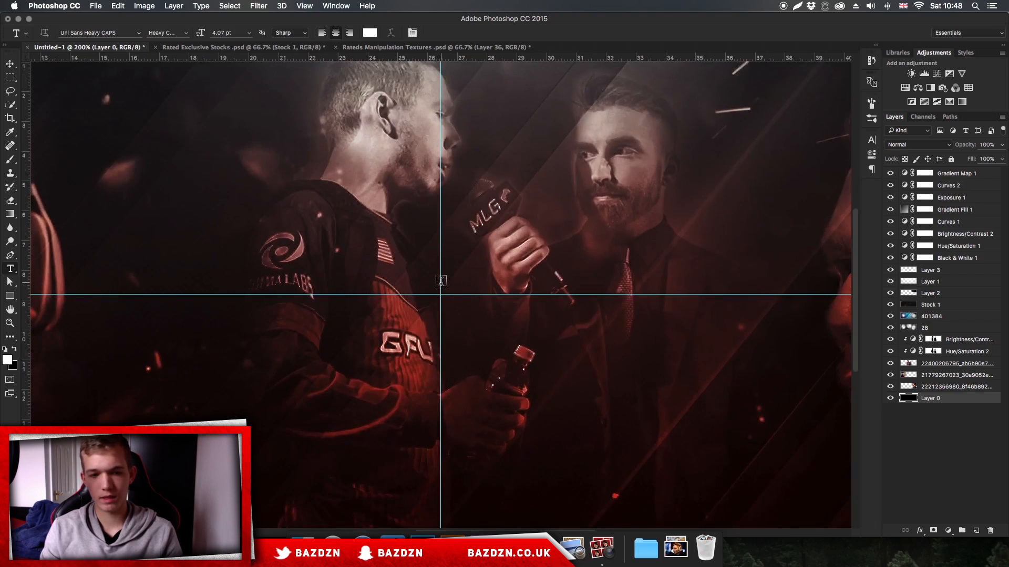
{"action": "left_click", "coordinate": [413, 289]}
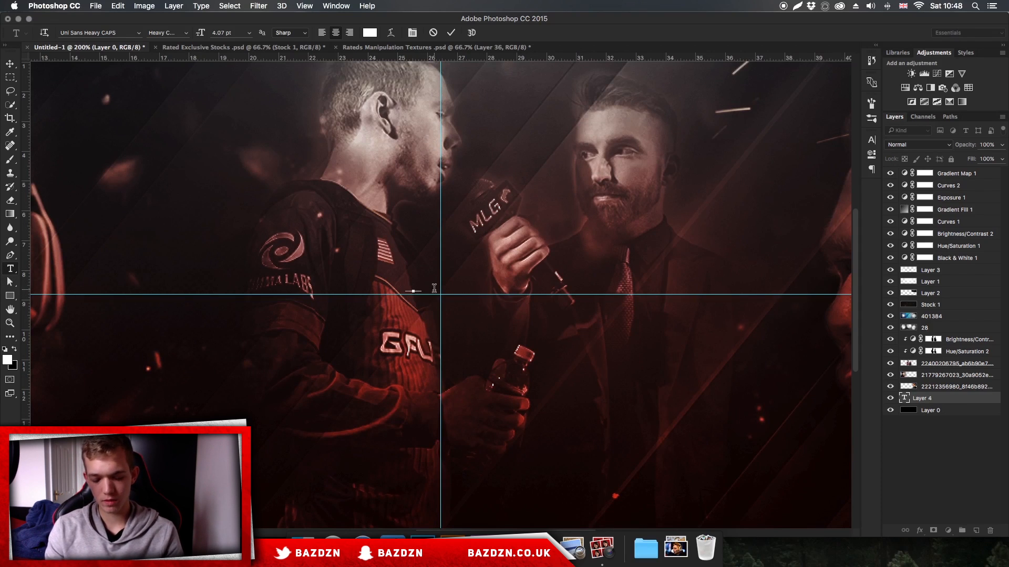
{"action": "left_click_drag", "start_coordinate": [424, 287], "coordinate": [594, 224]}
{"action": "left_click_drag", "start_coordinate": [486, 285], "coordinate": [512, 289]}
{"action": "key", "text": "super+minus"}
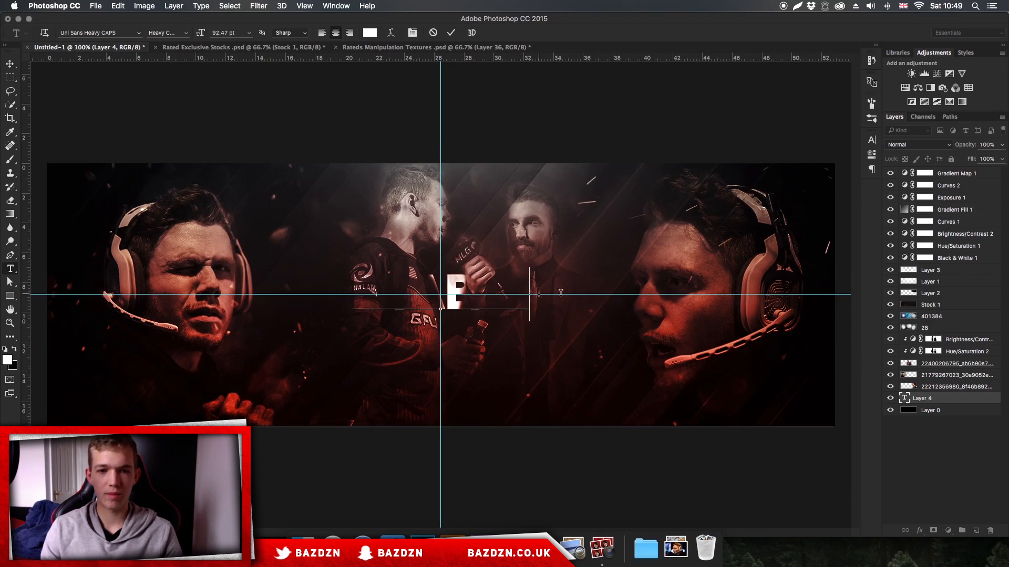
{"action": "left_click", "coordinate": [452, 33]}
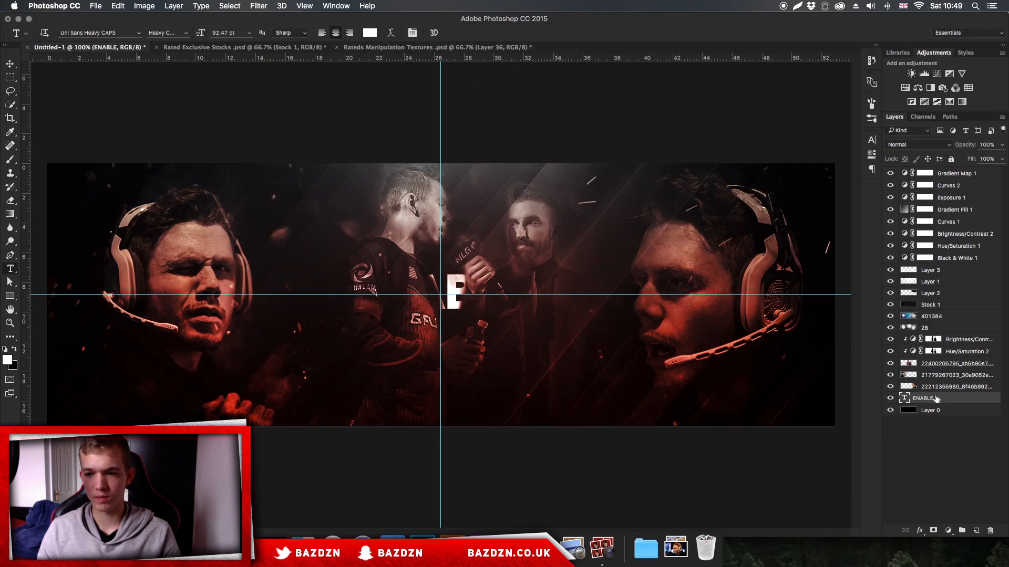
{"action": "key", "text": "super+semicolon"}
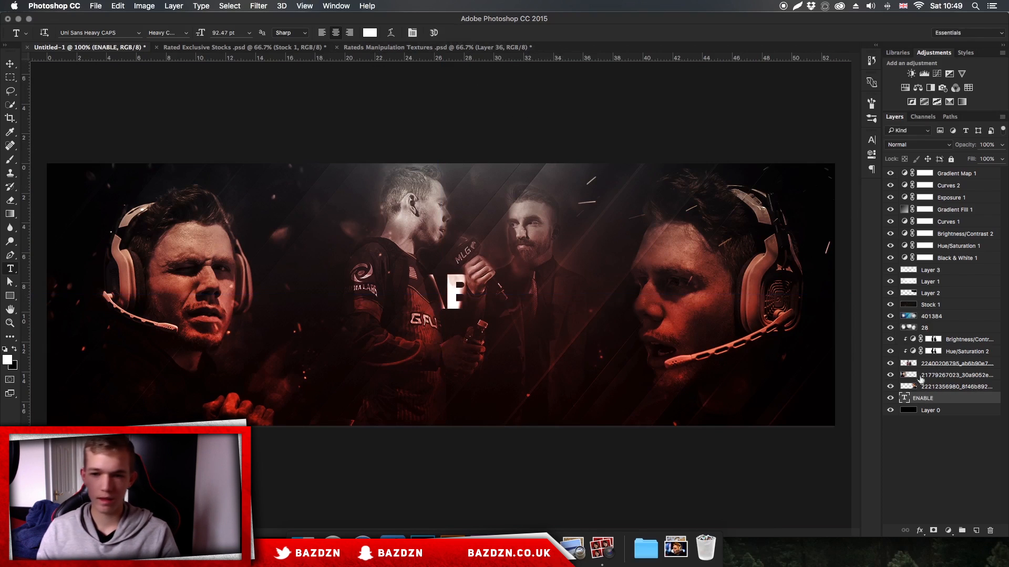
- Move the ENABLE text layer directly below layer 28 and shift the text sideways towards the bearded interviewer's chest
{"action": "left_click_drag", "start_coordinate": [944, 401], "coordinate": [943, 332]}
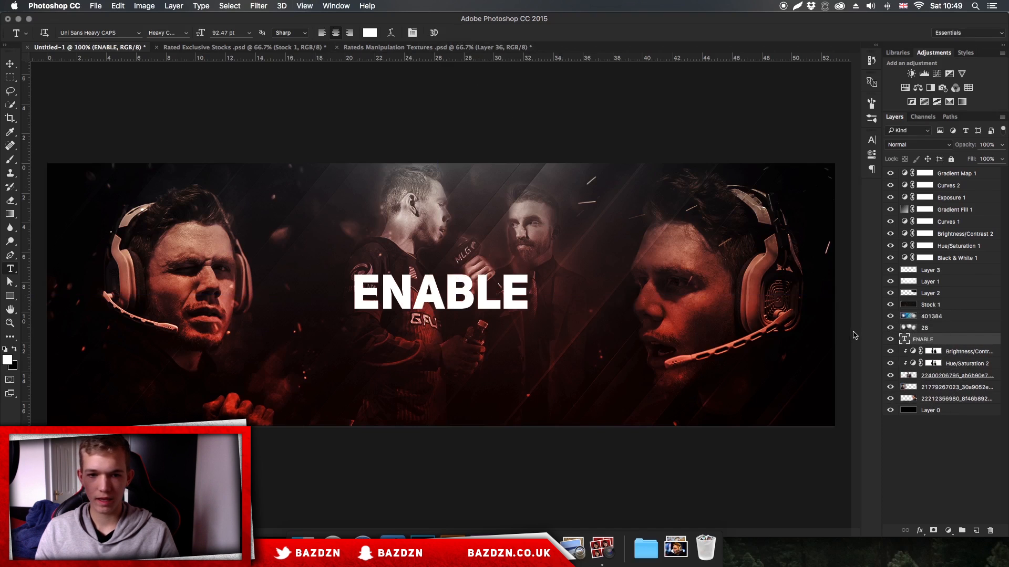
{"action": "key", "text": "super+equal"}
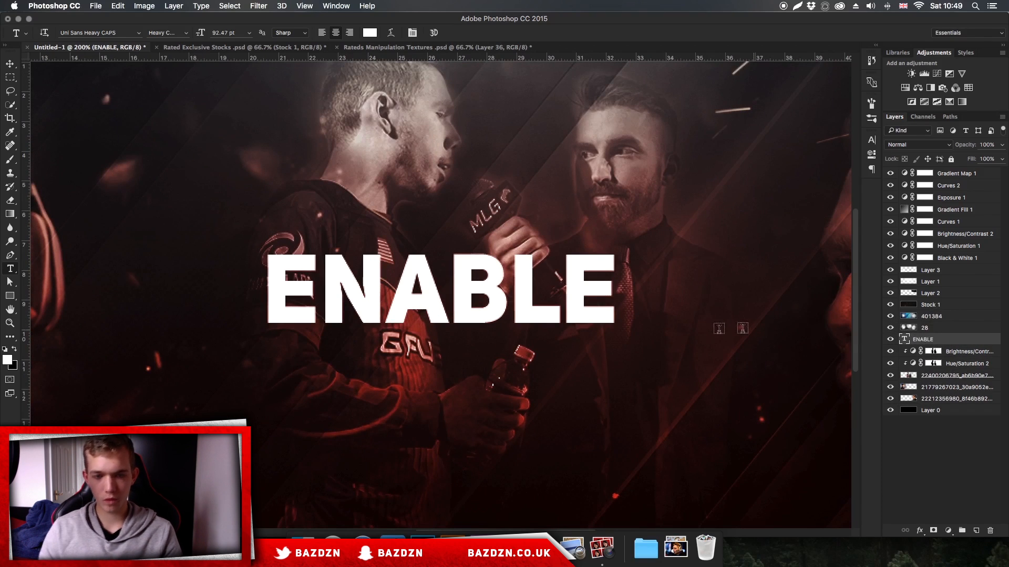
{"action": "key", "text": "v"}
{"action": "left_click_drag", "start_coordinate": [260, 321], "coordinate": [455, 322]}
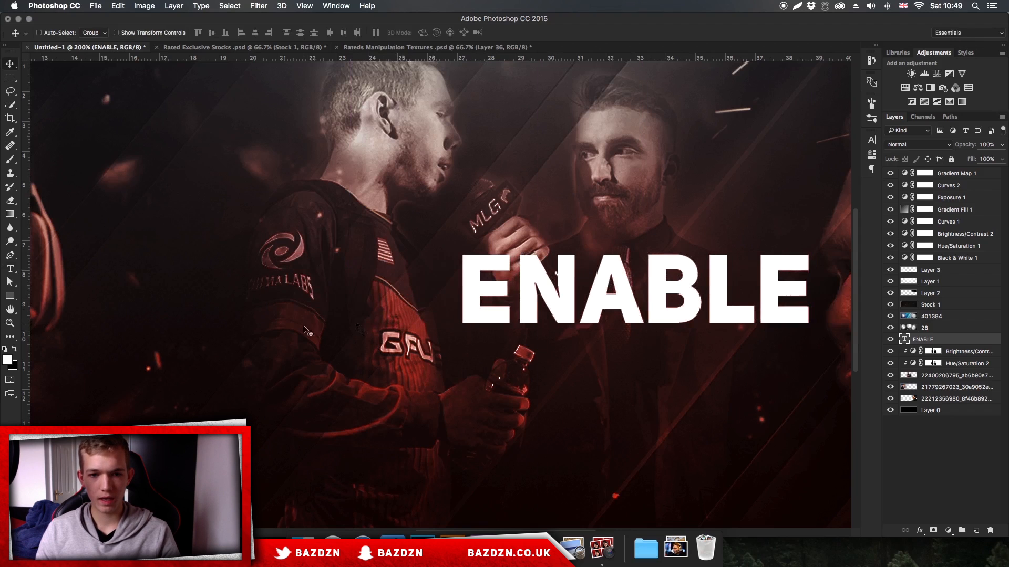
{"action": "left_click_drag", "start_coordinate": [620, 273], "coordinate": [571, 273]}
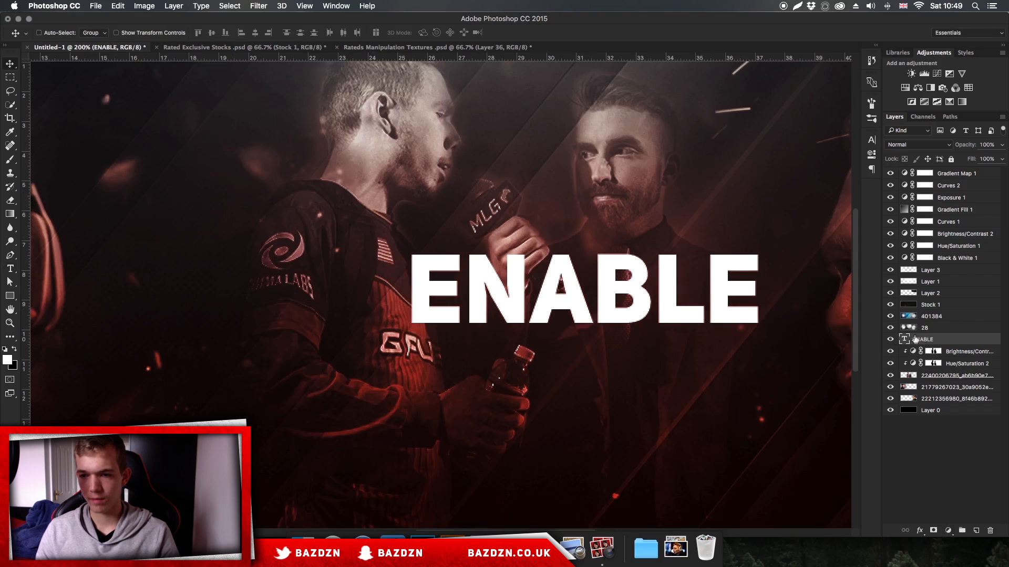
- Add a layer mask to the ENABLE text layer, hide the layer, and trace a closed Pen path over the jersey along the player's chest edge
{"action": "left_click", "coordinate": [933, 532]}
{"action": "left_click", "coordinate": [889, 339]}
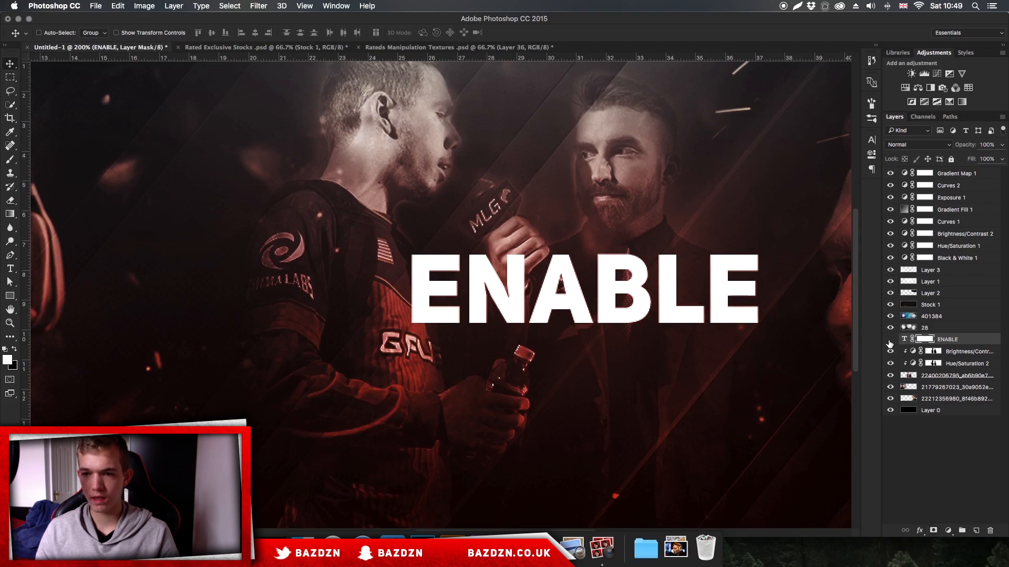
{"action": "key", "text": "super+minus"}
{"action": "key", "text": "super+plus"}
{"action": "key", "text": "super+plus"}
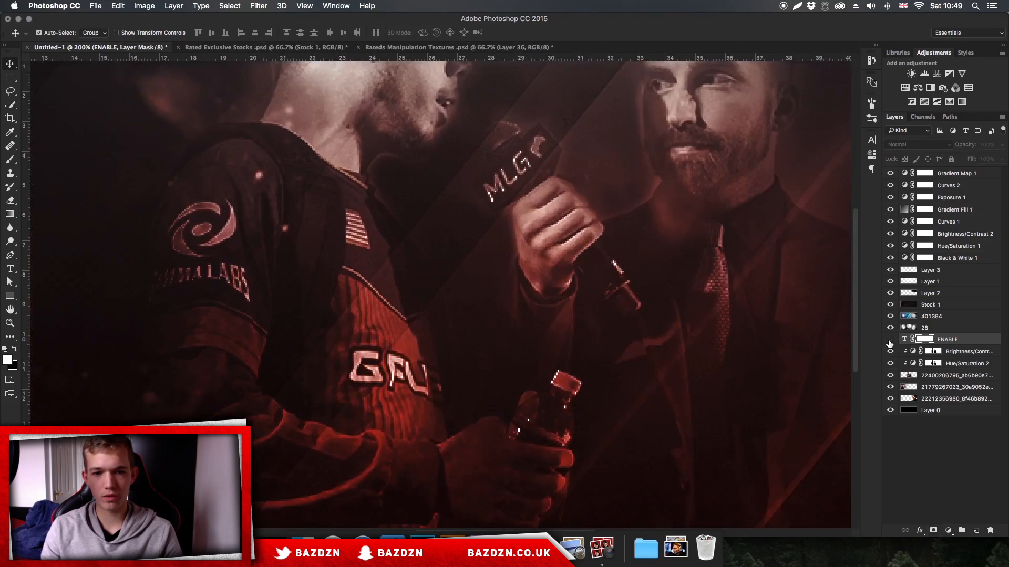
{"action": "key", "text": "p"}
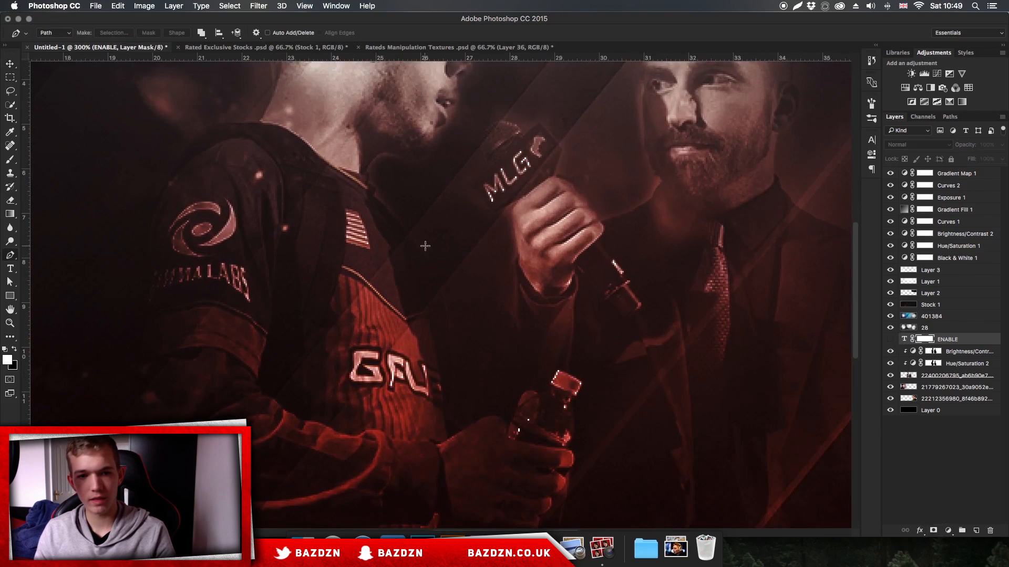
{"action": "left_click", "coordinate": [411, 238]}
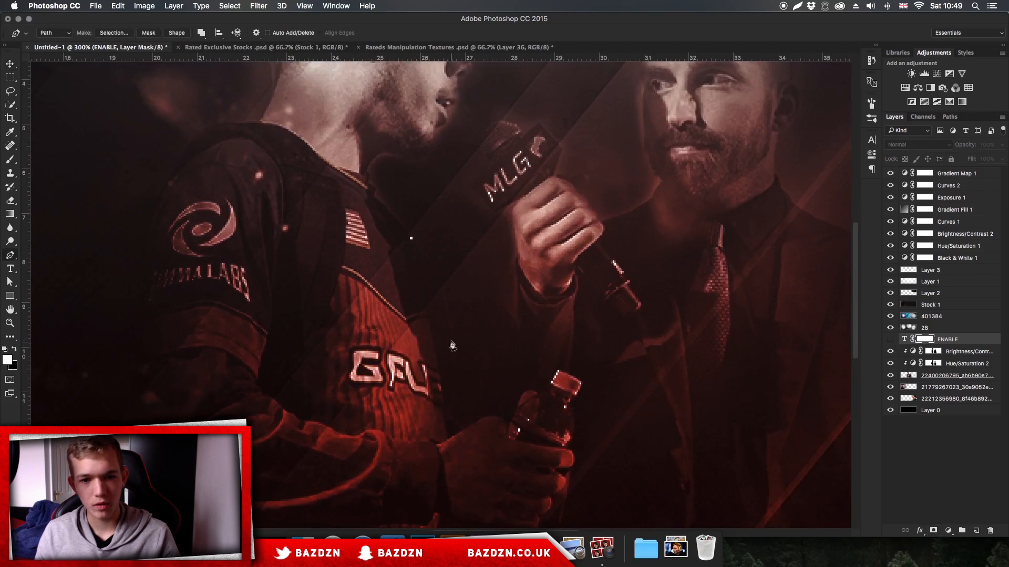
{"action": "left_click_drag", "start_coordinate": [450, 335], "coordinate": [452, 375]}
{"action": "left_click", "coordinate": [456, 400]}
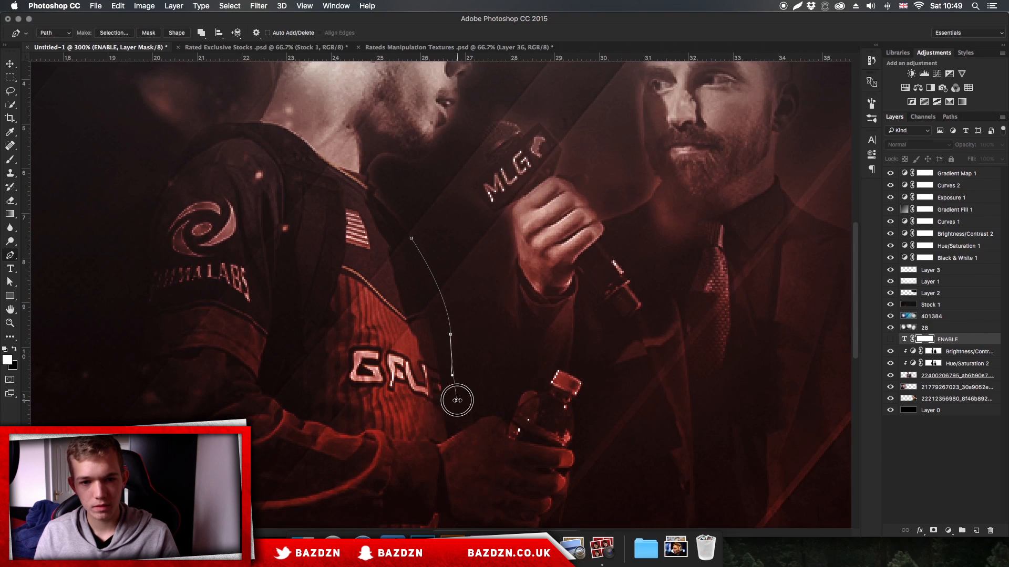
{"action": "left_click", "coordinate": [457, 430]}
{"action": "left_click", "coordinate": [430, 455]}
{"action": "left_click", "coordinate": [304, 449]}
{"action": "left_click", "coordinate": [240, 290]}
{"action": "left_click_drag", "start_coordinate": [323, 232], "coordinate": [328, 231]}
{"action": "left_click", "coordinate": [411, 238]}
{"action": "key", "text": "super+minus"}
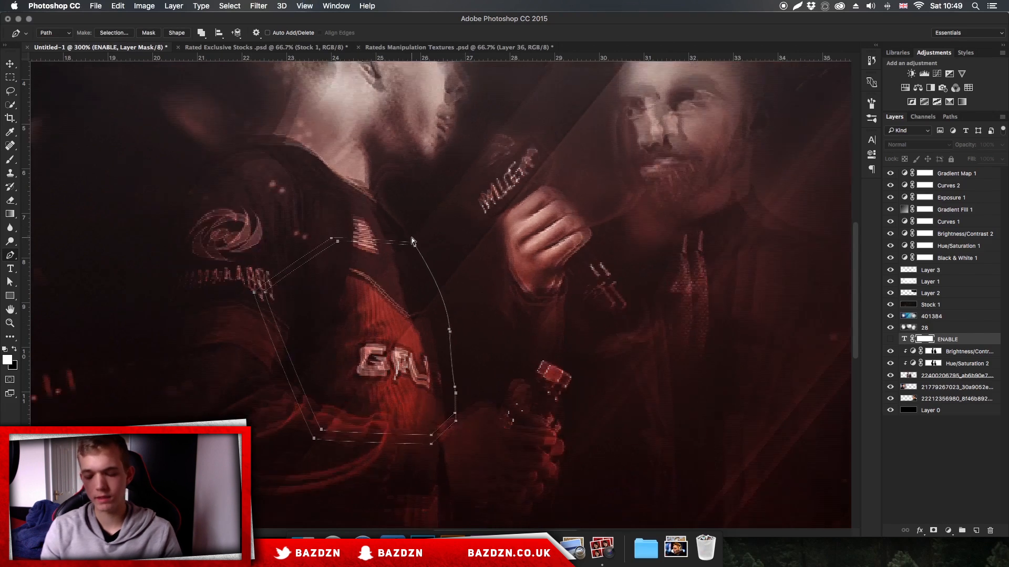
- Convert the chest path to a selection, show the ENABLE layer again, and mask out the part of the E over the jersey
{"action": "right_click", "coordinate": [405, 253]}
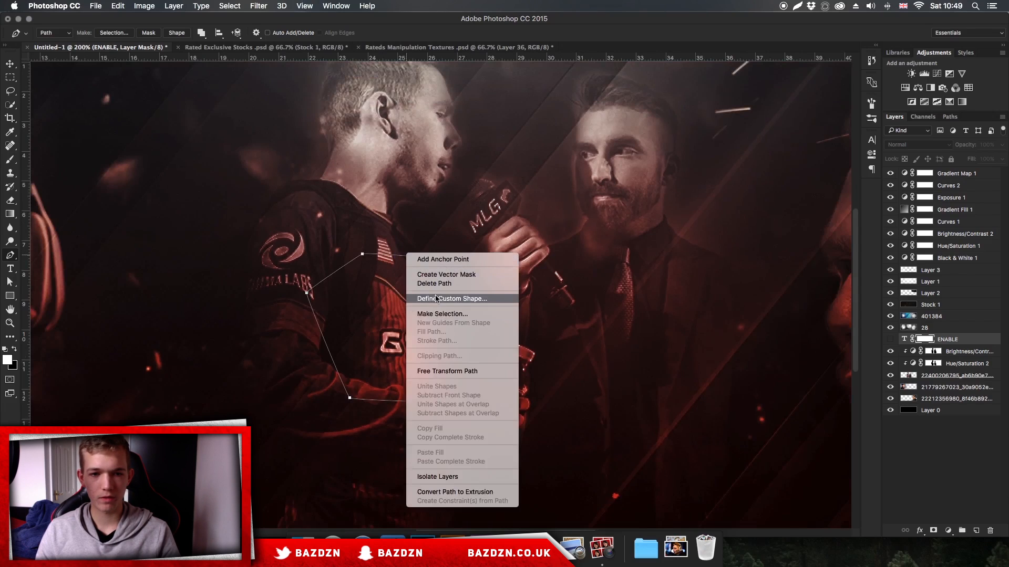
{"action": "left_click", "coordinate": [439, 315]}
{"action": "key", "text": "Return"}
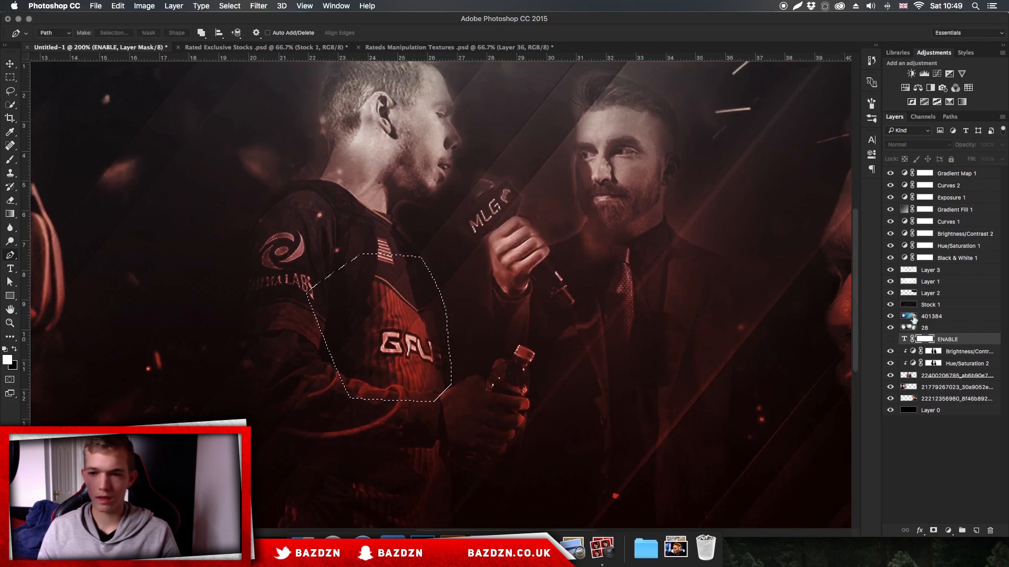
{"action": "left_click", "coordinate": [890, 339]}
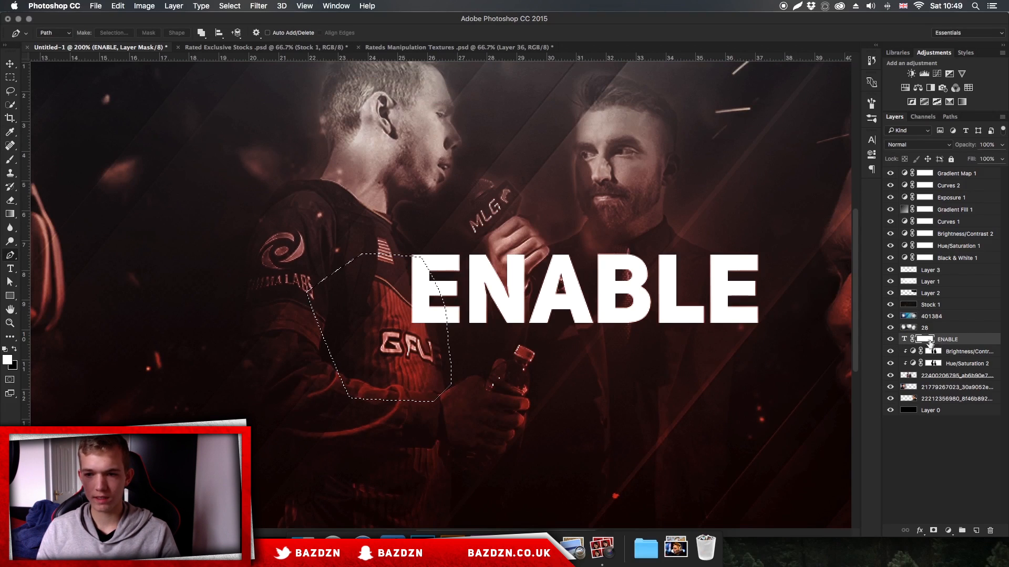
{"action": "key", "text": "BackSpace"}
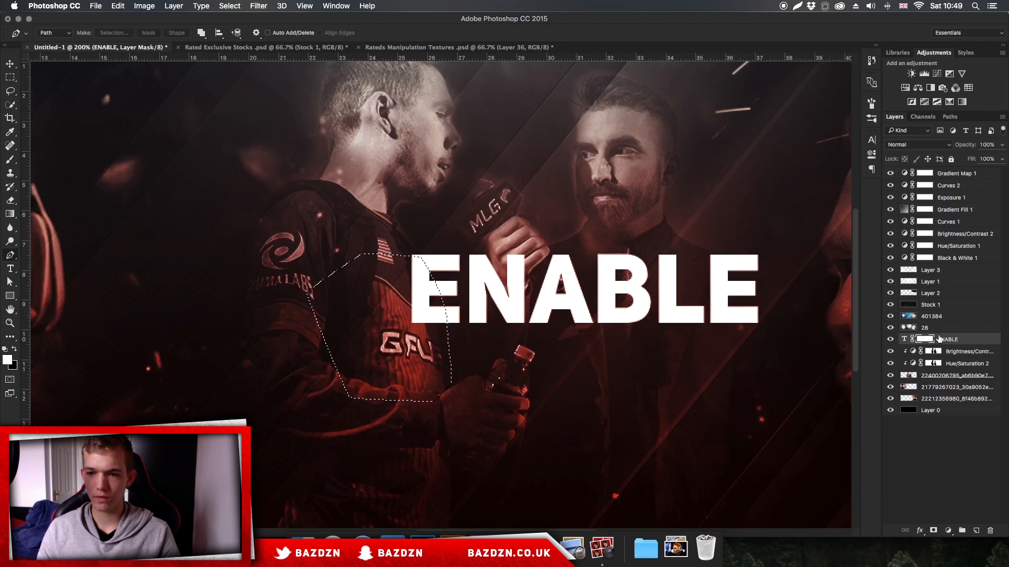
{"action": "key", "text": "super+d"}
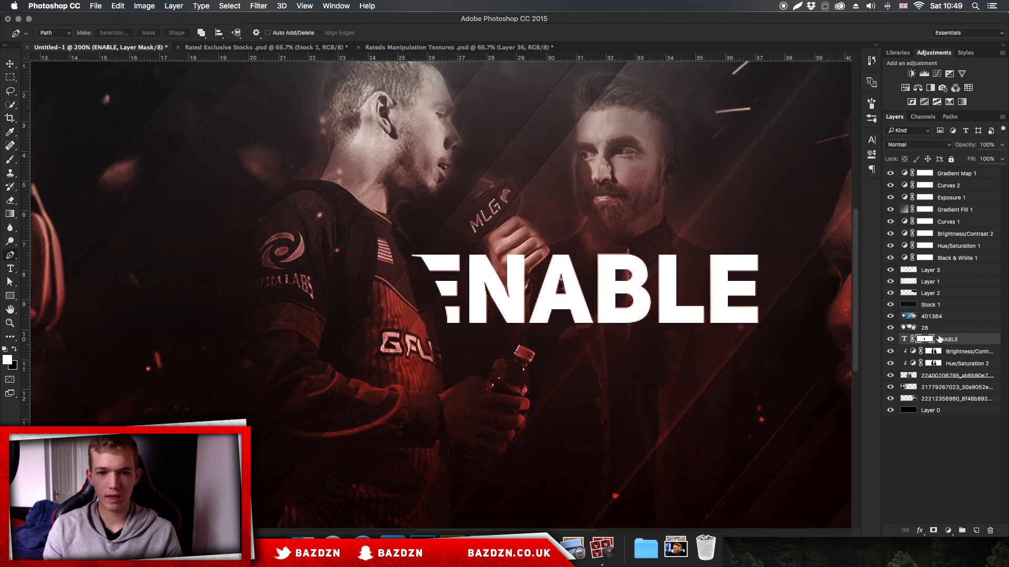
- Trace a closed Pen path around the leftover sliver at the E's upper corner, beside the player's collar
{"action": "key", "text": "super+plus"}
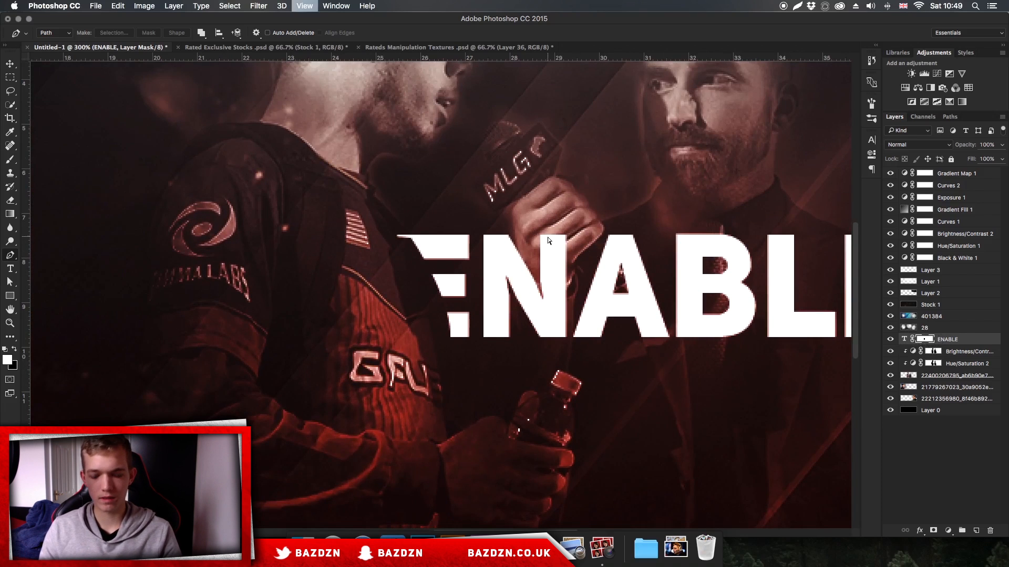
{"action": "key", "text": "super+plus"}
{"action": "key", "text": "super+plus"}
{"action": "left_click", "coordinate": [360, 163]}
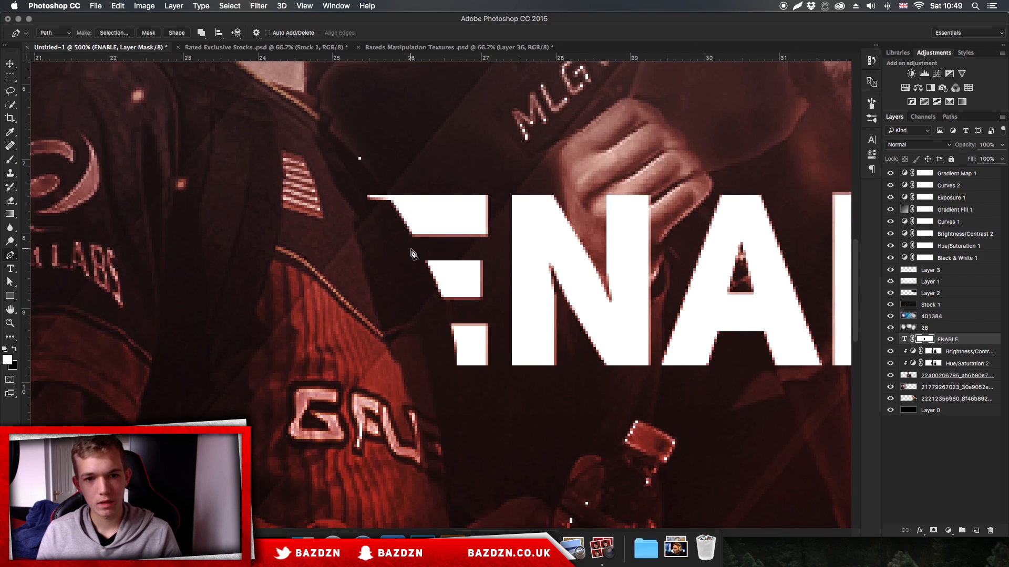
{"action": "left_click", "coordinate": [395, 199]}
{"action": "left_click", "coordinate": [412, 245]}
{"action": "left_click", "coordinate": [429, 291]}
{"action": "left_click", "coordinate": [323, 254]}
{"action": "left_click", "coordinate": [310, 142]}
{"action": "left_click", "coordinate": [359, 159]}
- Turn the small path into a selection with 0 px feather, mask out the E's leftover sliver, and deselect
{"action": "right_click", "coordinate": [366, 194]}
{"action": "left_click", "coordinate": [413, 243]}
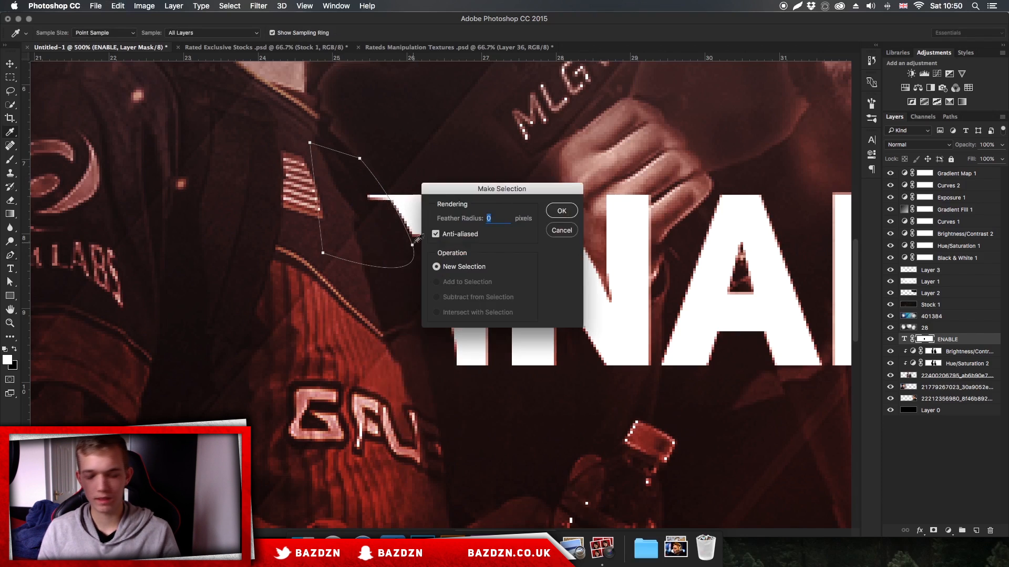
{"action": "key", "text": "Return"}
{"action": "key", "text": "super+d"}
{"action": "key", "text": "super+0"}
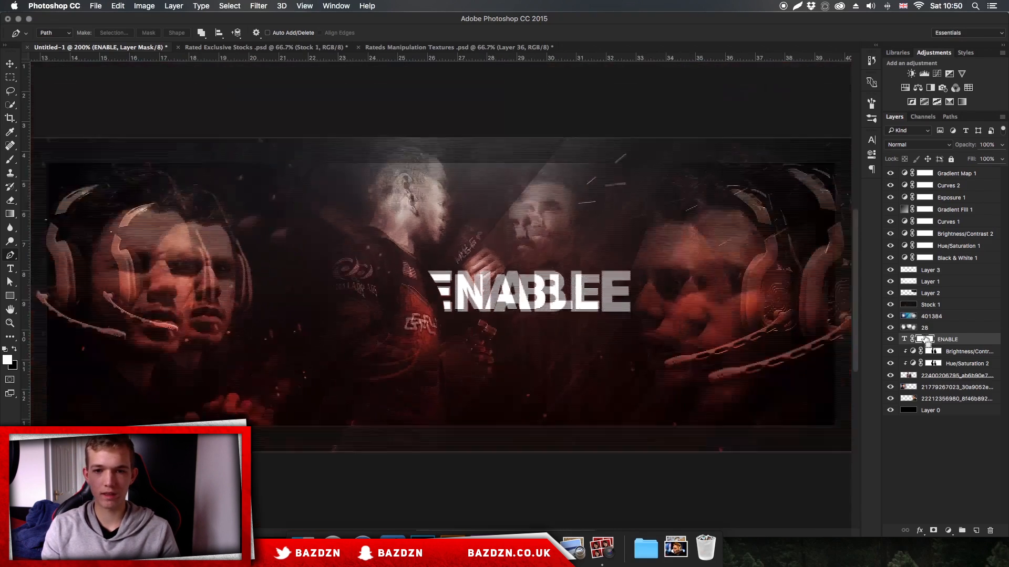
{"action": "key", "text": "super+minus"}
{"action": "key", "text": "super+plus"}
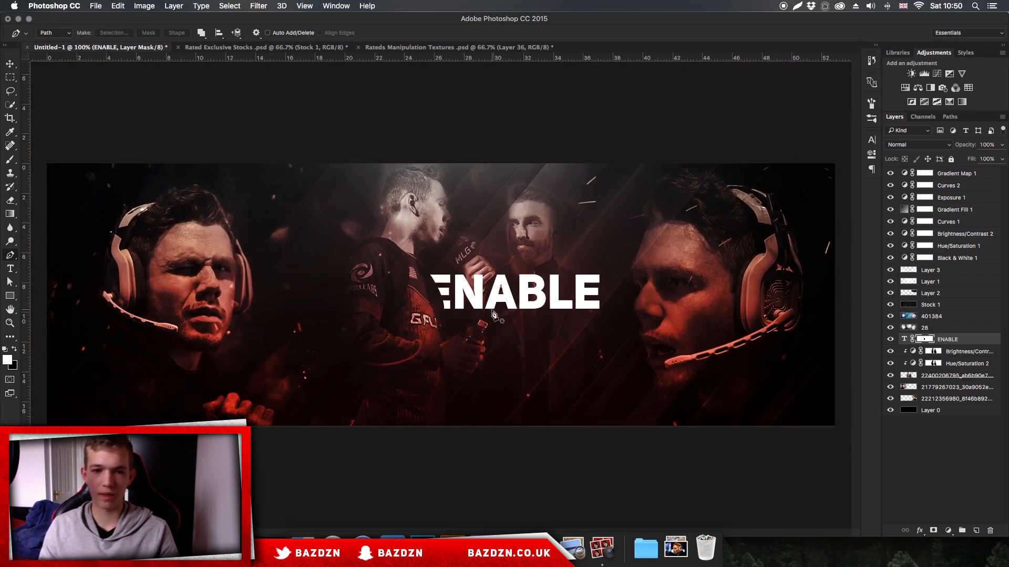
- Try shifting the masked ENABLE text sideways with its mask and then with the text thumbnail active, undoing both moves
{"action": "key", "text": "v"}
{"action": "left_click_drag", "start_coordinate": [532, 286], "coordinate": [594, 290]}
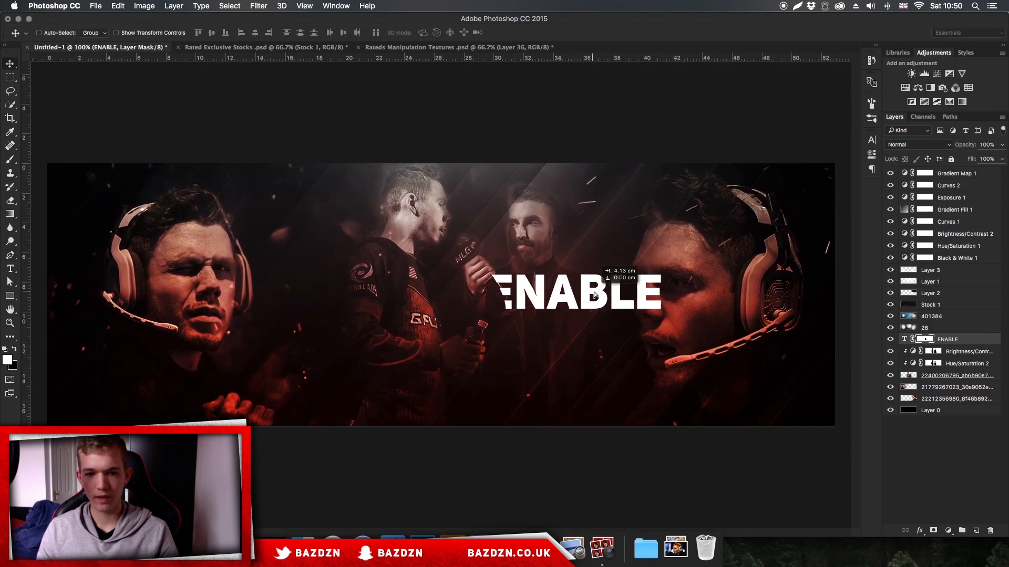
{"action": "key", "text": "super+z"}
{"action": "left_click", "coordinate": [907, 339]}
{"action": "left_click_drag", "start_coordinate": [459, 292], "coordinate": [508, 292]}
{"action": "key", "text": "super+z"}
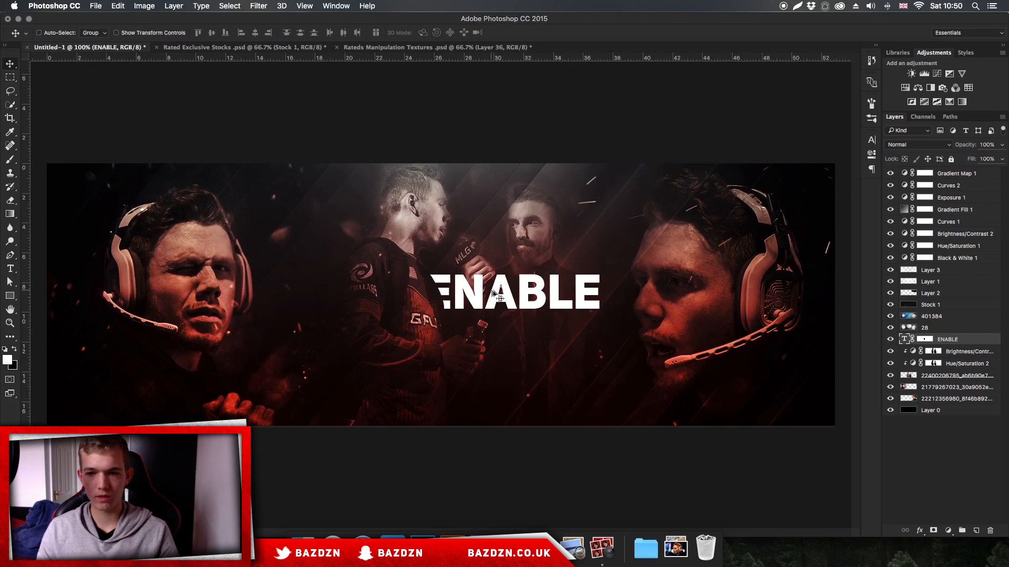
- Change the font of the ENABLE text to Raleigh Bold
{"action": "key", "text": "t"}
{"action": "left_click", "coordinate": [483, 292]}
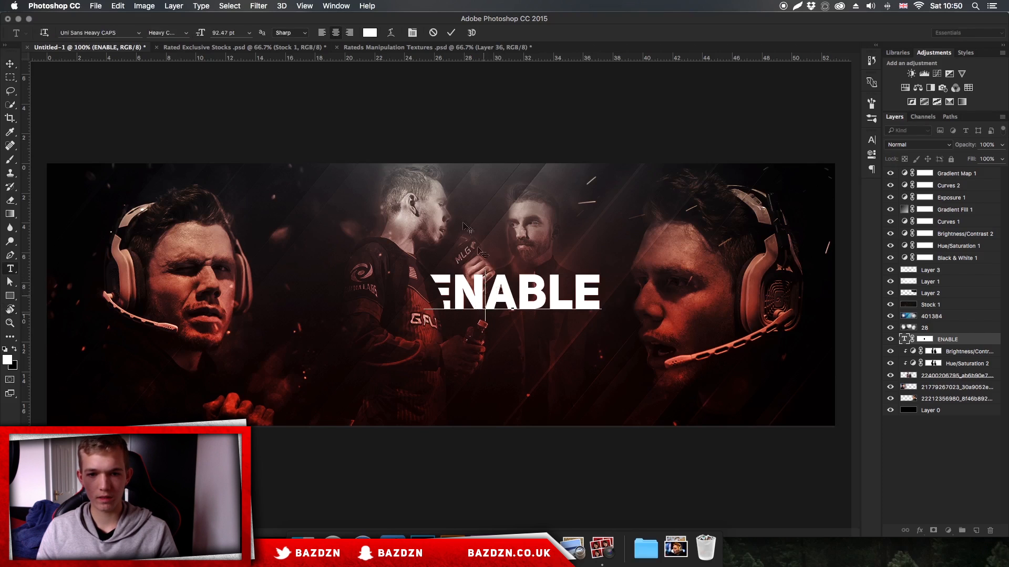
{"action": "double_click", "coordinate": [512, 293]}
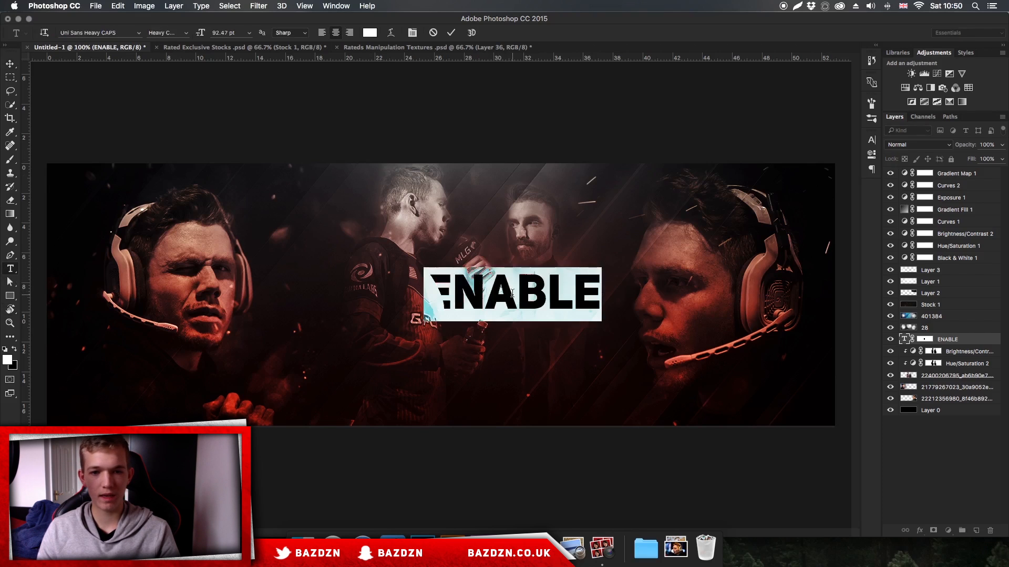
{"action": "left_click", "coordinate": [119, 32]}
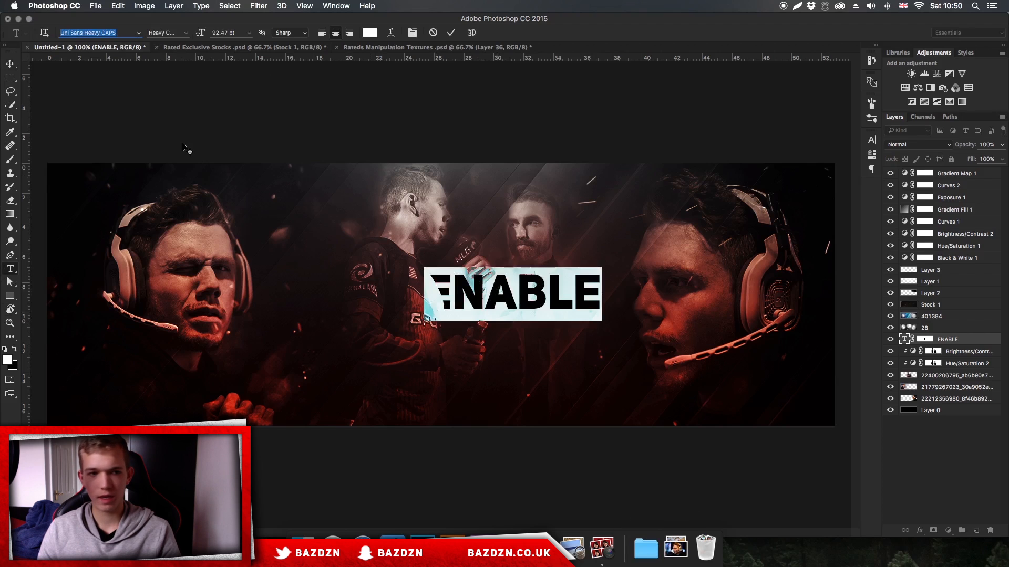
{"action": "type", "text": "ral"}
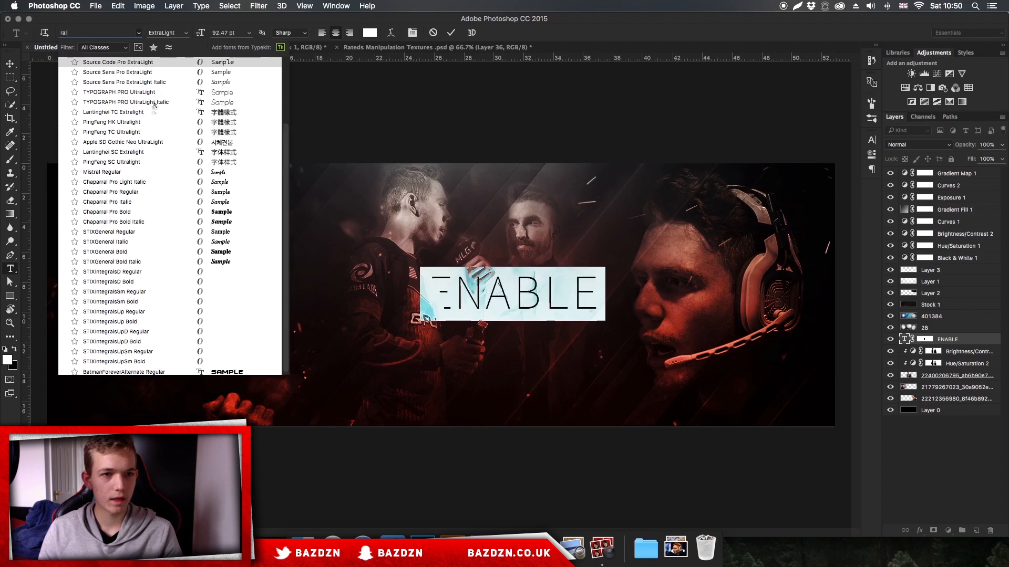
{"action": "scroll", "coordinate": [158, 121], "scroll_direction": "up", "scroll_amount": 3}
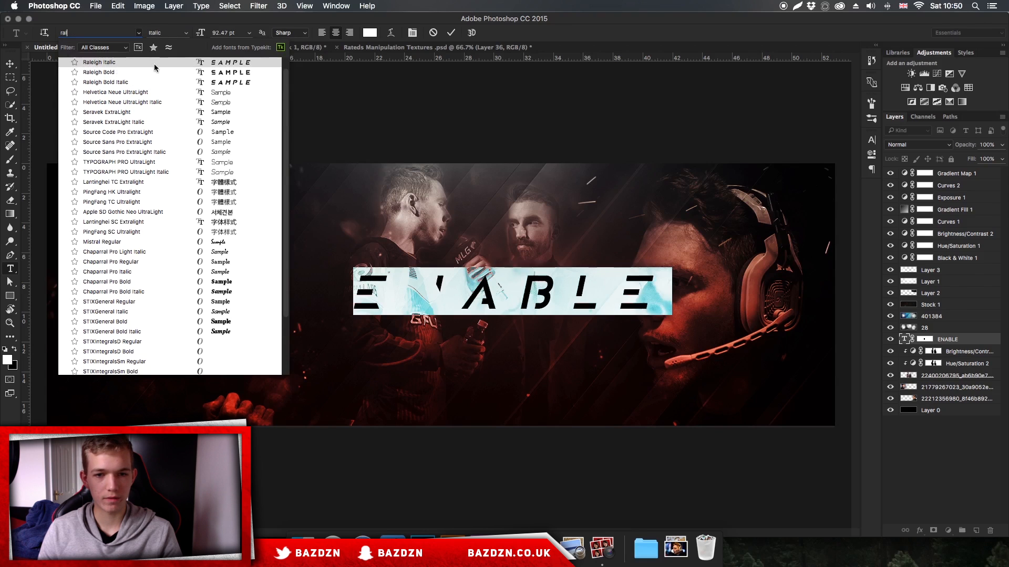
{"action": "left_click", "coordinate": [151, 74]}
{"action": "key", "text": "super"}
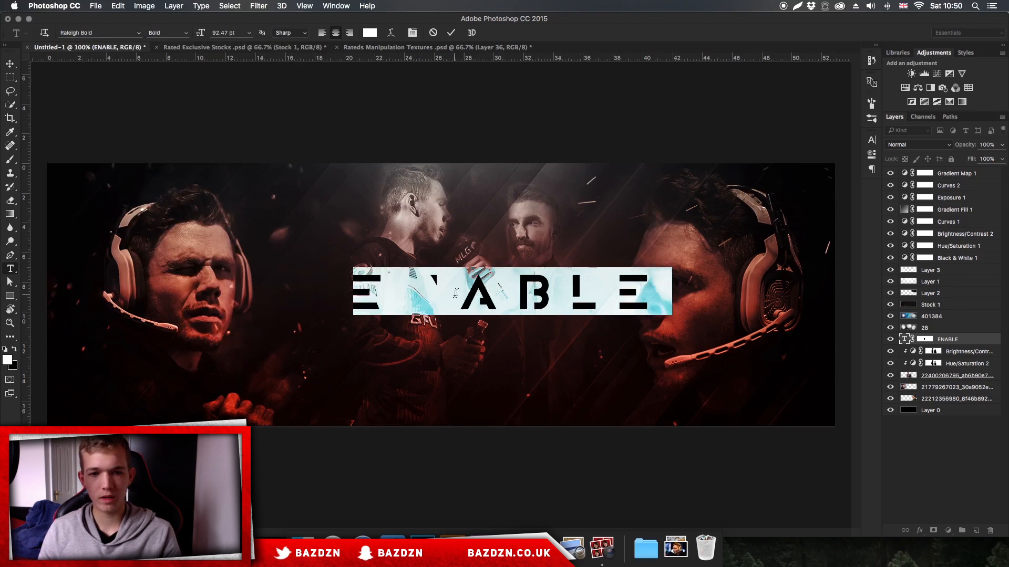
{"action": "left_click", "coordinate": [455, 292]}
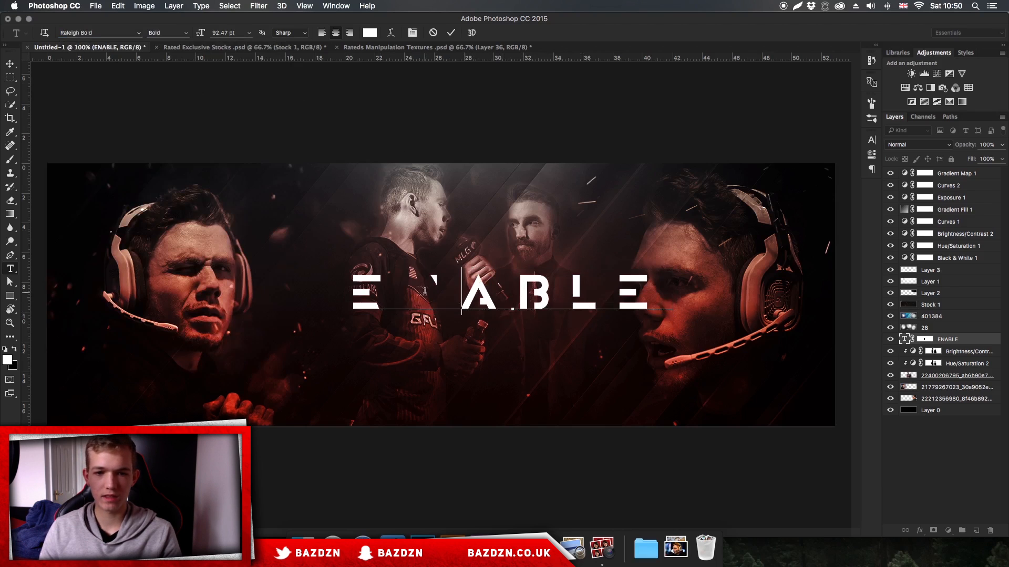
- Set the tracking of the whole ENABLE text to -440 and commit the text edit
{"action": "key", "text": "super"}
{"action": "key", "text": "super+t"}
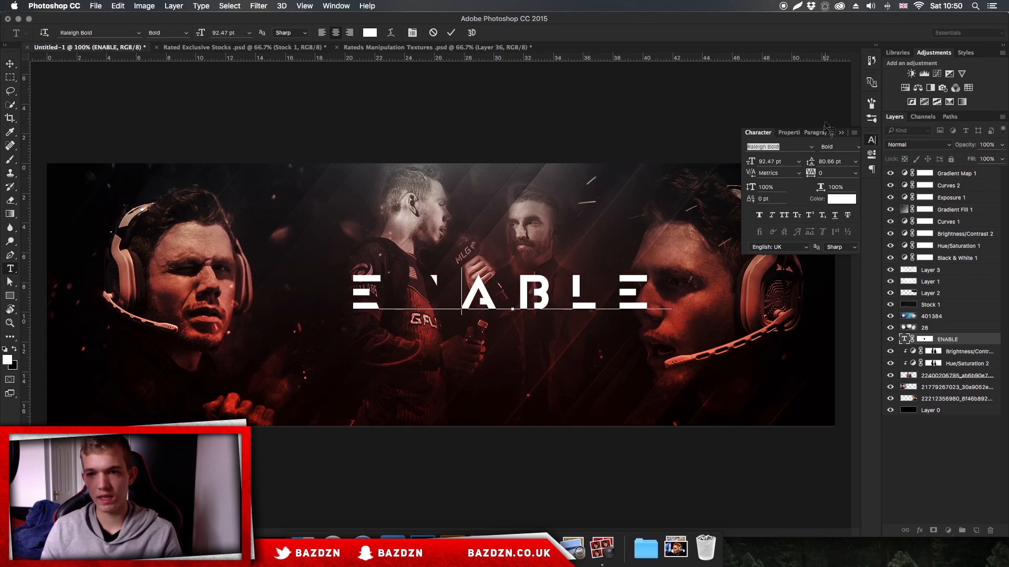
{"action": "left_click_drag", "start_coordinate": [813, 178], "coordinate": [805, 171]}
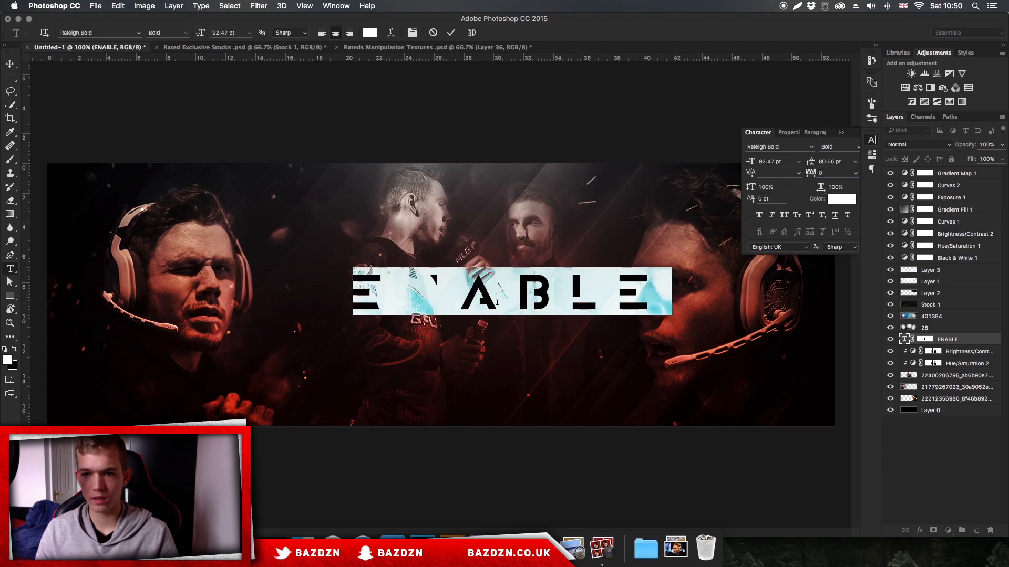
{"action": "left_click_drag", "start_coordinate": [809, 174], "coordinate": [801, 179]}
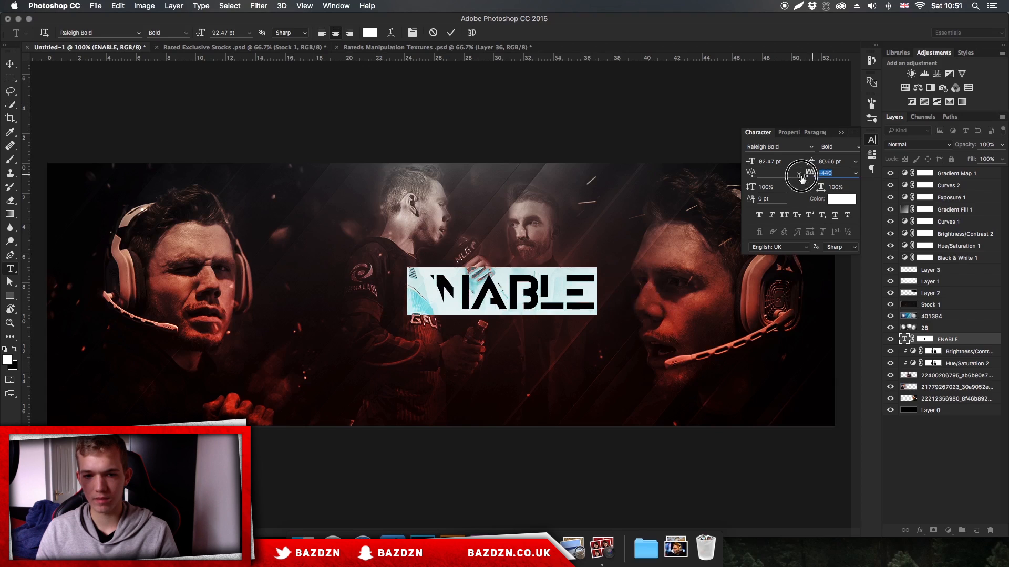
{"action": "left_click", "coordinate": [512, 273]}
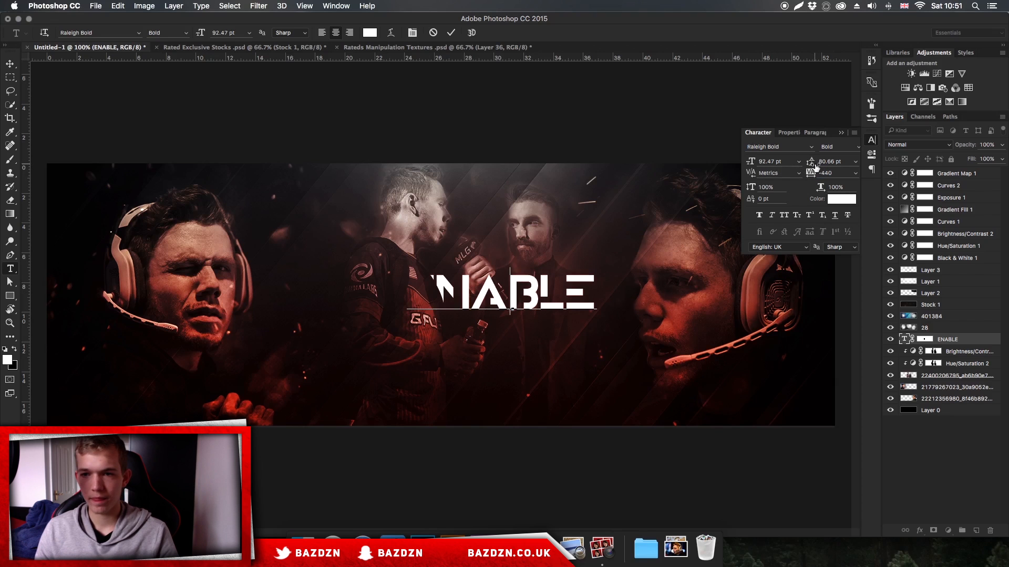
{"action": "left_click", "coordinate": [10, 65]}
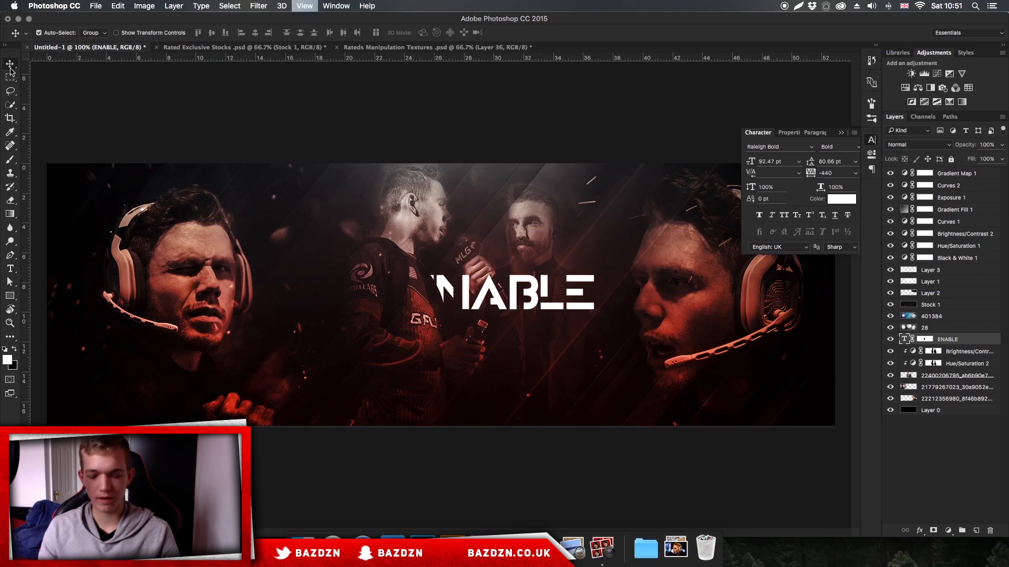
- Try moving the retracked ENABLE text sideways away from the player, and undo the move
{"action": "key", "text": "super+plus"}
{"action": "scroll", "coordinate": [504, 284], "scroll_direction": "right", "scroll_amount": 3}
{"action": "left_click_drag", "start_coordinate": [610, 322], "coordinate": [638, 322]}
{"action": "key", "text": "super+z"}
- Delete the ENABLE layer's mask and shift the full text to the right so its E sits beside the player's chest
{"action": "left_click", "coordinate": [925, 341]}
{"action": "right_click", "coordinate": [926, 343]}
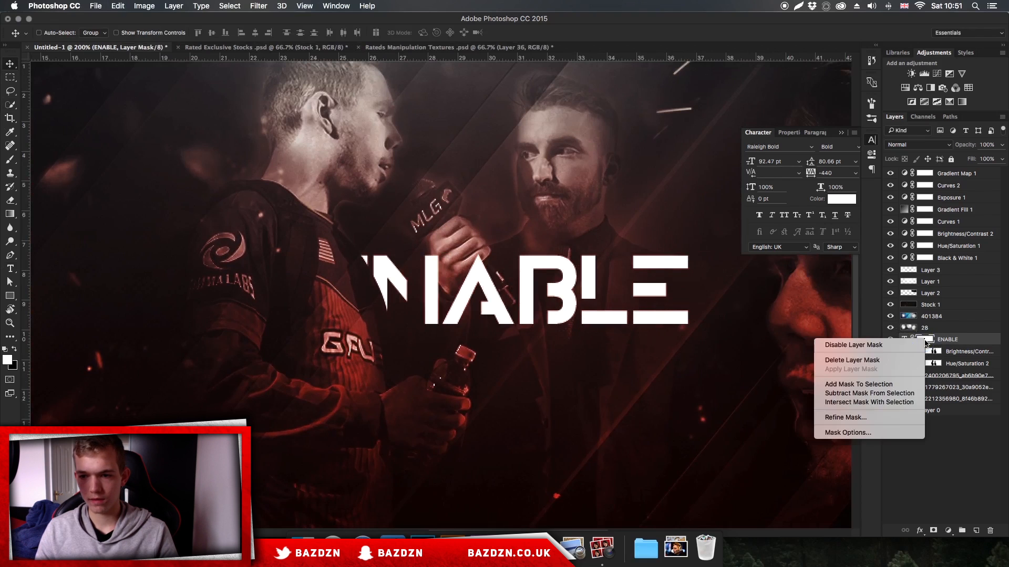
{"action": "left_click", "coordinate": [897, 360]}
{"action": "left_click_drag", "start_coordinate": [468, 311], "coordinate": [522, 319]}
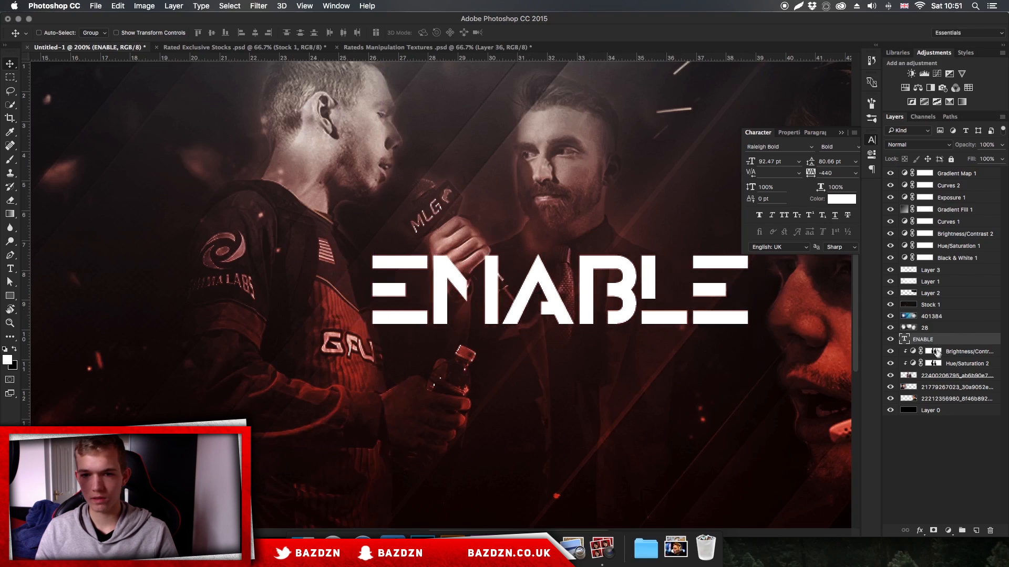
- Add a layer mask and a second mask to the ENABLE layer, try deleting the second one, and undo that
{"action": "left_click", "coordinate": [933, 533]}
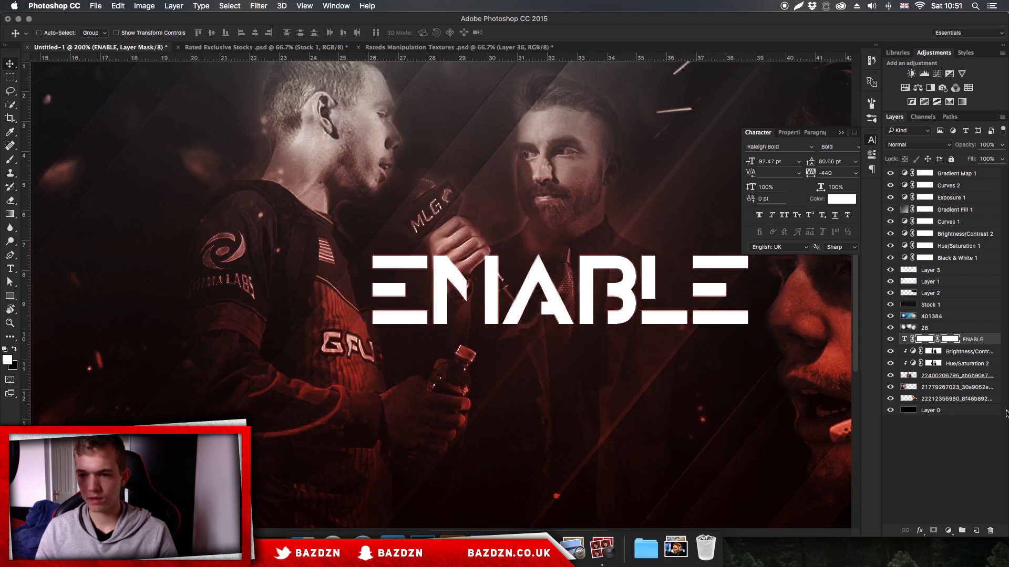
{"action": "double_click", "coordinate": [949, 340]}
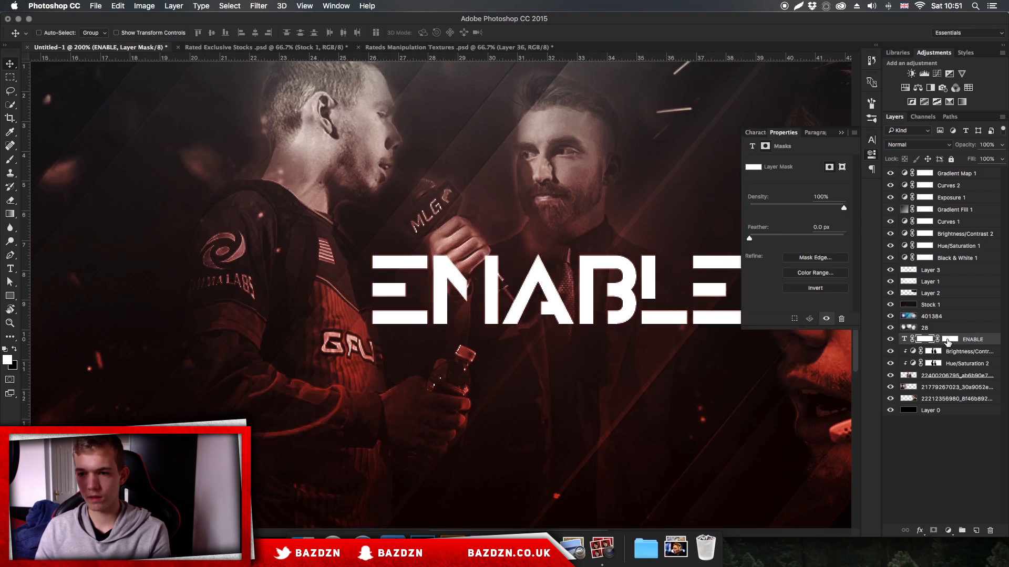
{"action": "key", "text": "Delete"}
{"action": "key", "text": "ctrl+z"}
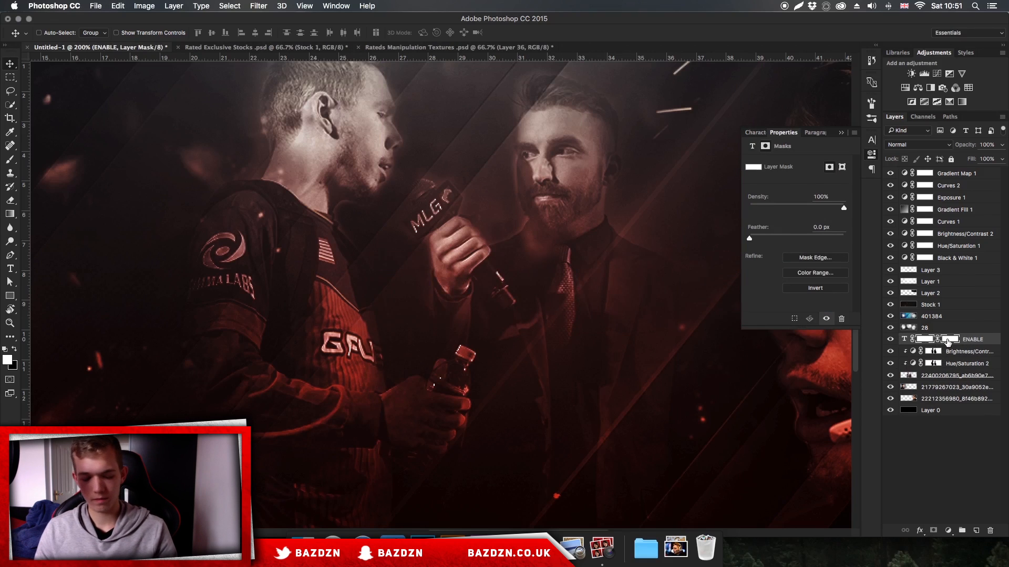
- Delete the vector mask from the ENABLE layer, keeping its layer mask, and hide the layer
{"action": "right_click", "coordinate": [948, 341]}
{"action": "left_click", "coordinate": [930, 359]}
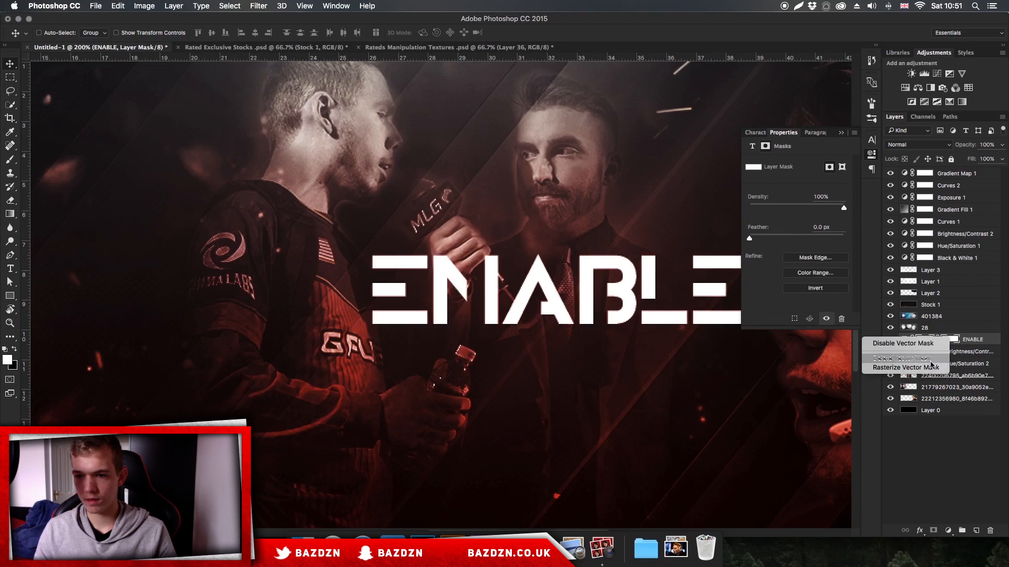
{"action": "key", "text": "super+plus"}
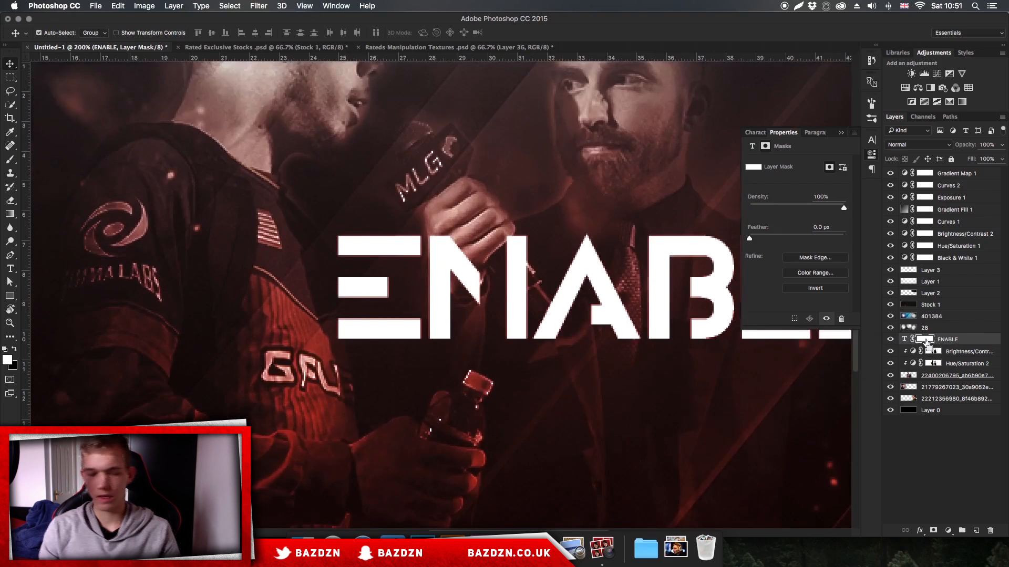
{"action": "left_click_drag", "start_coordinate": [597, 348], "coordinate": [686, 358]}
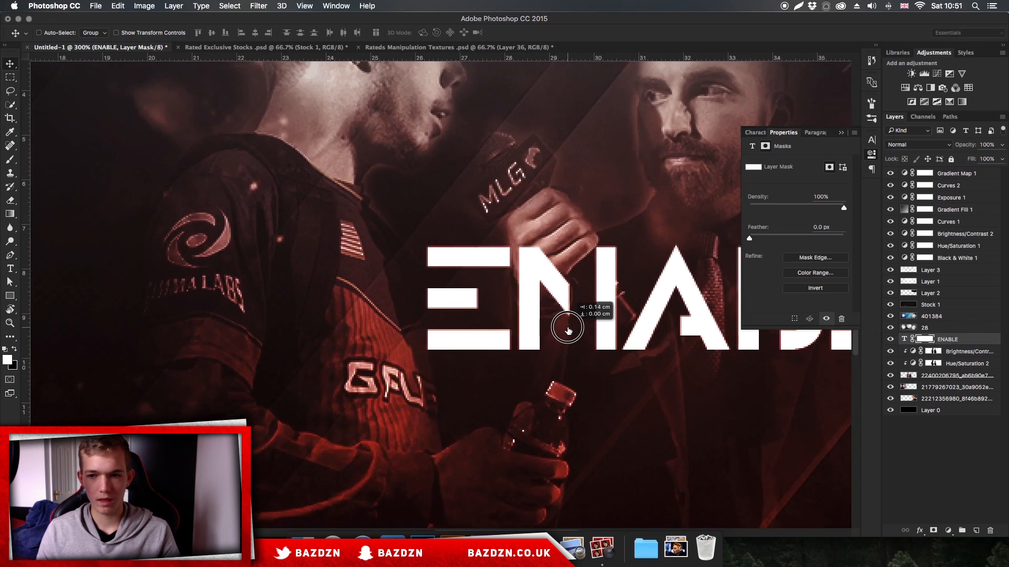
{"action": "left_click", "coordinate": [889, 340]}
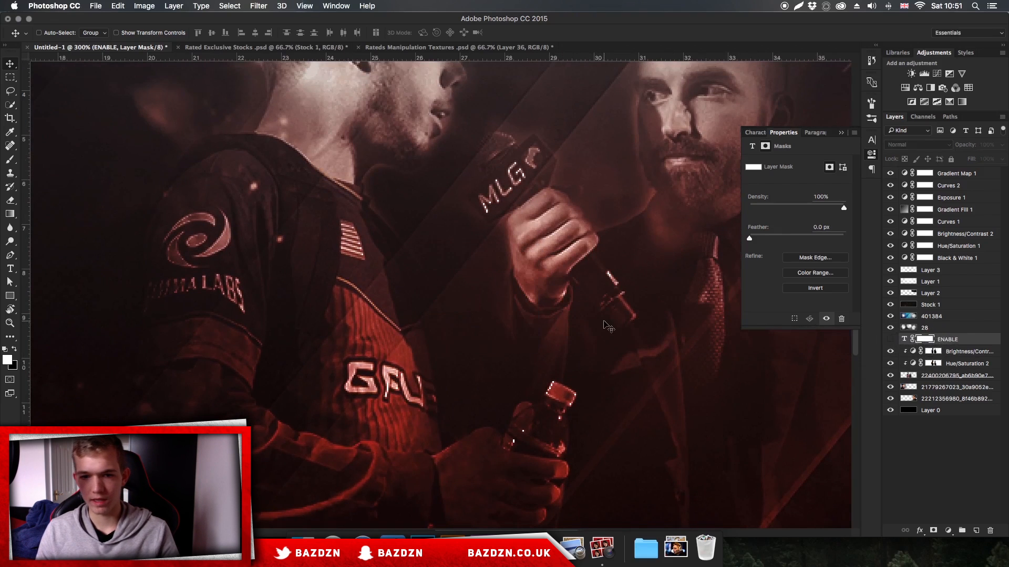
{"action": "key", "text": "p"}
{"action": "left_click", "coordinate": [407, 251]}
{"action": "key", "text": "super+equal"}
{"action": "key", "text": "super+equal"}
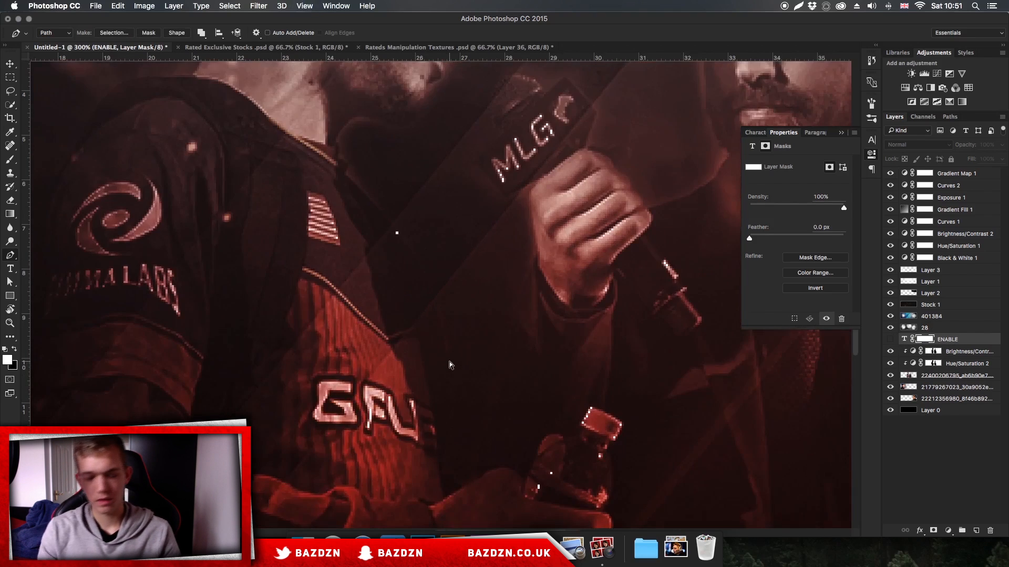
{"action": "left_click_drag", "start_coordinate": [449, 359], "coordinate": [463, 442]}
{"action": "scroll", "coordinate": [447, 437], "scroll_direction": "down", "scroll_amount": 2}
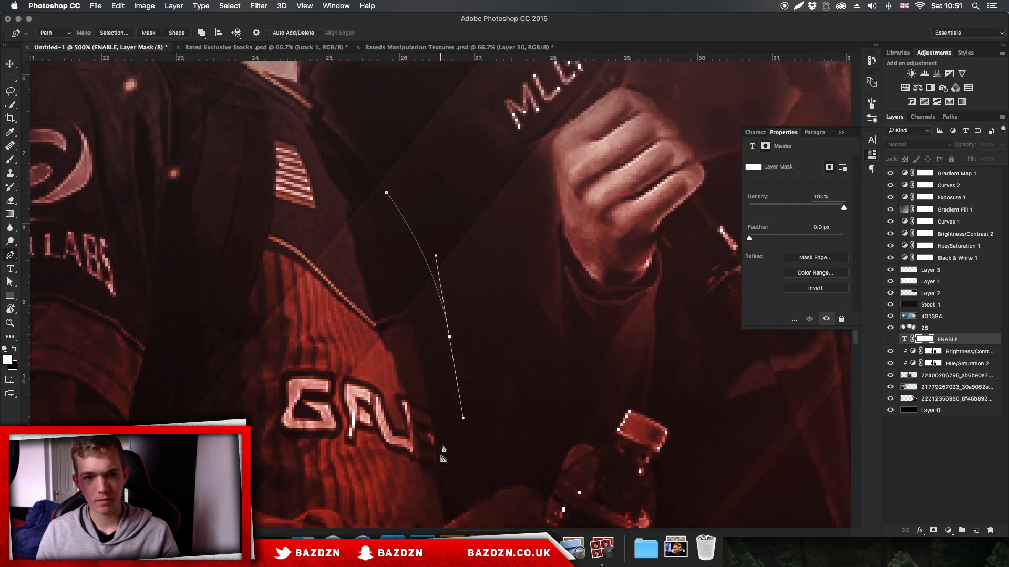
{"action": "scroll", "coordinate": [456, 463], "scroll_direction": "down", "scroll_amount": 5}
{"action": "key", "text": "super+z"}
{"action": "scroll", "coordinate": [443, 199], "scroll_direction": "up", "scroll_amount": 5}
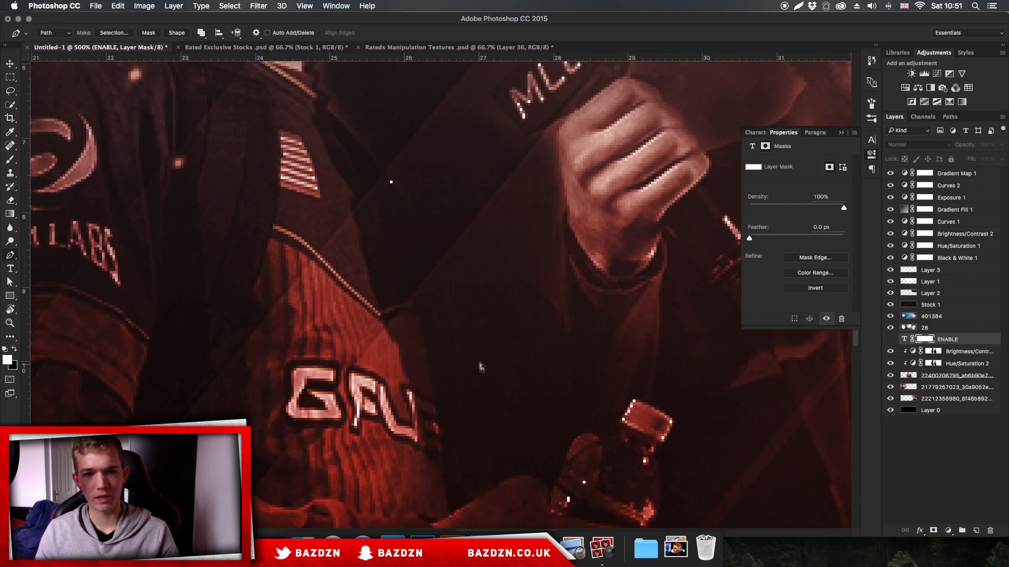
{"action": "key", "text": "alt+super+z"}
- Draw a closed Pen path over the middle player's chest, following the jersey's front edge and closing across the torso
{"action": "left_click", "coordinate": [354, 166]}
{"action": "left_click_drag", "start_coordinate": [435, 388], "coordinate": [434, 478]}
{"action": "left_click", "coordinate": [447, 476]}
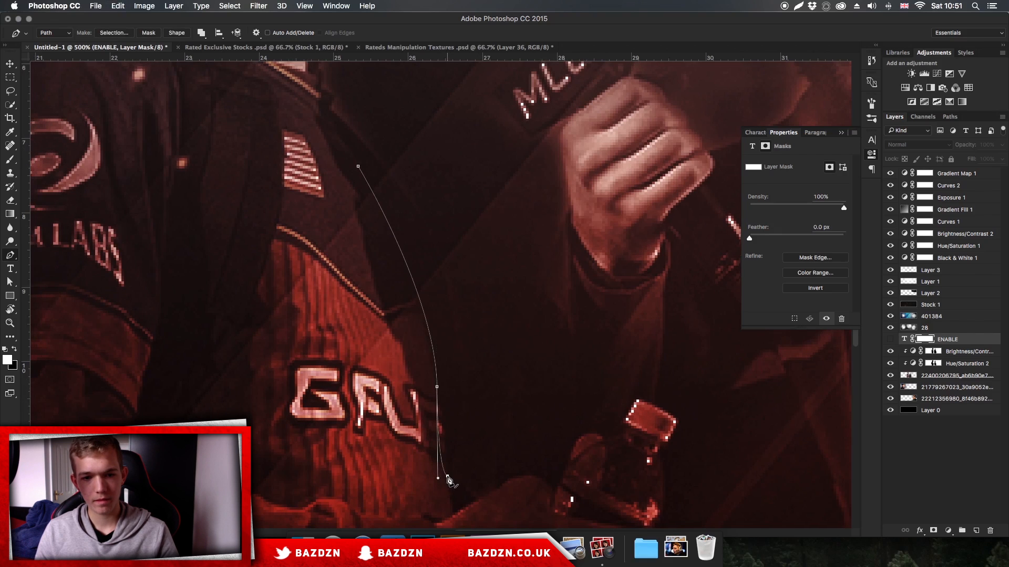
{"action": "key", "text": "super+minus"}
{"action": "key", "text": "super+minus"}
{"action": "scroll", "coordinate": [417, 400], "scroll_direction": "left", "scroll_amount": 5}
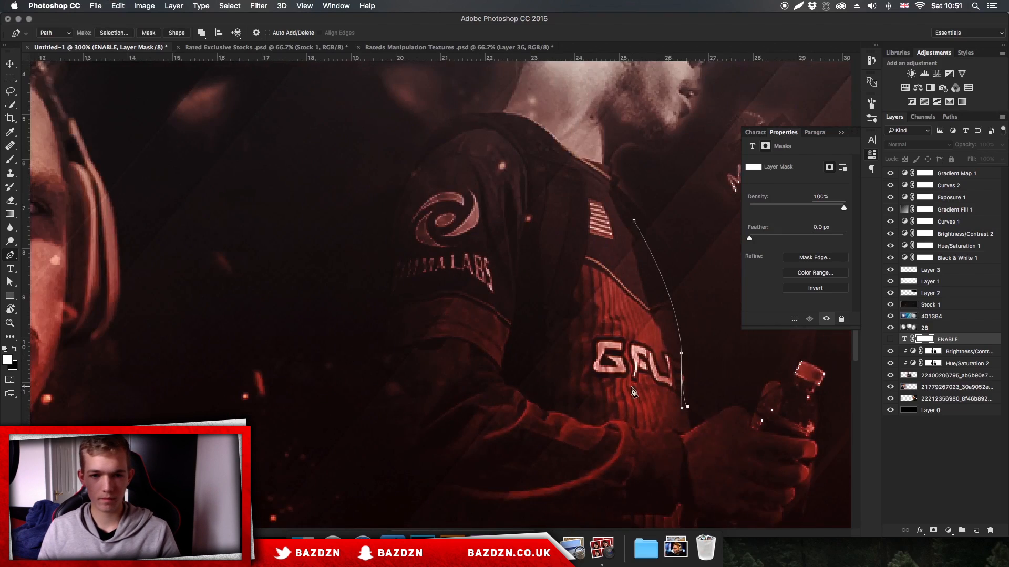
{"action": "scroll", "coordinate": [600, 390], "scroll_direction": "right", "scroll_amount": 5}
{"action": "left_click", "coordinate": [375, 413]}
{"action": "left_click", "coordinate": [357, 281]}
{"action": "left_click", "coordinate": [334, 224]}
{"action": "left_click", "coordinate": [334, 182]}
{"action": "left_click", "coordinate": [400, 221]}
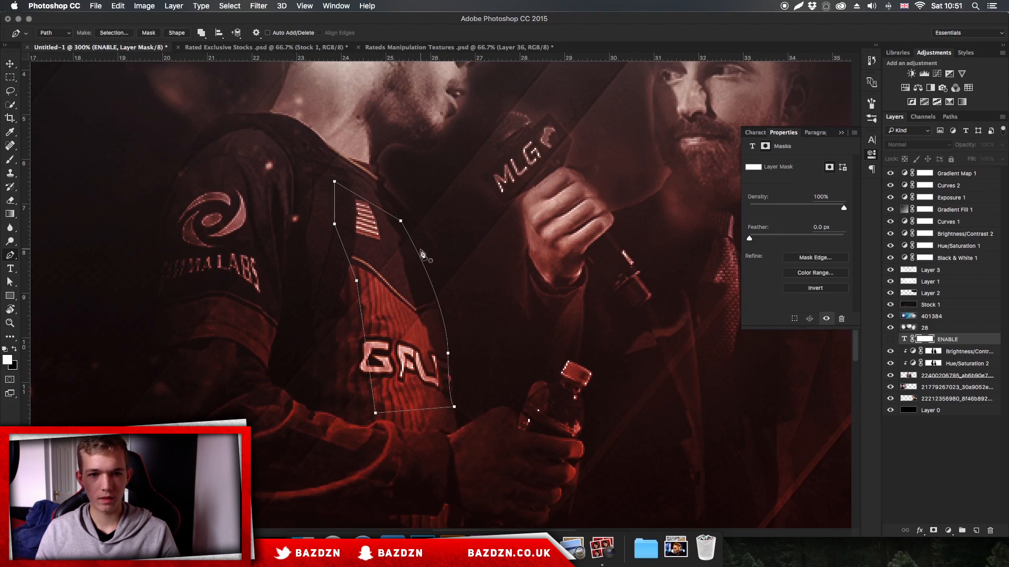
- Convert the chest path to a selection, mask that area out of the re-shown ENABLE text, and deselect
{"action": "right_click", "coordinate": [348, 233]}
{"action": "left_click", "coordinate": [399, 273]}
{"action": "key", "text": "Return"}
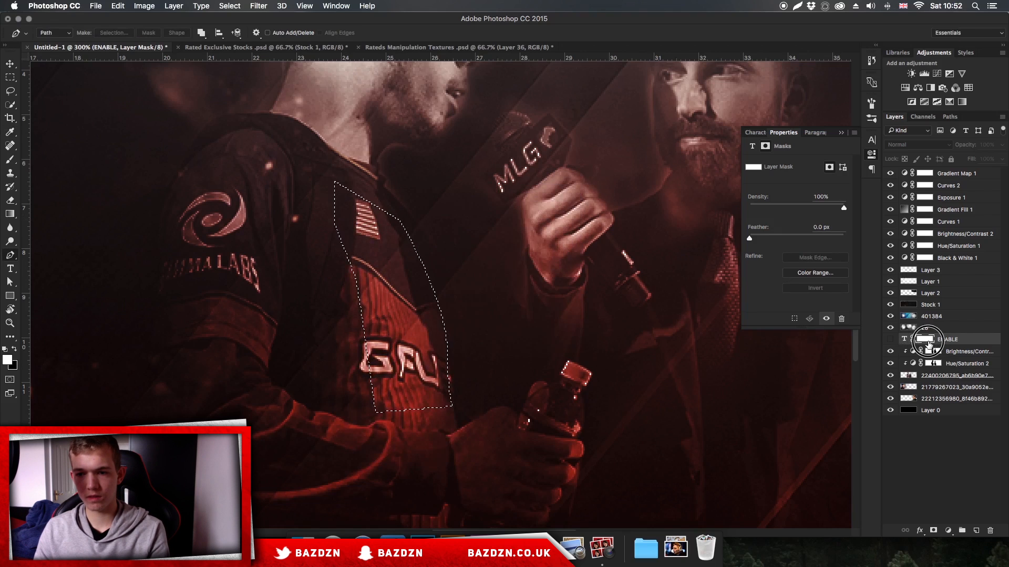
{"action": "left_click", "coordinate": [890, 339]}
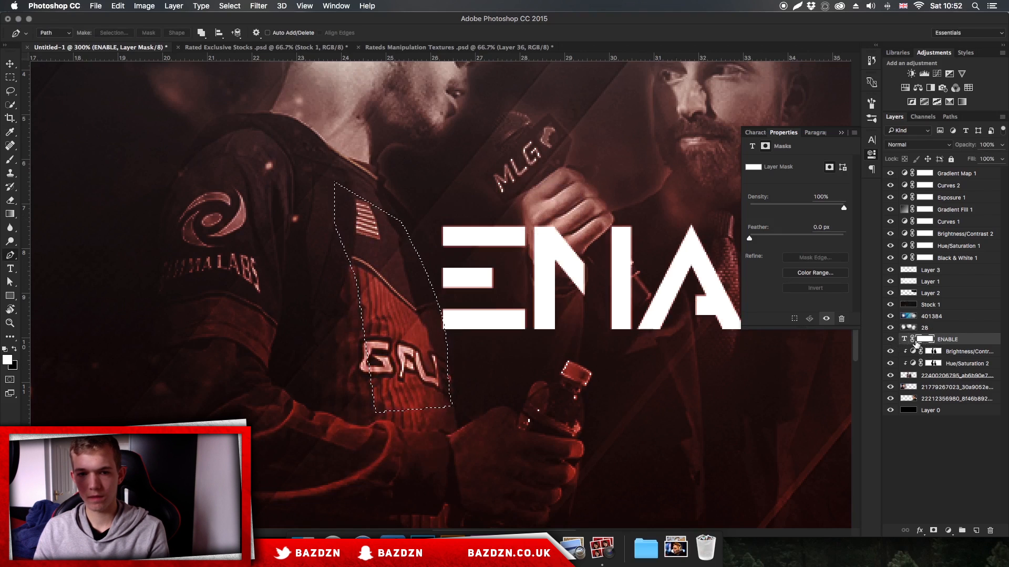
{"action": "key", "text": "super+d"}
{"action": "key", "text": "super+minus"}
{"action": "key", "text": "super+minus"}
{"action": "key", "text": "super+minus"}
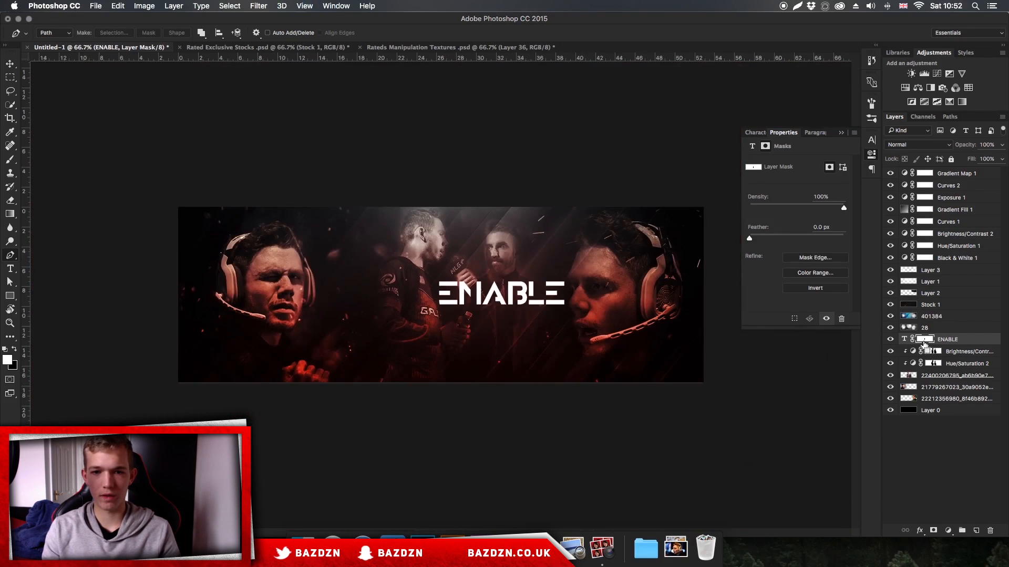
- Switch to the Move tool and collapse the mask properties so the whole banner is unobstructed
{"action": "key", "text": "super+plus"}
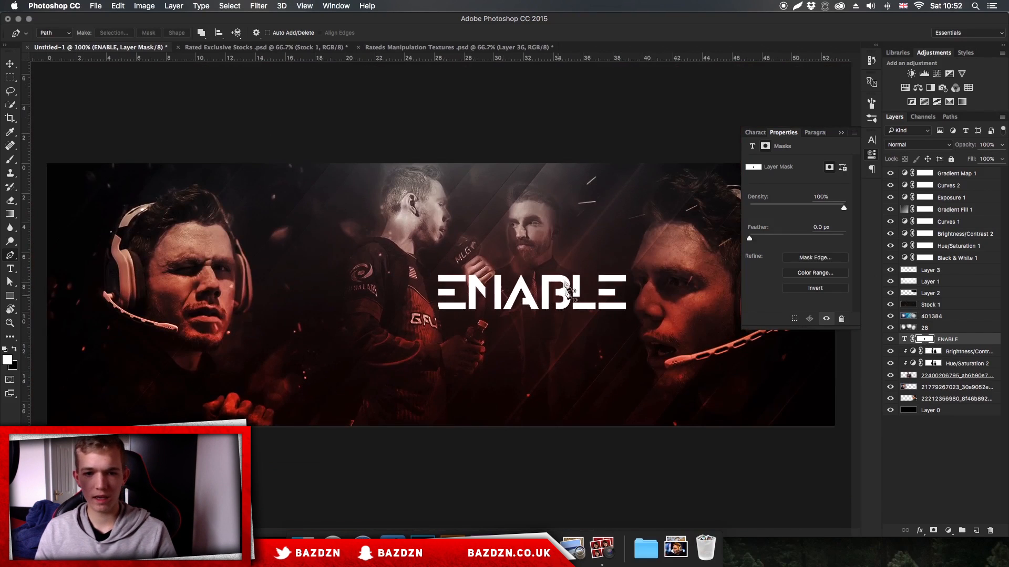
{"action": "key", "text": "v"}
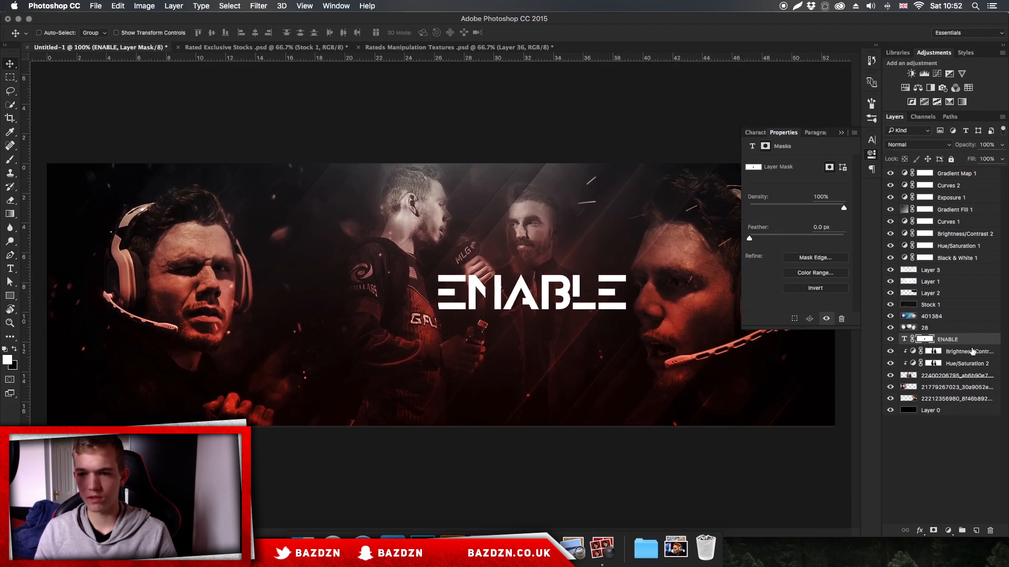
{"action": "left_click", "coordinate": [841, 134]}
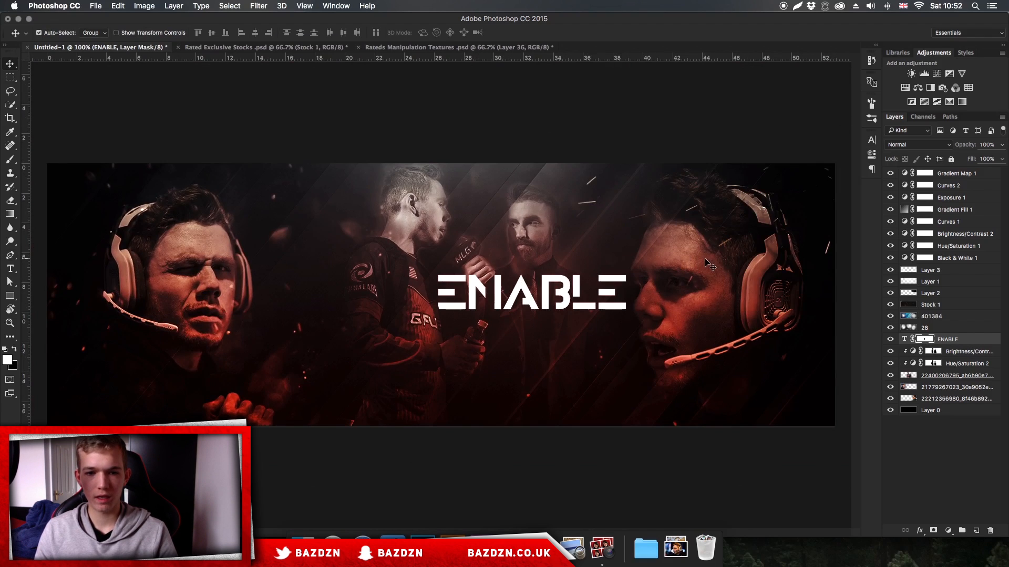
{"action": "key", "text": "super+minus"}
{"action": "key", "text": "super+equal"}
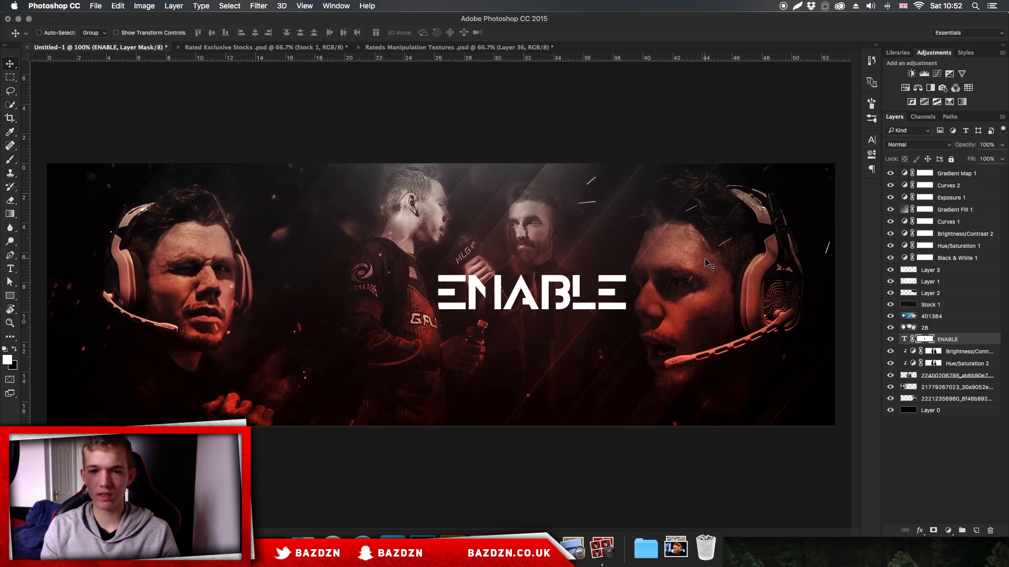
{"action": "double_click", "coordinate": [975, 340]}
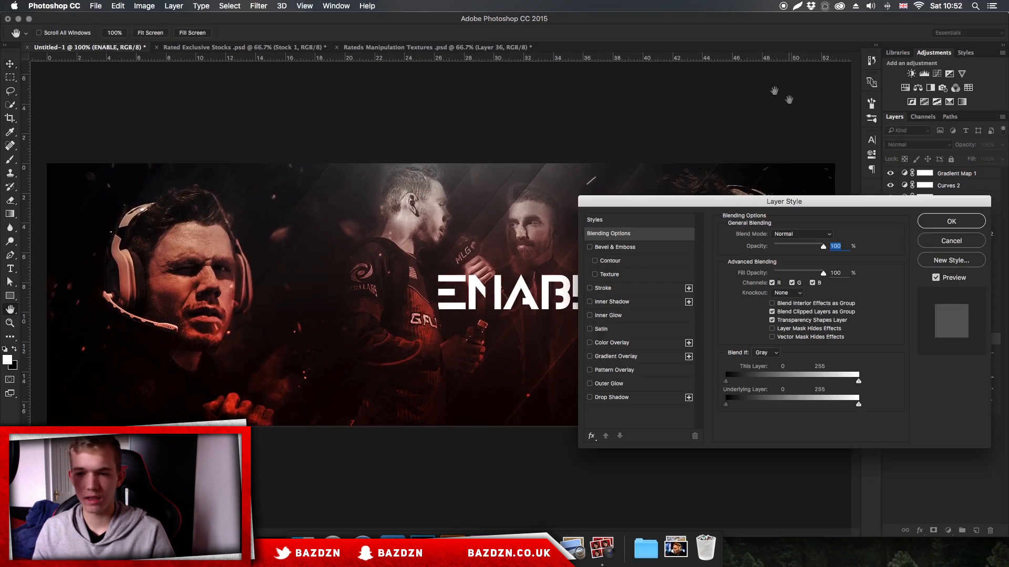
{"action": "left_click_drag", "start_coordinate": [639, 198], "coordinate": [626, 16]}
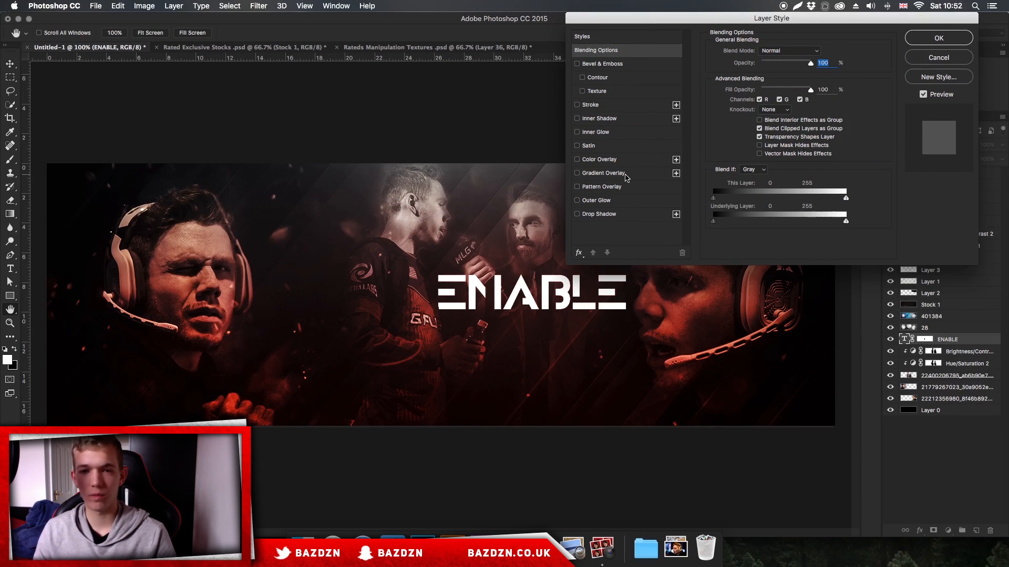
{"action": "left_click", "coordinate": [603, 173]}
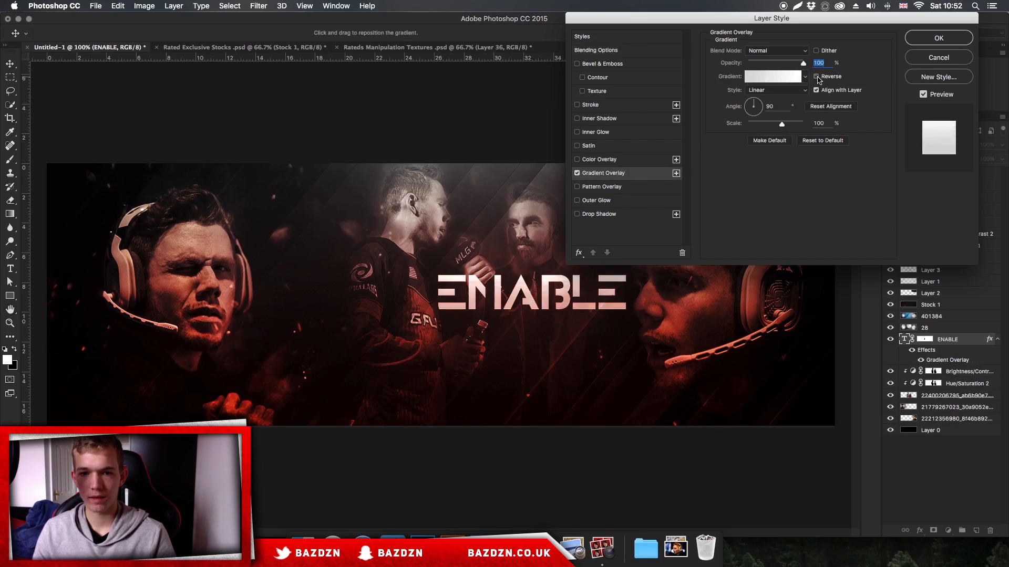
{"action": "left_click", "coordinate": [756, 77]}
{"action": "left_click", "coordinate": [782, 152]}
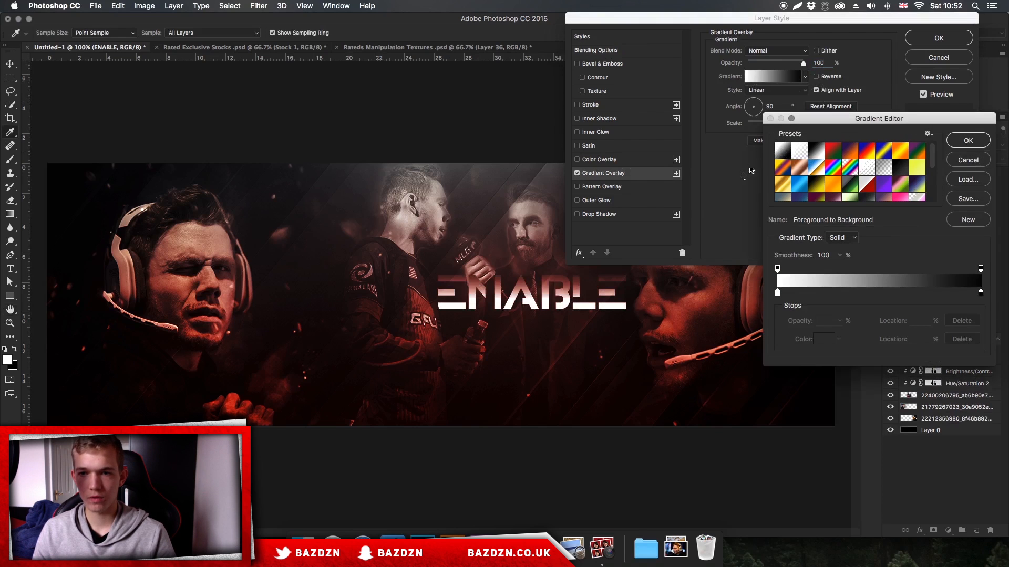
{"action": "left_click", "coordinate": [968, 141]}
{"action": "left_click", "coordinate": [816, 77]}
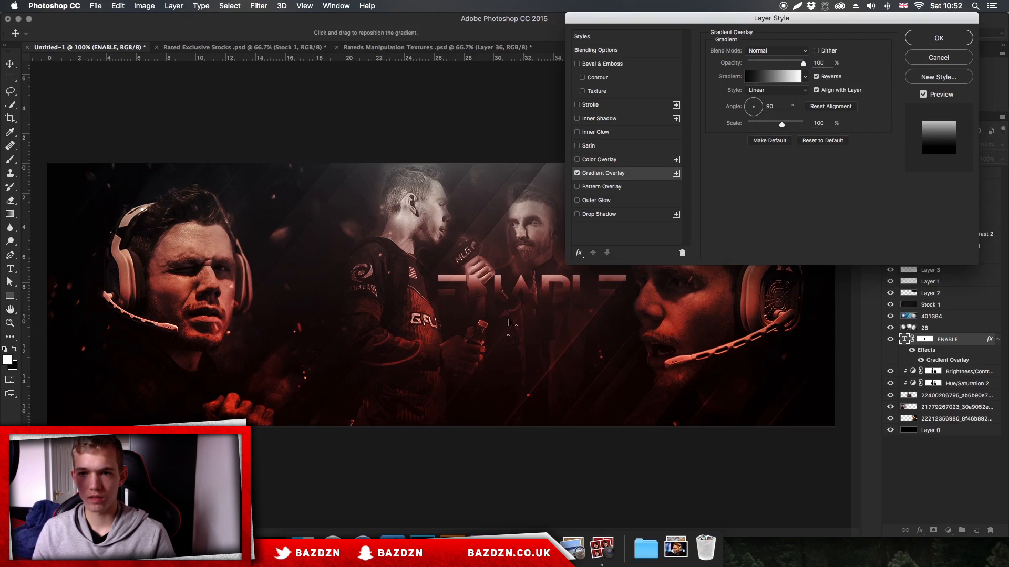
{"action": "left_click", "coordinate": [777, 50]}
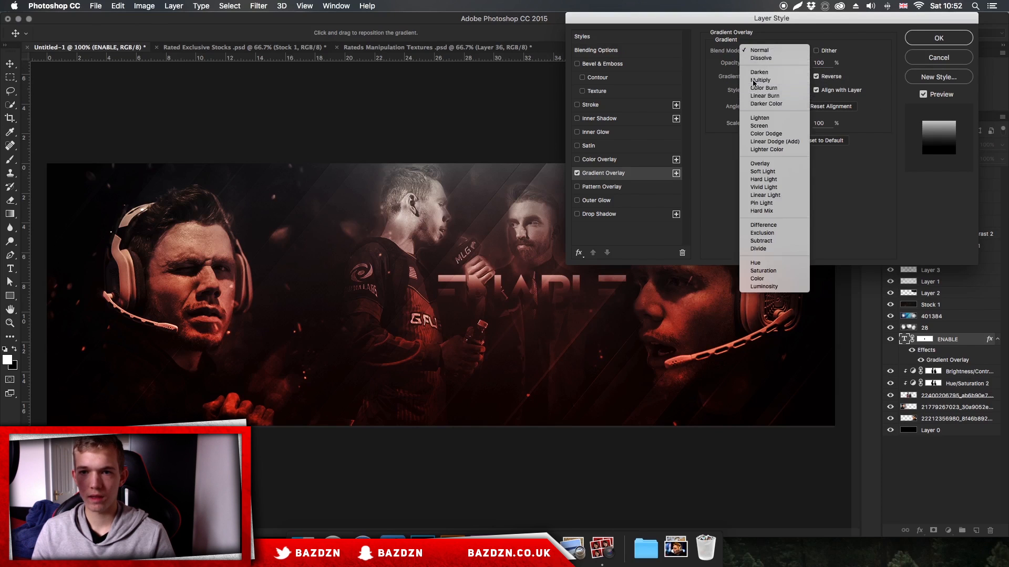
{"action": "left_click", "coordinate": [756, 83]}
{"action": "left_click", "coordinate": [758, 52]}
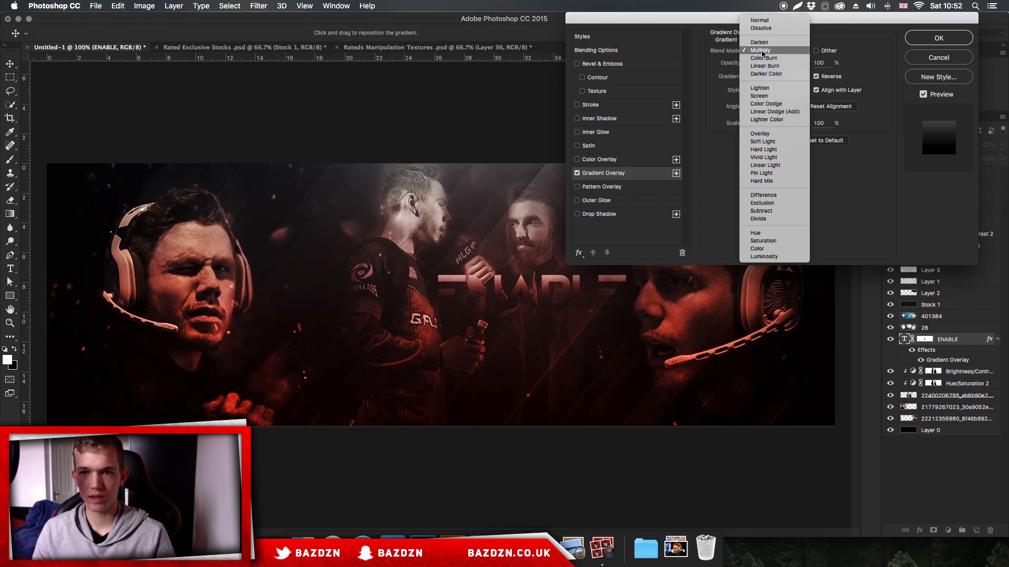
{"action": "left_click", "coordinate": [762, 52]}
{"action": "left_click_drag", "start_coordinate": [781, 62], "coordinate": [775, 64]}
{"action": "mouse_move", "coordinate": [520, 274]}
{"action": "left_mouse_down"}
{"action": "mouse_move", "coordinate": [527, 301]}
{"action": "mouse_move", "coordinate": [529, 286]}
{"action": "left_mouse_up"}
{"action": "left_click", "coordinate": [926, 60]}
- Set the colour of the whole ENABLE text to red, e70000
{"action": "key", "text": "t"}
{"action": "left_click", "coordinate": [532, 290]}
{"action": "key", "text": "super+a"}
{"action": "left_click", "coordinate": [370, 33]}
{"action": "mouse_move", "coordinate": [735, 152]}
{"action": "left_mouse_down"}
{"action": "mouse_move", "coordinate": [773, 128]}
{"action": "mouse_move", "coordinate": [783, 100]}
{"action": "left_mouse_up"}
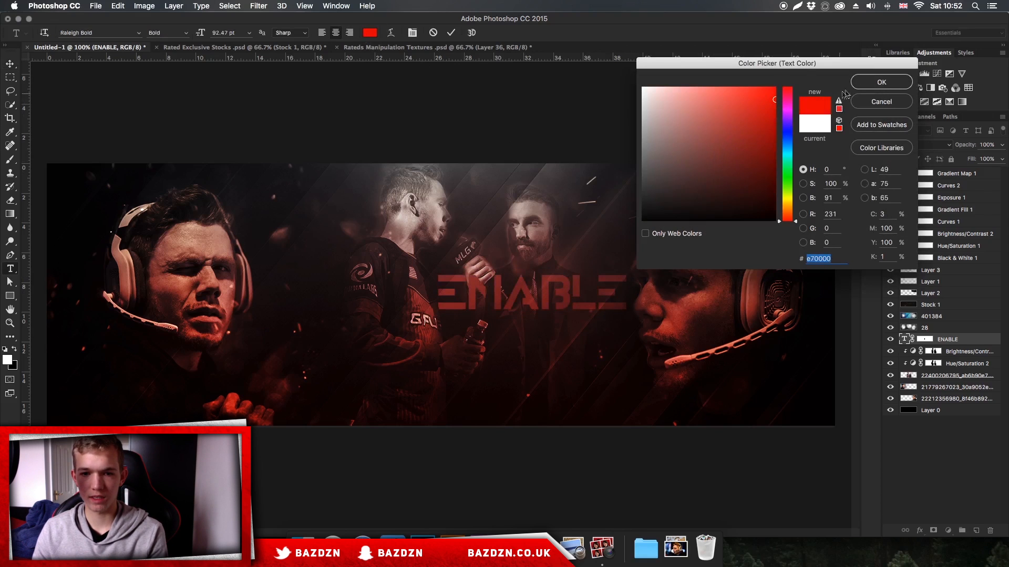
{"action": "left_click", "coordinate": [896, 83]}
- Add a Gradient Overlay to the ENABLE layer using the Black, White preset in Multiply mode, with reduced opacity
{"action": "left_click", "coordinate": [971, 344]}
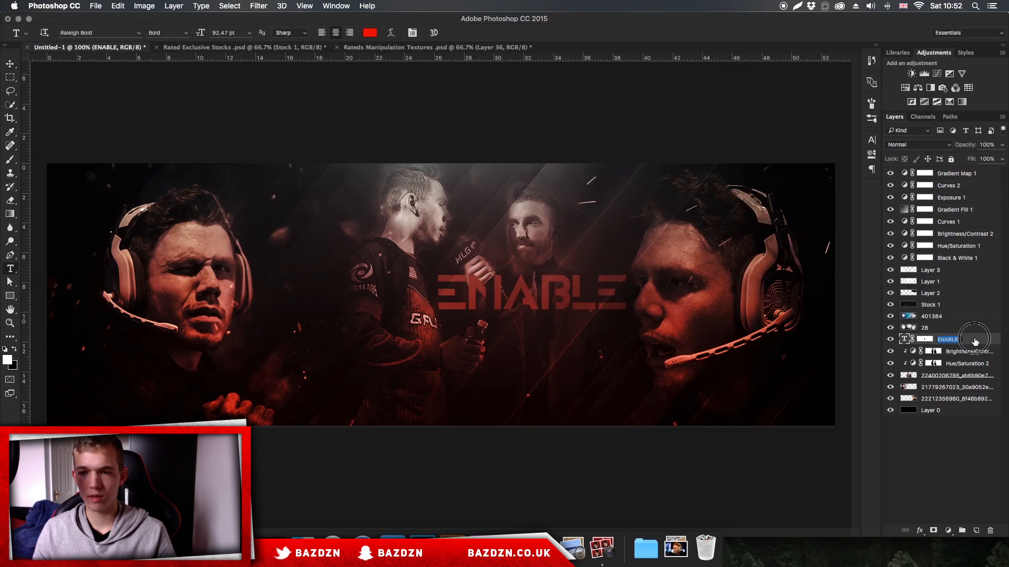
{"action": "double_click", "coordinate": [976, 342]}
{"action": "left_click", "coordinate": [636, 174]}
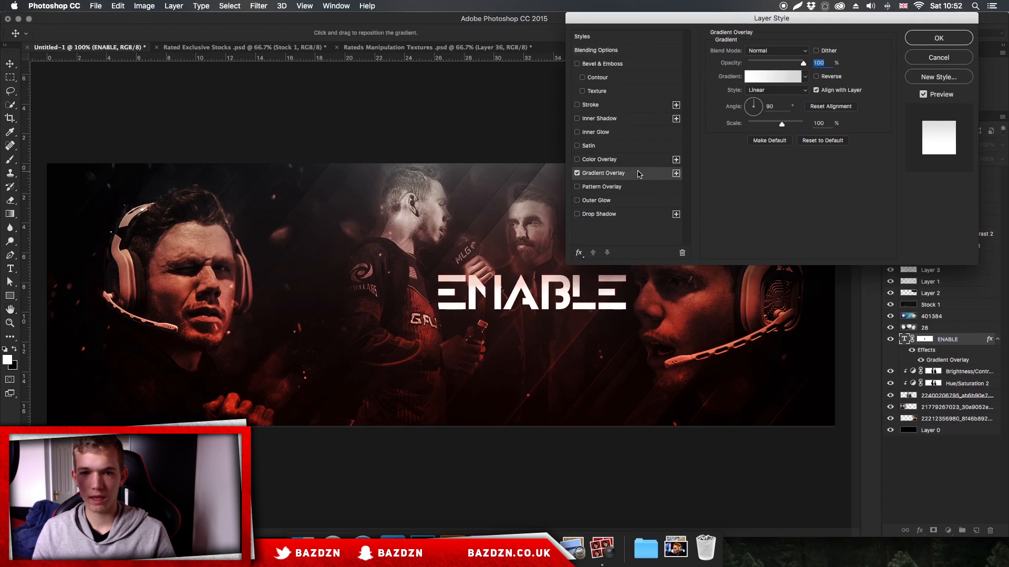
{"action": "left_click", "coordinate": [775, 50]}
{"action": "left_click", "coordinate": [772, 79]}
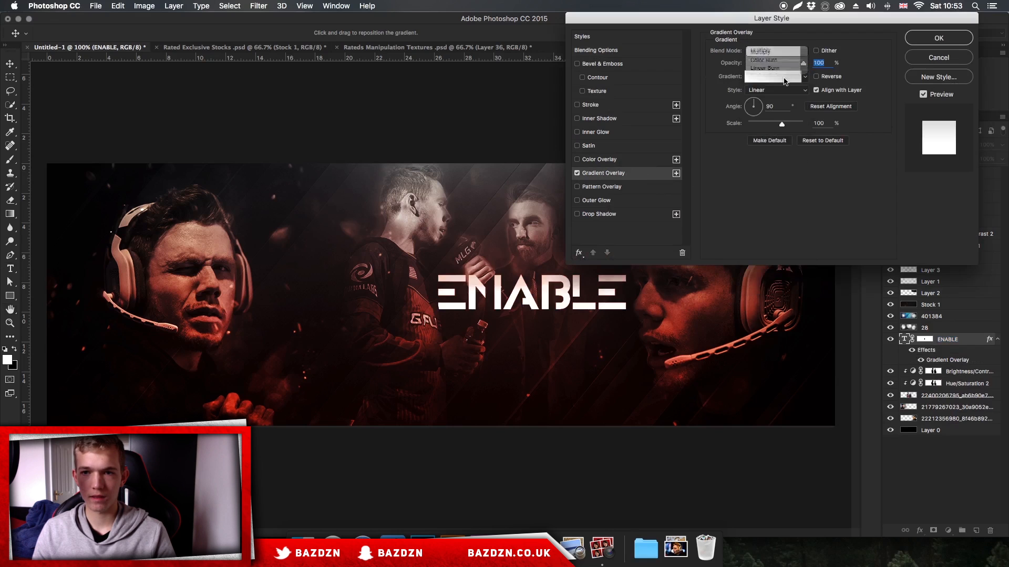
{"action": "left_click", "coordinate": [778, 79]}
{"action": "left_click", "coordinate": [817, 152]}
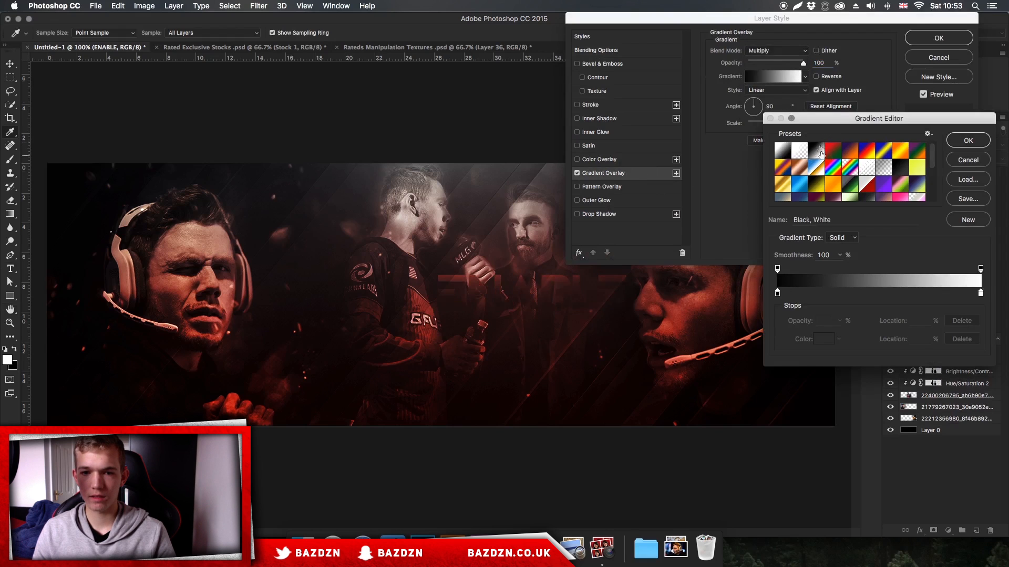
{"action": "left_click", "coordinate": [959, 141]}
{"action": "left_click_drag", "start_coordinate": [803, 62], "coordinate": [762, 64]}
- Add a black Multiply Drop Shadow to the ENABLE layer with 100% opacity, 49% spread and 35 px size
{"action": "left_click", "coordinate": [609, 214]}
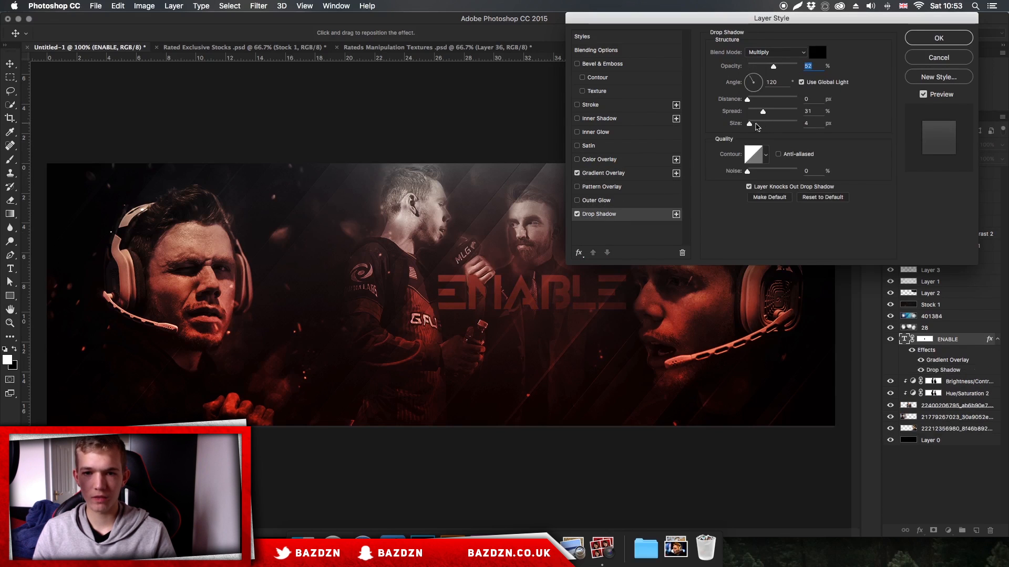
{"action": "left_click", "coordinate": [753, 54]}
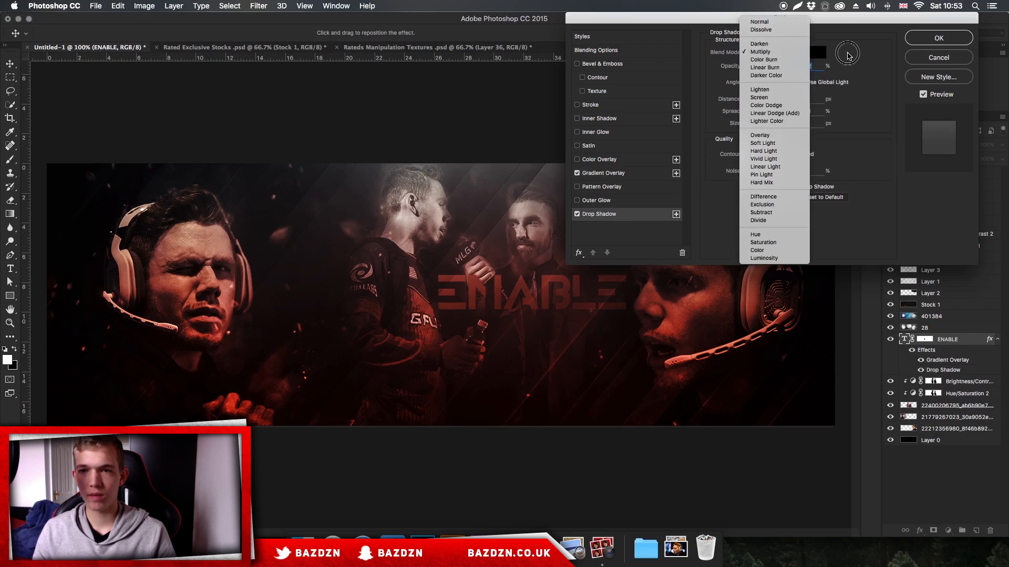
{"action": "left_click", "coordinate": [818, 52]}
{"action": "left_click", "coordinate": [877, 82]}
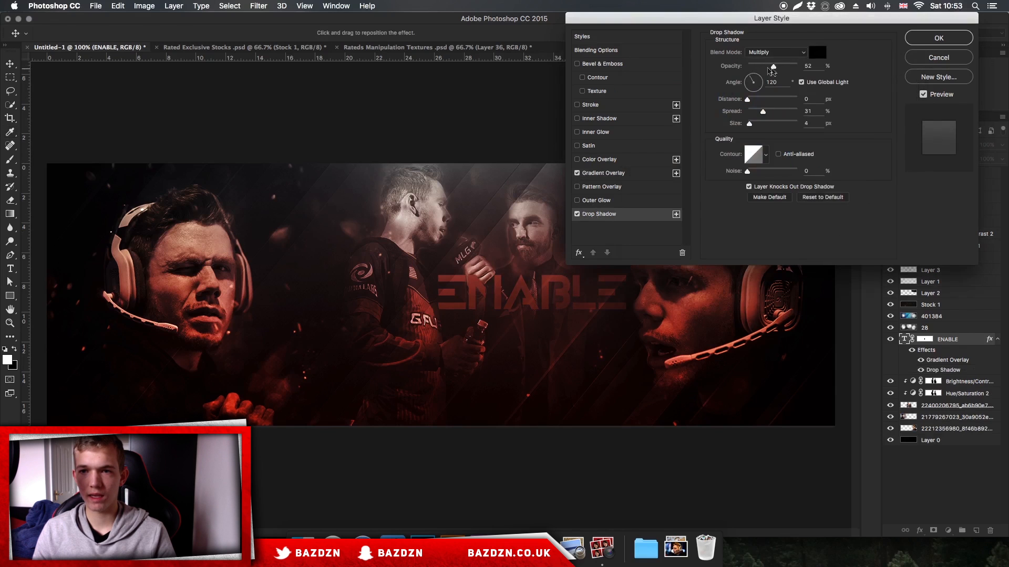
{"action": "mouse_move", "coordinate": [758, 125]}
{"action": "left_mouse_down"}
{"action": "mouse_move", "coordinate": [788, 125]}
{"action": "mouse_move", "coordinate": [754, 125]}
{"action": "left_mouse_up"}
{"action": "left_click_drag", "start_coordinate": [772, 66], "coordinate": [803, 68]}
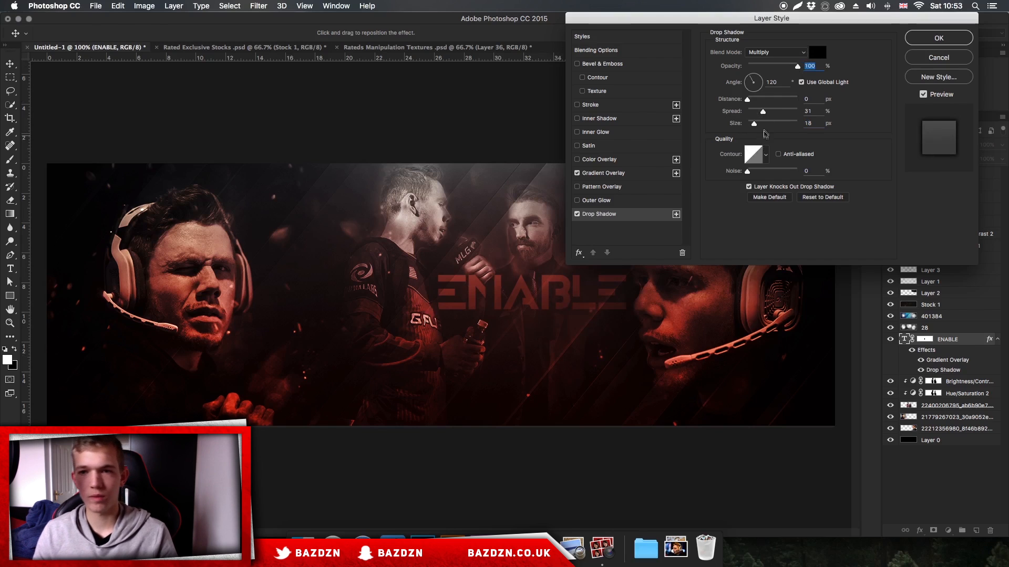
{"action": "left_click_drag", "start_coordinate": [755, 124], "coordinate": [771, 112]}
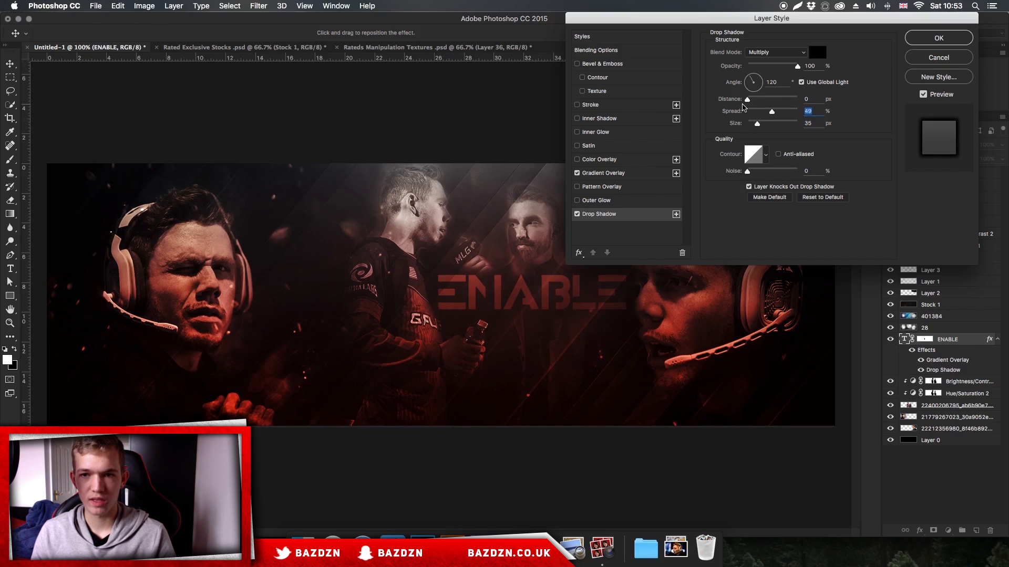
- Try a drop shadow distance of 24 px on the ENABLE text and return it to 0 px
{"action": "left_click_drag", "start_coordinate": [755, 20], "coordinate": [829, 19]}
{"action": "left_click_drag", "start_coordinate": [834, 99], "coordinate": [832, 99]}
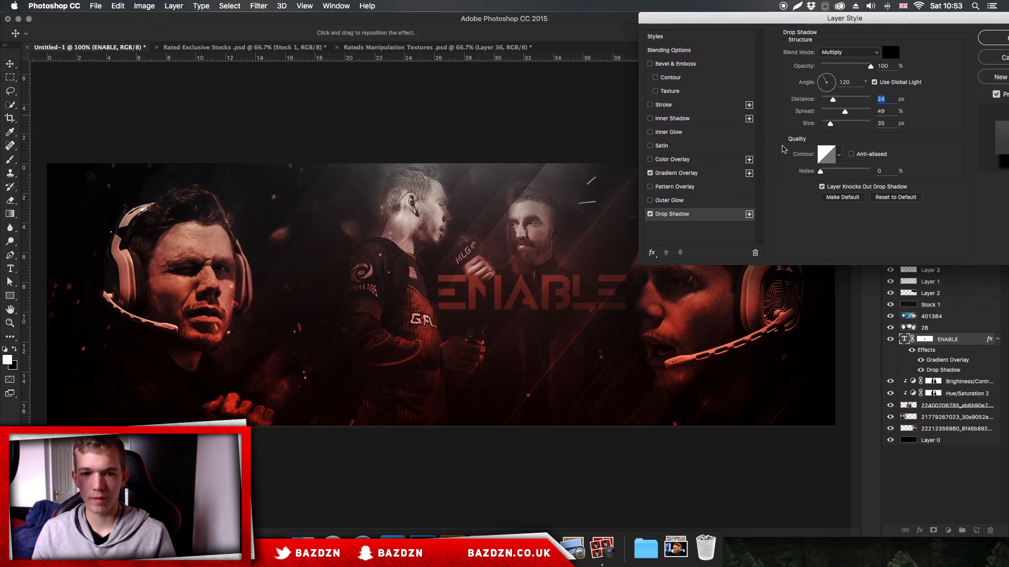
{"action": "left_click_drag", "start_coordinate": [832, 99], "coordinate": [772, 100]}
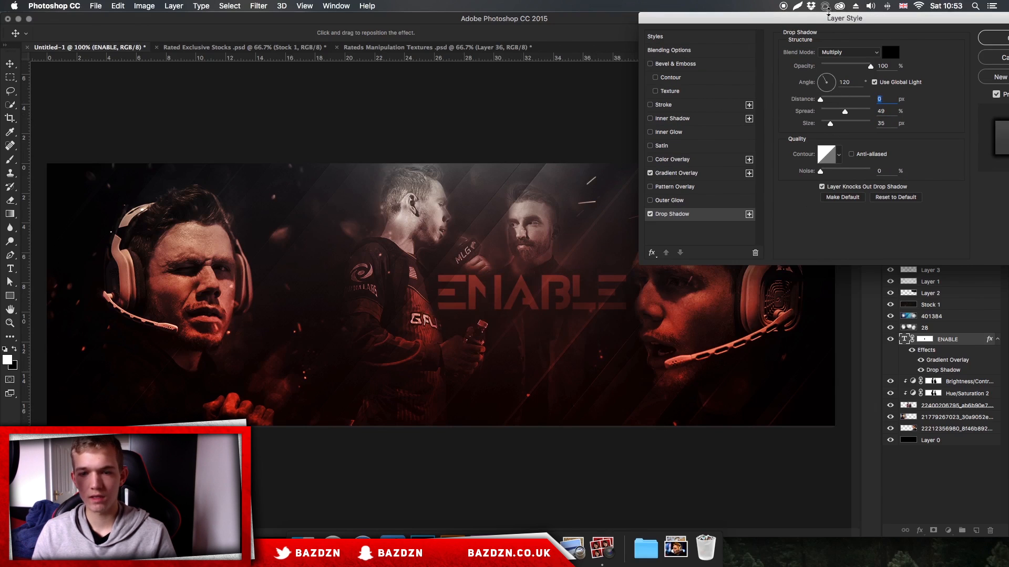
- Move the layer style dialog clear of the title and add a Normal-mode Satin effect at 35% opacity
{"action": "left_click_drag", "start_coordinate": [841, 18], "coordinate": [629, 18]}
{"action": "left_click", "coordinate": [808, 39]}
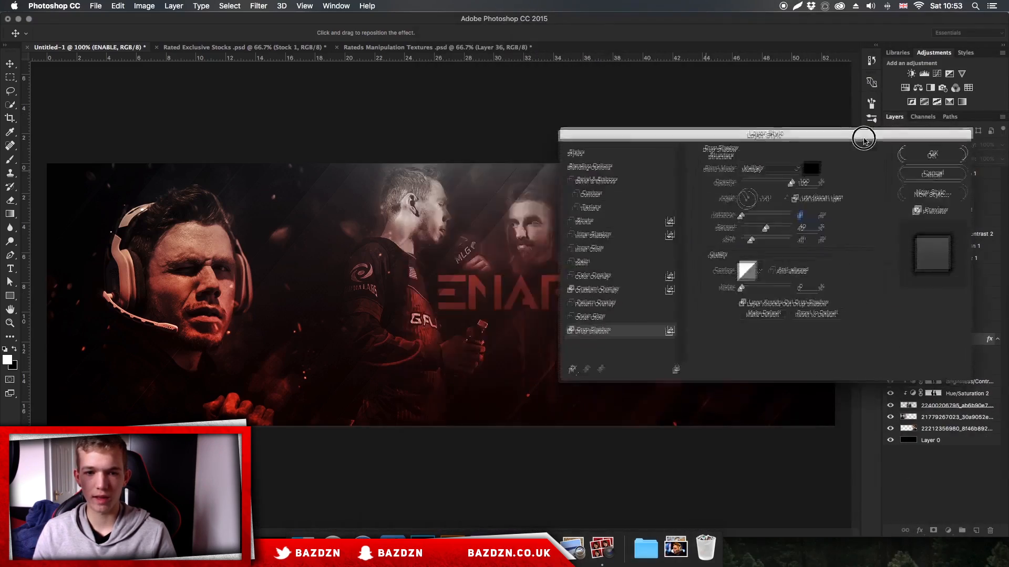
{"action": "left_click_drag", "start_coordinate": [862, 134], "coordinate": [357, 19]}
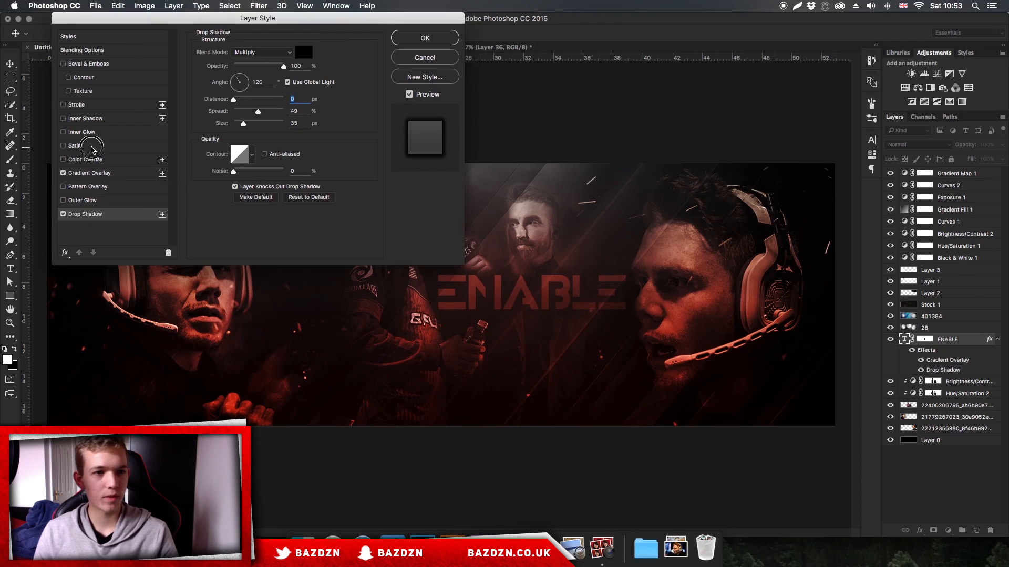
{"action": "left_click", "coordinate": [94, 147]}
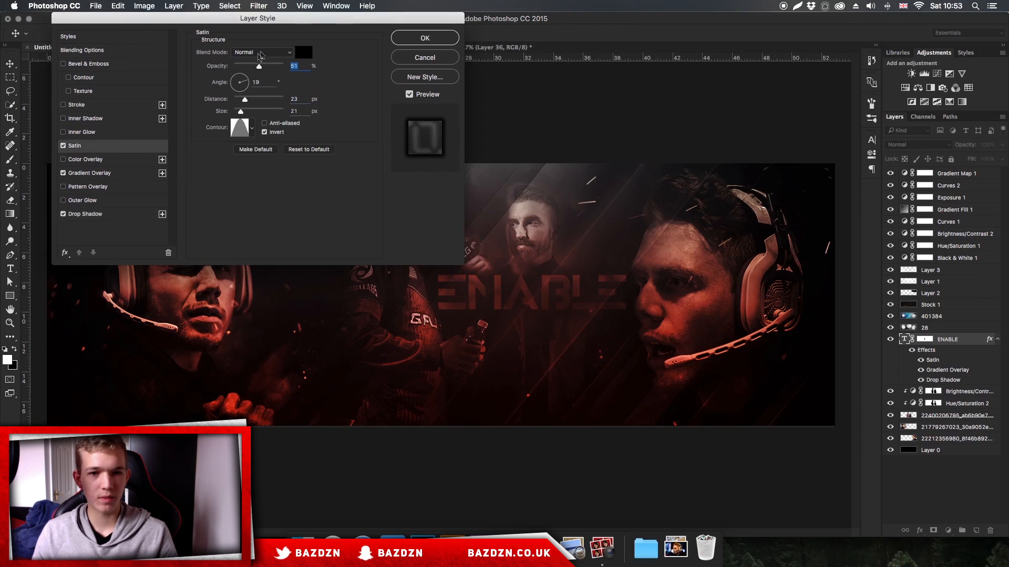
{"action": "left_click_drag", "start_coordinate": [259, 66], "coordinate": [254, 67]}
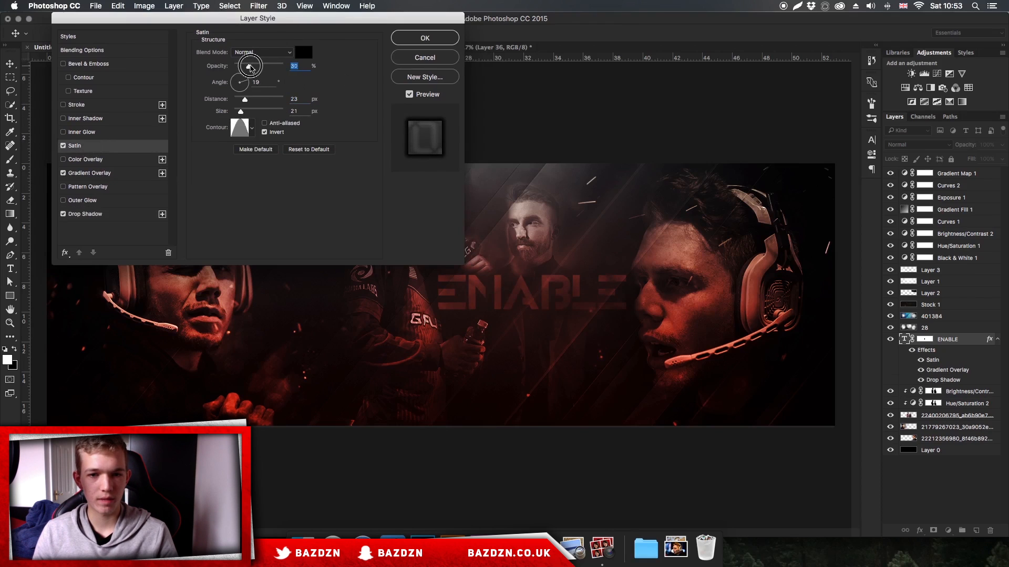
{"action": "left_click", "coordinate": [266, 52]}
{"action": "left_click", "coordinate": [267, 52]}
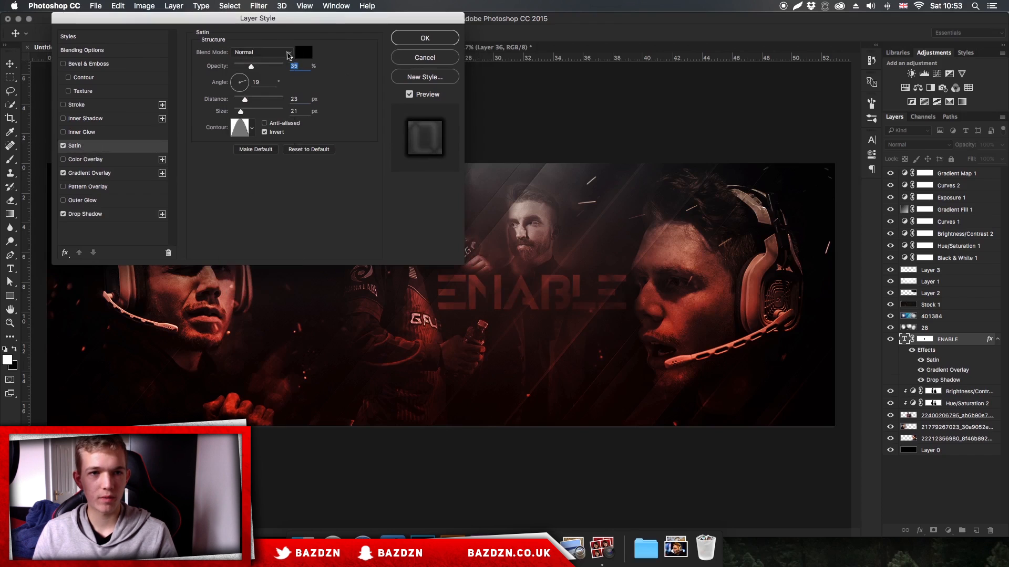
- Set the Satin size to 13 px, keeping its black colour and contour, apply the layer style and switch to the Move tool
{"action": "left_click", "coordinate": [307, 54]}
{"action": "left_click", "coordinate": [881, 82]}
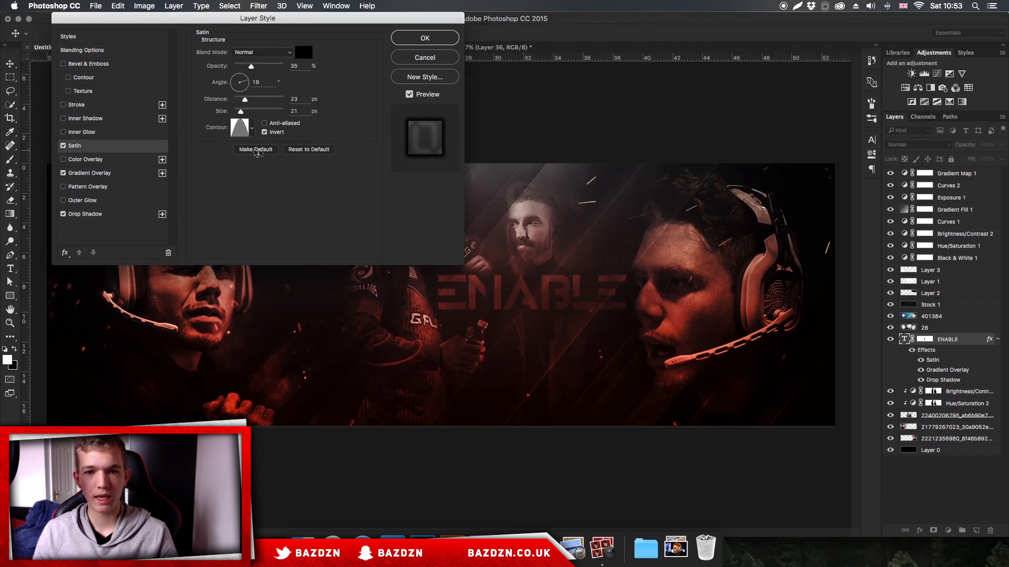
{"action": "mouse_move", "coordinate": [241, 112]}
{"action": "left_mouse_down"}
{"action": "mouse_move", "coordinate": [253, 115]}
{"action": "mouse_move", "coordinate": [231, 116]}
{"action": "mouse_move", "coordinate": [240, 115]}
{"action": "left_mouse_up"}
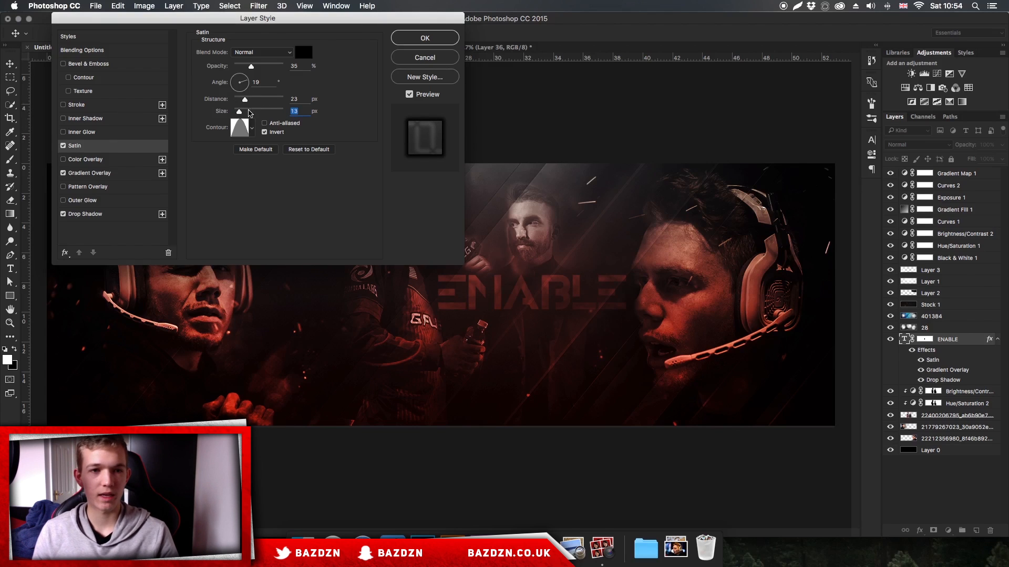
{"action": "left_click", "coordinate": [252, 130]}
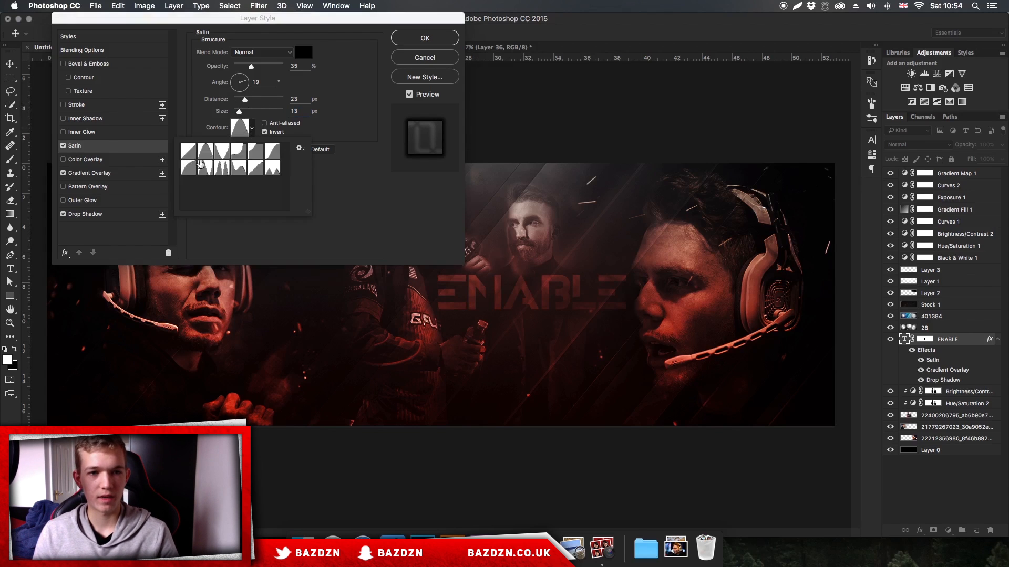
{"action": "left_click", "coordinate": [240, 132]}
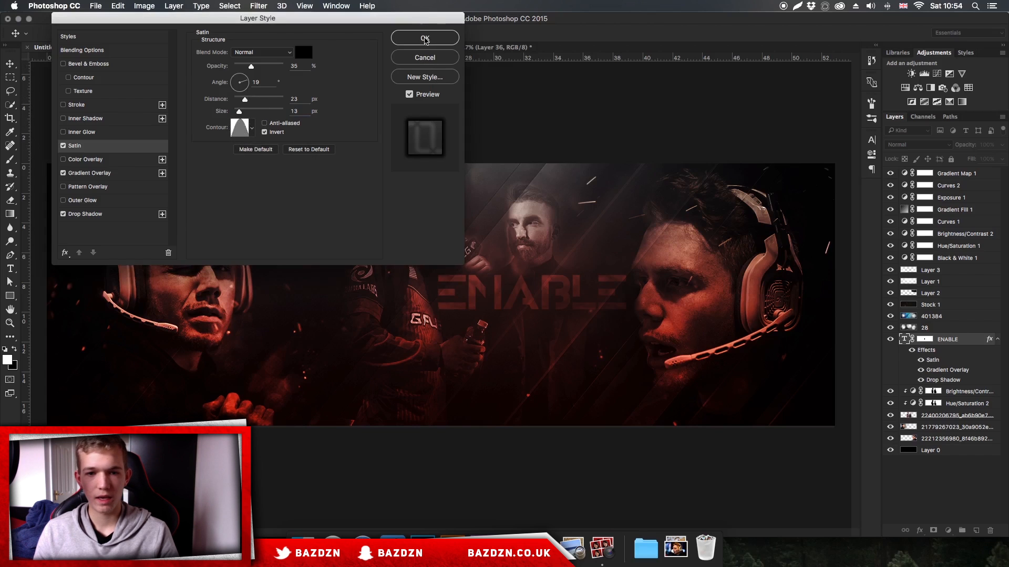
{"action": "left_click", "coordinate": [423, 42]}
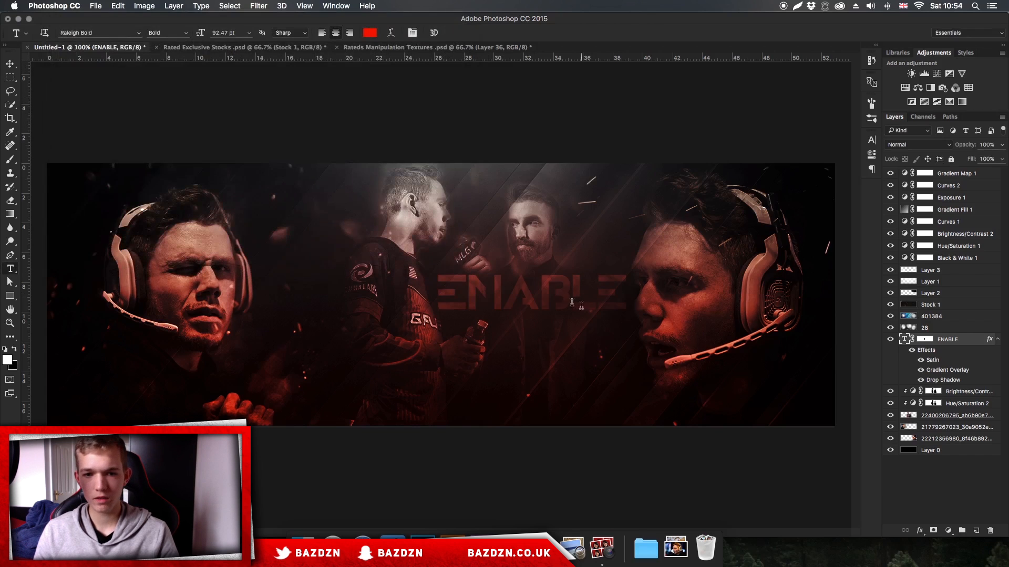
{"action": "left_click", "coordinate": [9, 64]}
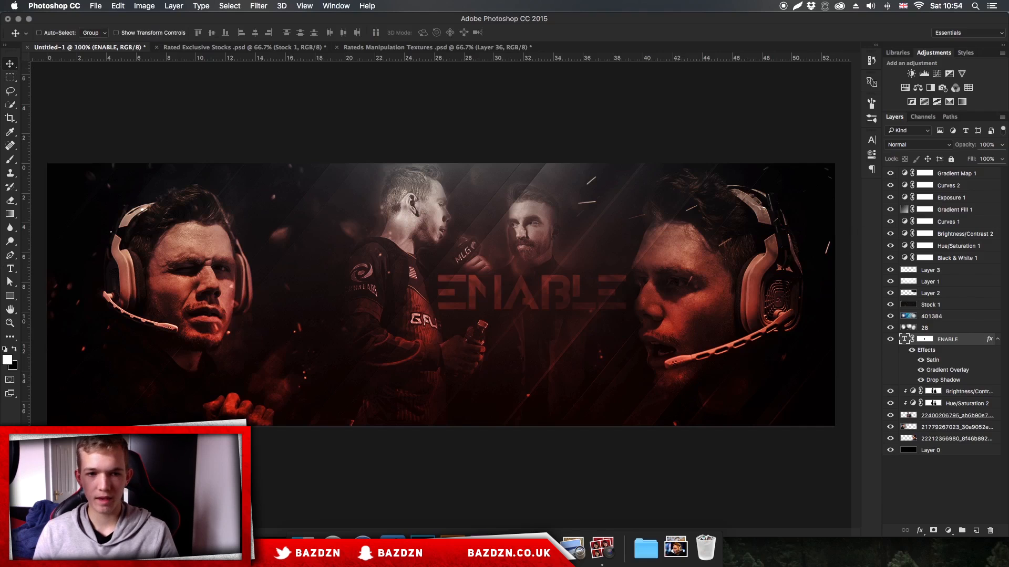
- Add a Photo Filter adjustment above Gradient Map 1, compare Warming Filters LBA and 81, and choose Warming Filter (85)
{"action": "left_click", "coordinate": [956, 174]}
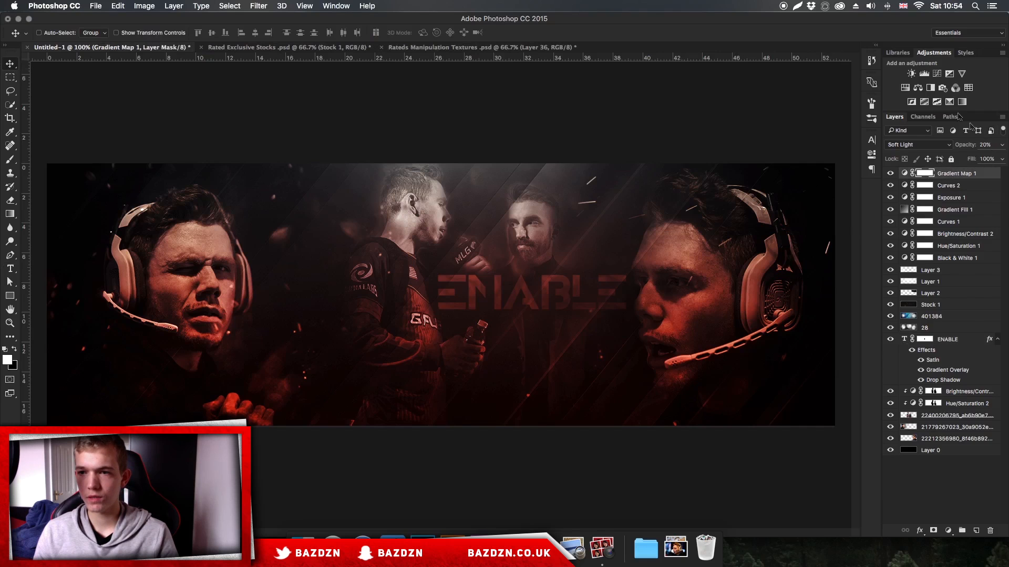
{"action": "left_click", "coordinate": [955, 88]}
{"action": "left_click", "coordinate": [816, 164]}
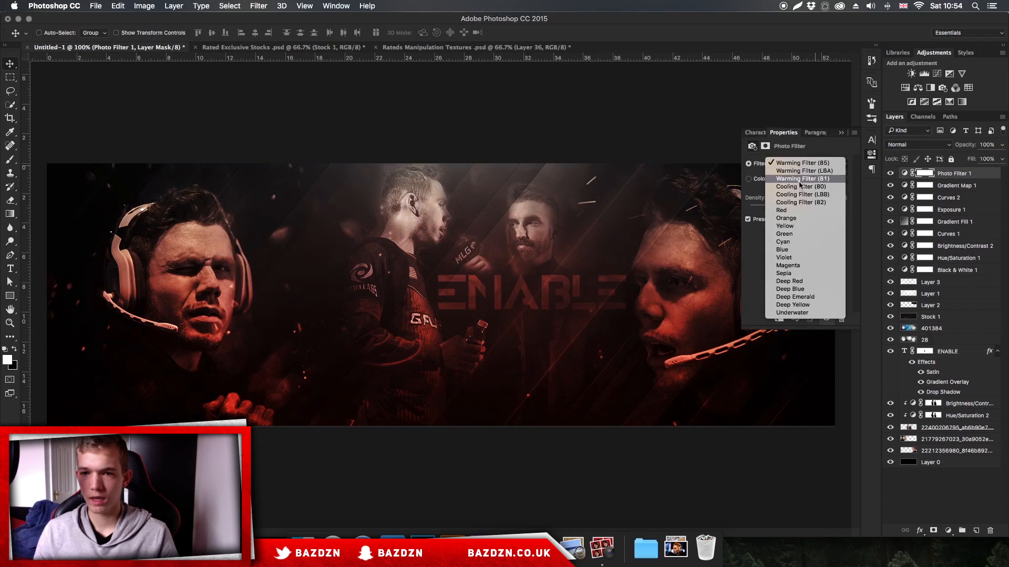
{"action": "left_click", "coordinate": [809, 171]}
{"action": "left_click", "coordinate": [806, 161]}
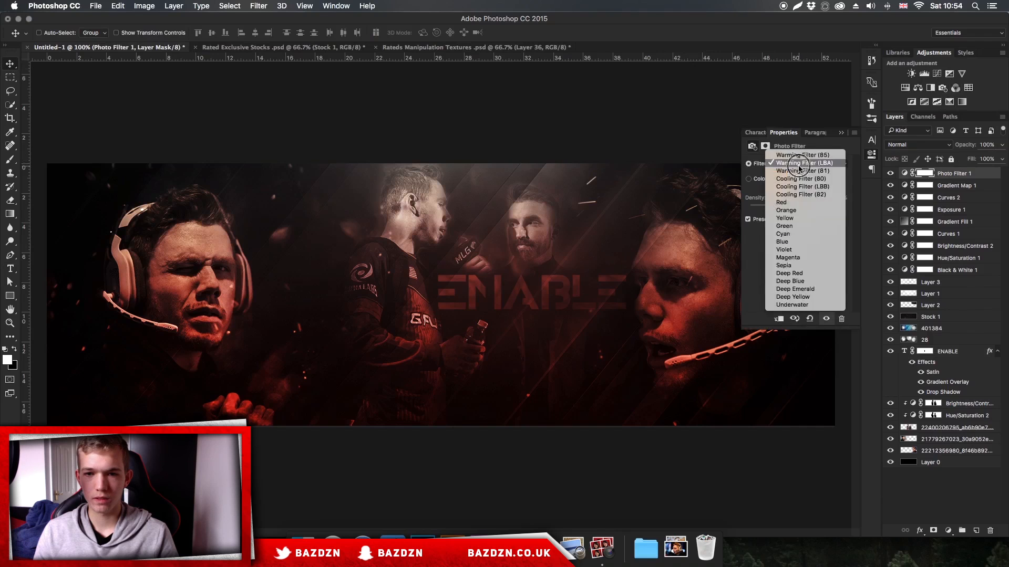
{"action": "left_click", "coordinate": [805, 175]}
{"action": "left_click", "coordinate": [779, 180]}
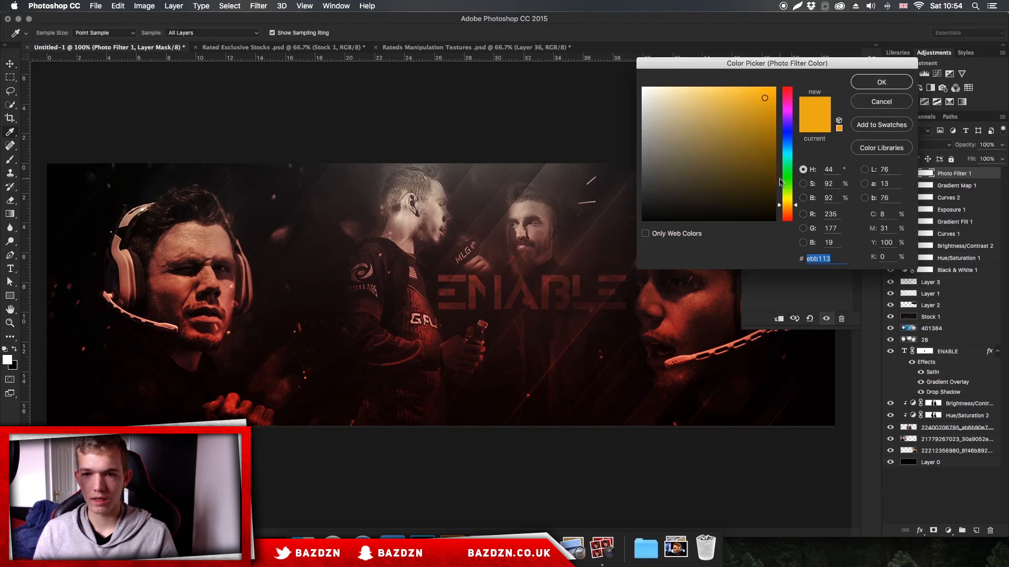
{"action": "left_click", "coordinate": [897, 98]}
{"action": "left_click", "coordinate": [805, 163]}
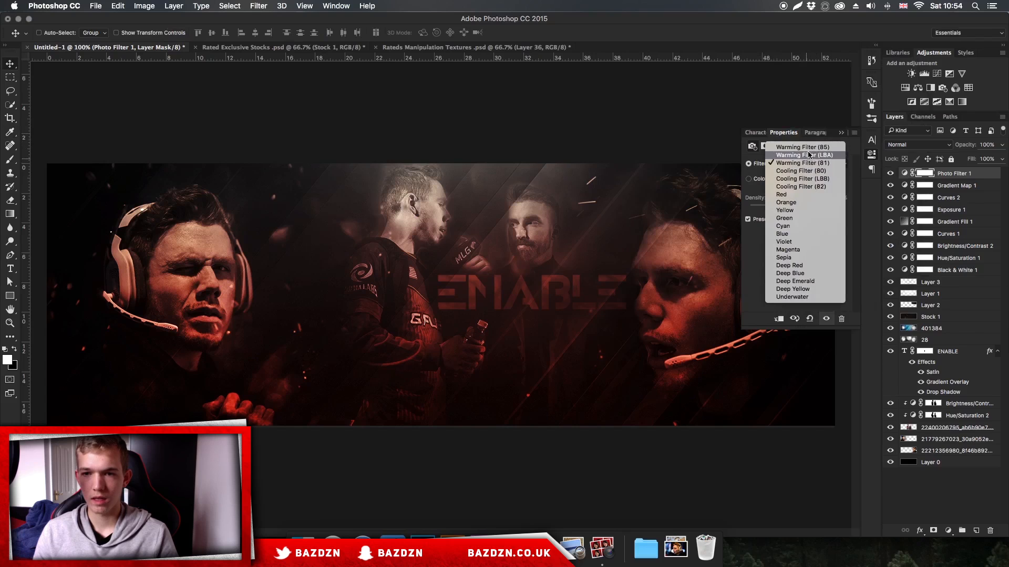
{"action": "left_click", "coordinate": [802, 147]}
{"action": "left_click", "coordinate": [842, 134]}
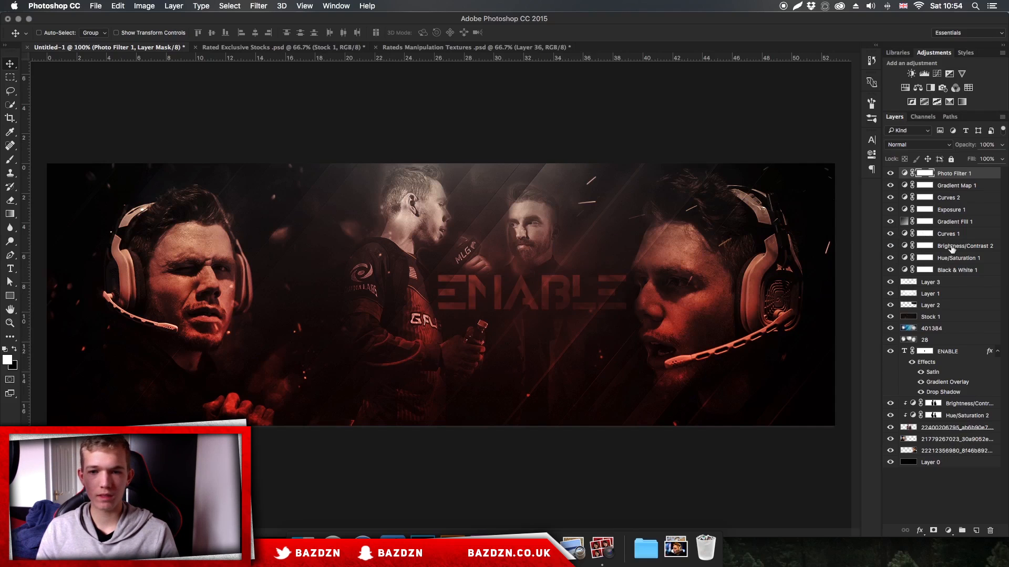
- Lower the opacity of the Gradient Fill 1 layer to 41%
{"action": "left_click", "coordinate": [954, 222]}
{"action": "left_click", "coordinate": [1002, 145]}
{"action": "left_click_drag", "start_coordinate": [987, 159], "coordinate": [972, 162]}
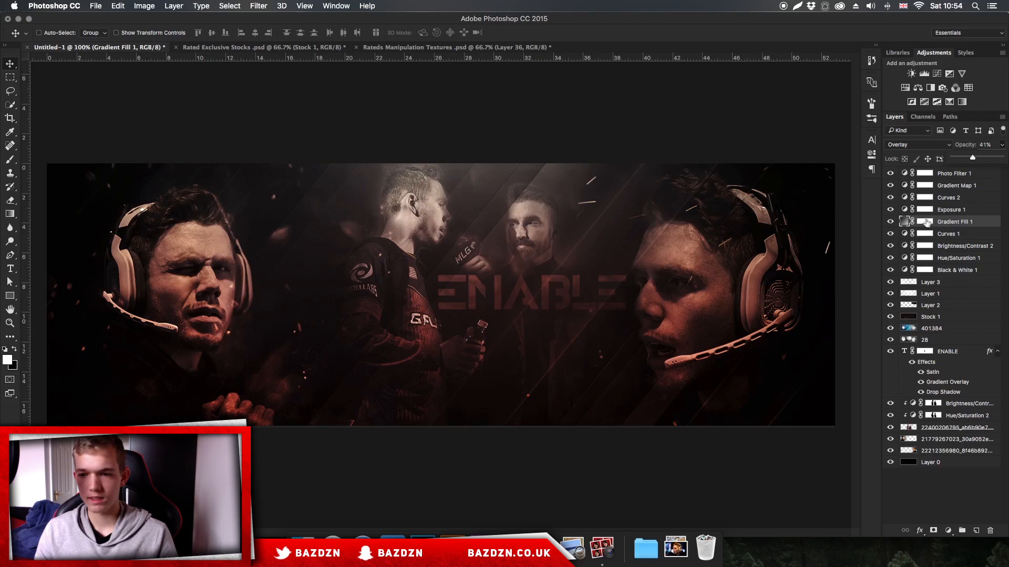
- Select every layer from Layer 0 up to Photo Filter 1, duplicate them and merge the copies into one layer
{"action": "left_click", "coordinate": [954, 175]}
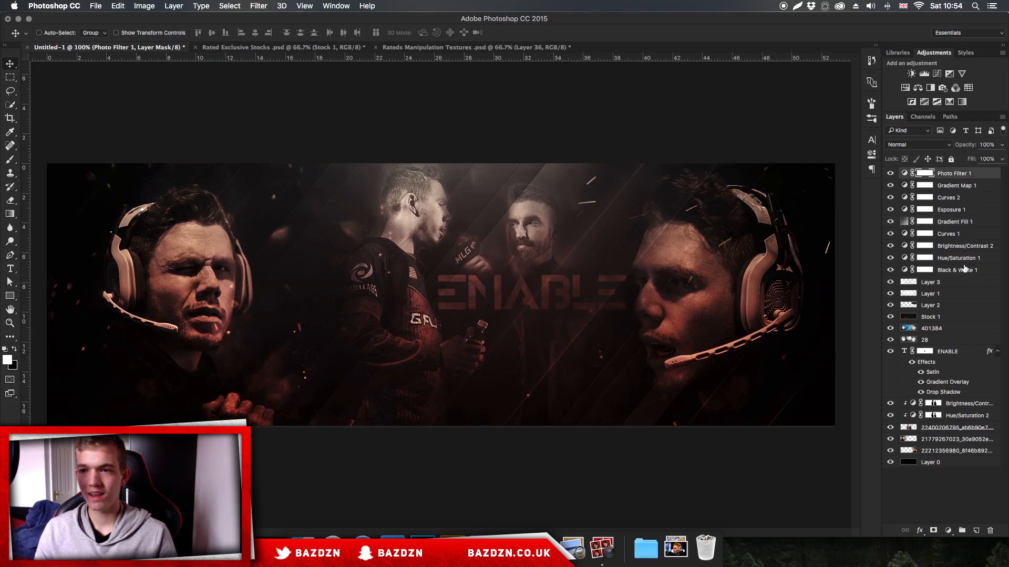
{"action": "left_click", "coordinate": [965, 270], "text": "shift"}
{"action": "left_click", "coordinate": [948, 341]}
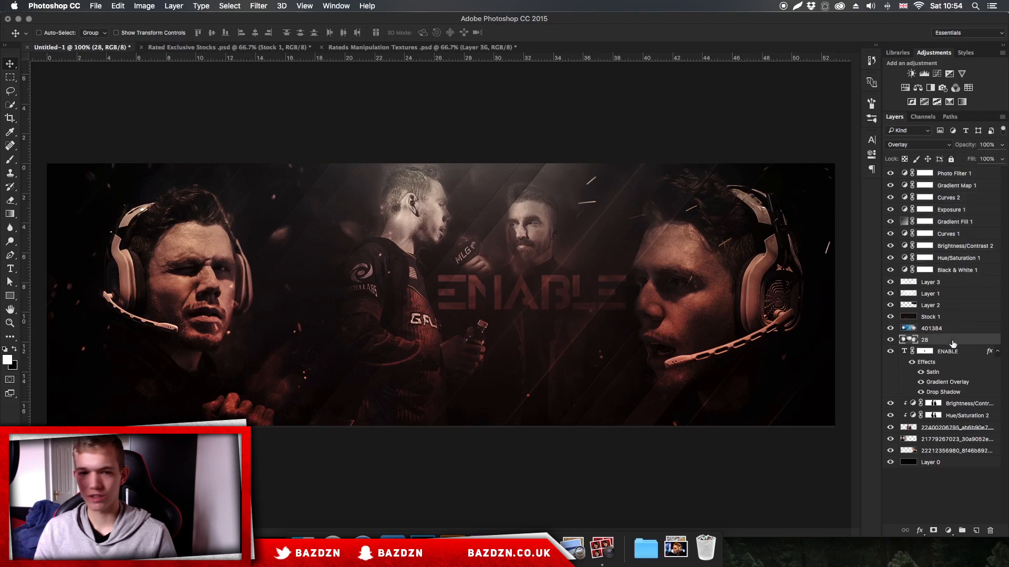
{"action": "left_click", "coordinate": [966, 452]}
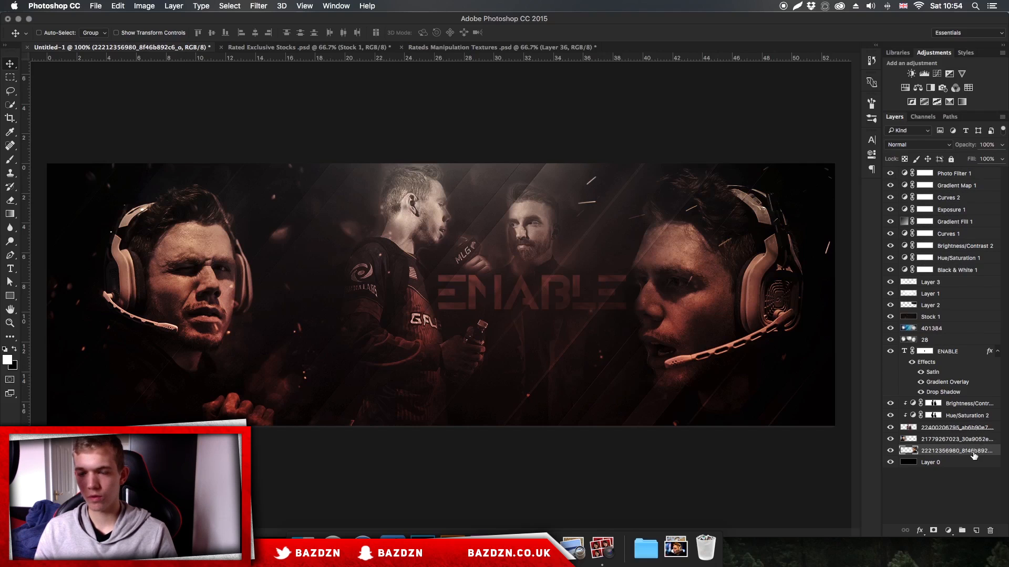
{"action": "left_click", "coordinate": [962, 464]}
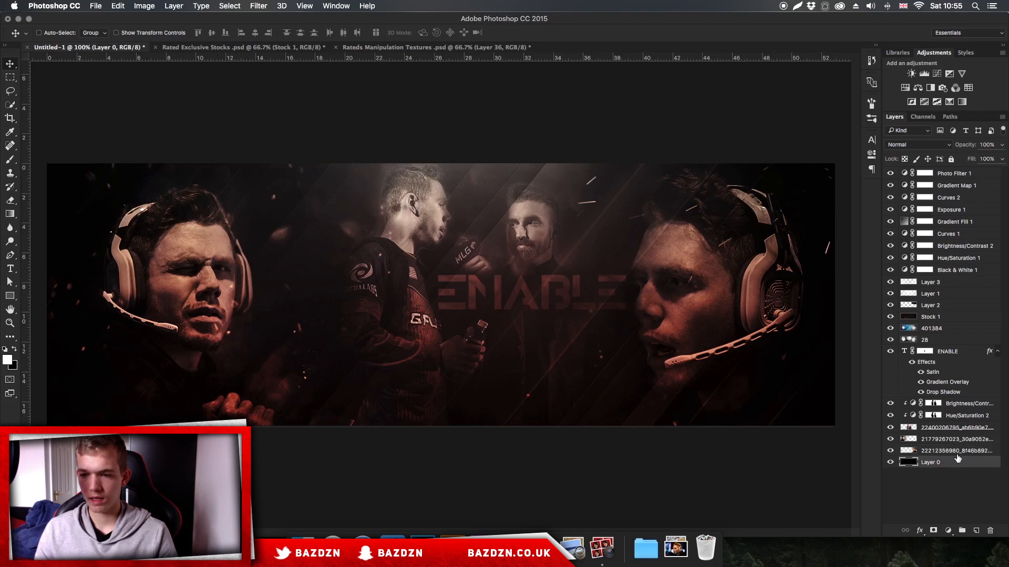
{"action": "left_click", "coordinate": [976, 174], "text": "shift"}
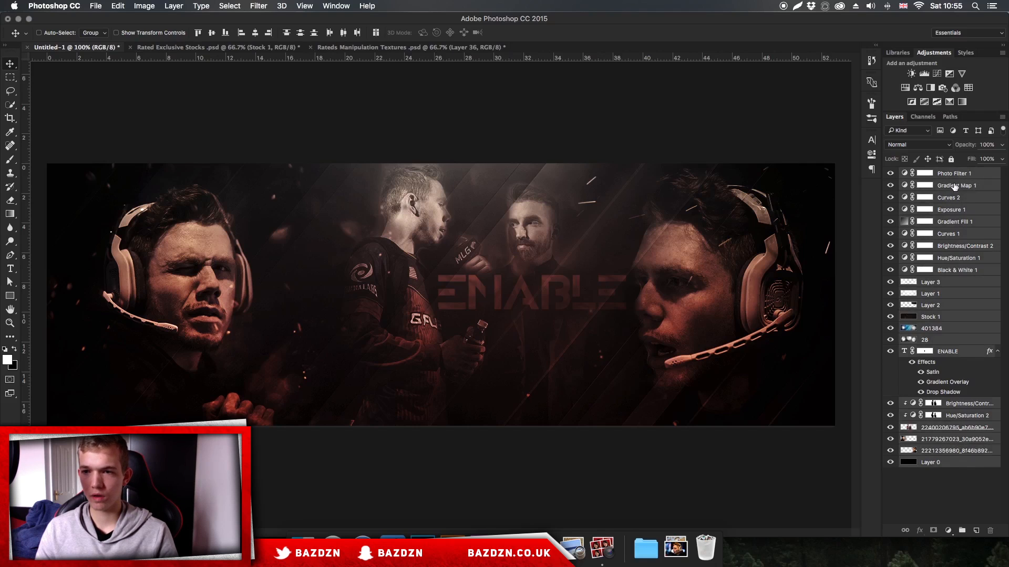
{"action": "key", "text": "super+j"}
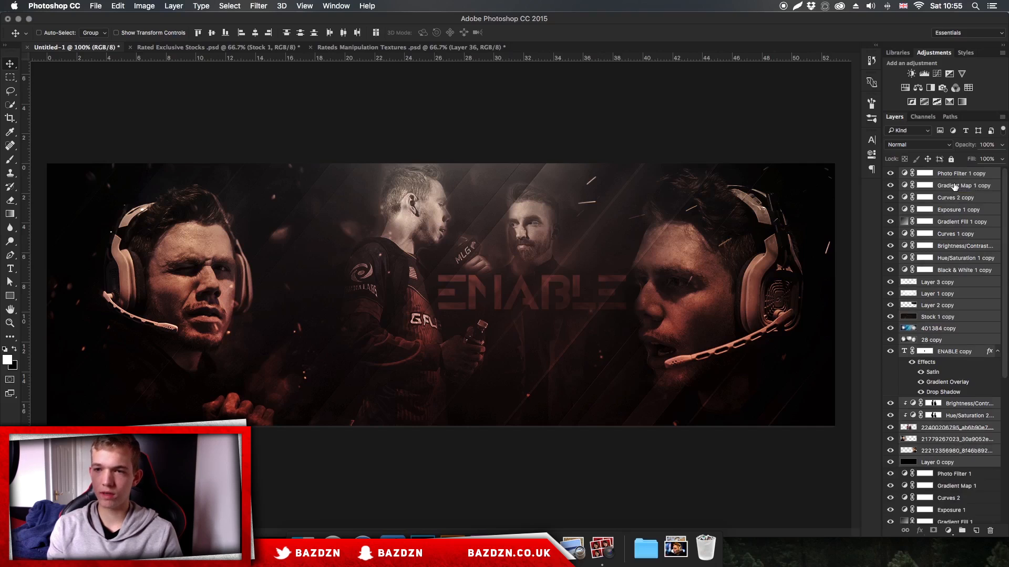
{"action": "key", "text": "super+e"}
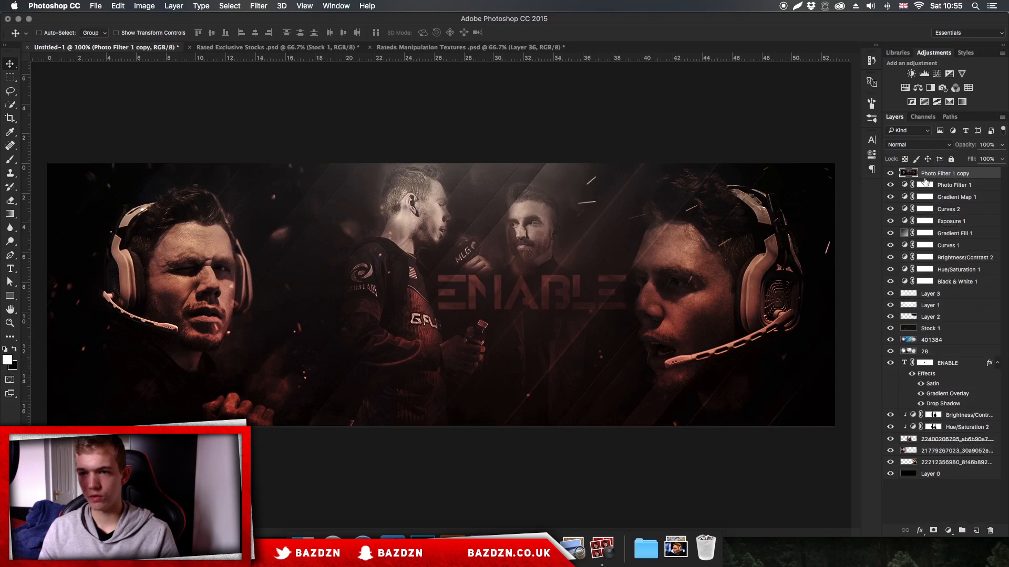
- Apply a Gaussian Blur with a 1.9 pixel radius to the merged copy of the banner
{"action": "left_click", "coordinate": [260, 6]}
{"action": "mouse_move", "coordinate": [315, 131]}
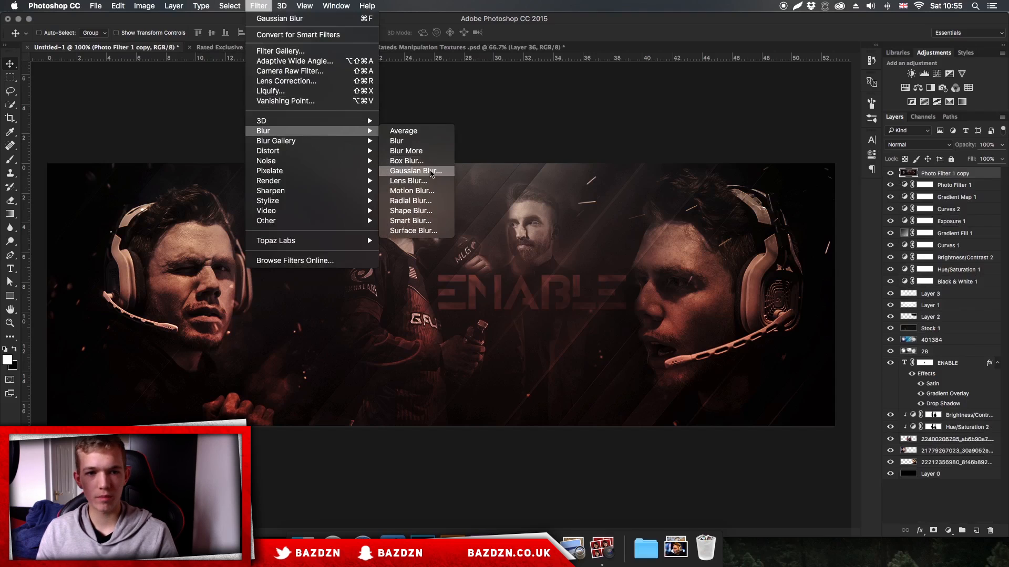
{"action": "left_click", "coordinate": [431, 171]}
{"action": "left_click_drag", "start_coordinate": [33, 193], "coordinate": [35, 194]}
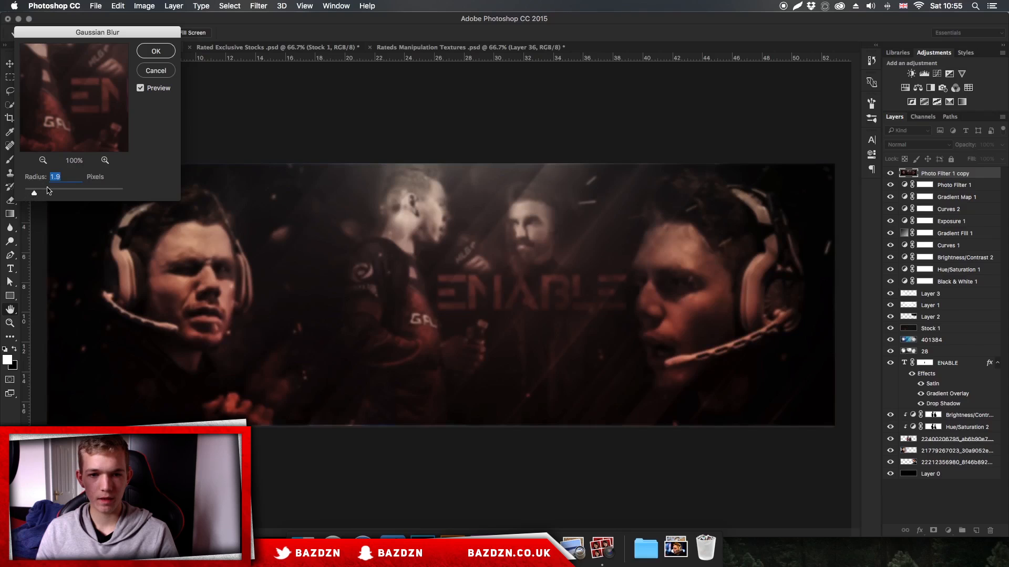
{"action": "key", "text": "Return"}
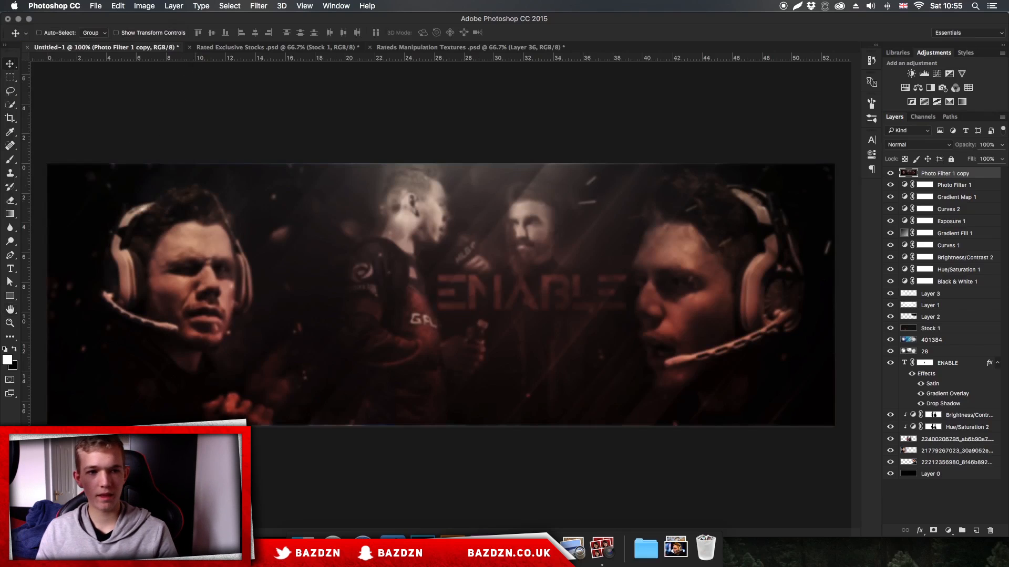
- Erase the blurred merged copy over the players' faces with a soft eraser at 68% opacity, using brush sizes of 500 and 400 px
{"action": "key", "text": "e"}
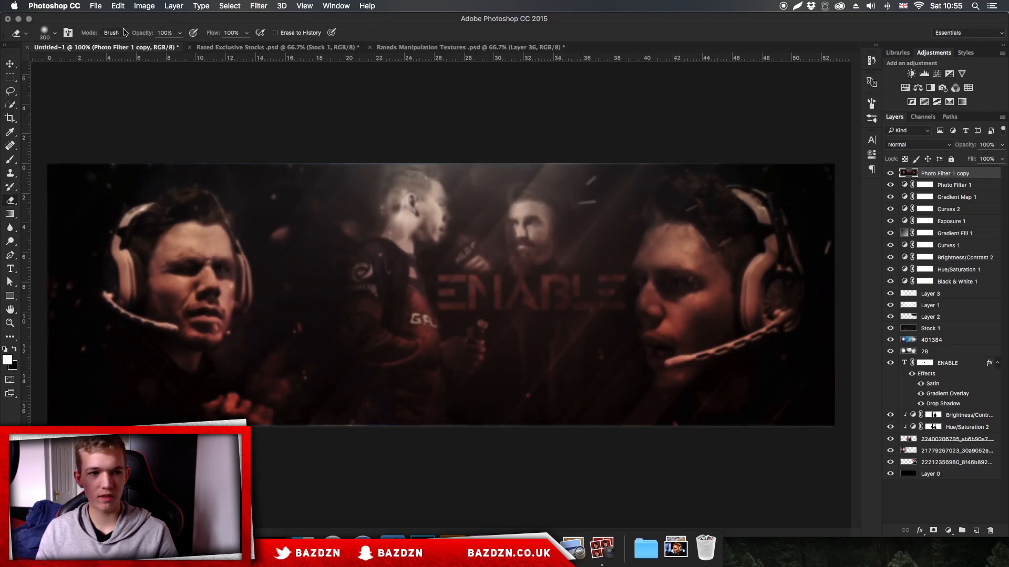
{"action": "left_click", "coordinate": [182, 35]}
{"action": "left_click_drag", "start_coordinate": [181, 46], "coordinate": [162, 49]}
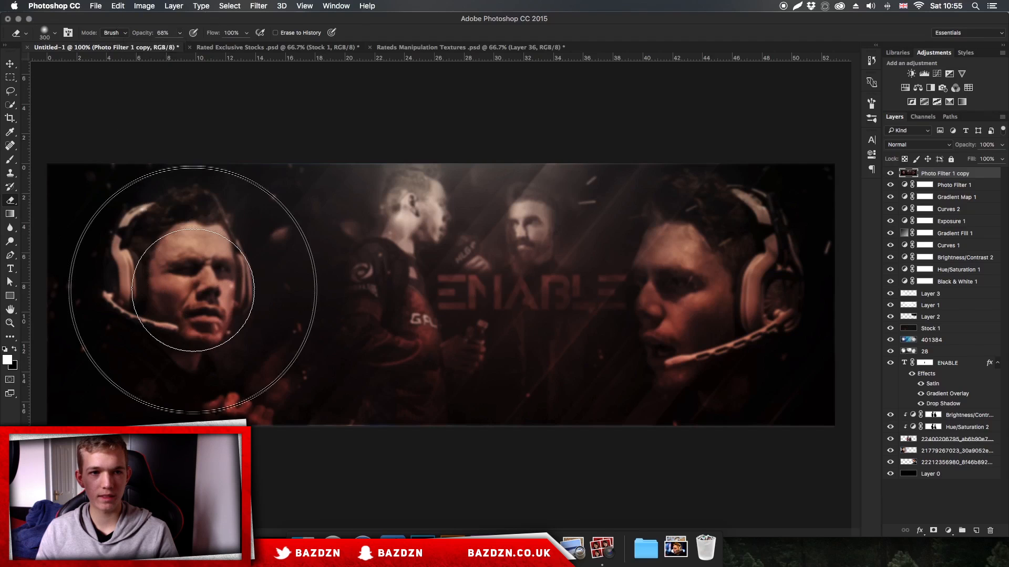
{"action": "key", "text": "bracketright"}
{"action": "key", "text": "bracketright"}
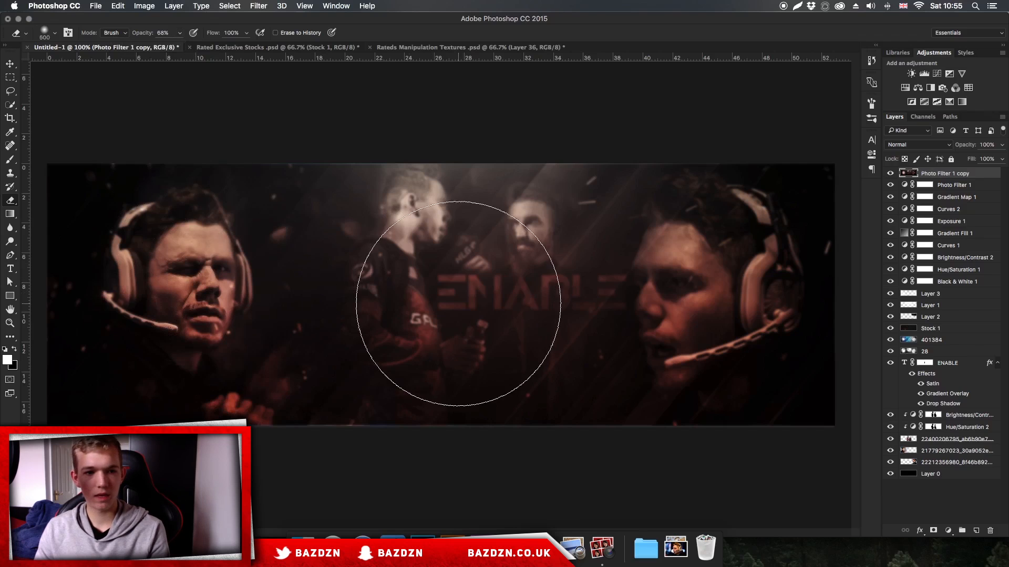
{"action": "left_click", "coordinate": [446, 256]}
{"action": "left_click", "coordinate": [697, 289]}
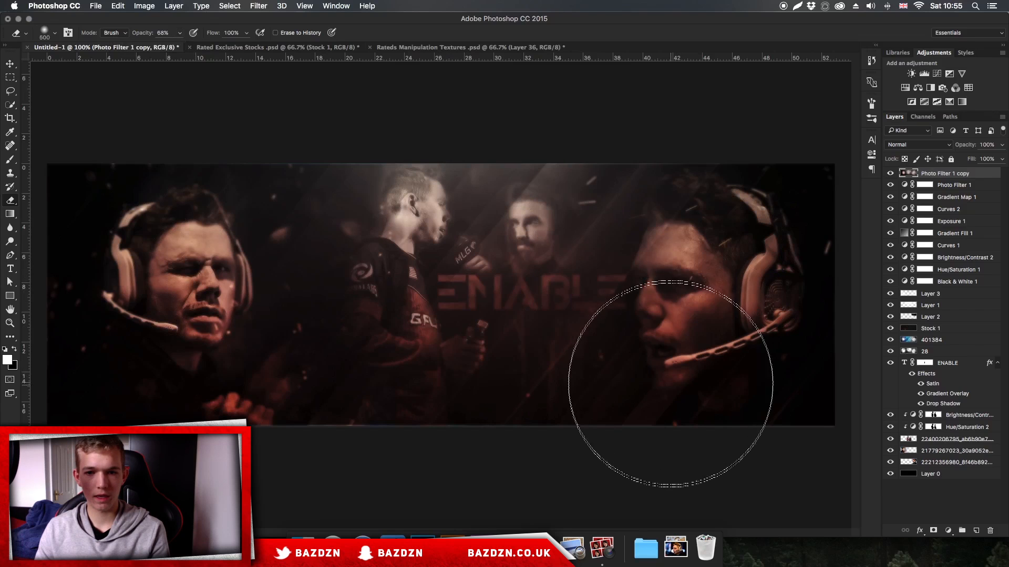
{"action": "key", "text": "bracketleft"}
{"action": "left_click", "coordinate": [525, 260]}
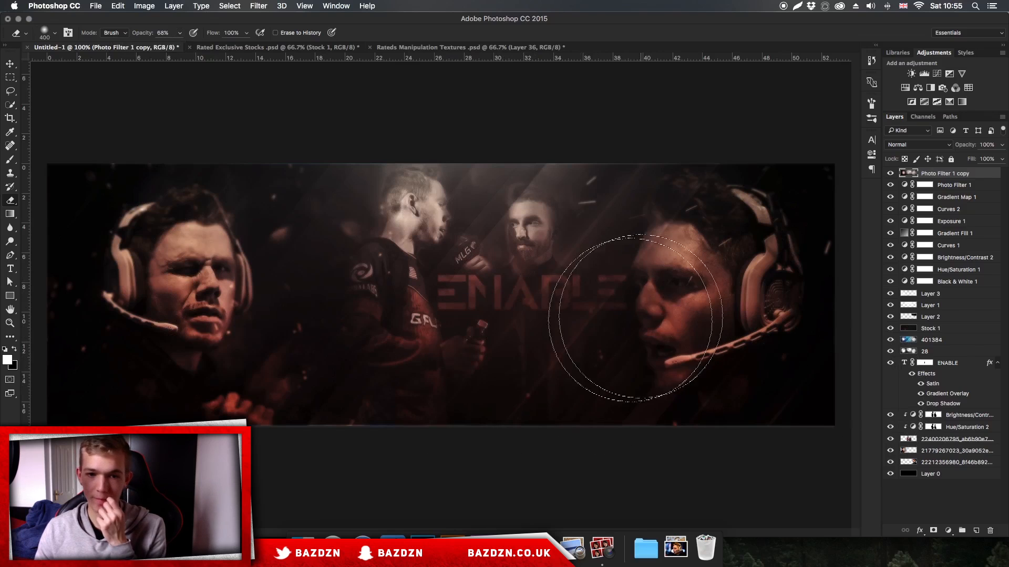
{"action": "key", "text": "bracketleft"}
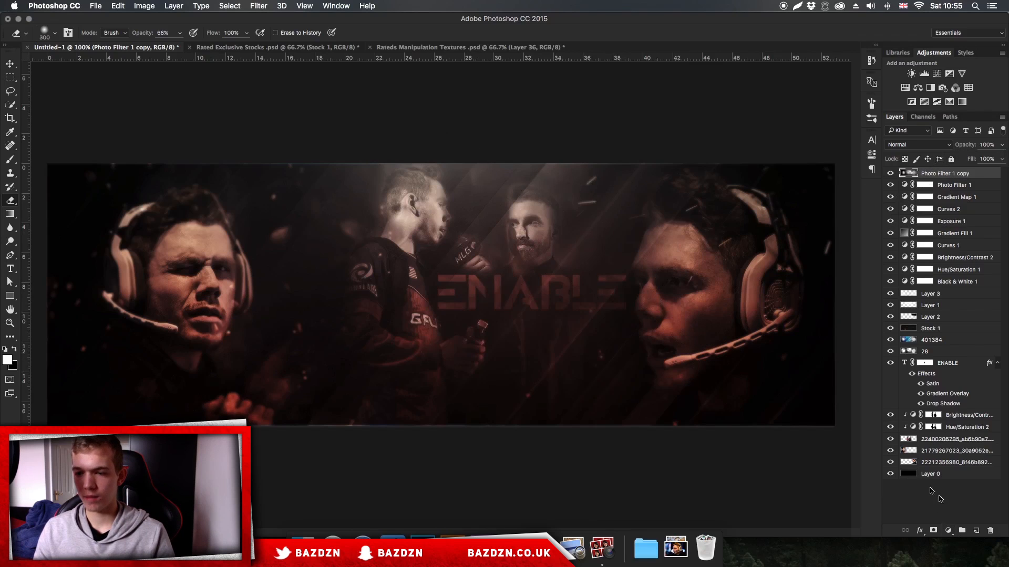
- Draw a white border around the whole banner on a new top layer, using a 2-pixel border selection of the full canvas
{"action": "left_click", "coordinate": [981, 531]}
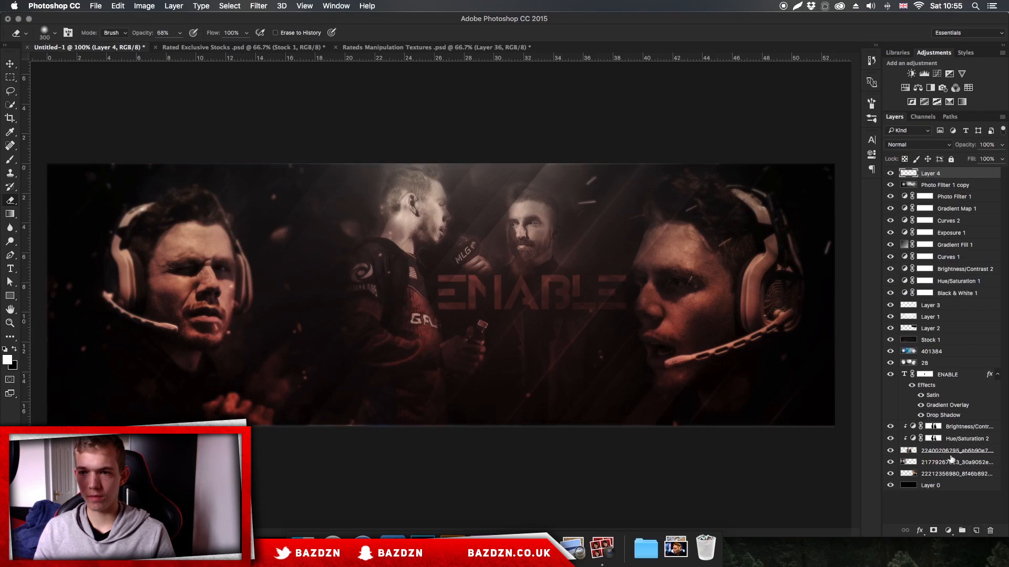
{"action": "left_click", "coordinate": [10, 77]}
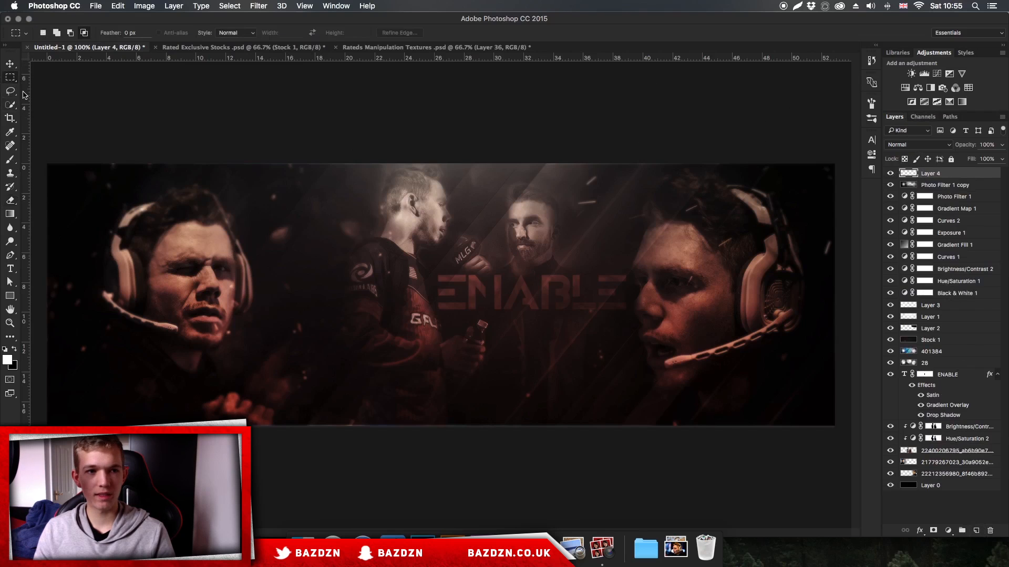
{"action": "left_click_drag", "start_coordinate": [40, 144], "coordinate": [834, 425]}
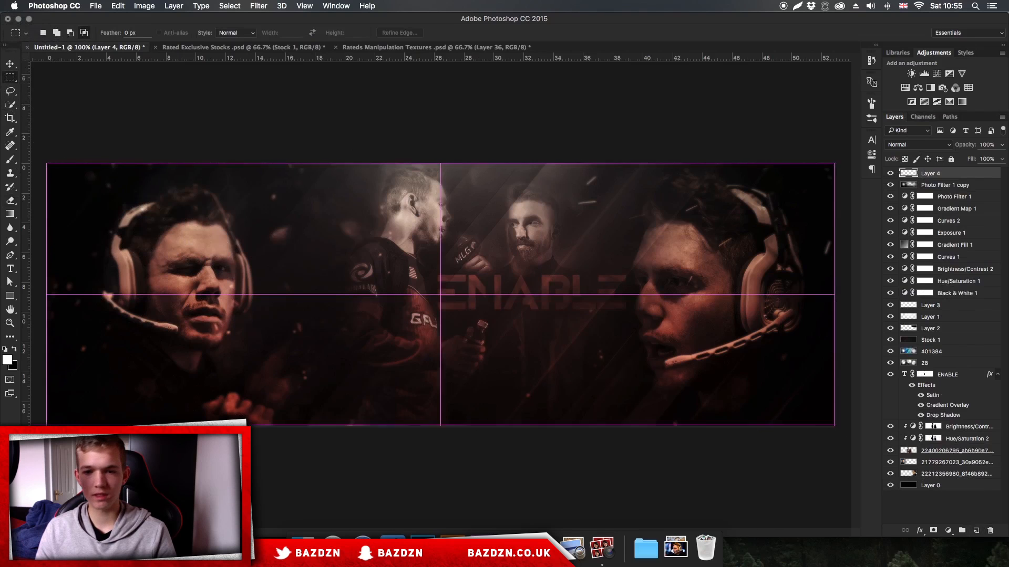
{"action": "left_click", "coordinate": [230, 6]}
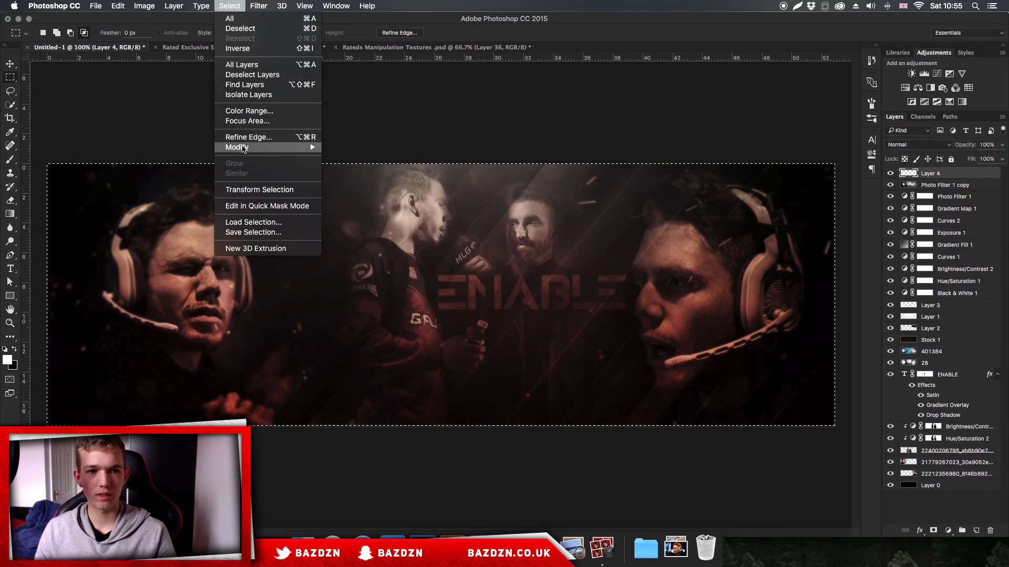
{"action": "mouse_move", "coordinate": [247, 147]}
{"action": "left_click", "coordinate": [339, 149]}
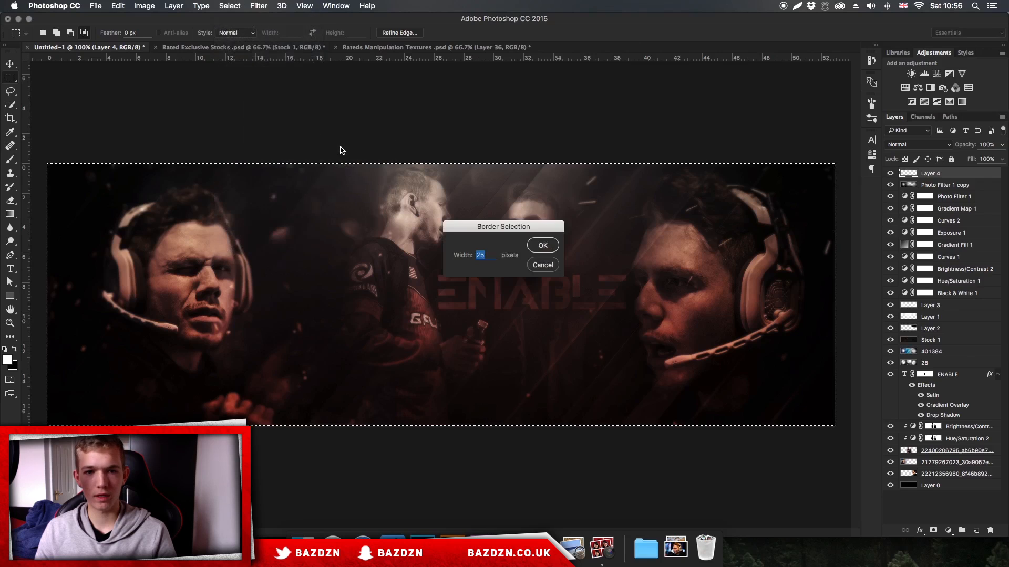
{"action": "key", "text": "Right"}
{"action": "key", "text": "BackSpace"}
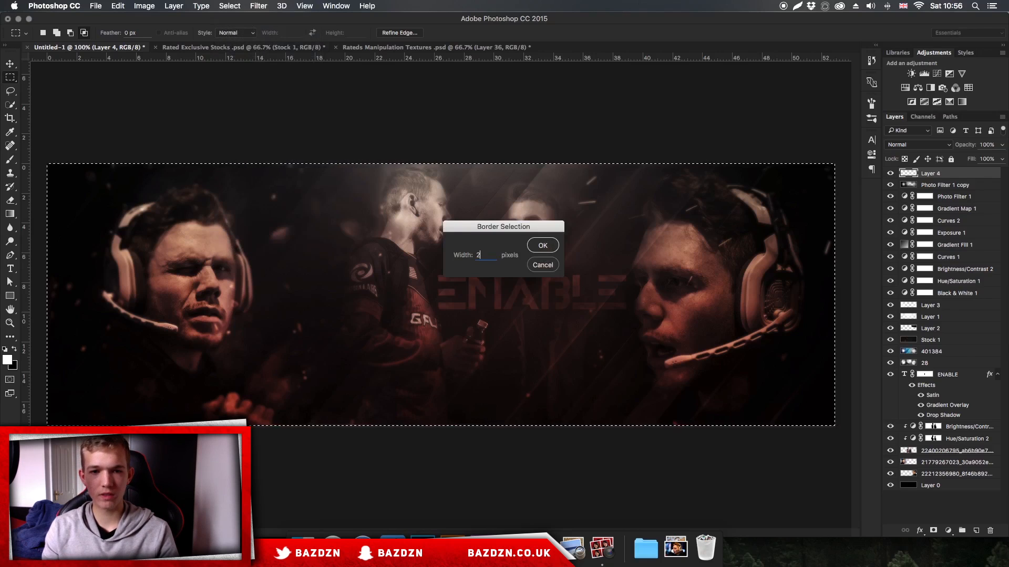
{"action": "key", "text": "Return"}
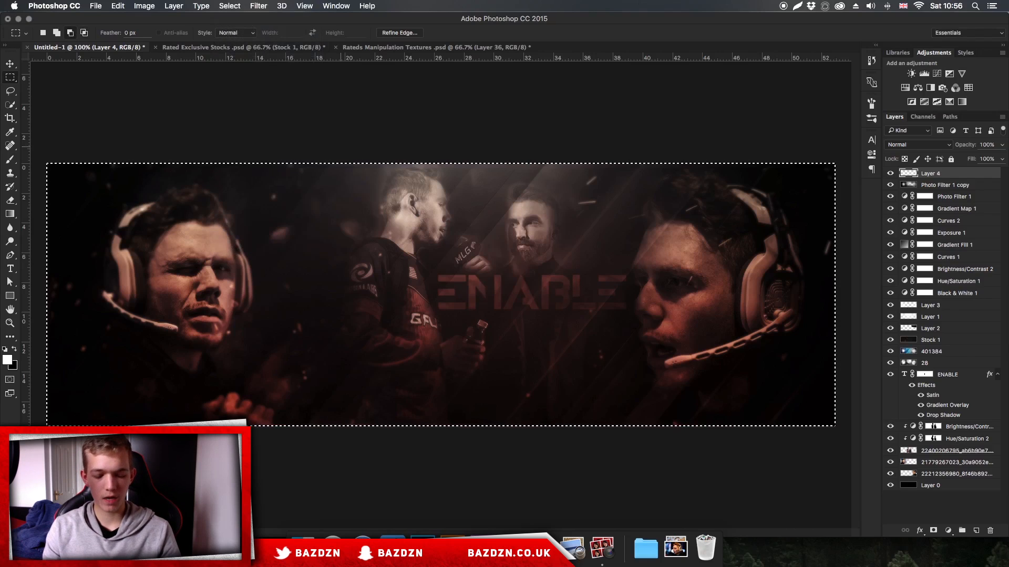
{"action": "key", "text": "alt+BackSpace"}
{"action": "key", "text": "ctrl+d"}
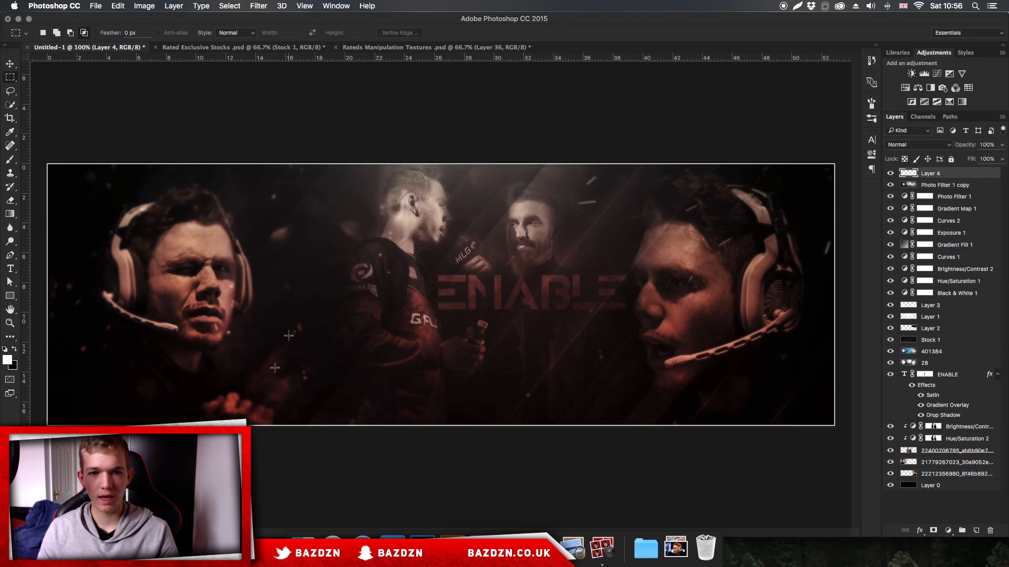
- Set the white border layer to Overlay blending and lower its opacity to 22%
{"action": "left_click", "coordinate": [917, 141]}
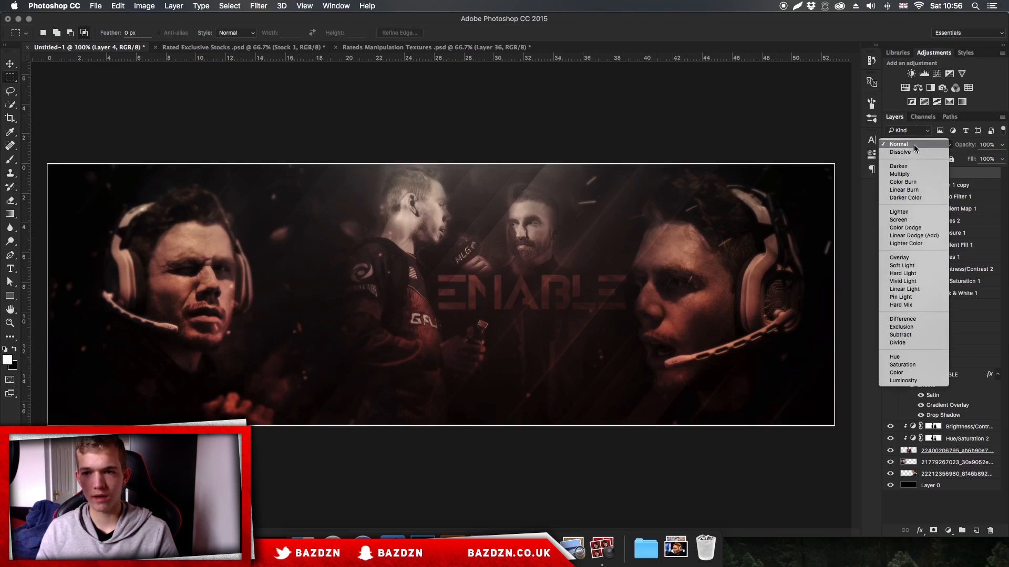
{"action": "left_click", "coordinate": [911, 261]}
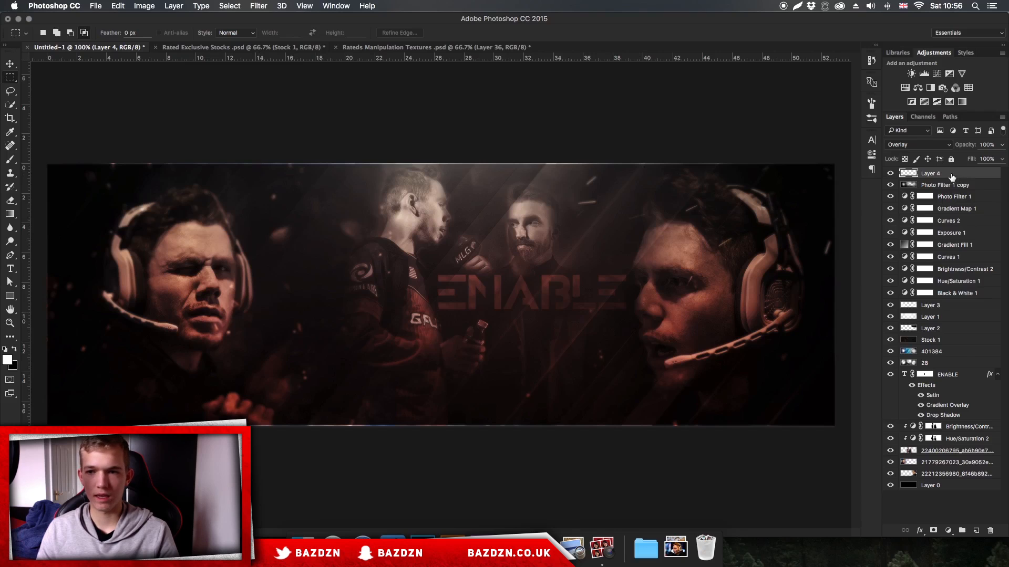
{"action": "left_click_drag", "start_coordinate": [1001, 145], "coordinate": [964, 159]}
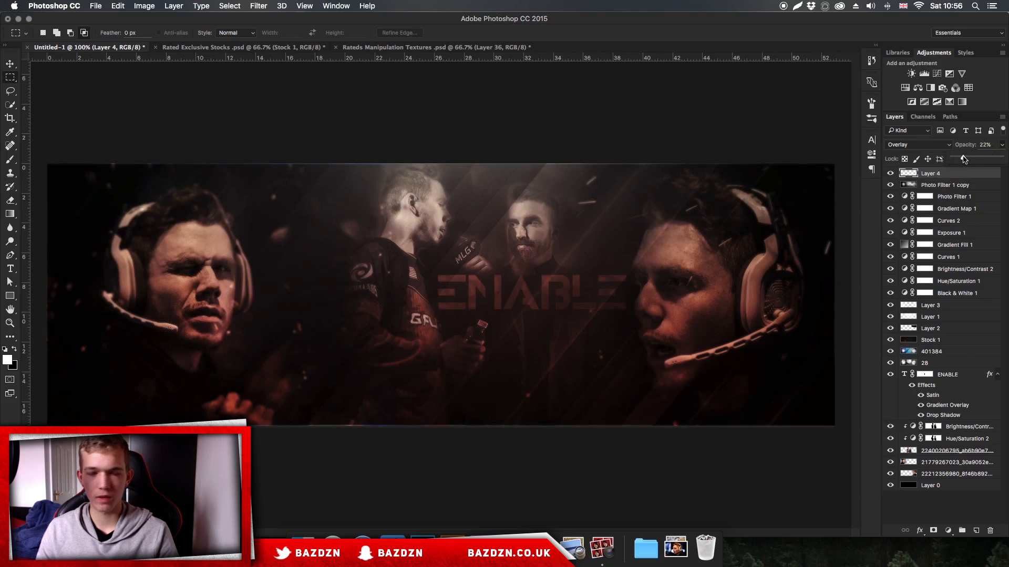
{"action": "key", "text": "super+plus"}
{"action": "key", "text": "super+minus"}
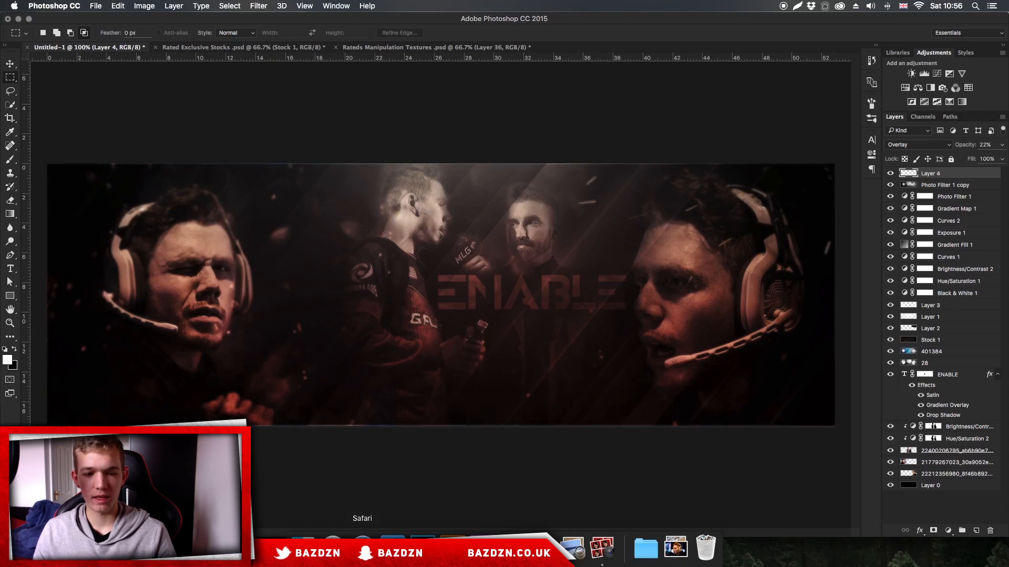
- Switch to Safari and open twitter.com in place of the Flickr album page
{"action": "left_click", "coordinate": [10, 66]}
{"action": "left_click", "coordinate": [362, 545]}
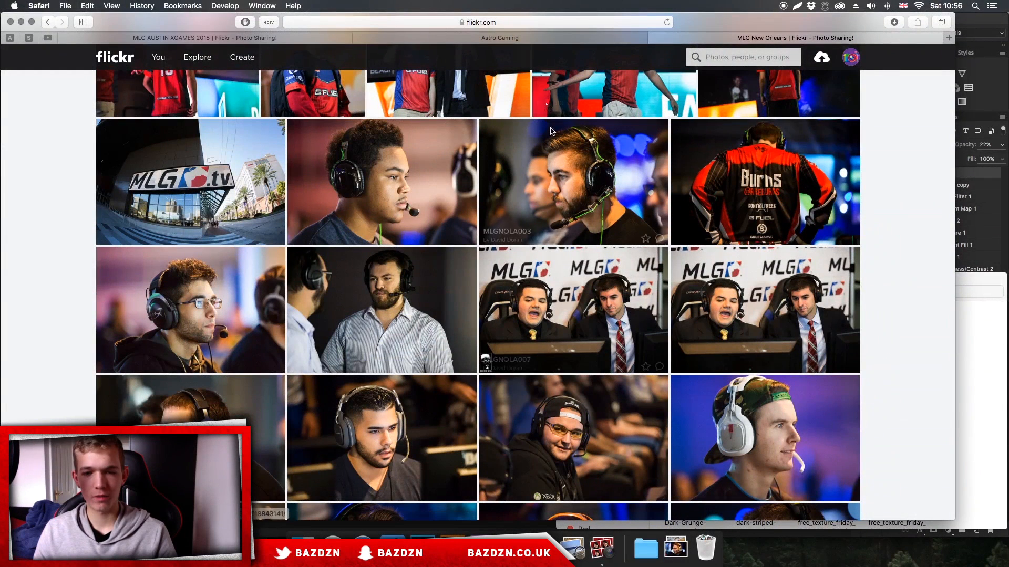
{"action": "left_click", "coordinate": [508, 23]}
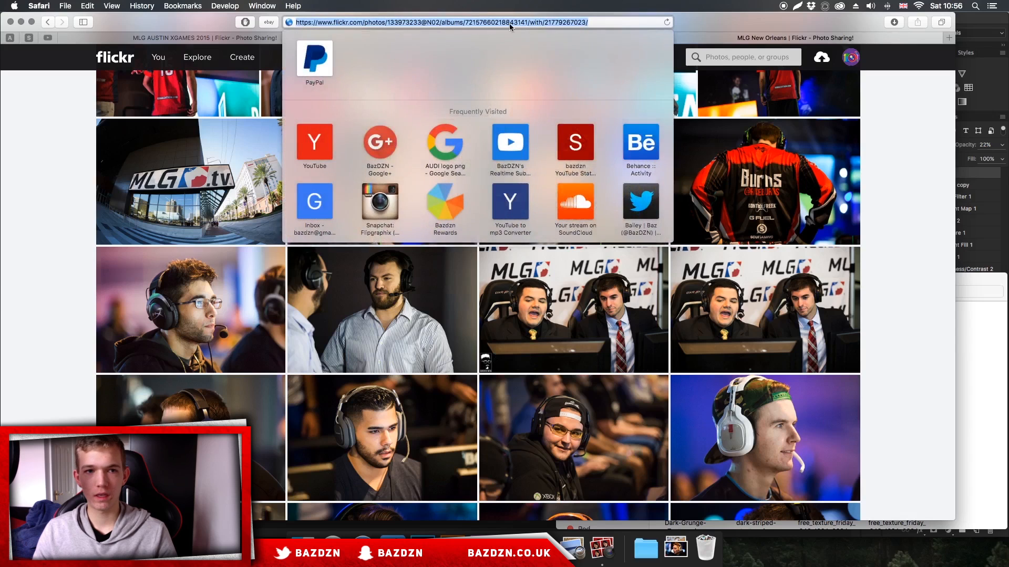
{"action": "type", "text": "twitter.com"}
{"action": "key", "text": "Return"}
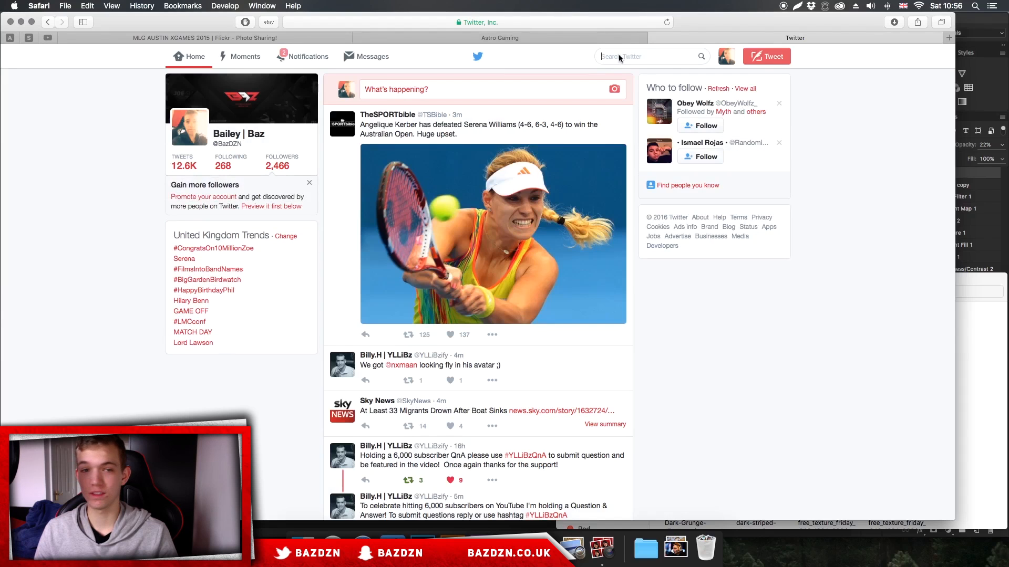
- Search Twitter for "enabl" and open the FaZe Enable profile to examine its header design
{"action": "type", "text": "baz"}
{"action": "key", "text": "BackSpace"}
{"action": "key", "text": "BackSpace"}
{"action": "key", "text": "BackSpace"}
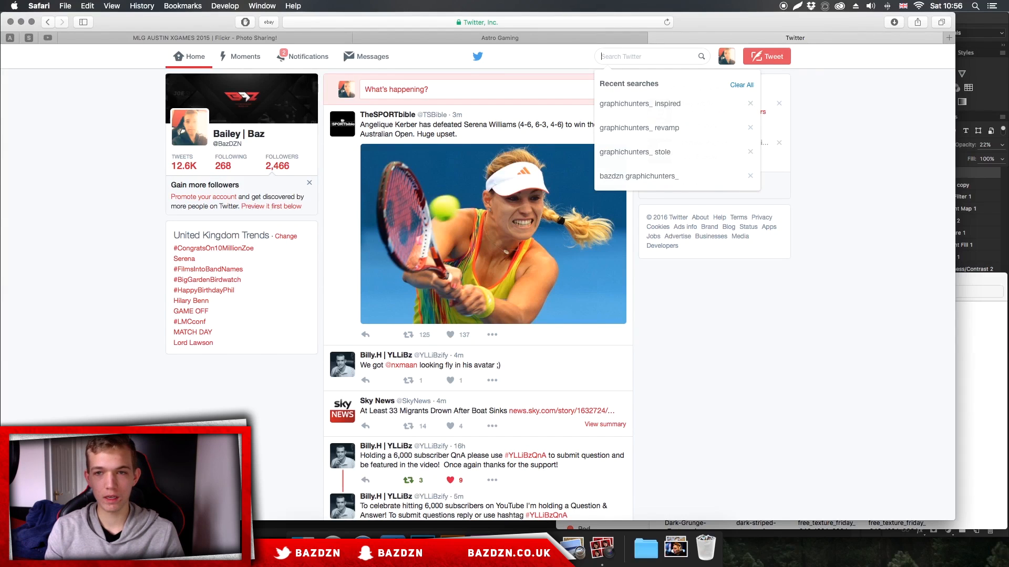
{"action": "type", "text": "enabl"}
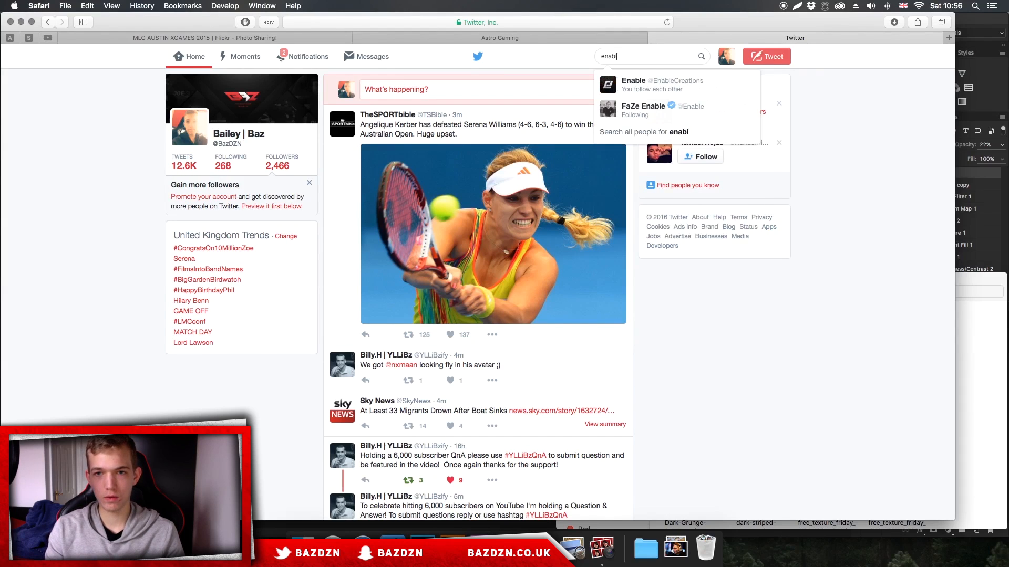
{"action": "left_click", "coordinate": [662, 199]}
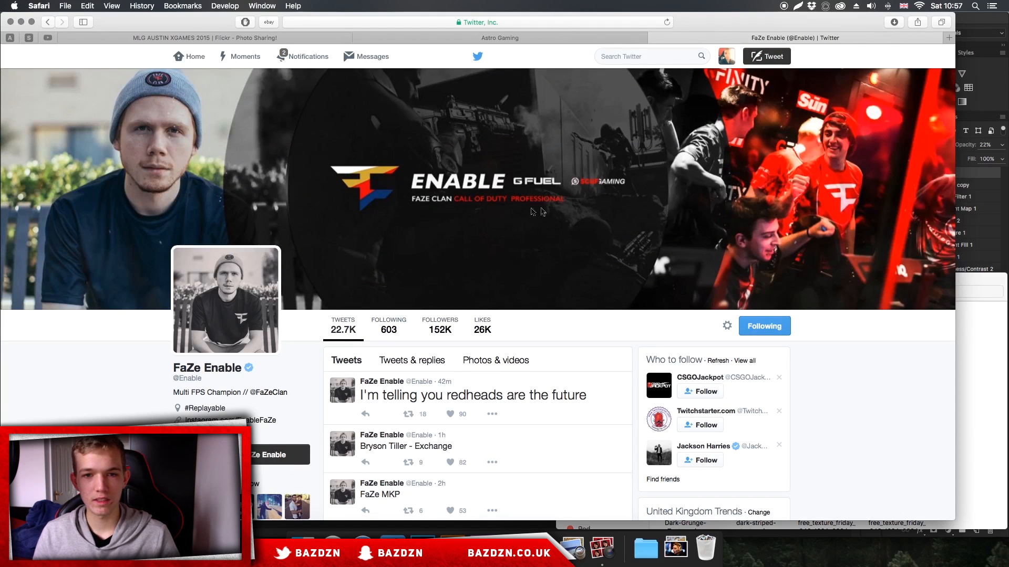
- Return to Photoshop and add a new layer directly above the ENABLE text layer
{"action": "left_click", "coordinate": [993, 230]}
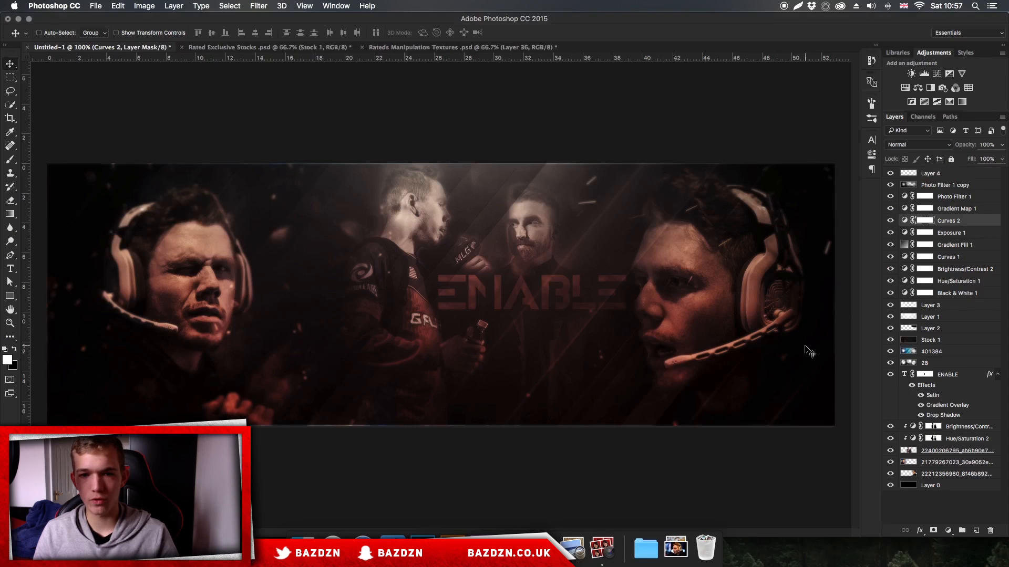
{"action": "left_click", "coordinate": [952, 351]}
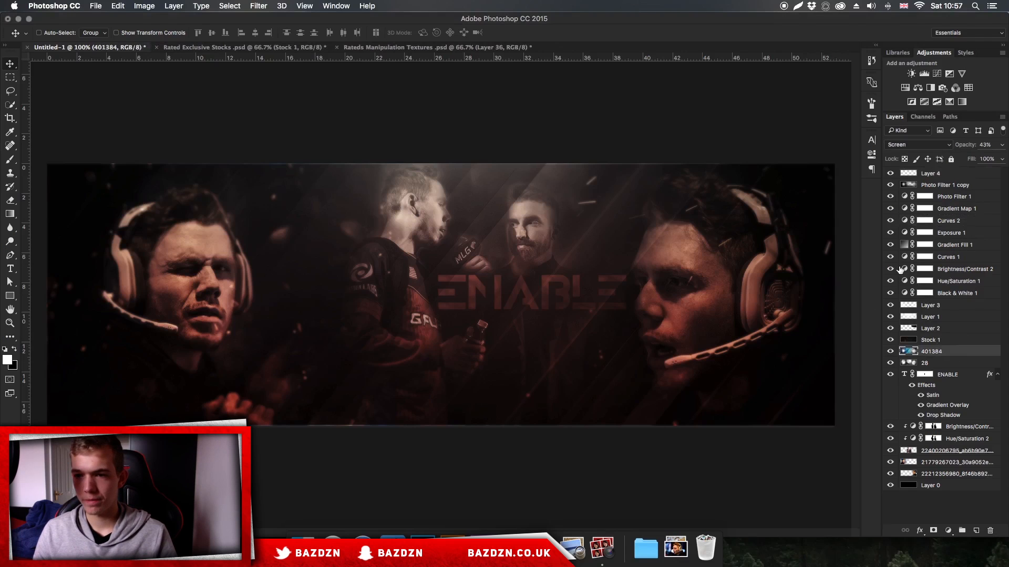
{"action": "left_click", "coordinate": [951, 375]}
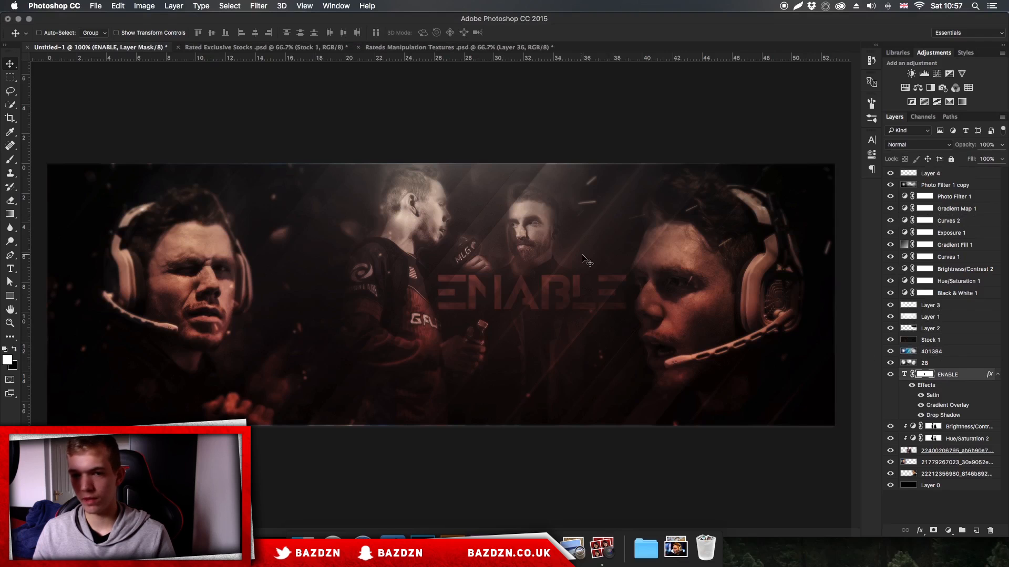
{"action": "key", "text": "super+plus"}
{"action": "key", "text": "super+plus"}
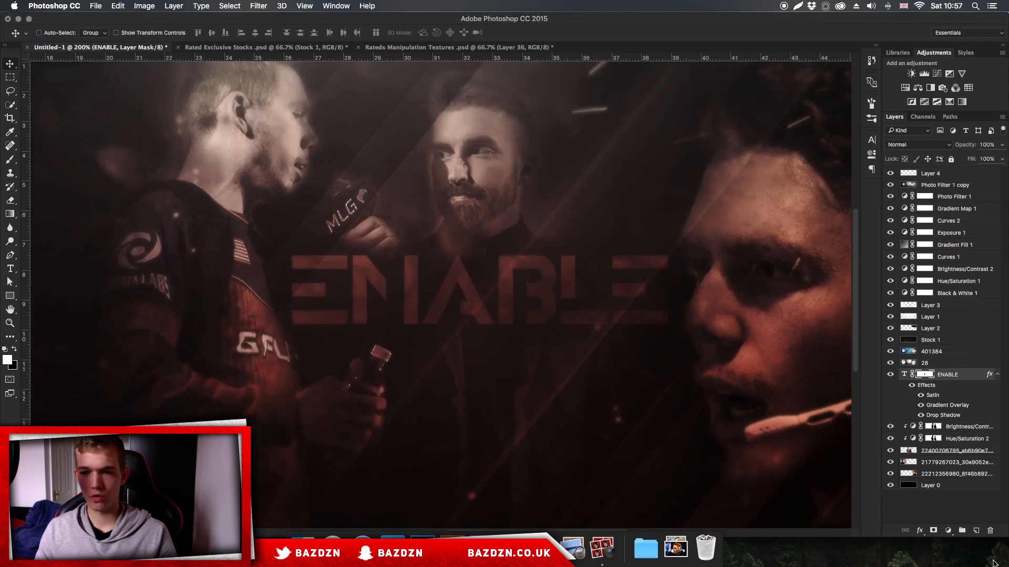
{"action": "left_click", "coordinate": [976, 530]}
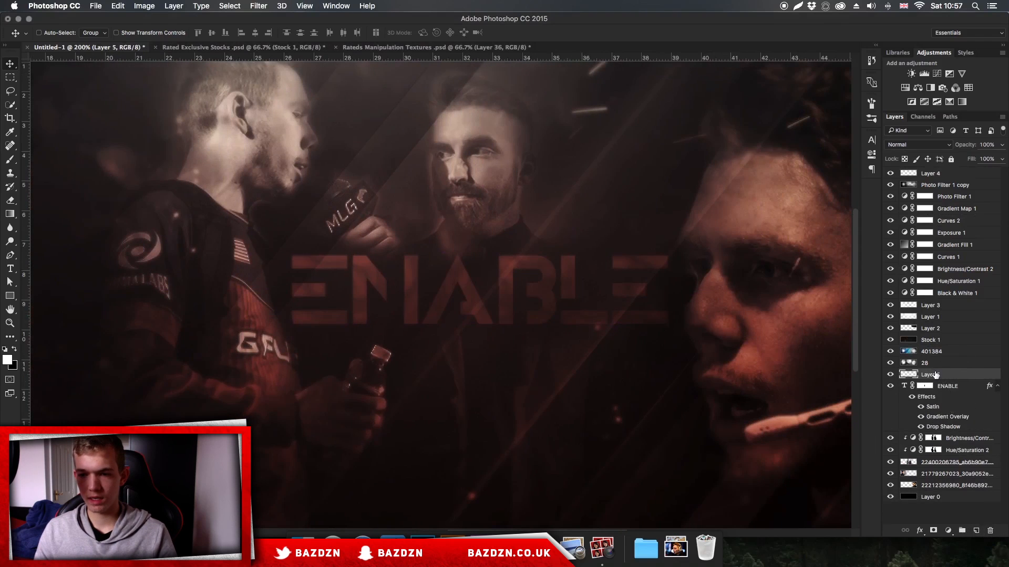
- Browse the Brush tool's preset logos, checking the FaZe Enable Twitter header in Safari for reference
{"action": "key", "text": "b"}
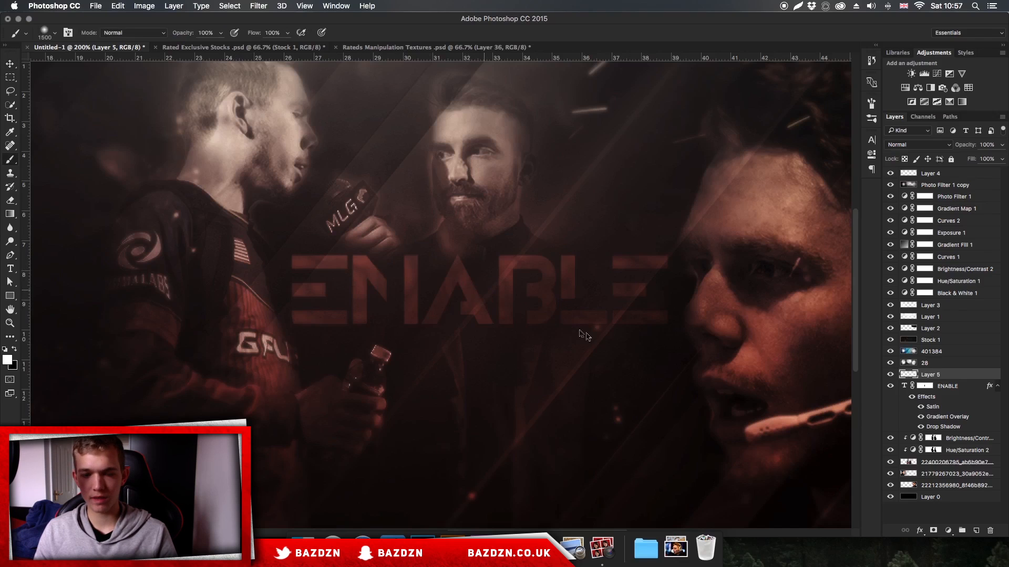
{"action": "right_click", "coordinate": [631, 352]}
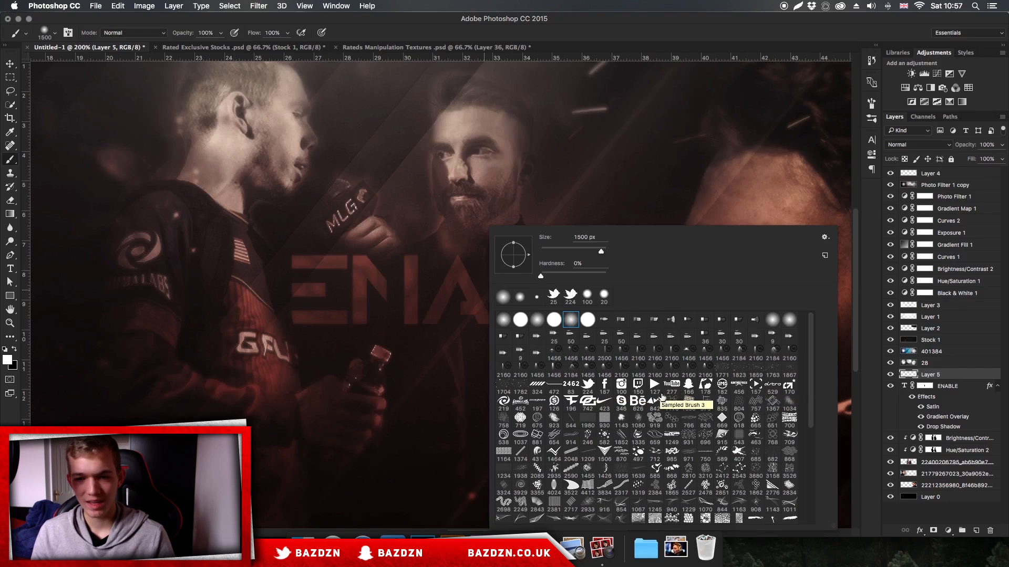
{"action": "left_click", "coordinate": [362, 546]}
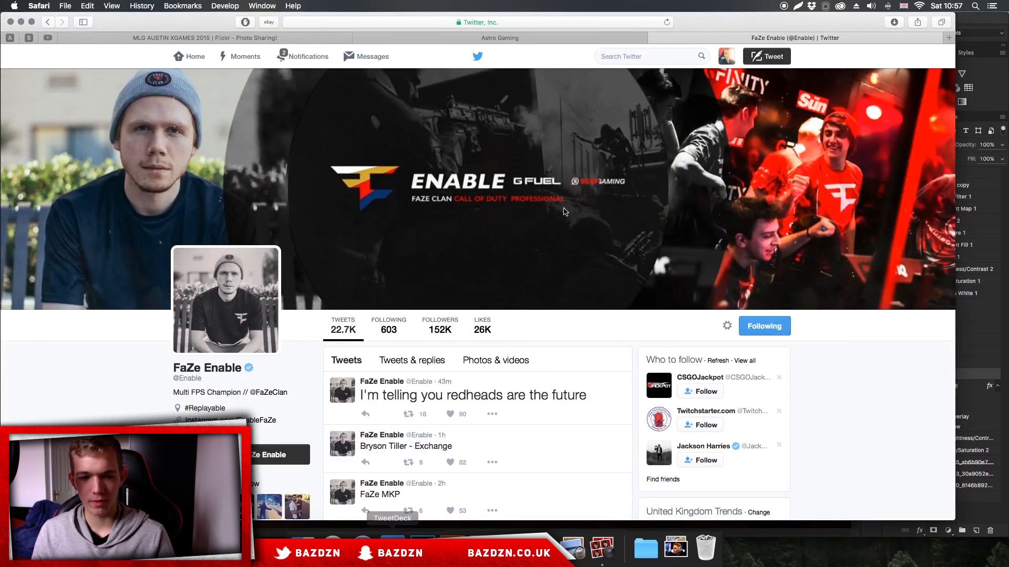
{"action": "left_click_drag", "start_coordinate": [959, 269], "coordinate": [819, 335]}
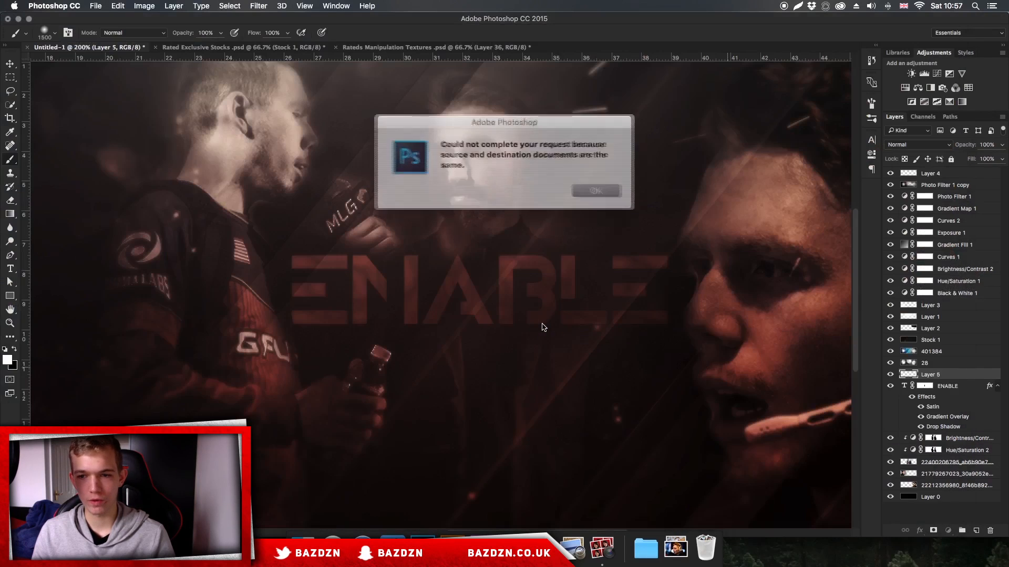
{"action": "left_click", "coordinate": [587, 190]}
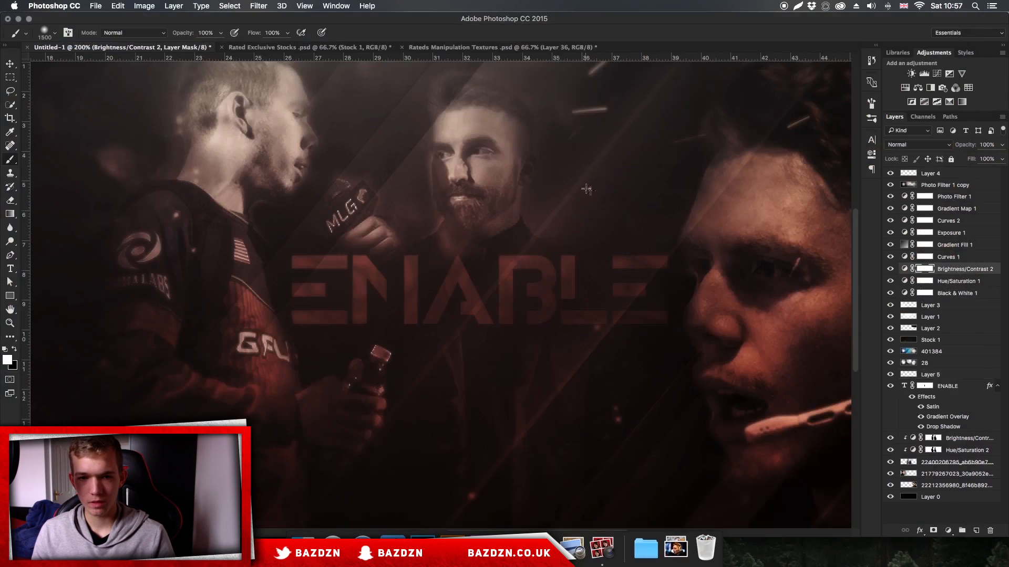
- Select Layer 5 and choose the circular S logo brush, shrinking it to 30 px
{"action": "left_click", "coordinate": [948, 375]}
{"action": "right_click", "coordinate": [419, 268]}
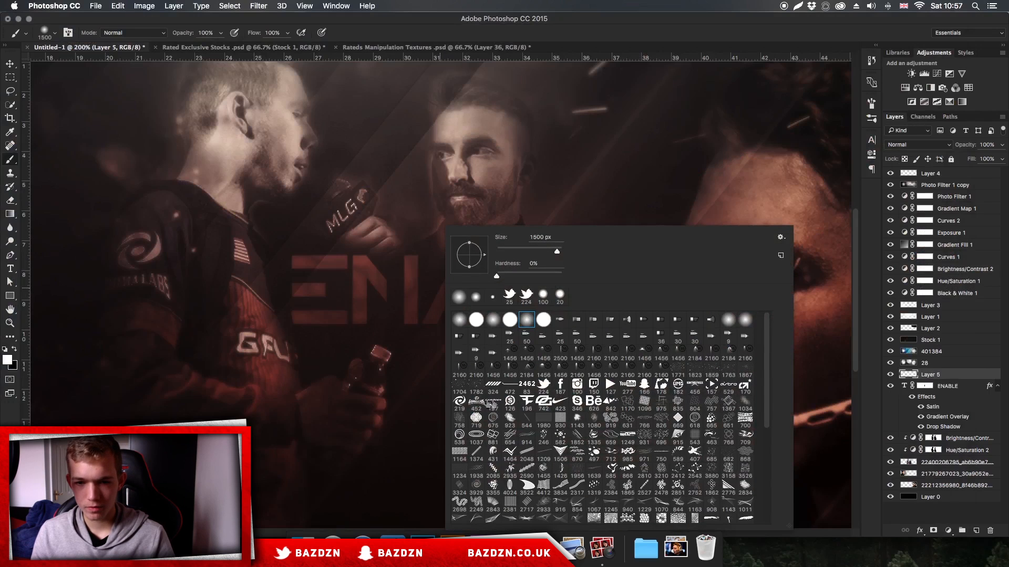
{"action": "double_click", "coordinate": [509, 400]}
{"action": "key", "text": "bracketleft"}
{"action": "key", "text": "bracketleft"}
{"action": "key", "text": "bracketleft"}
{"action": "key", "text": "bracketleft"}
{"action": "key", "text": "bracketleft"}
{"action": "key", "text": "bracketleft"}
{"action": "key", "text": "bracketleft"}
{"action": "key", "text": "bracketleft"}
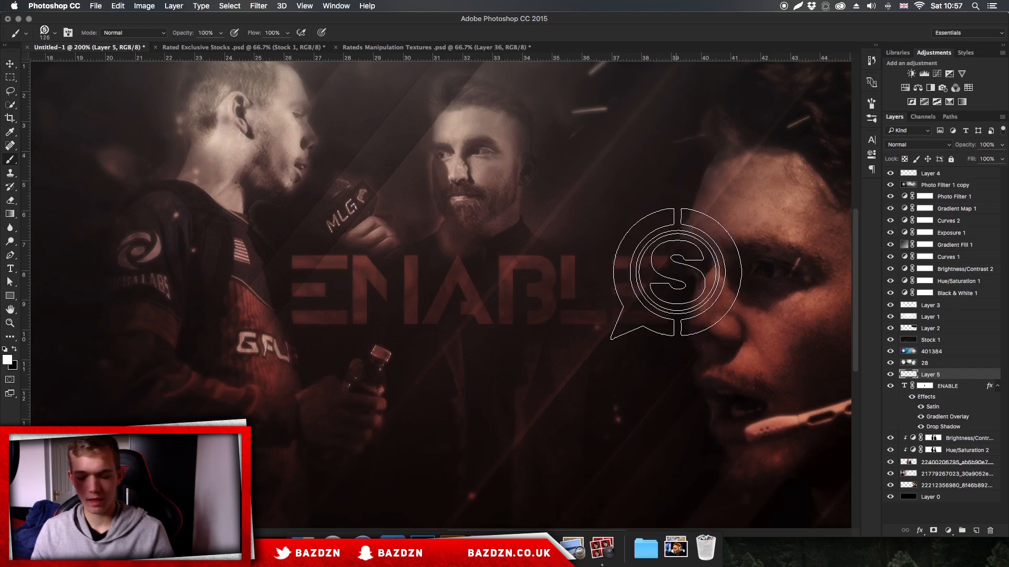
{"action": "key", "text": "bracketleft"}
{"action": "key", "text": "bracketleft"}
{"action": "key", "text": "bracketleft"}
{"action": "key", "text": "bracketleft"}
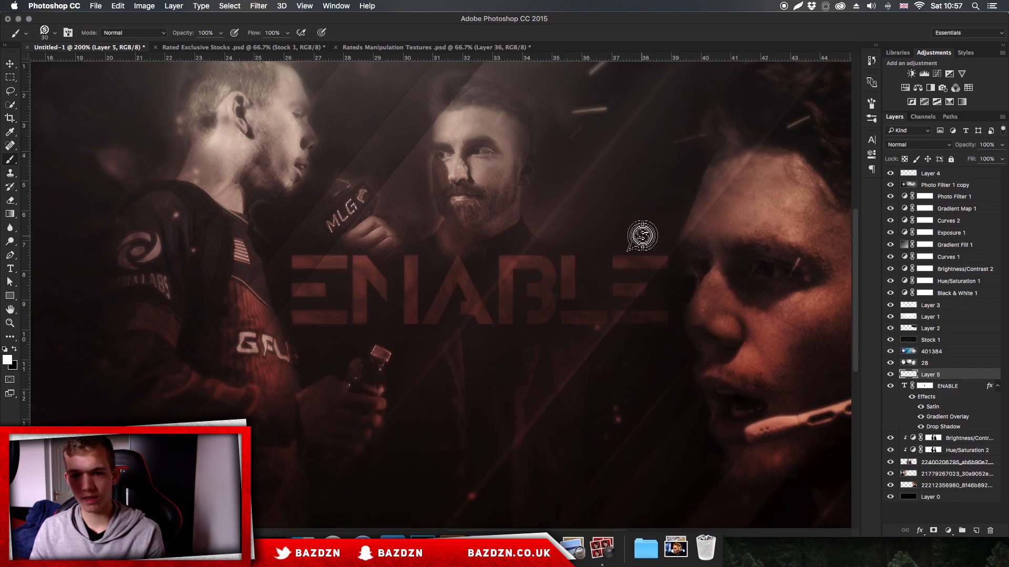
- Try a white stamp of the S logo brush at 20 px above the title's final E
{"action": "left_click", "coordinate": [640, 240]}
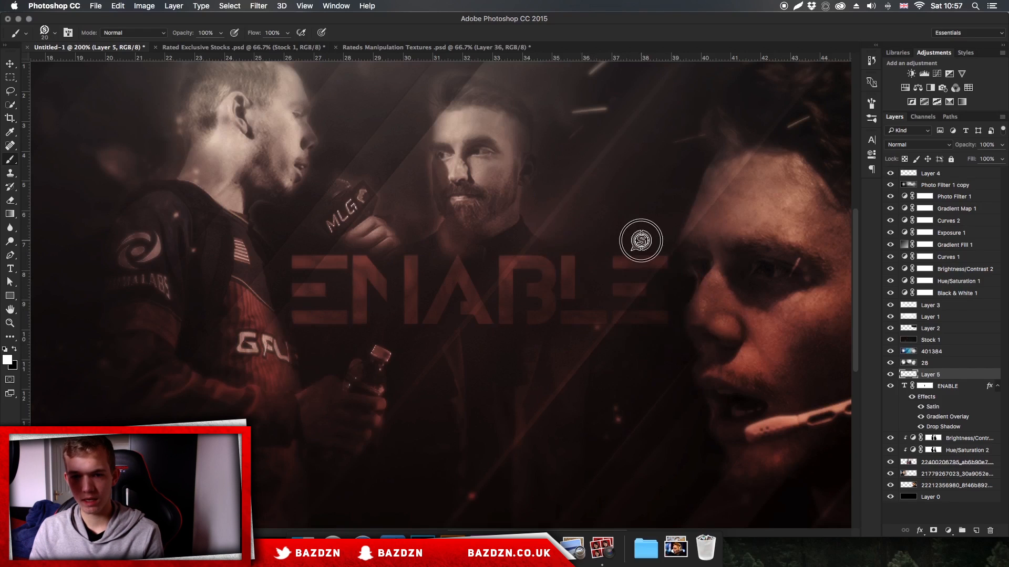
{"action": "left_click", "coordinate": [912, 143]}
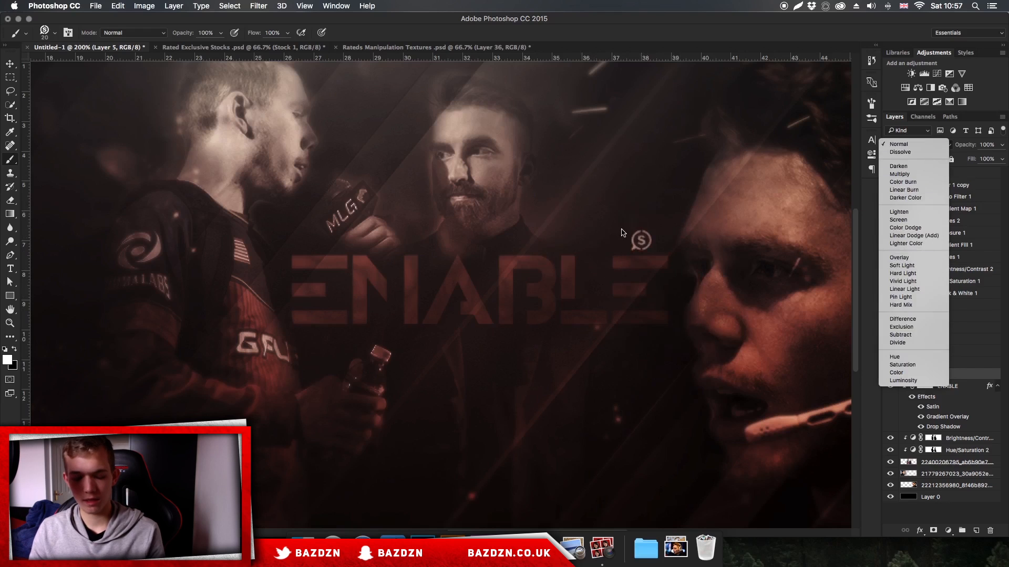
{"action": "left_click", "coordinate": [622, 233]}
{"action": "key", "text": "ctrl+z"}
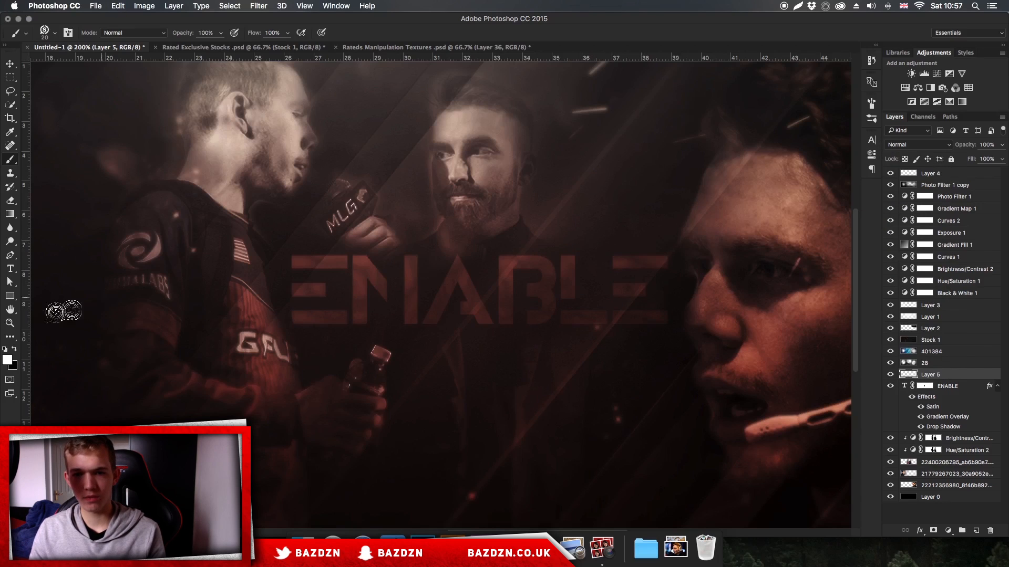
- Set the foreground colour to bright red and stamp the S logo at 20 px above the title's final E
{"action": "left_click", "coordinate": [7, 360]}
{"action": "left_click", "coordinate": [704, 116]}
{"action": "left_click_drag", "start_coordinate": [704, 116], "coordinate": [806, 65]}
{"action": "key", "text": "Return"}
{"action": "key", "text": "b"}
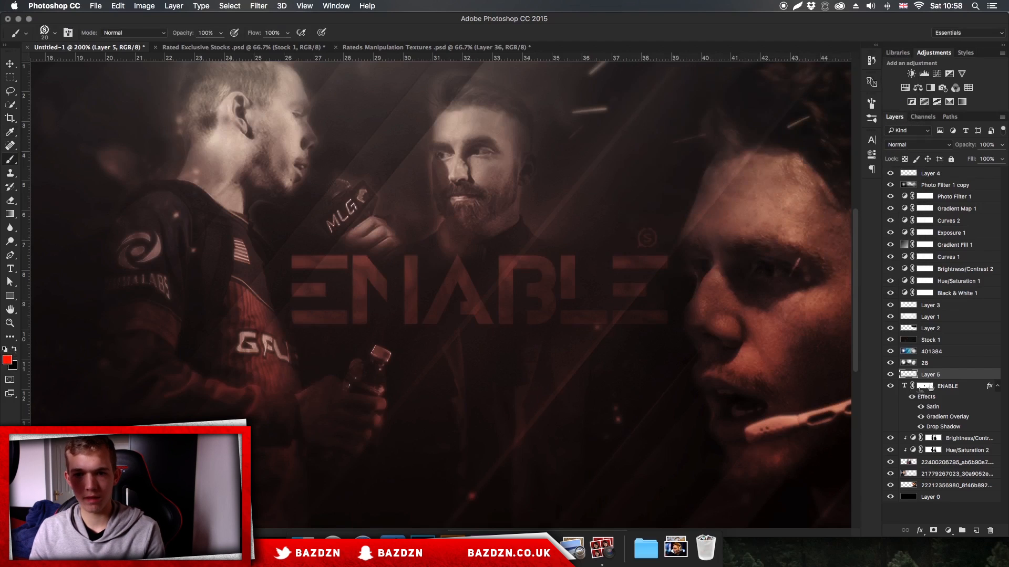
- Copy the ENABLE text layer's style and paste it onto the logo on Layer 5
{"action": "right_click", "coordinate": [951, 386]}
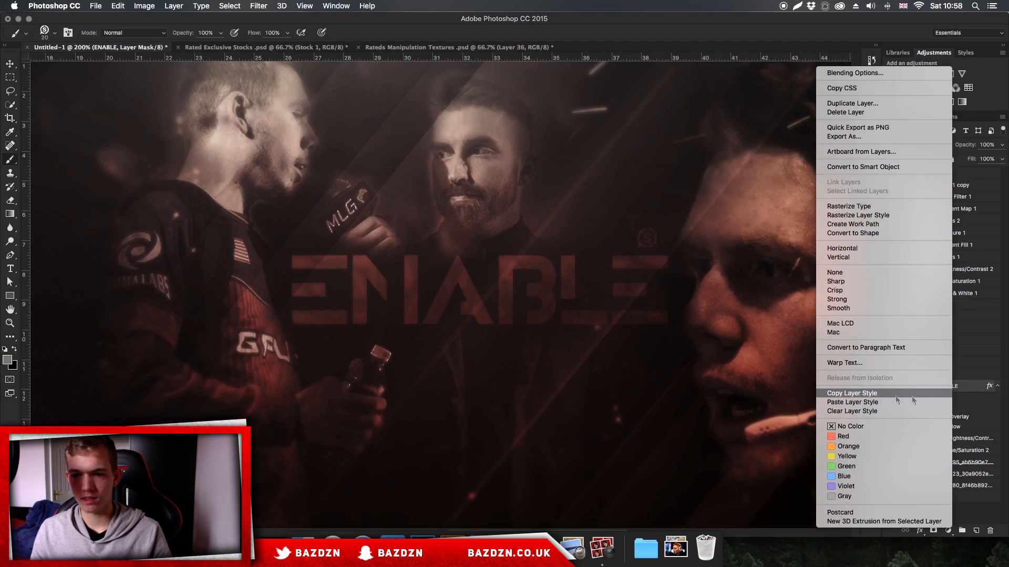
{"action": "left_click", "coordinate": [961, 393]}
{"action": "key", "text": "d"}
{"action": "right_click", "coordinate": [944, 391]}
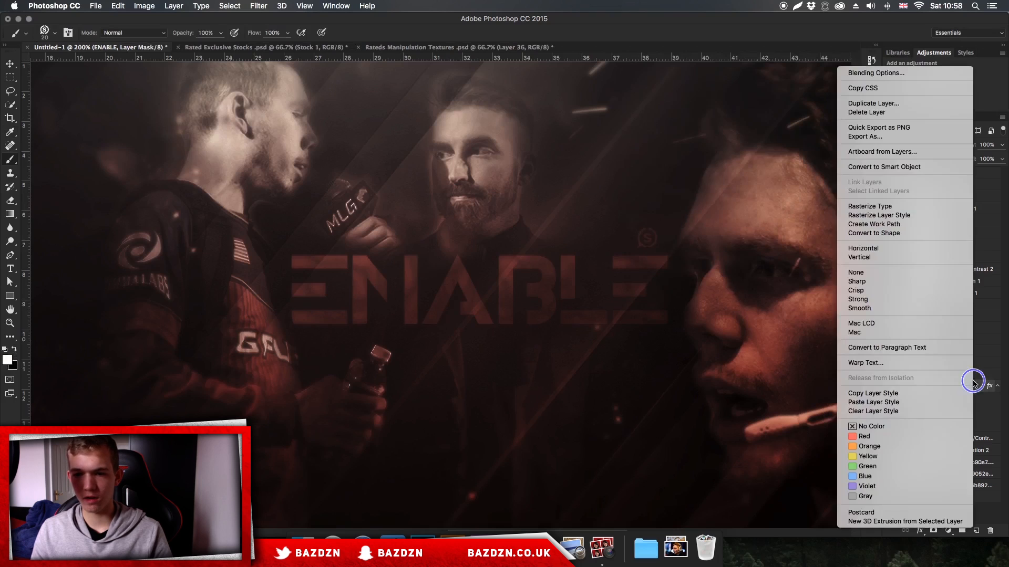
{"action": "left_click", "coordinate": [865, 402]}
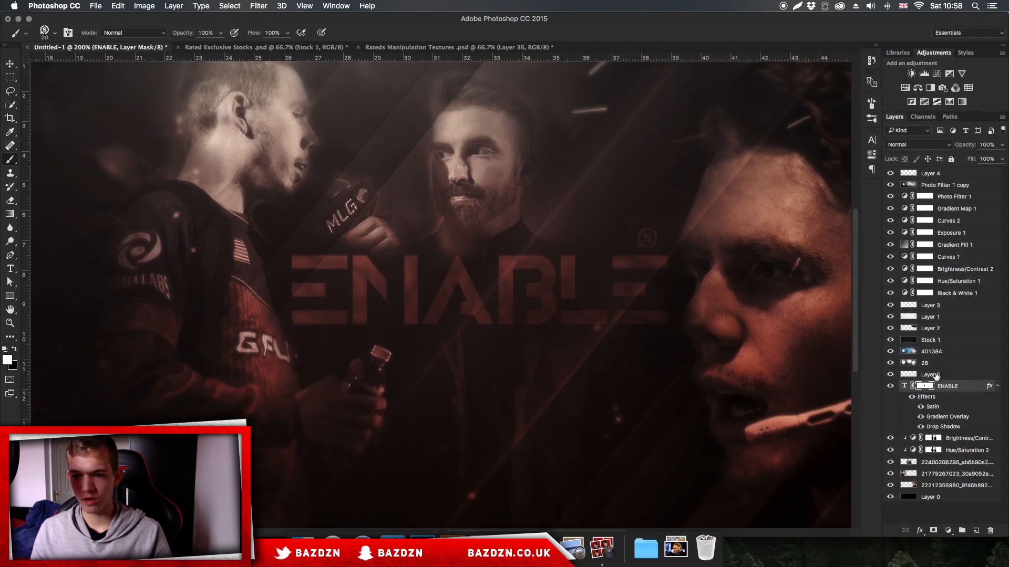
{"action": "right_click", "coordinate": [945, 376]}
{"action": "left_click", "coordinate": [856, 321]}
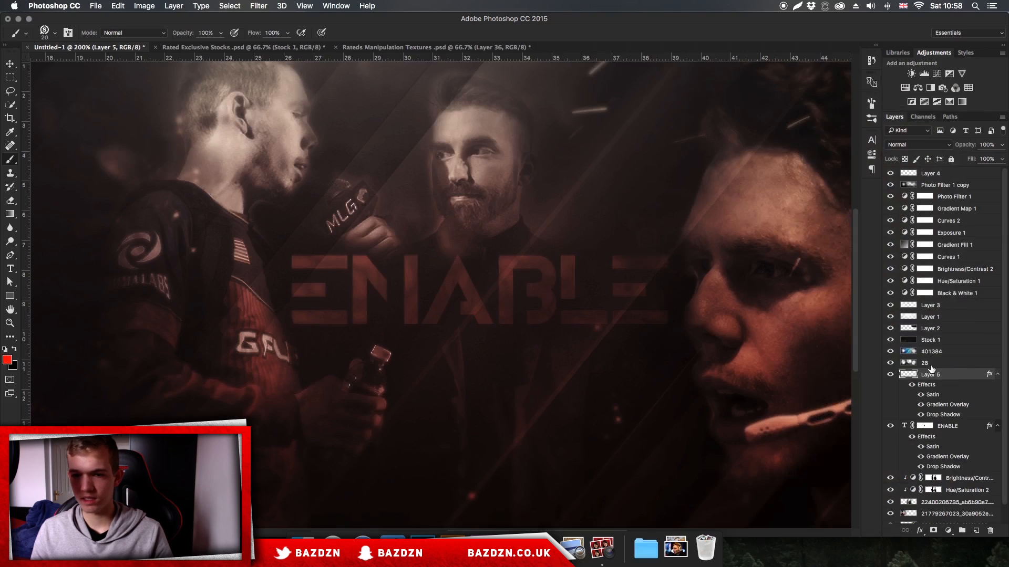
- Hide the Satin and Gradient Overlay effects on Layer 5, and clear its whole layer style
{"action": "left_click", "coordinate": [920, 396]}
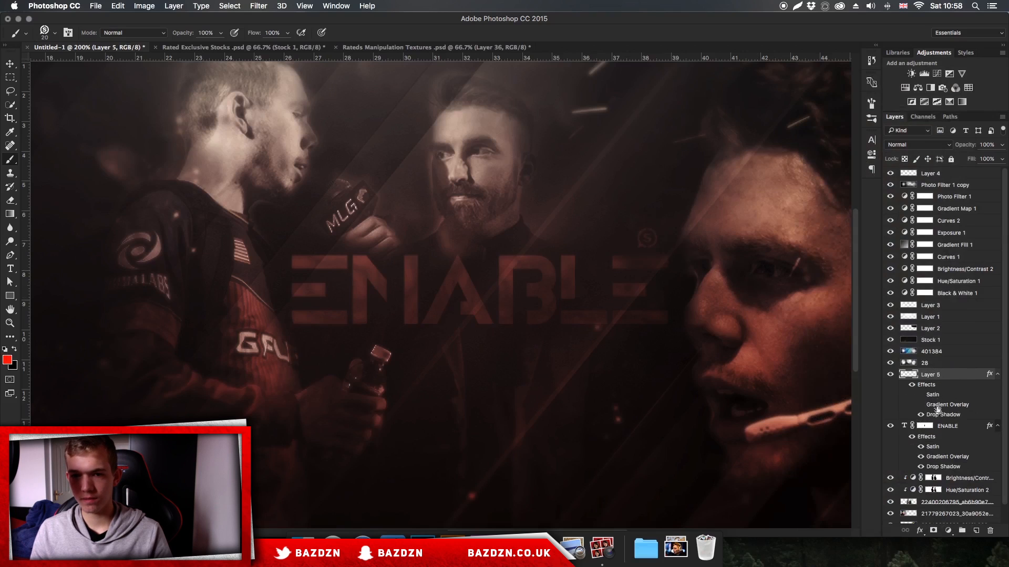
{"action": "right_click", "coordinate": [946, 374]}
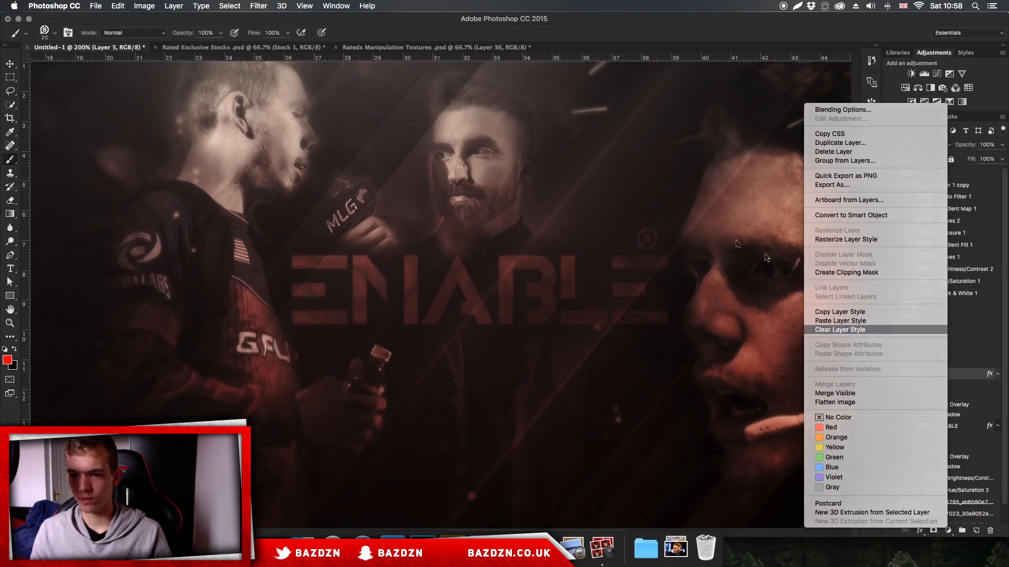
{"action": "left_click", "coordinate": [840, 329]}
- Add a new layer directly above Layer 5 for the second logo
{"action": "key", "text": "super+minus"}
{"action": "key", "text": "super+minus"}
{"action": "key", "text": "super+plus"}
{"action": "key", "text": "super+plus"}
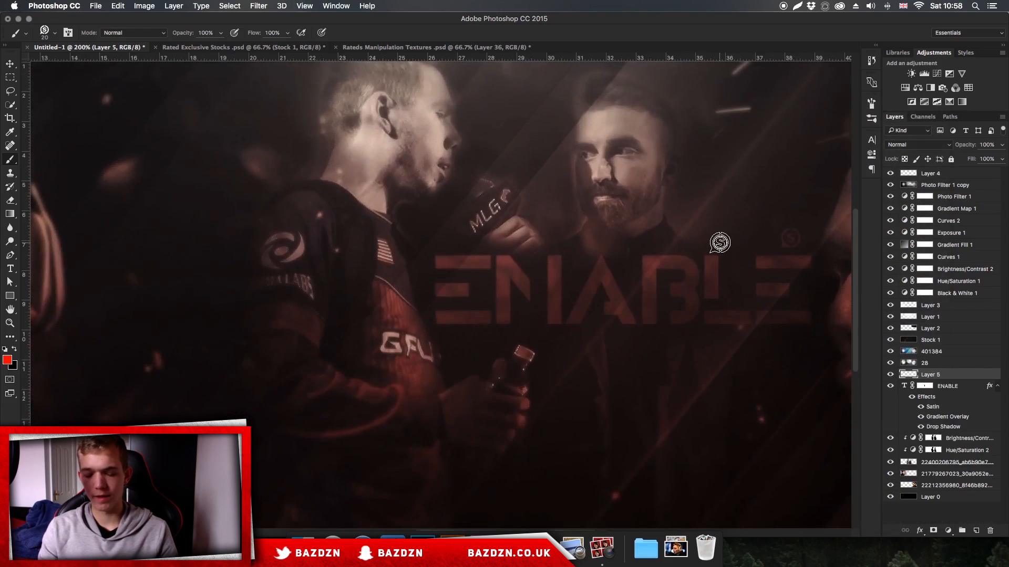
{"action": "scroll", "coordinate": [721, 243], "scroll_direction": "right", "scroll_amount": 5}
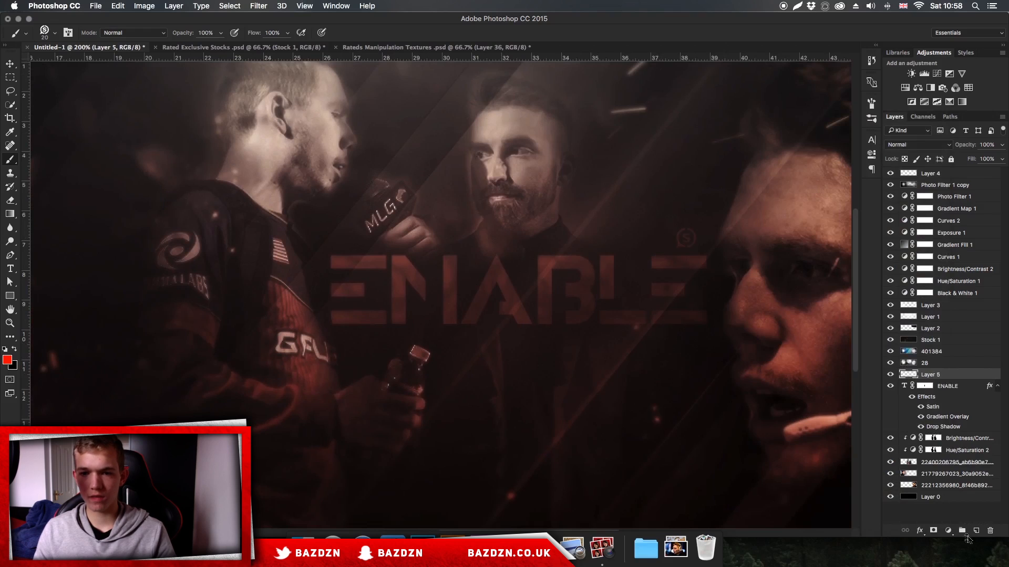
{"action": "left_click", "coordinate": [976, 531]}
{"action": "scroll", "coordinate": [678, 231], "scroll_direction": "up", "scroll_amount": 3}
{"action": "scroll", "coordinate": [678, 231], "scroll_direction": "right", "scroll_amount": 4}
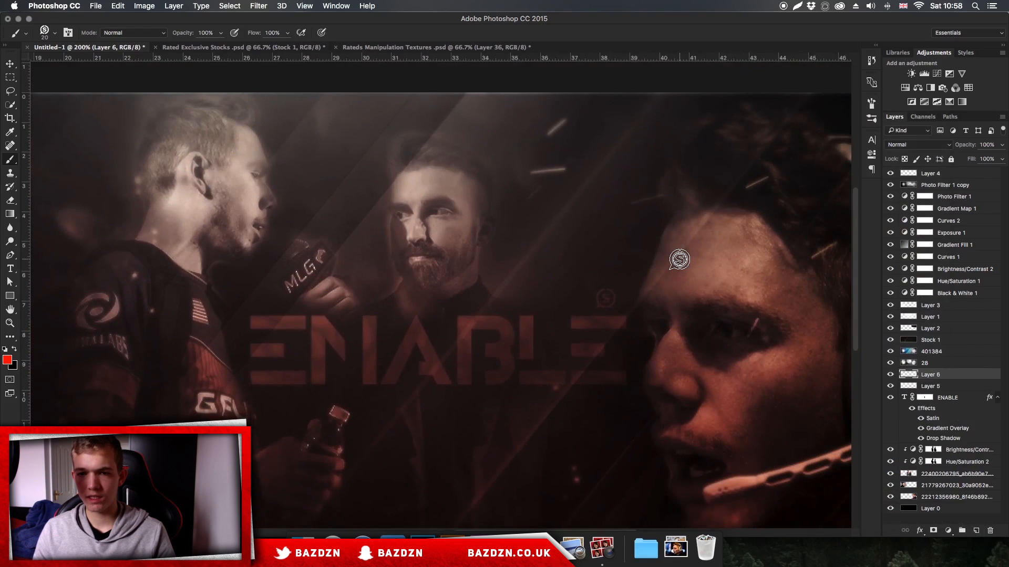
{"action": "scroll", "coordinate": [679, 259], "scroll_direction": "right", "scroll_amount": 1}
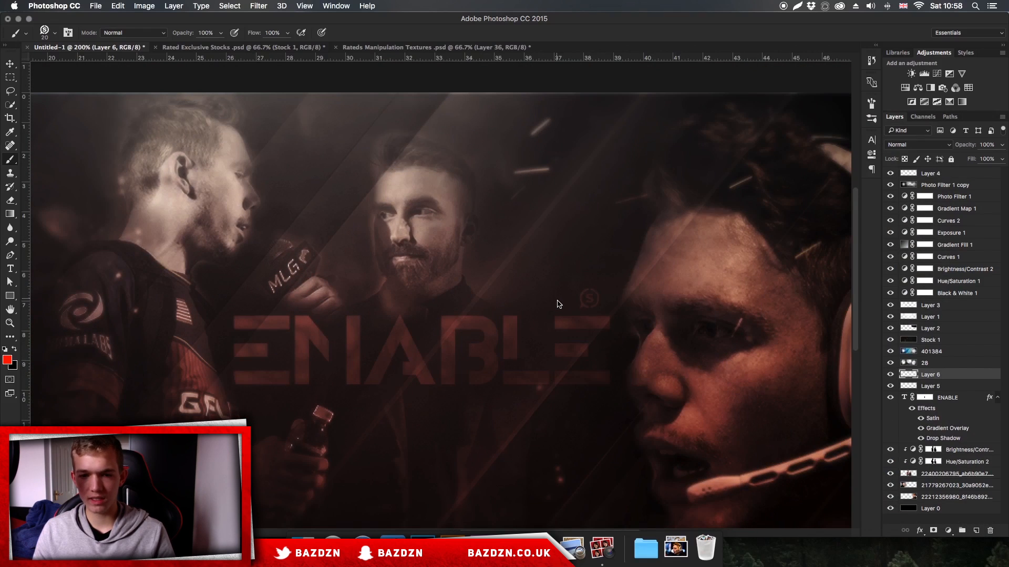
- Choose the 219 px swirl logo brush preset and shrink it to 20 px, undoing any oversized stamp
{"action": "right_click", "coordinate": [557, 304]}
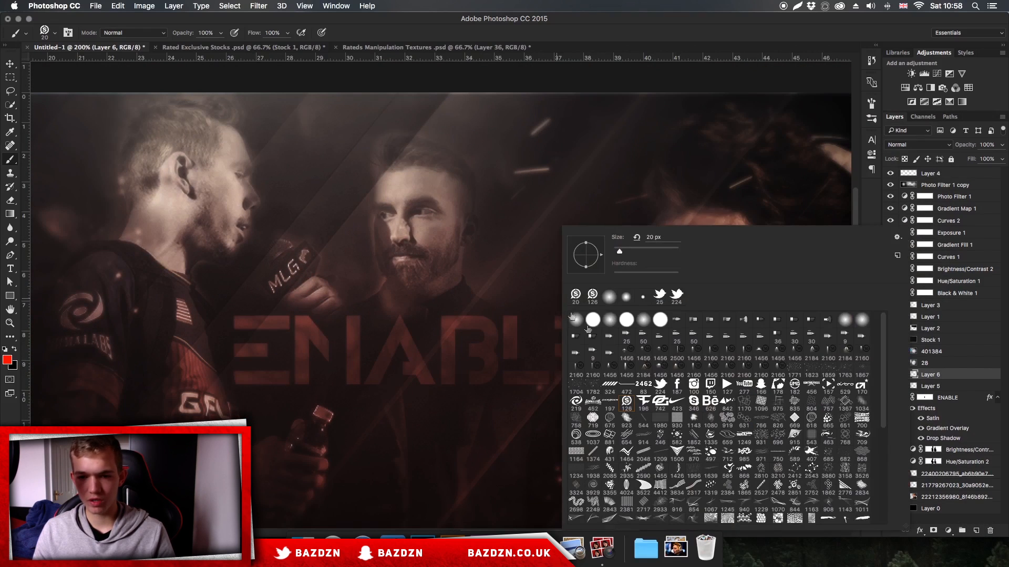
{"action": "left_click", "coordinate": [577, 402]}
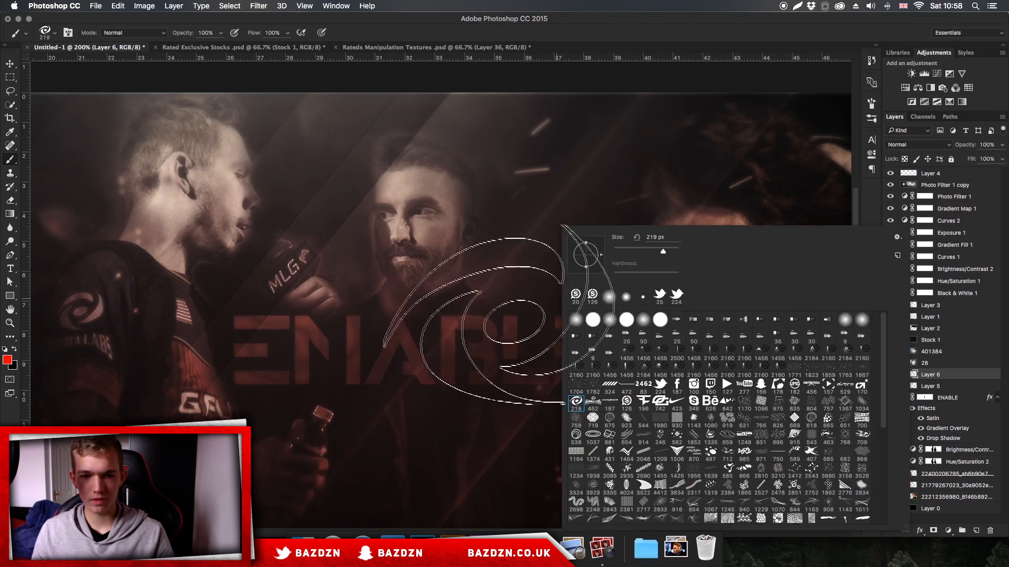
{"action": "left_click", "coordinate": [498, 315]}
{"action": "key", "text": "super+z"}
{"action": "key", "text": "bracketleft"}
{"action": "key", "text": "bracketleft"}
{"action": "key", "text": "bracketleft"}
{"action": "key", "text": "bracketleft"}
{"action": "key", "text": "bracketleft"}
{"action": "key", "text": "bracketleft"}
{"action": "key", "text": "bracketleft"}
{"action": "key", "text": "bracketleft"}
{"action": "key", "text": "bracketleft"}
{"action": "key", "text": "bracketleft"}
{"action": "key", "text": "bracketleft"}
{"action": "key", "text": "bracketleft"}
{"action": "key", "text": "bracketleft"}
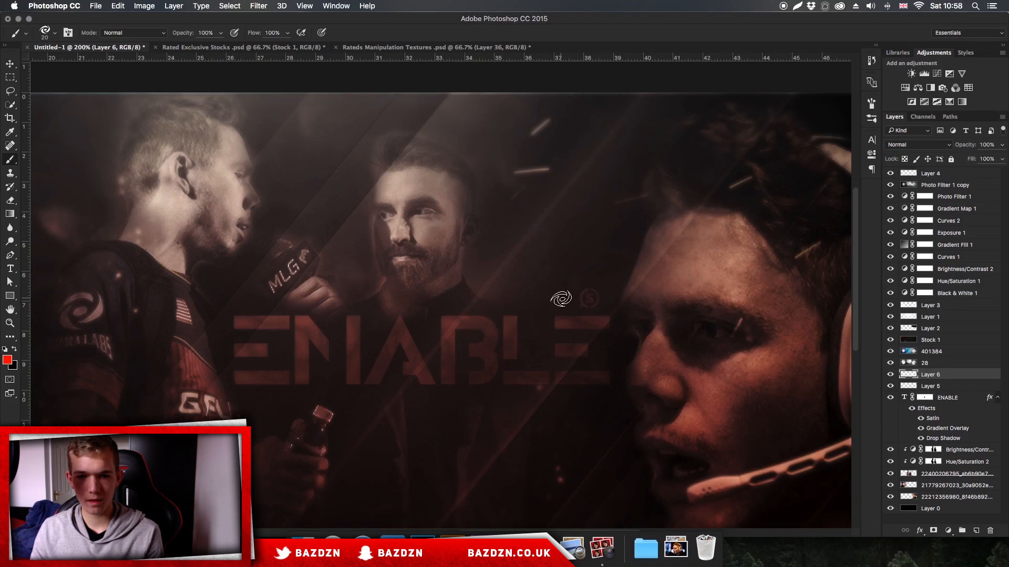
- Stamp the swirl logo in red at 25 px beside the S logo above the title, replacing the 20 px attempt
{"action": "left_click", "coordinate": [561, 298]}
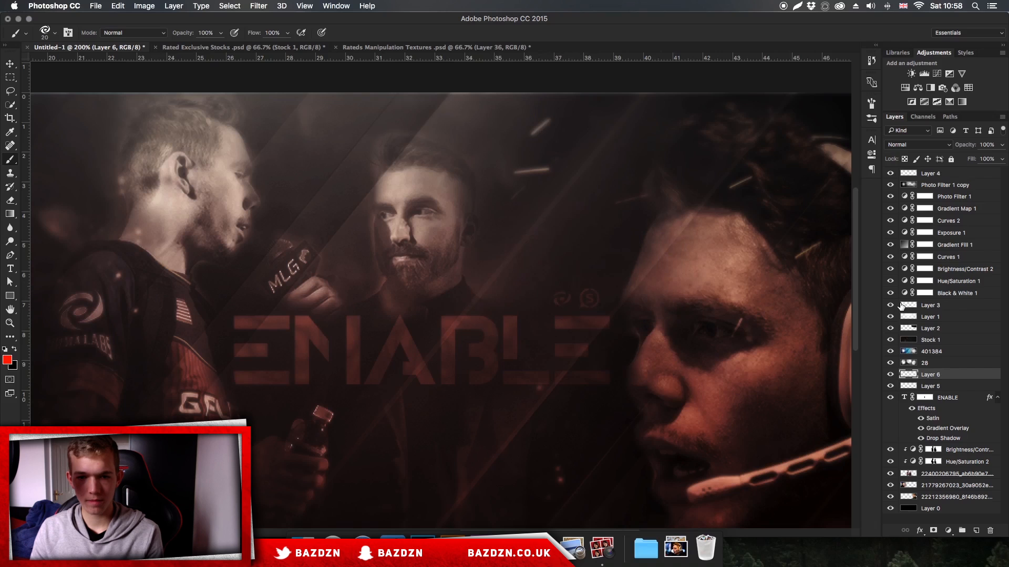
{"action": "key", "text": "super+z"}
{"action": "key", "text": "bracketright"}
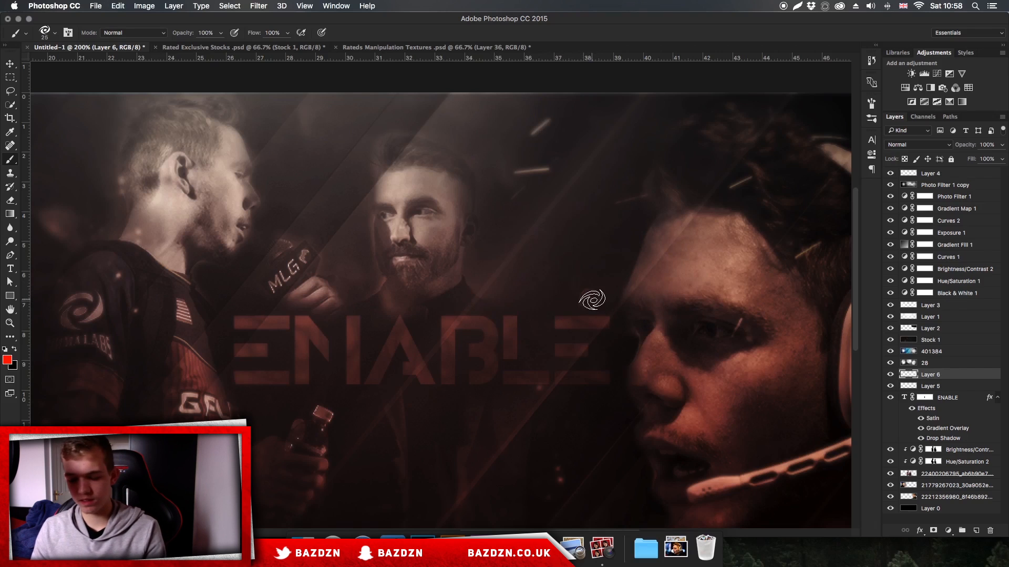
{"action": "left_click", "coordinate": [589, 298]}
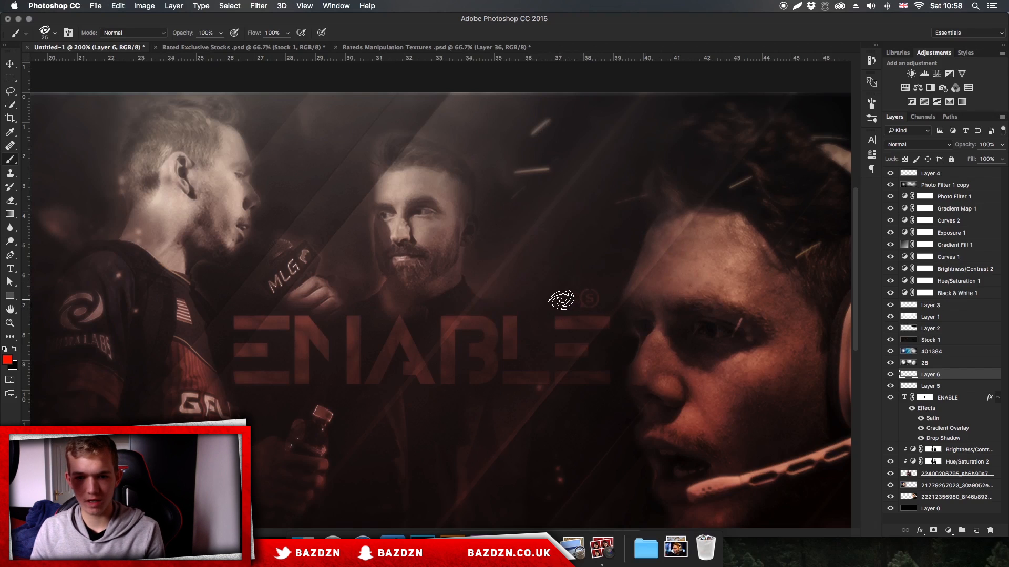
{"action": "left_click", "coordinate": [561, 299]}
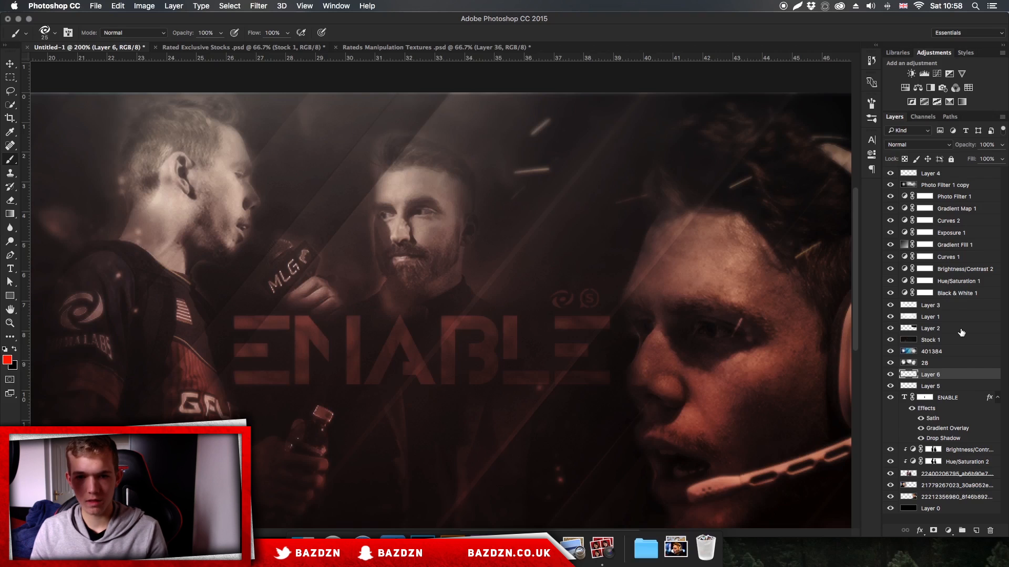
- Select Layers 5 and 6 together and nudge both logos slightly closer to the ENABLE title
{"action": "key", "text": "super+minus"}
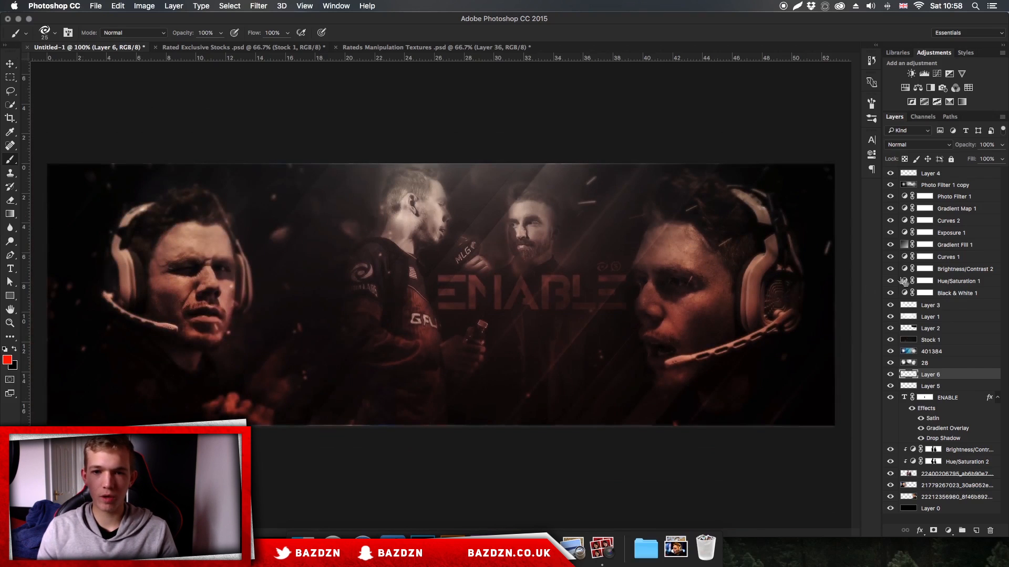
{"action": "key", "text": "v"}
{"action": "left_click", "coordinate": [940, 386], "text": "super"}
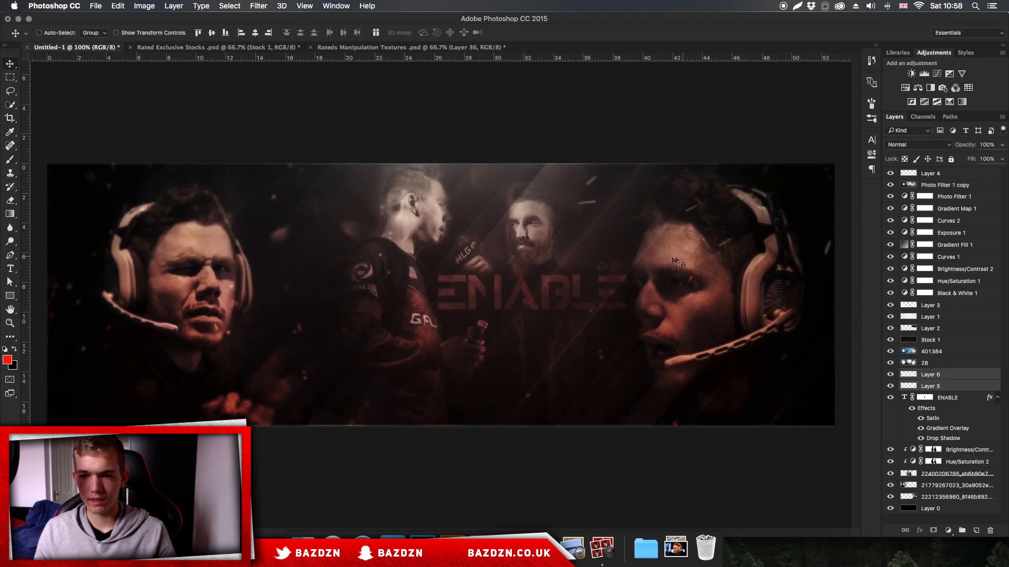
{"action": "left_click_drag", "start_coordinate": [674, 255], "coordinate": [675, 255]}
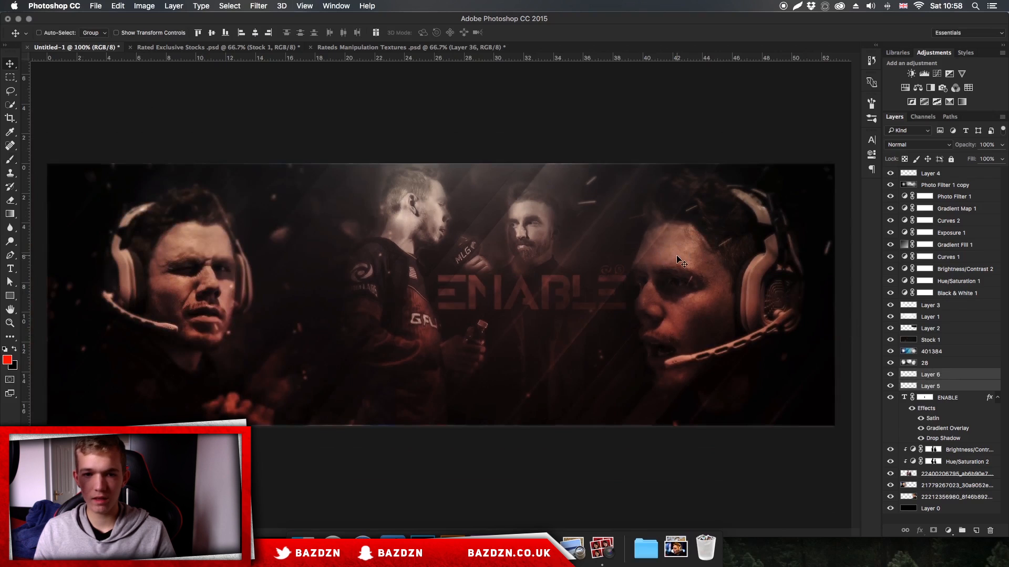